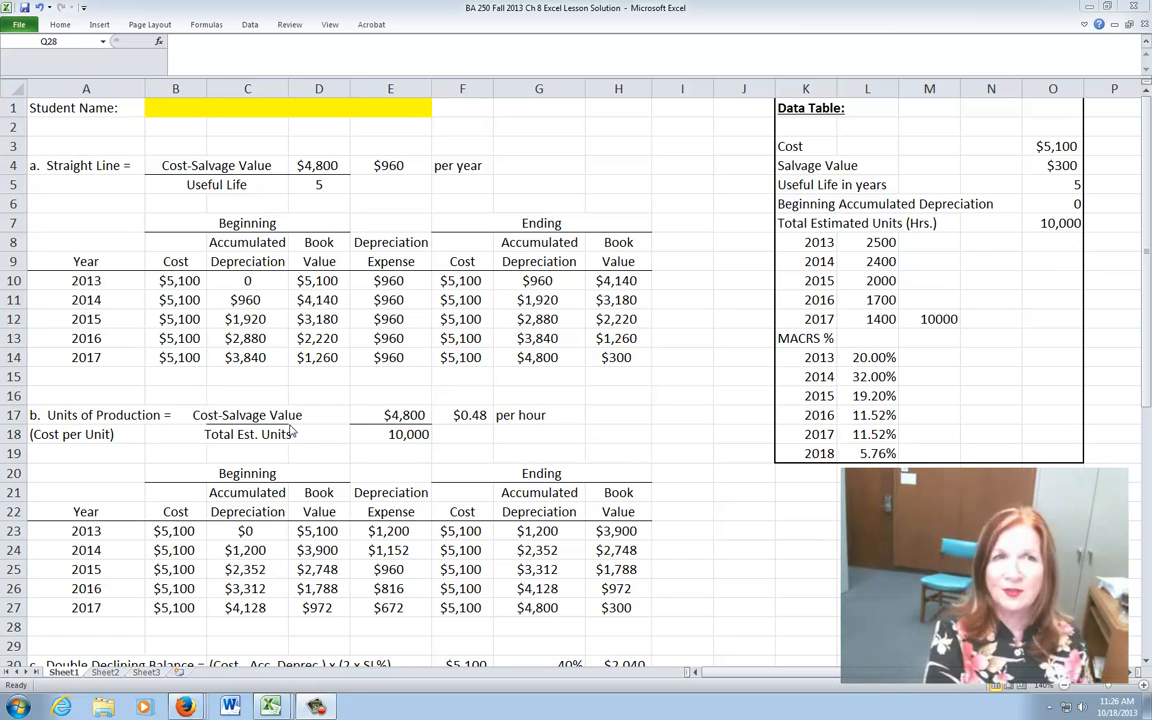
- Enter the student's name in the yellow cell B1 beside the Student Name label
left_click(167, 108)
left_click(167, 108)
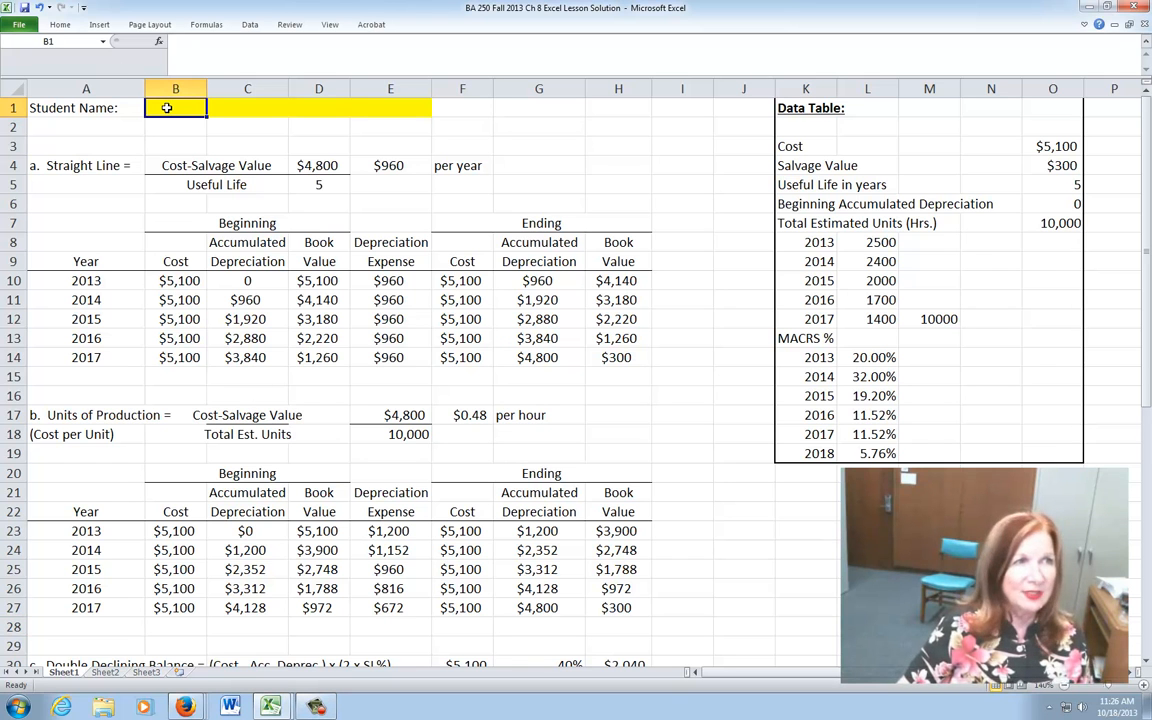
type("Dr")
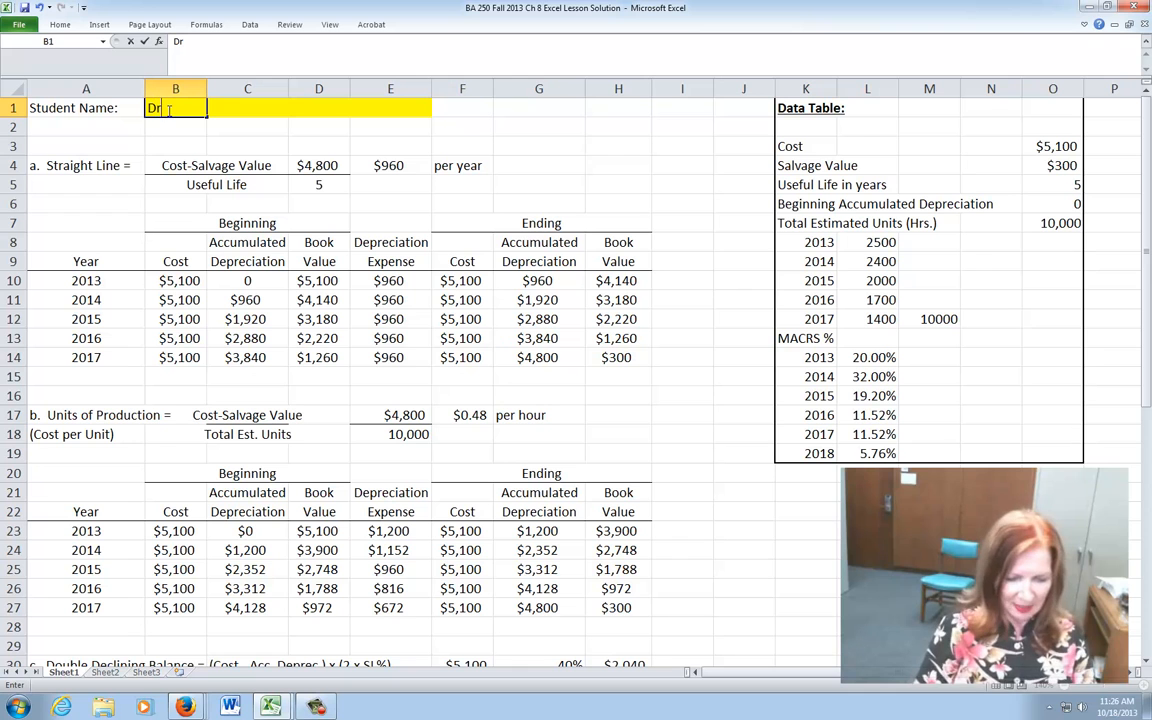
type(". Fults")
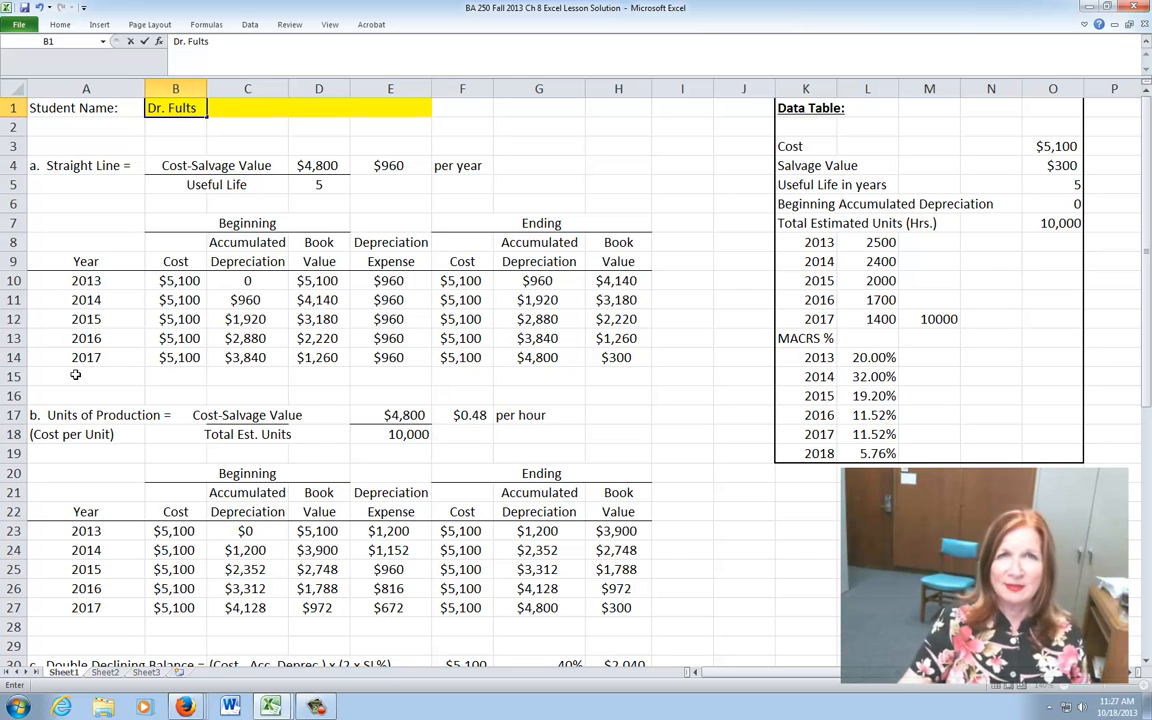
- Fill the straight-line schedule's Year column A10:A14 with the series 2013 to 2017, extending it from the first two years
left_click(66, 281)
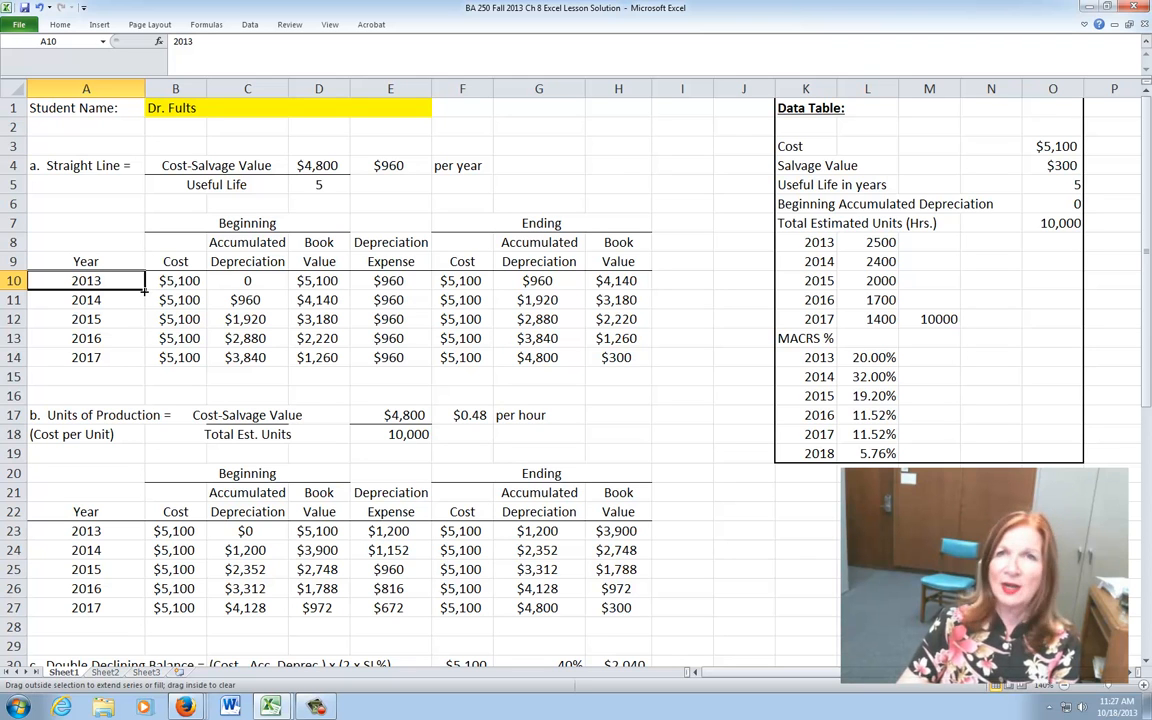
mouse_move(145, 290)
left_mouse_down()
mouse_move(143, 316)
mouse_move(145, 289)
left_mouse_up()
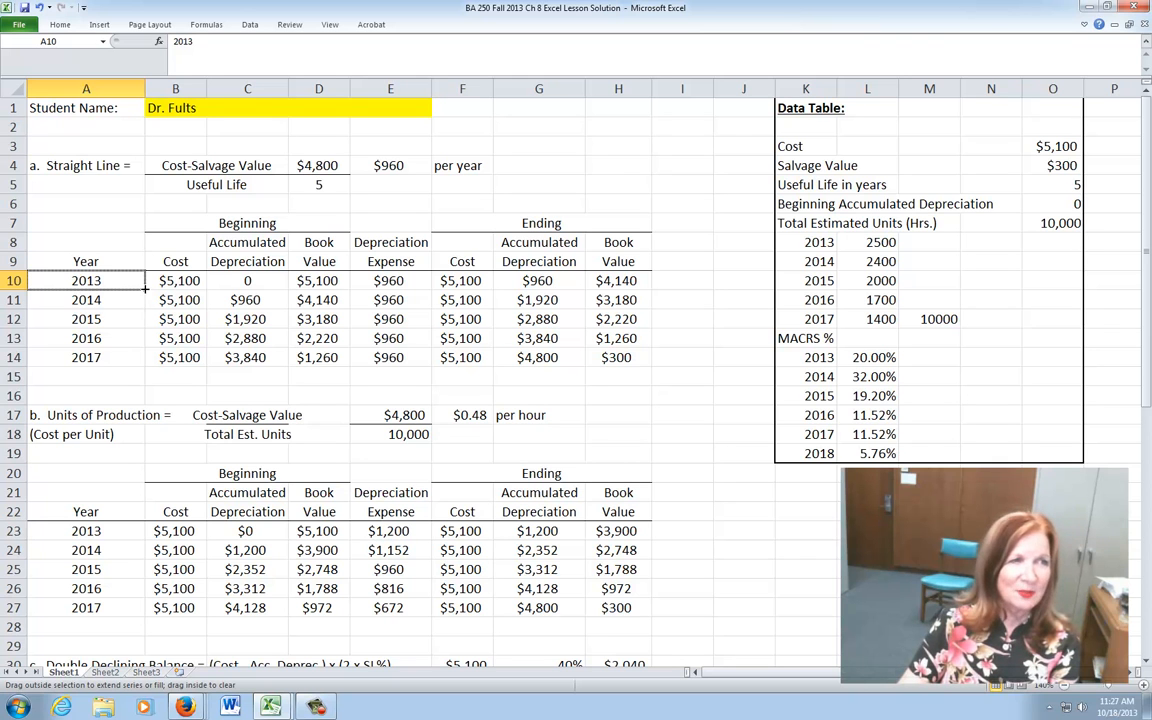
mouse_move(145, 290)
left_mouse_down()
mouse_move(145, 364)
mouse_move(140, 285)
left_mouse_up()
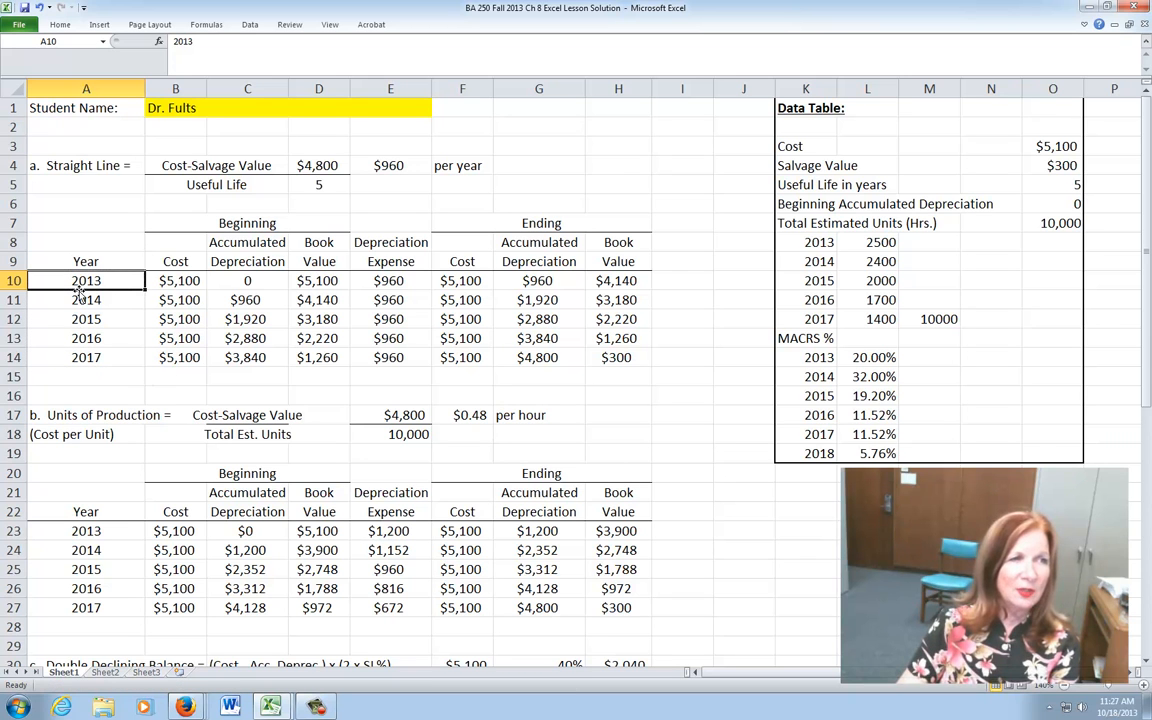
left_click_drag(85, 283, 112, 297)
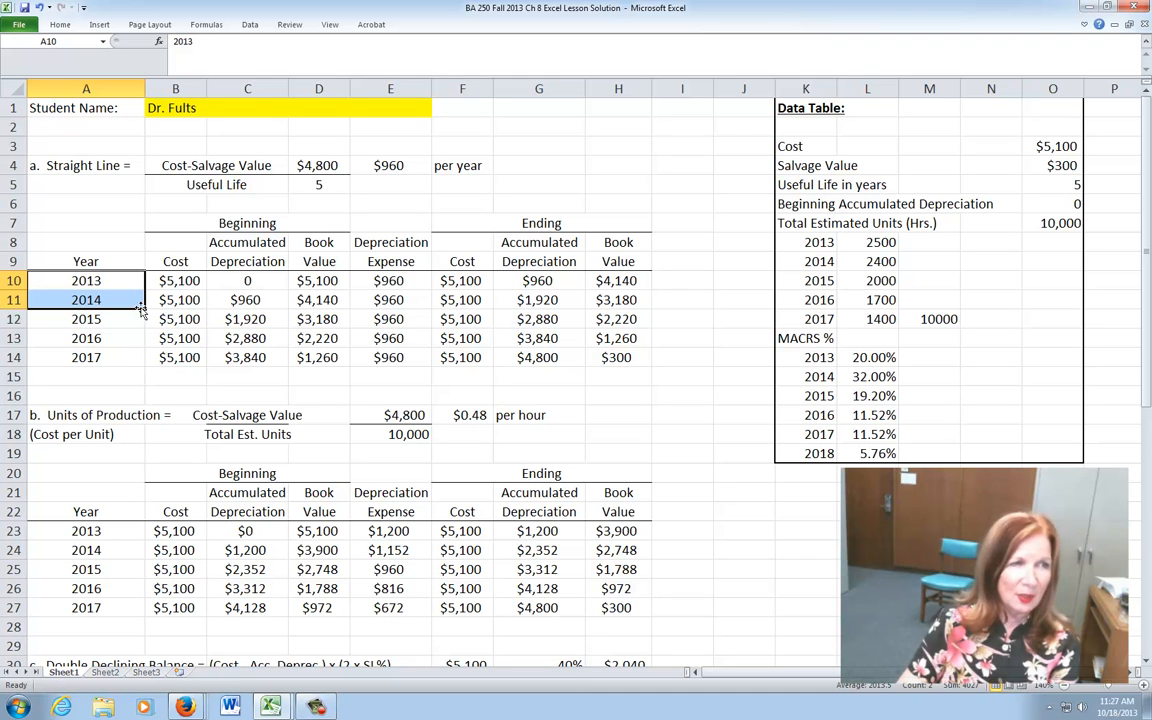
left_click_drag(145, 308, 139, 358)
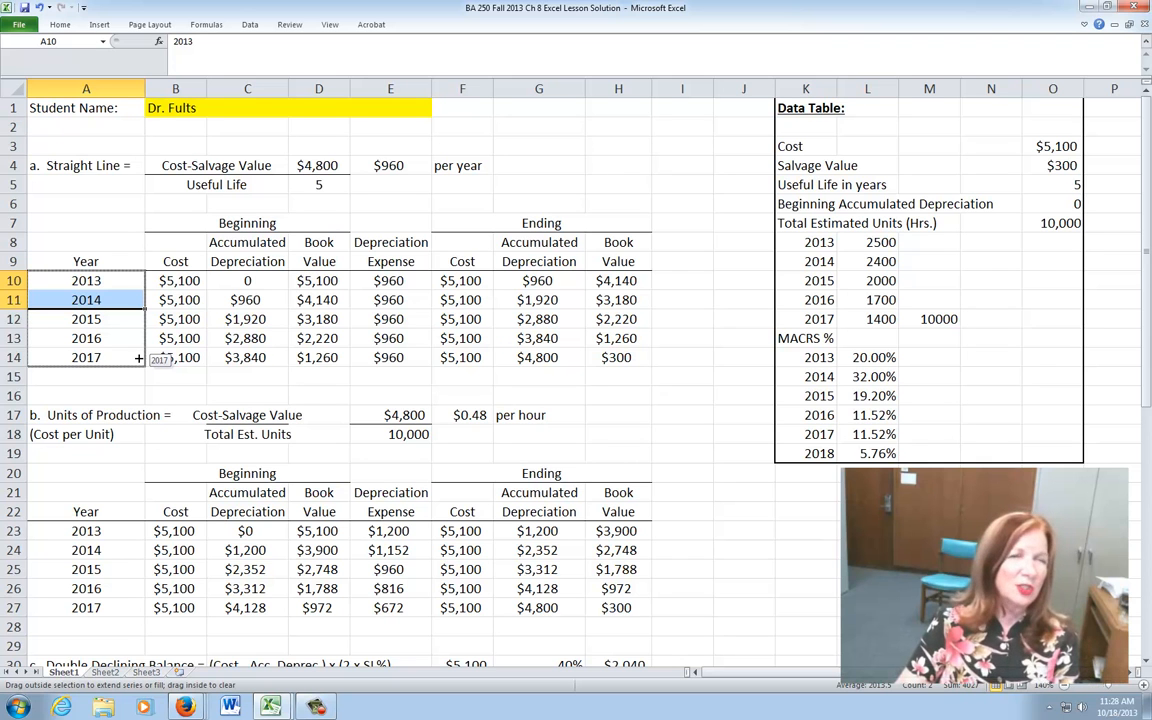
left_click_drag(139, 358, 139, 356)
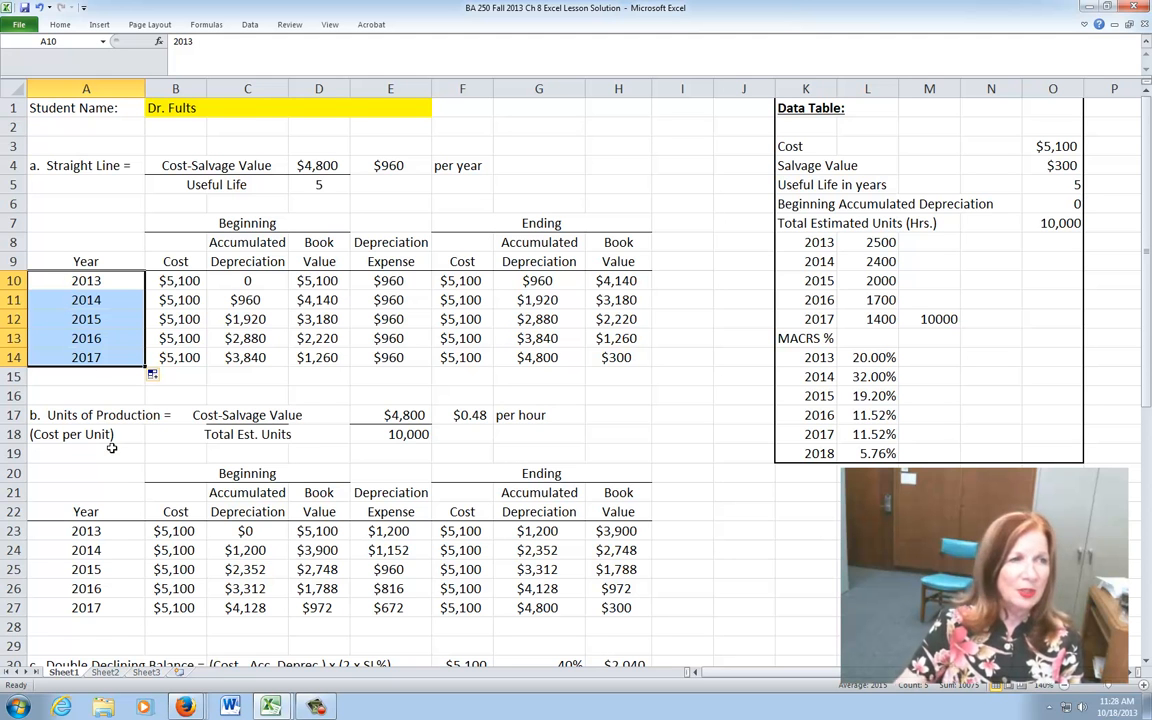
- Look over the Year columns of the units of production, double declining balance and MACRS schedules, and return to the sheet's first rows
scroll(118, 452, "down", 5)
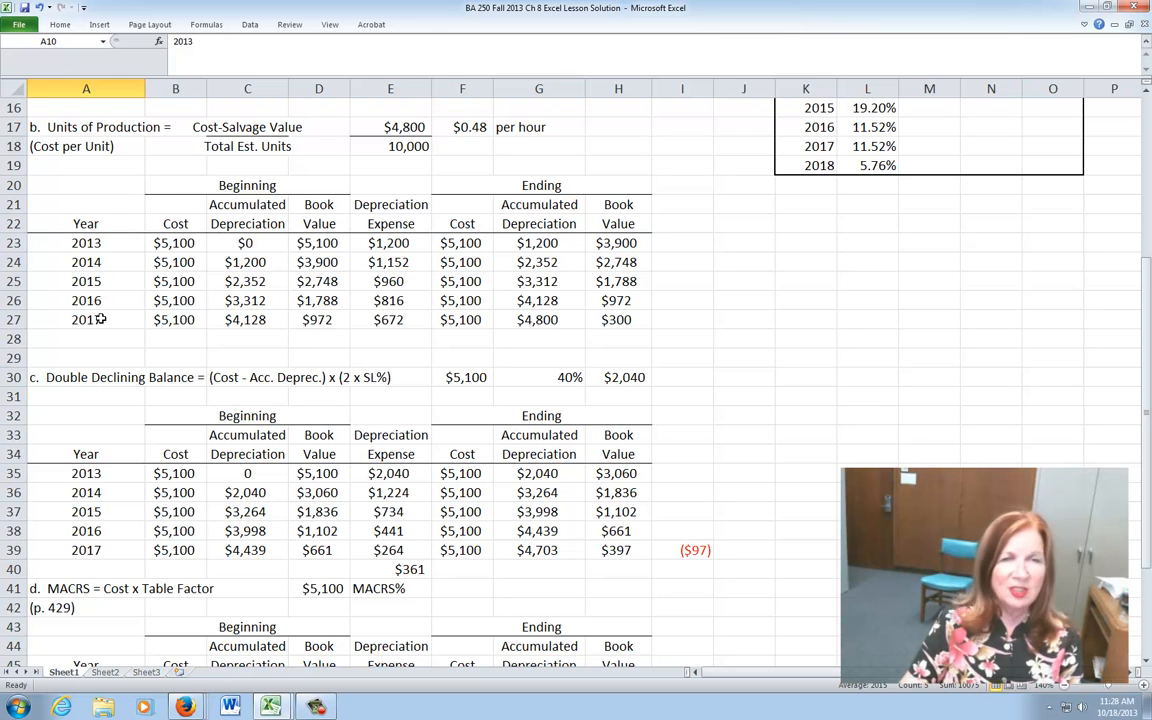
scroll(85, 280, "down", 4)
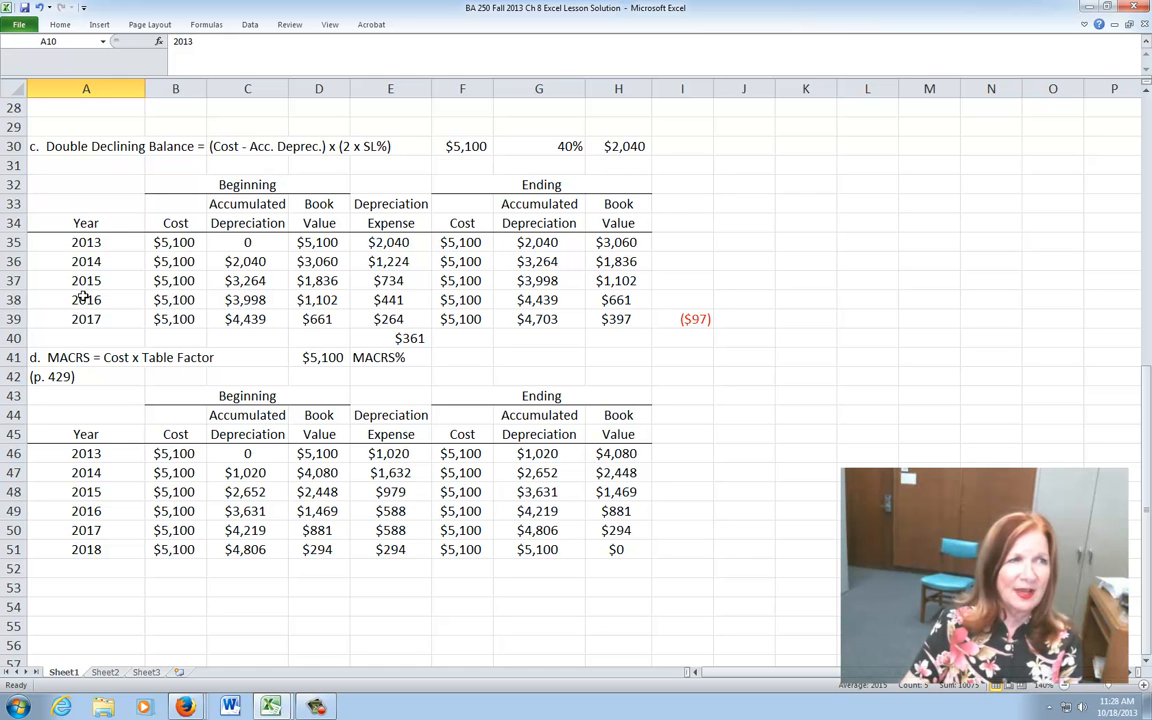
scroll(85, 300, "down", 2)
scroll(87, 317, "down", 2)
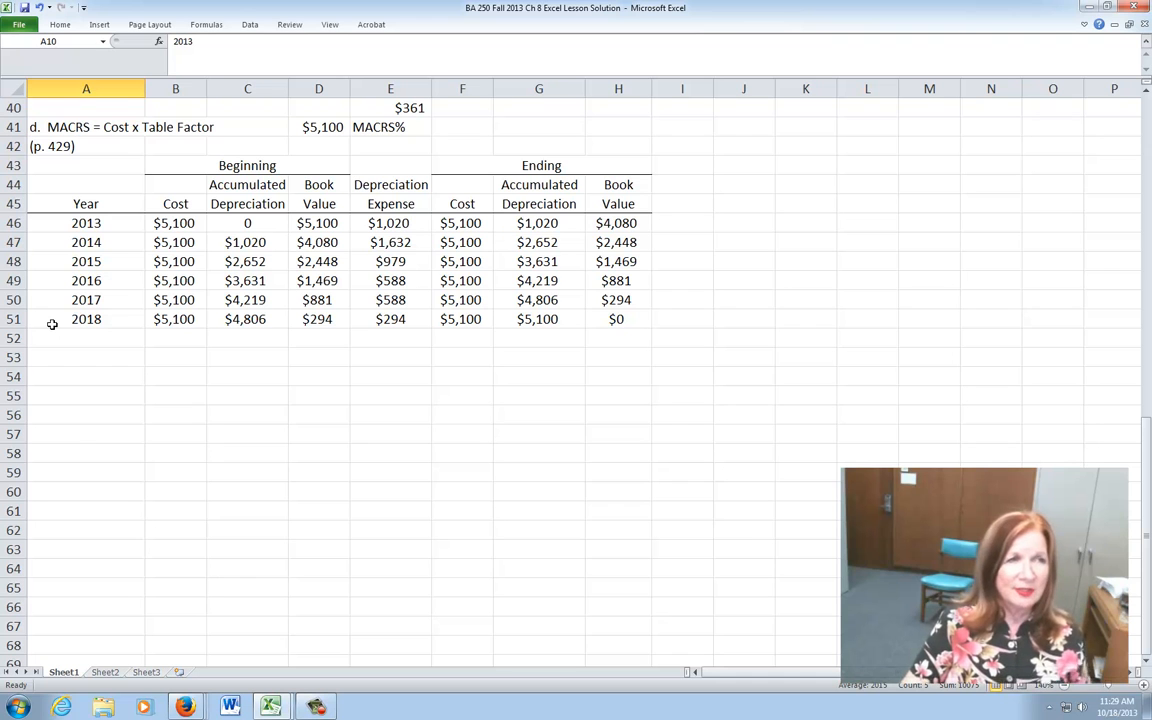
scroll(105, 314, "up", 10)
scroll(109, 315, "up", 3)
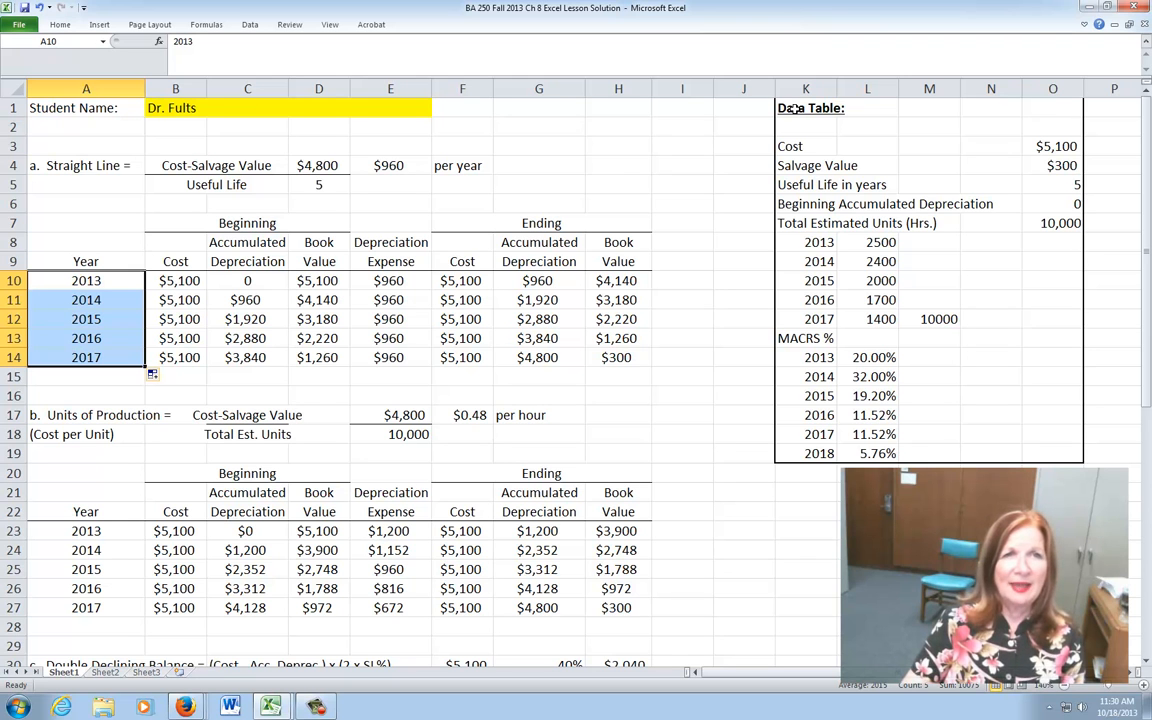
- Examine the underline formatting option and the data table's cost, salvage value, useful life and beginning accumulated depreciation entries
left_click(60, 24)
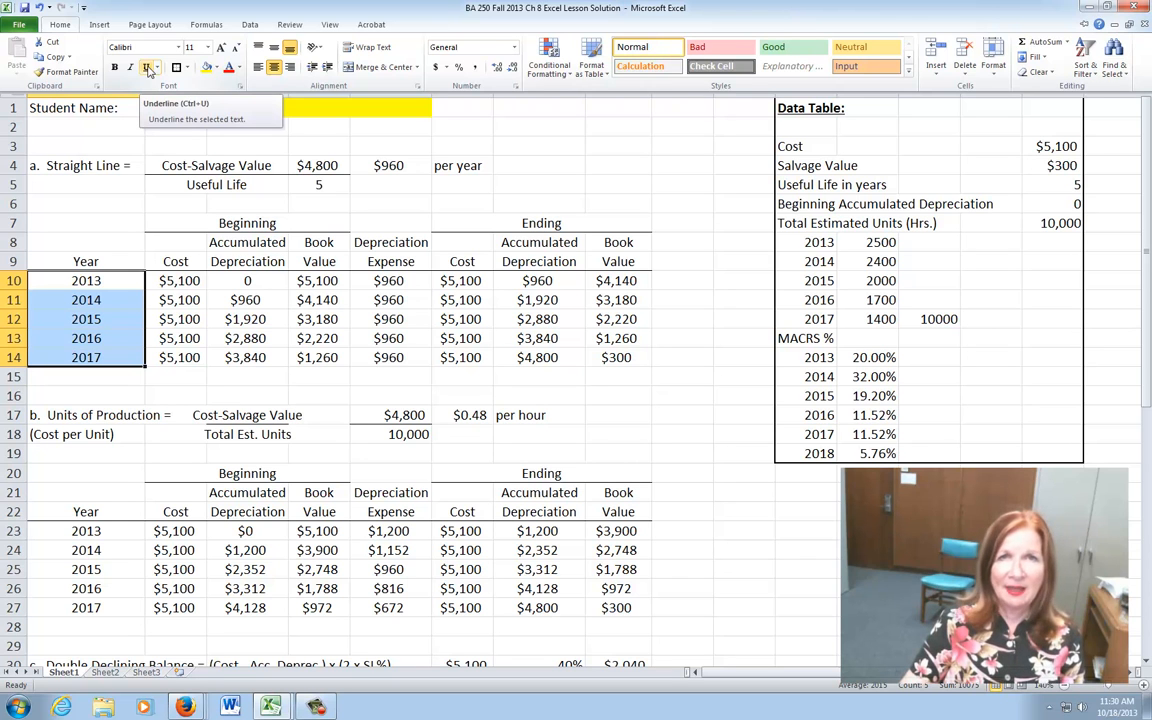
left_click(833, 108)
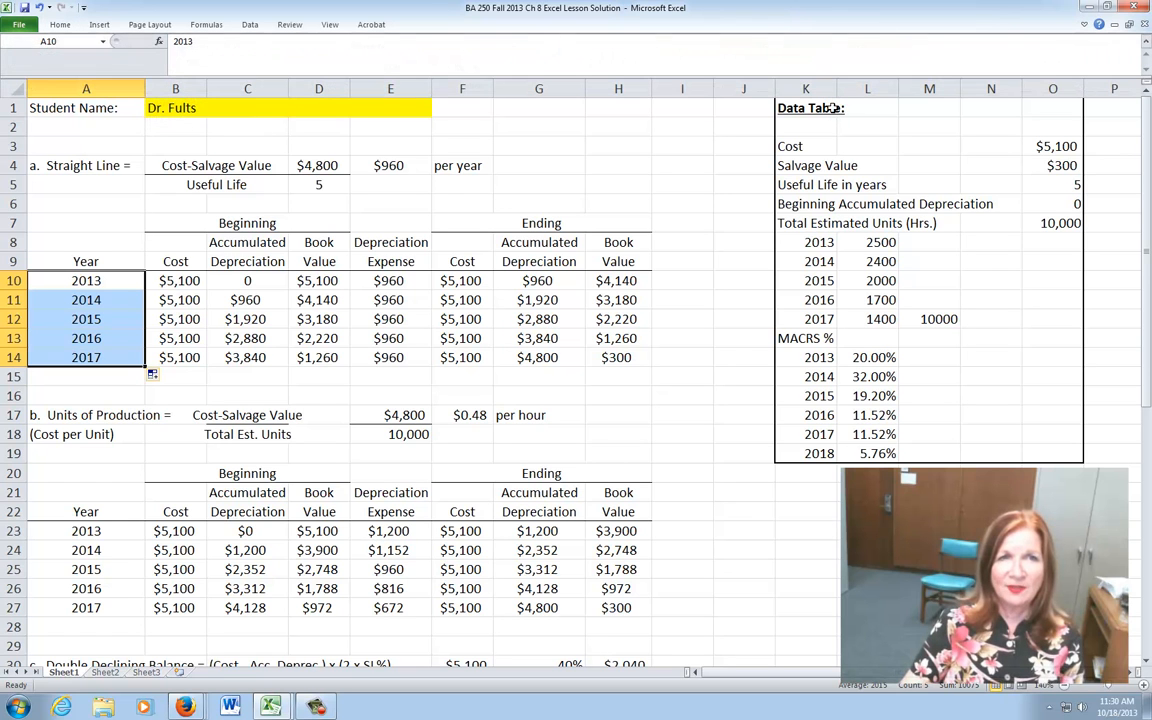
left_click(786, 147)
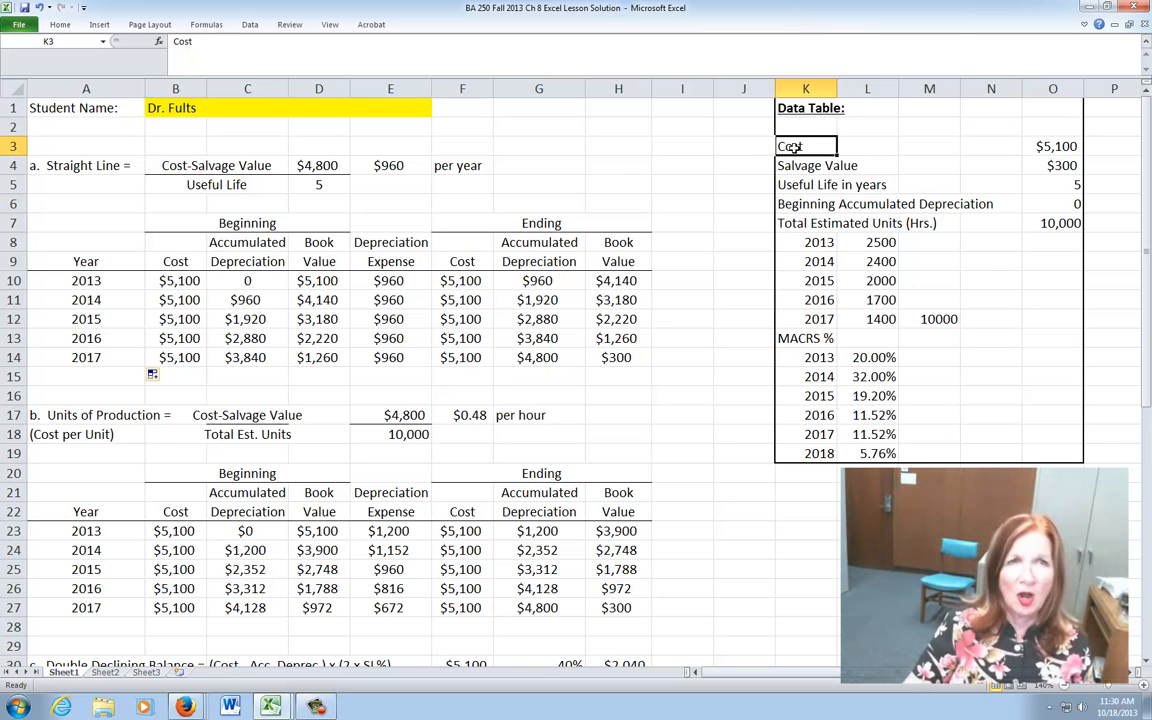
left_click(1062, 145)
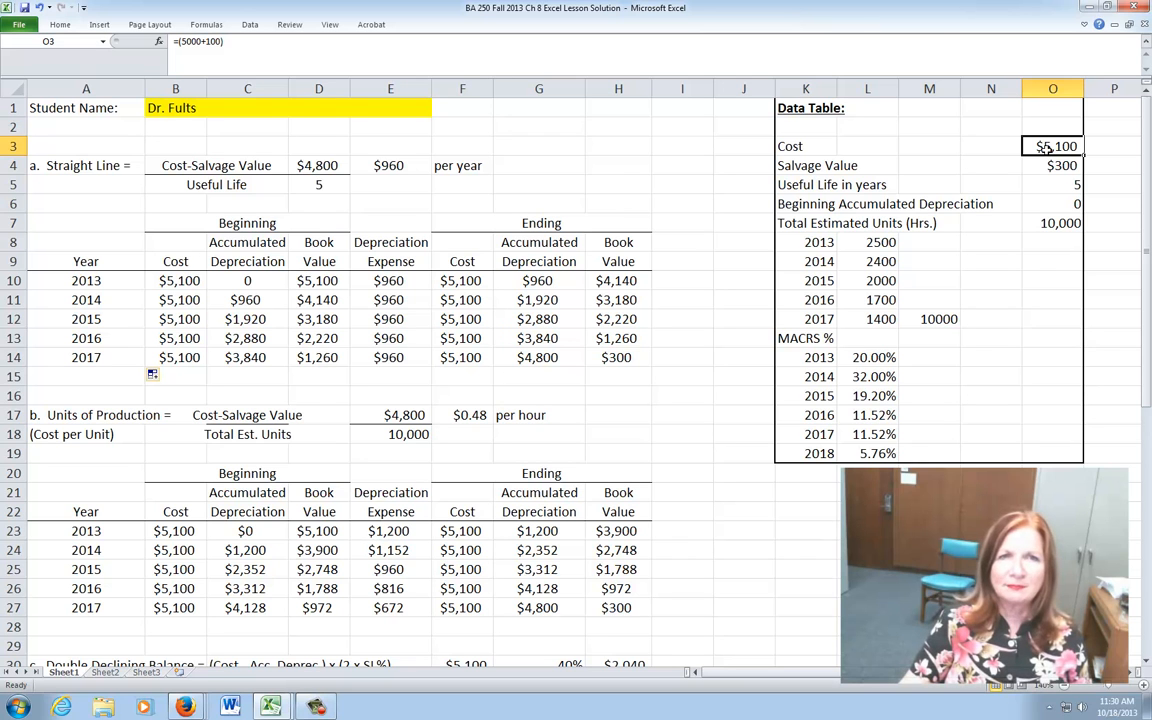
left_click(797, 166)
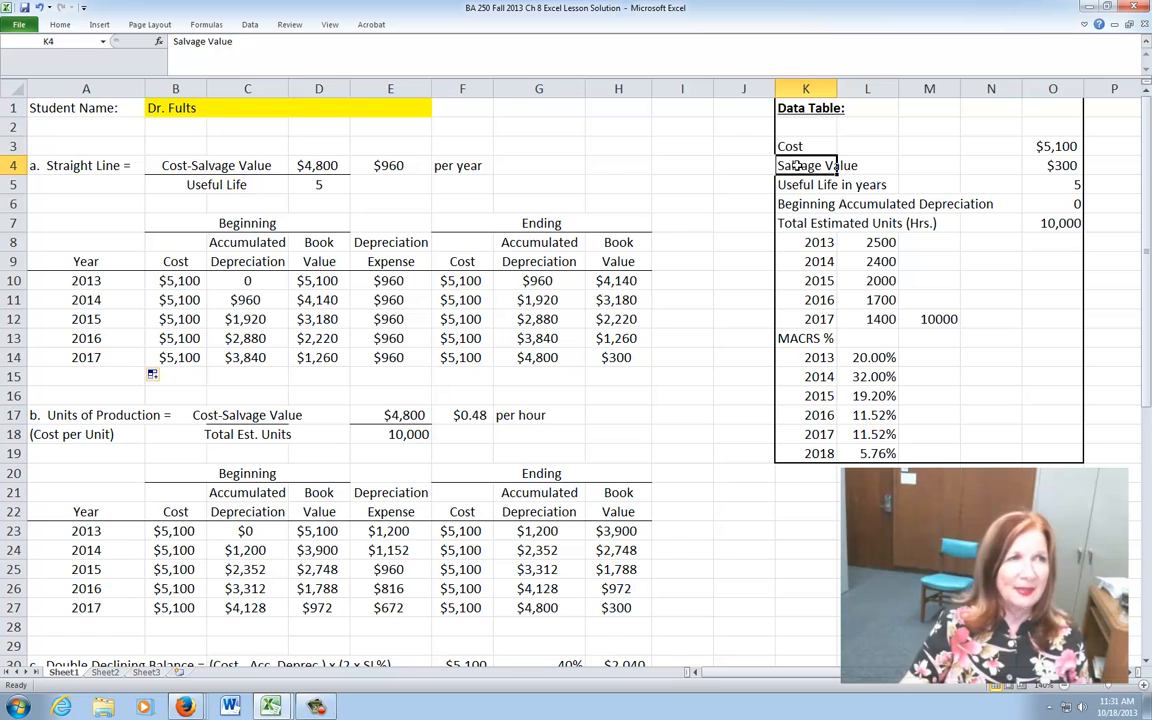
left_click(1062, 165)
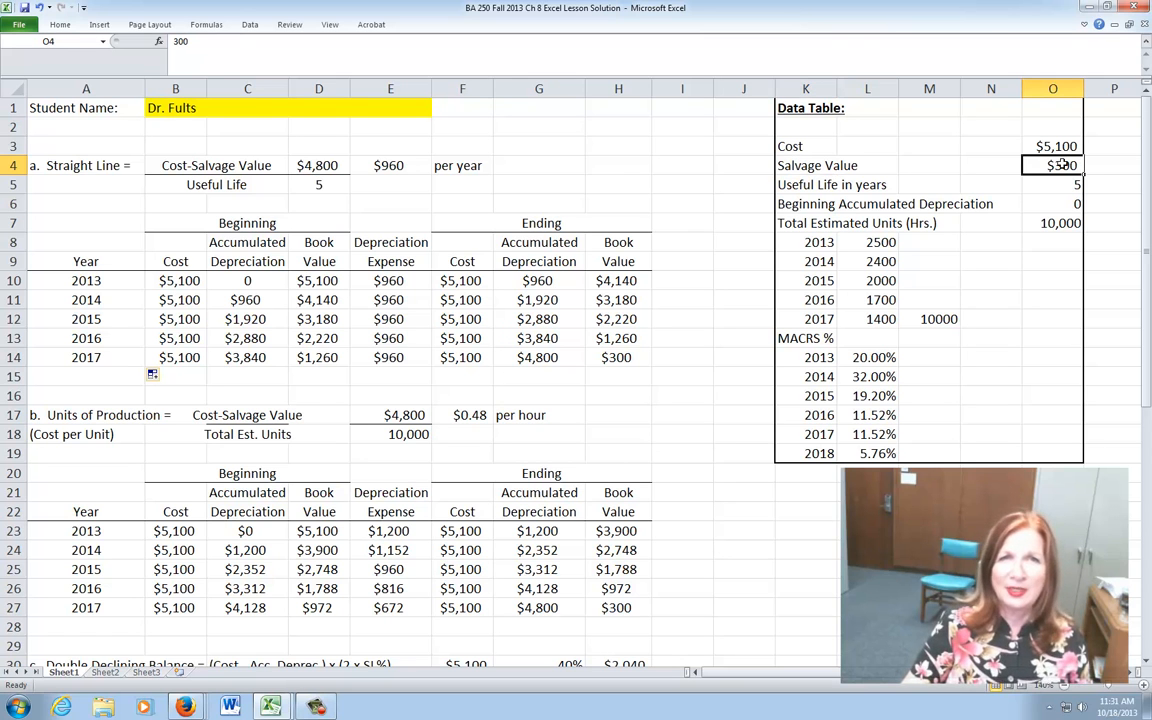
left_click(783, 186)
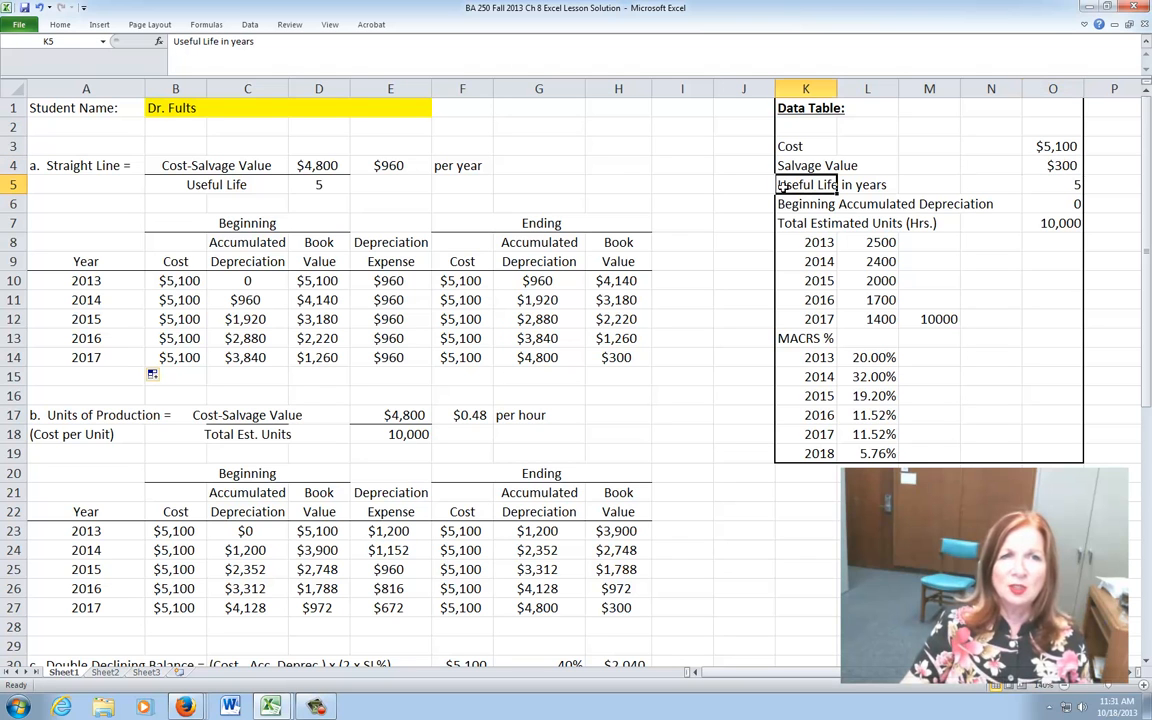
left_click(1073, 188)
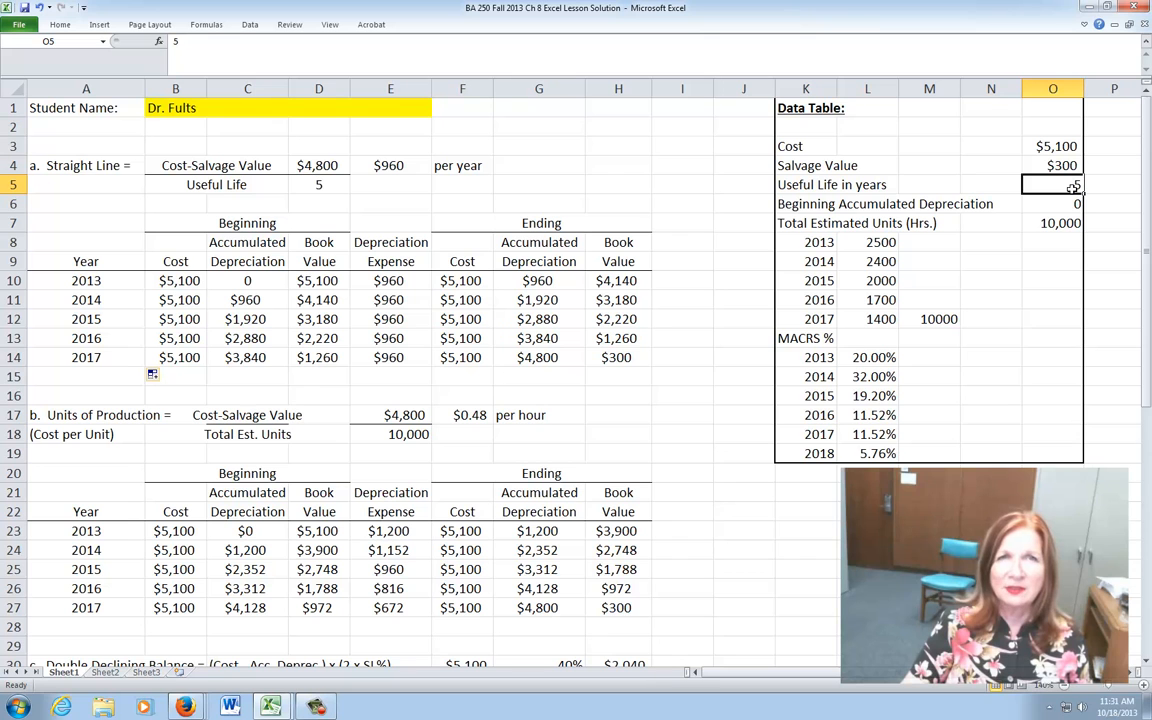
left_click(783, 204)
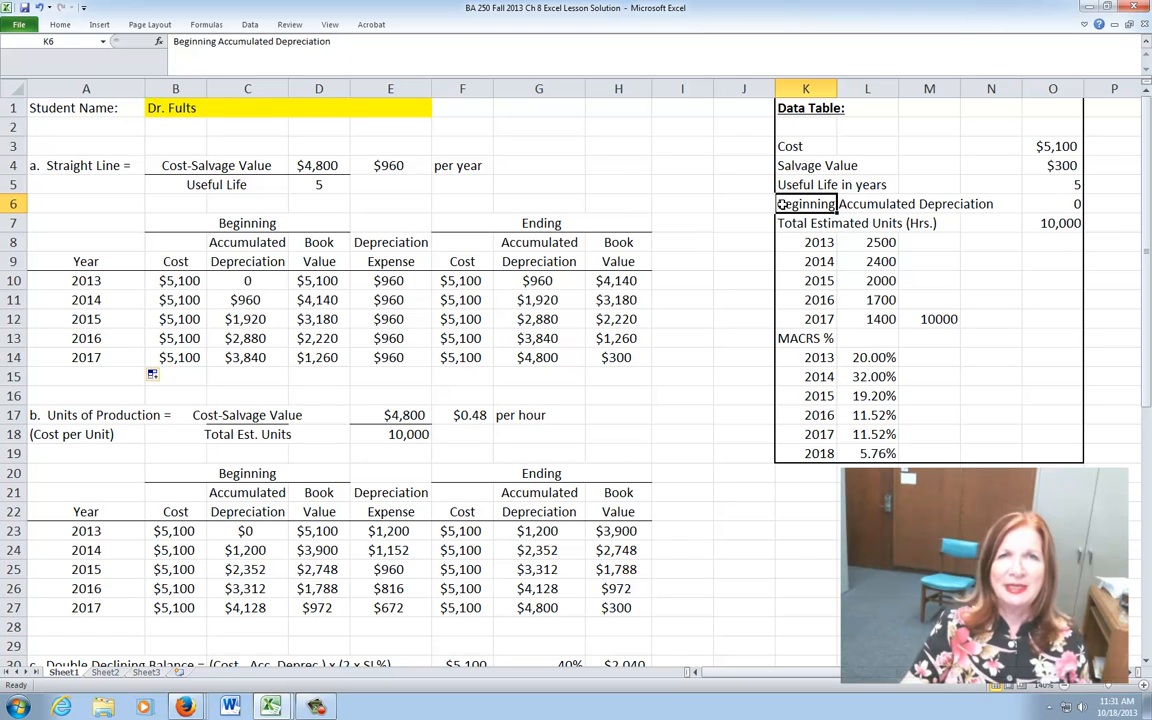
left_click(1074, 205)
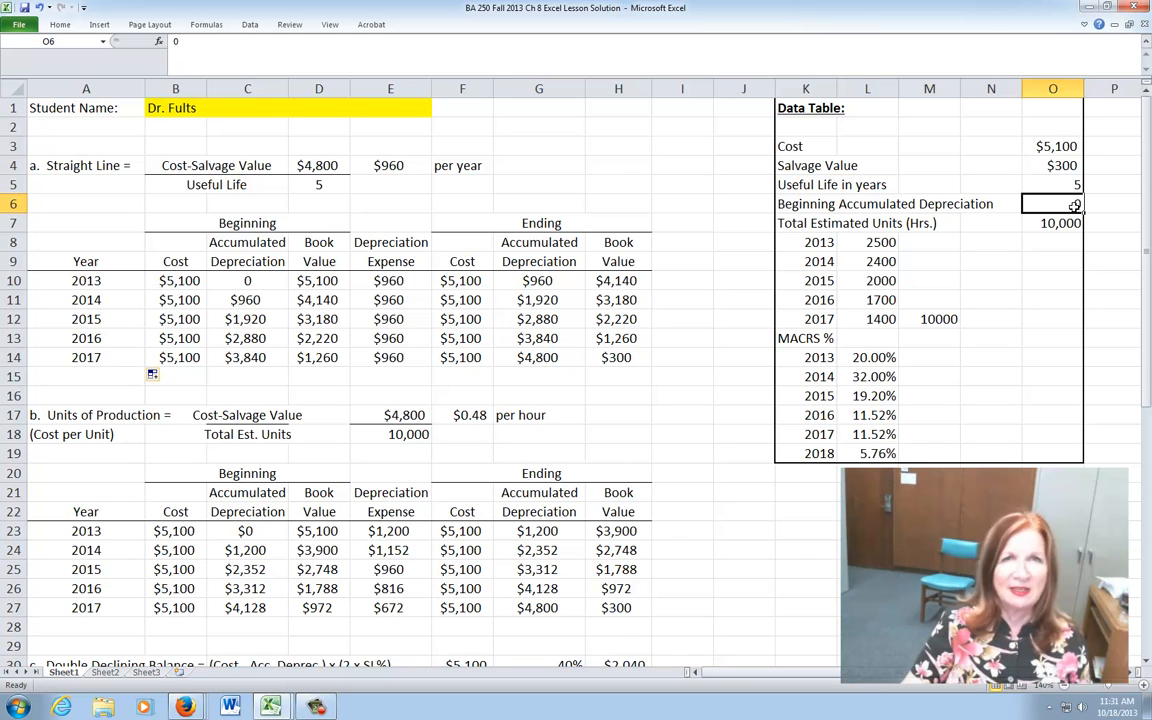
- Fill K8:K12 under Total Estimated Units in the data table with the years 2013 to 2017, extending the first two years
left_click(785, 225)
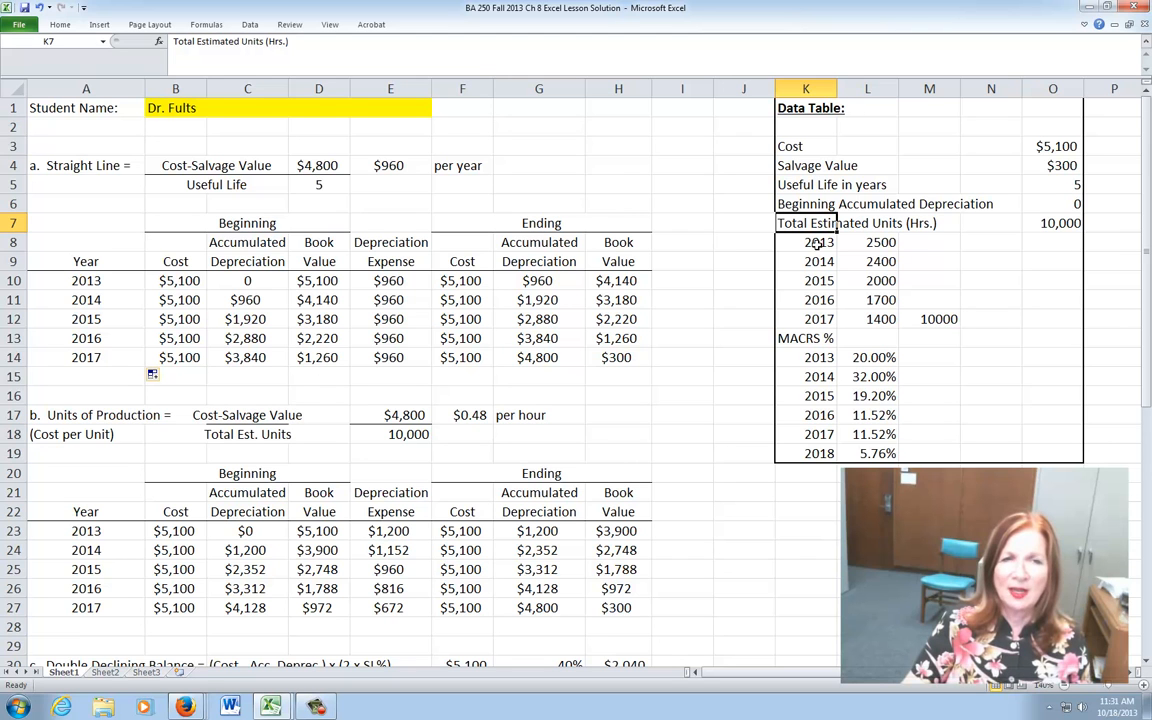
key("Down")
key("Down")
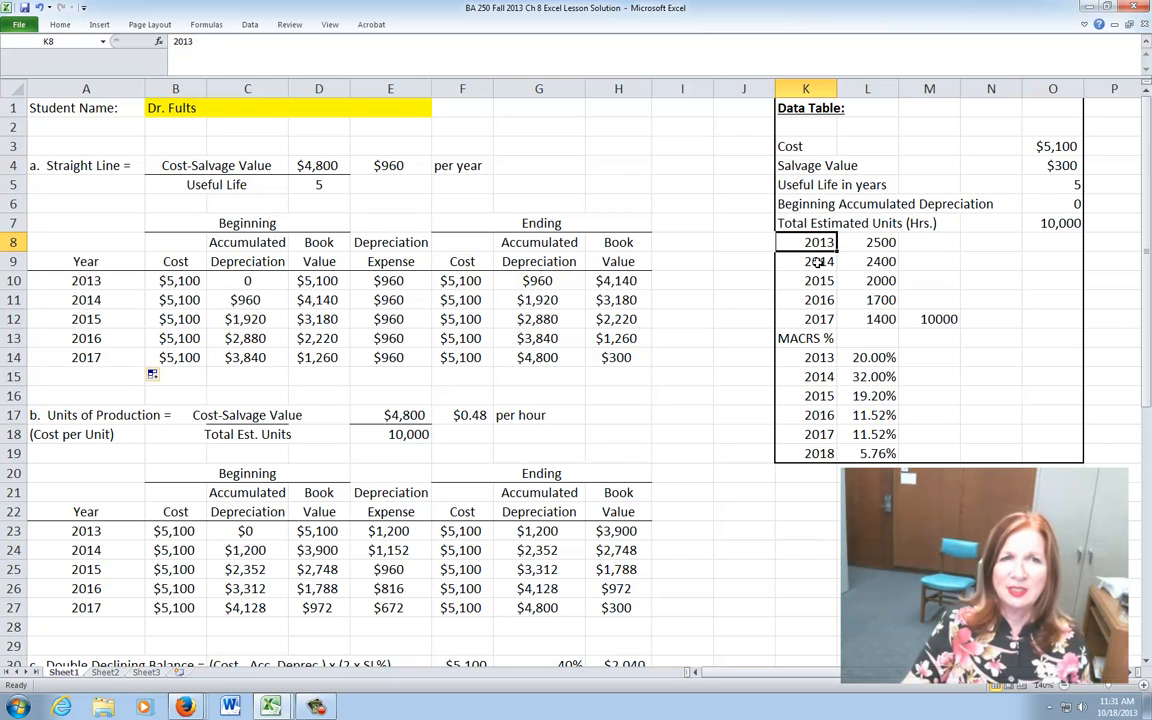
left_click_drag(817, 242, 818, 261)
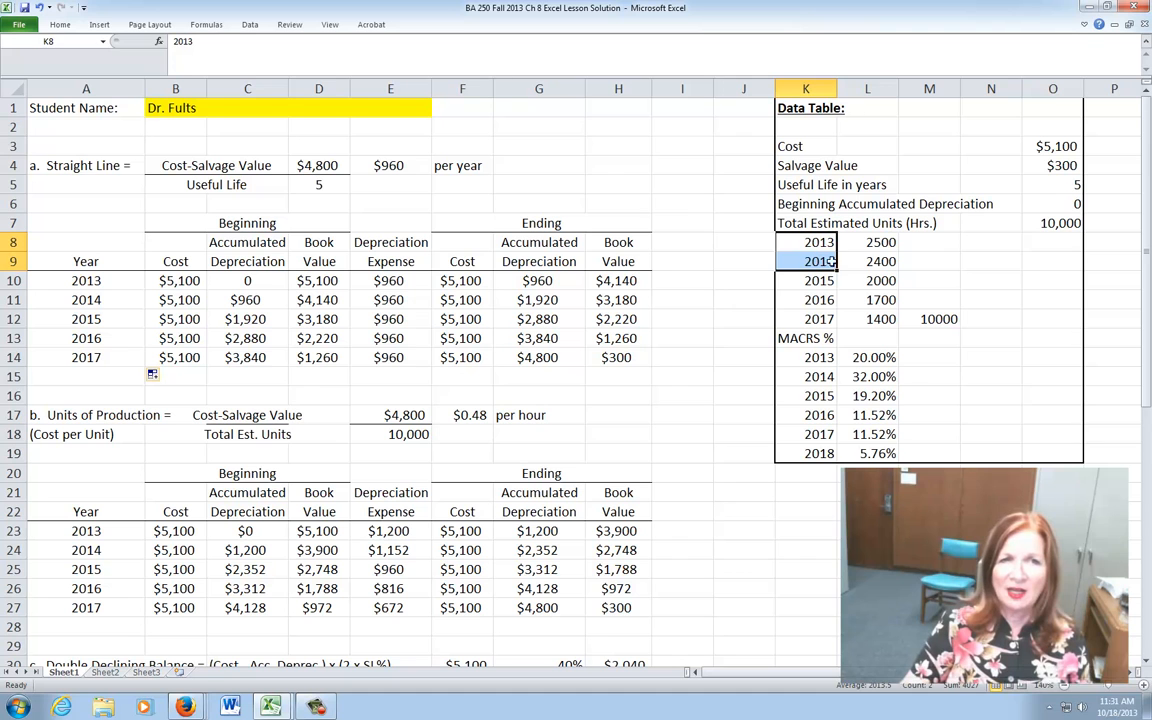
left_click_drag(837, 268, 838, 325)
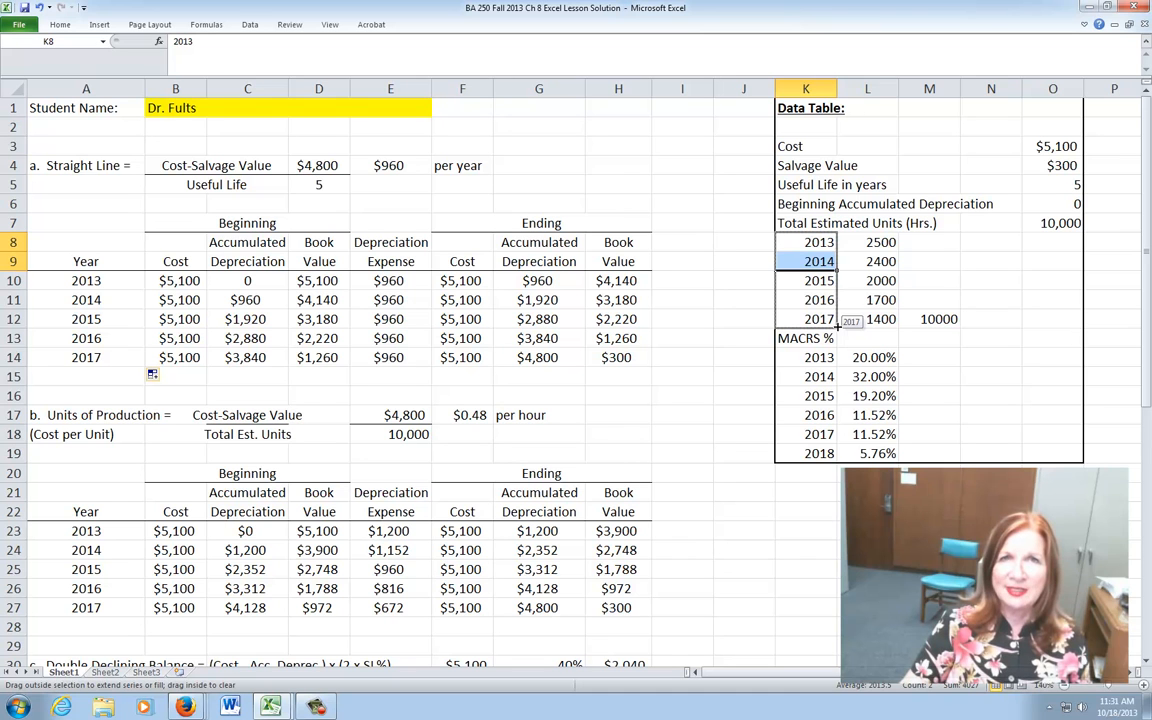
left_click_drag(838, 323, 838, 323)
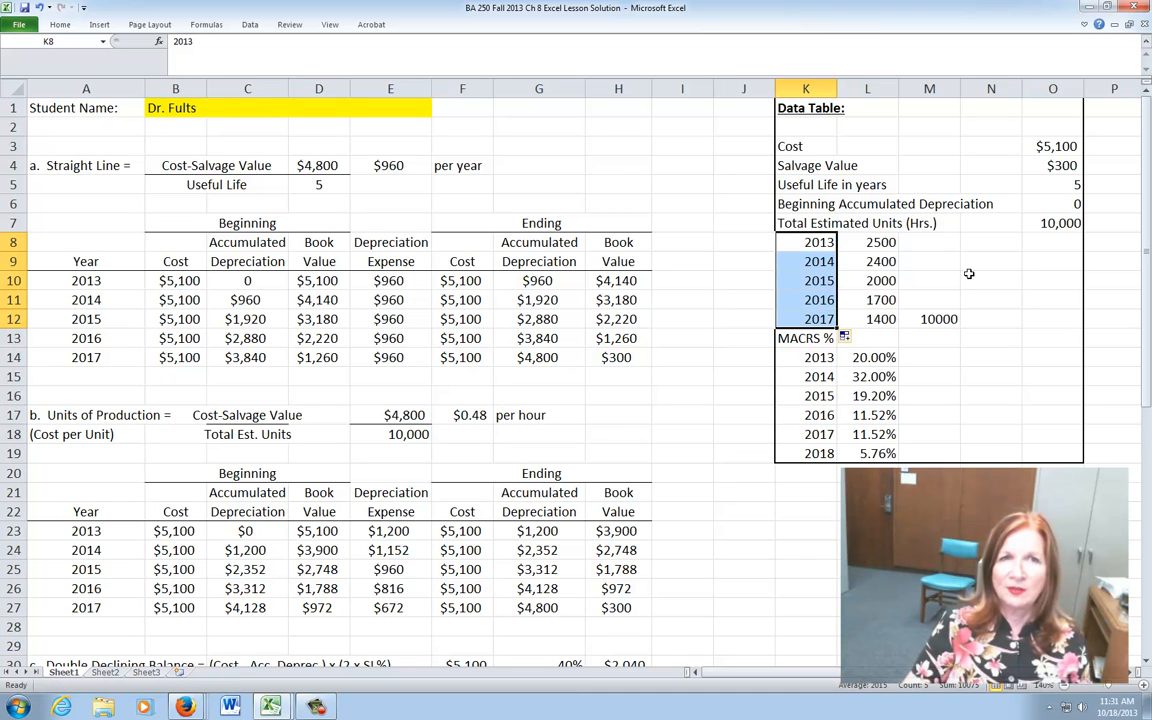
- Examine the estimated hours for each year in L8:L12 and the total formula in M12
left_click(873, 242)
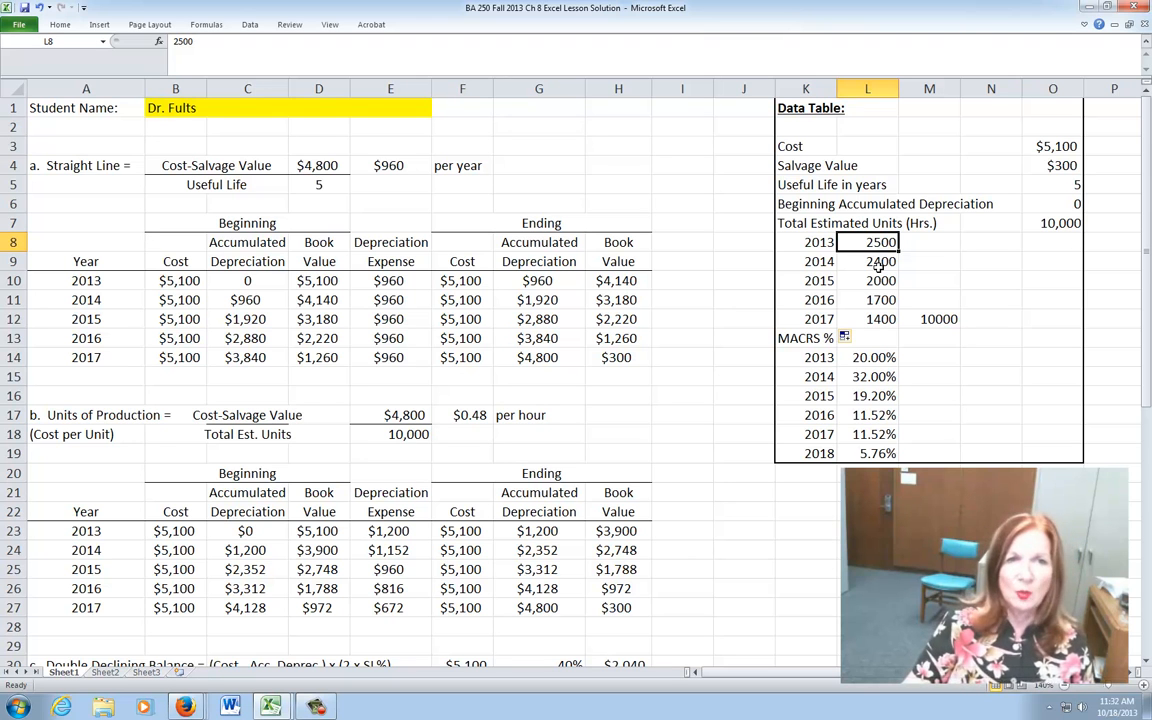
left_click(878, 262)
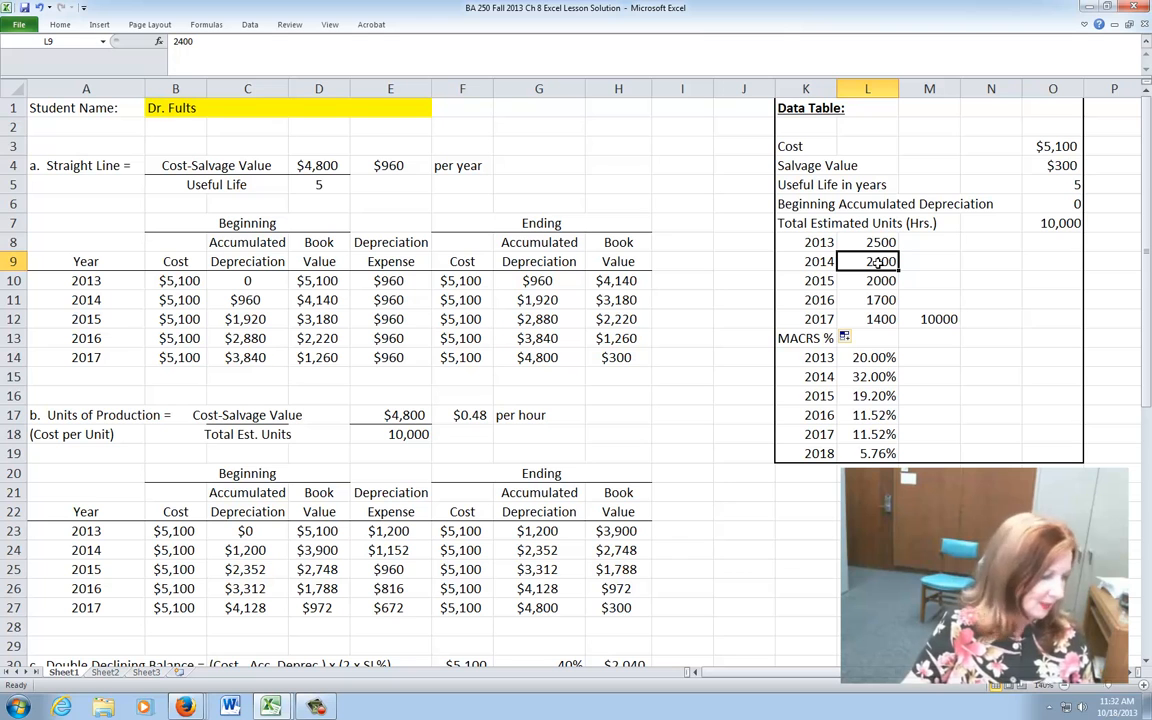
left_click(874, 284)
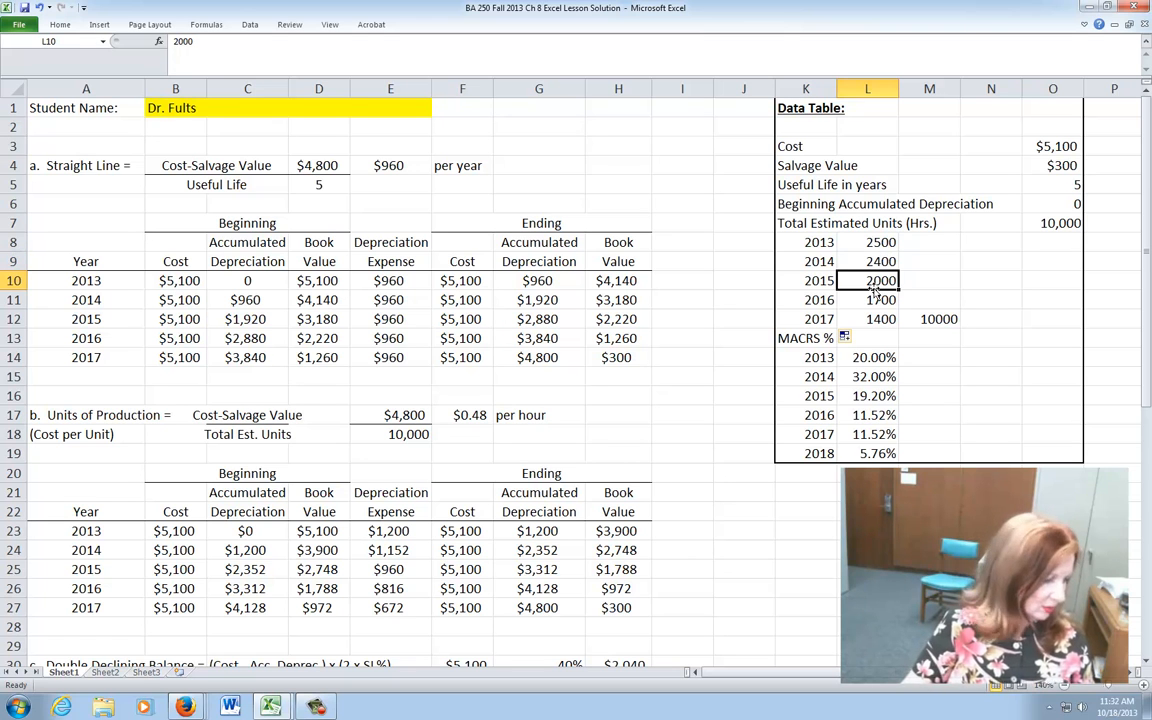
left_click(878, 302)
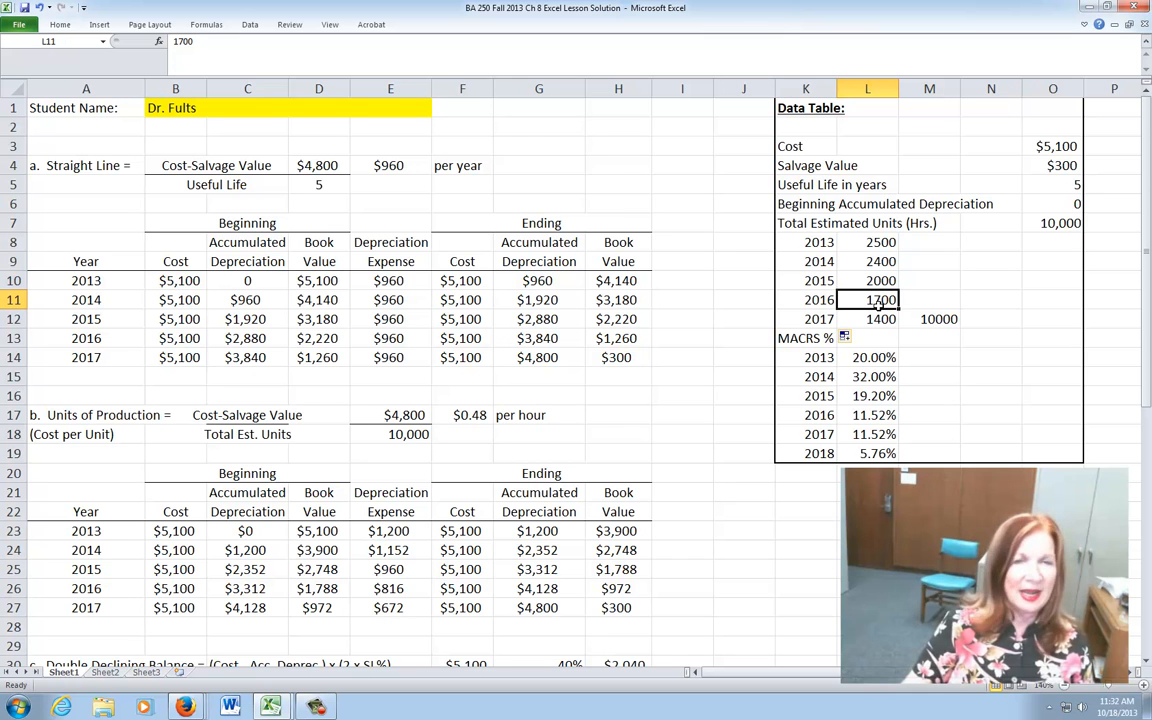
left_click(880, 318)
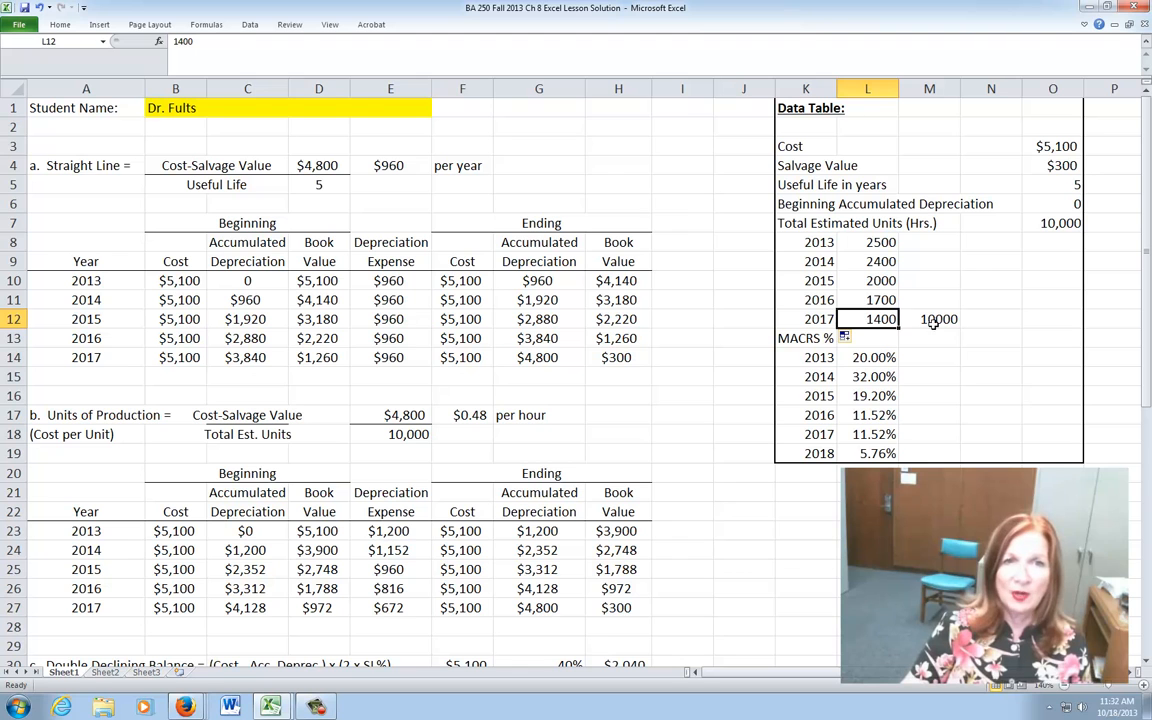
left_click(939, 318)
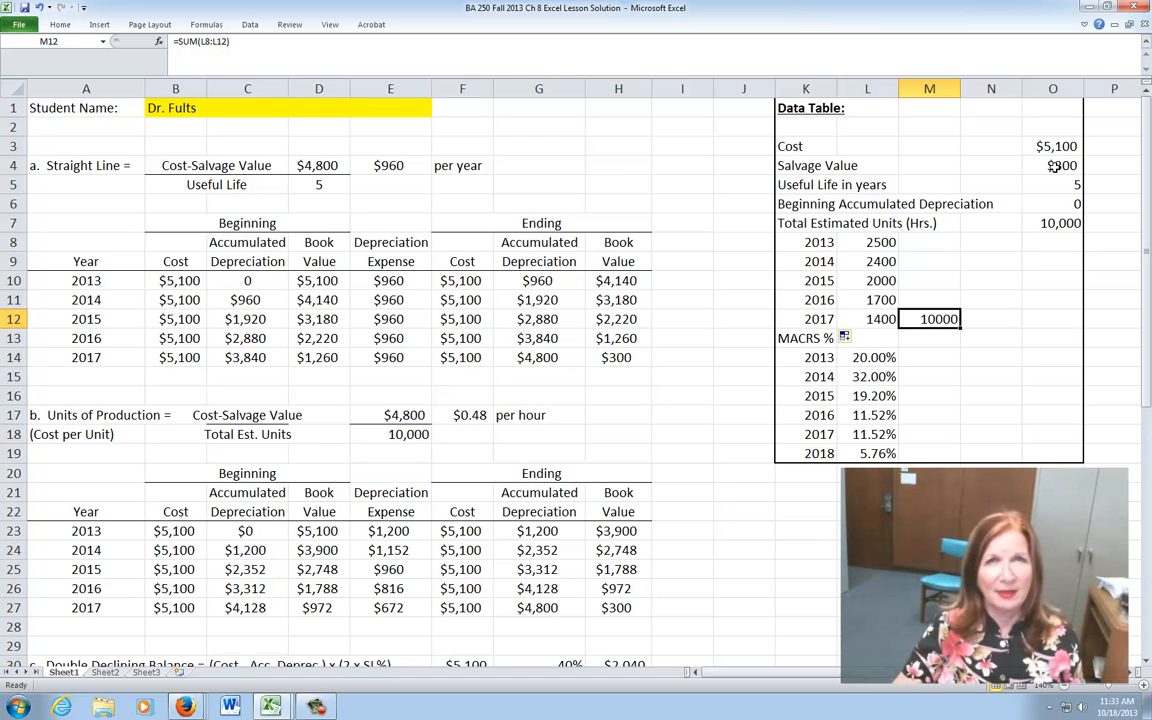
- Enter a formula in B10 that links the 2013 beginning cost to the data table's cost in O3
left_click(171, 281)
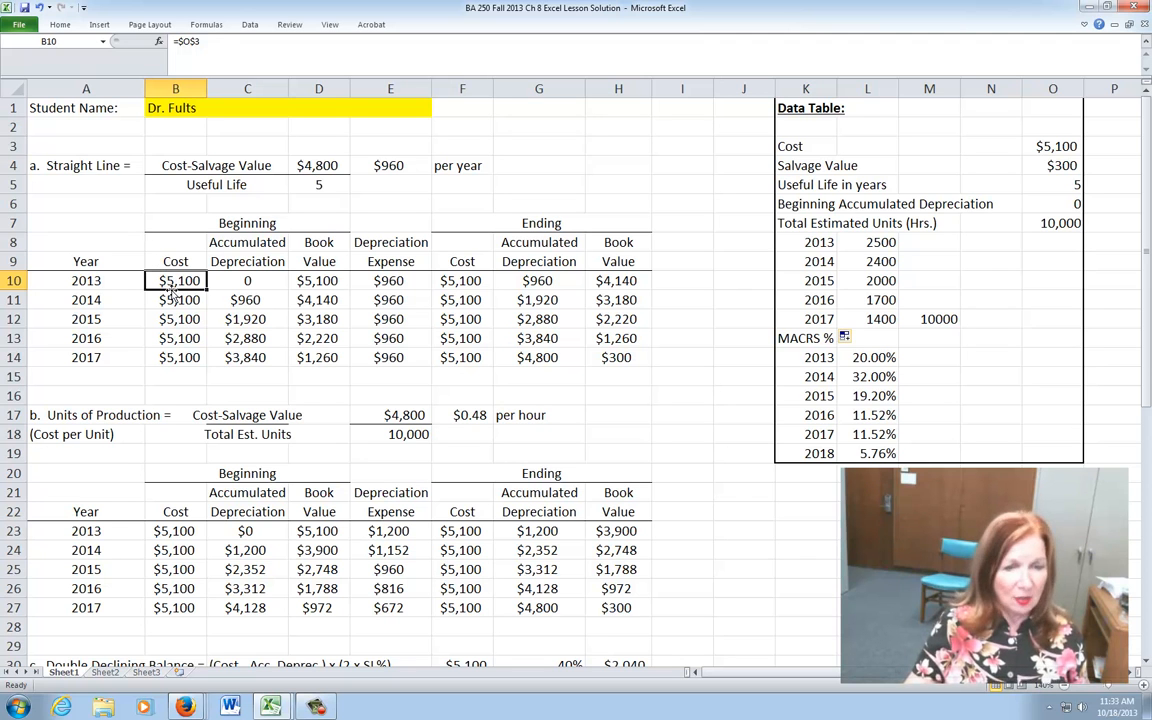
type("=")
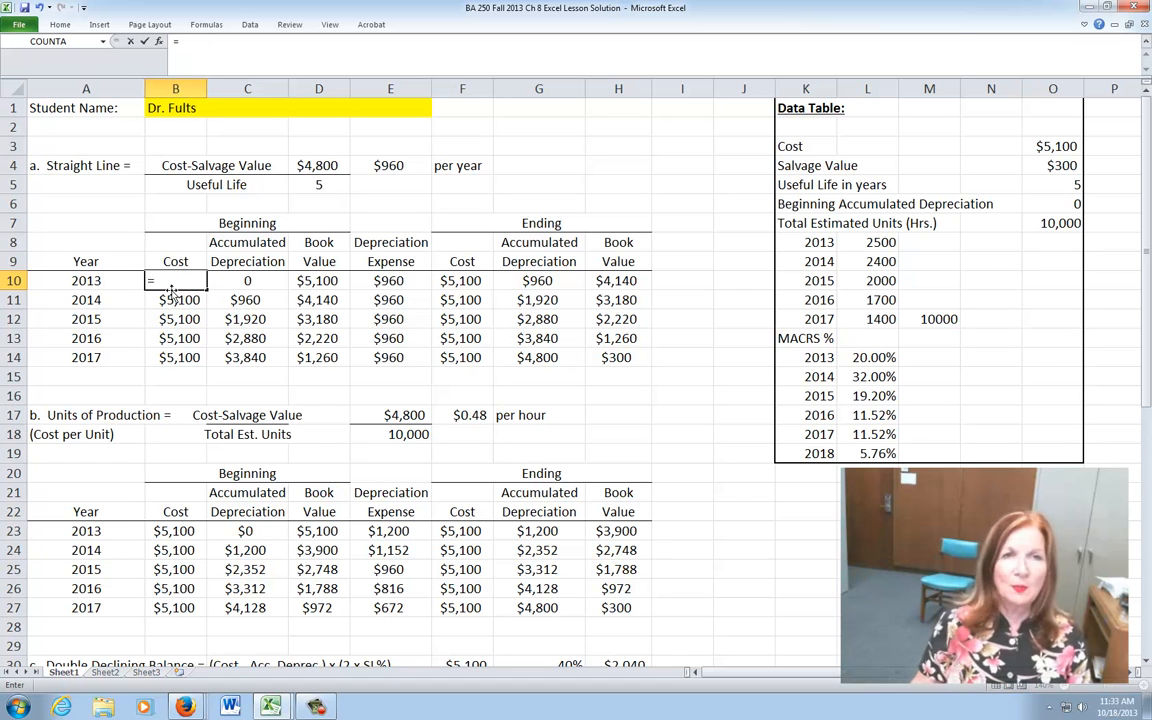
left_click(1054, 146)
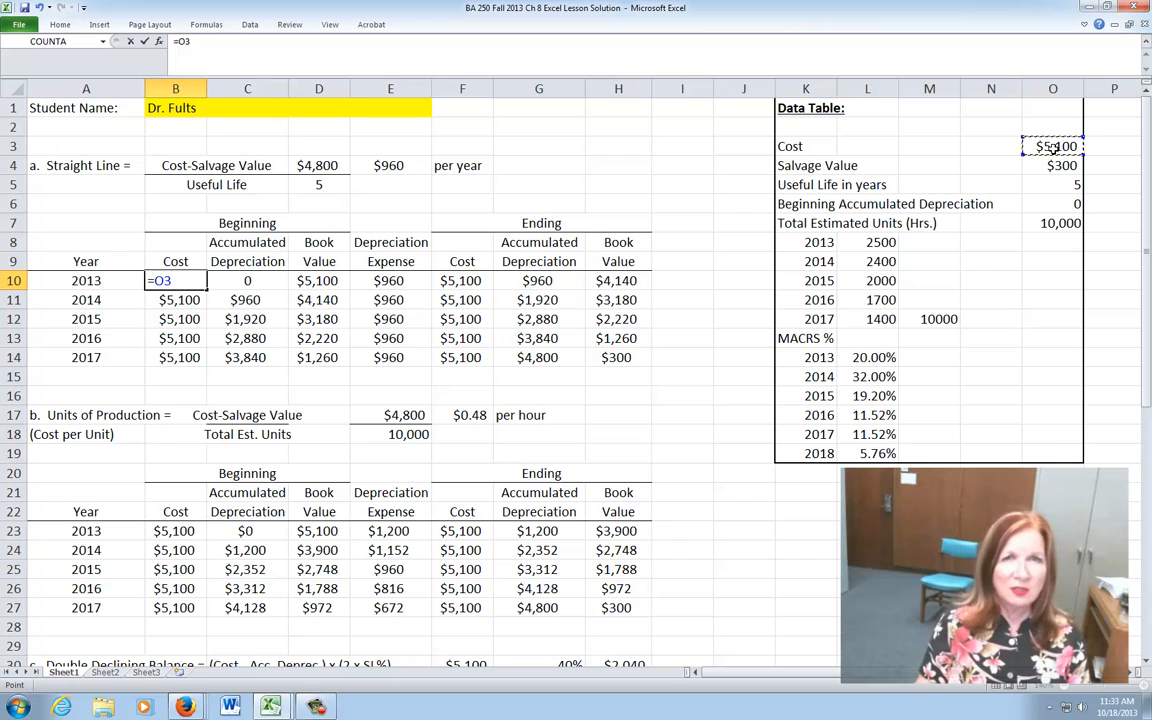
key("Return")
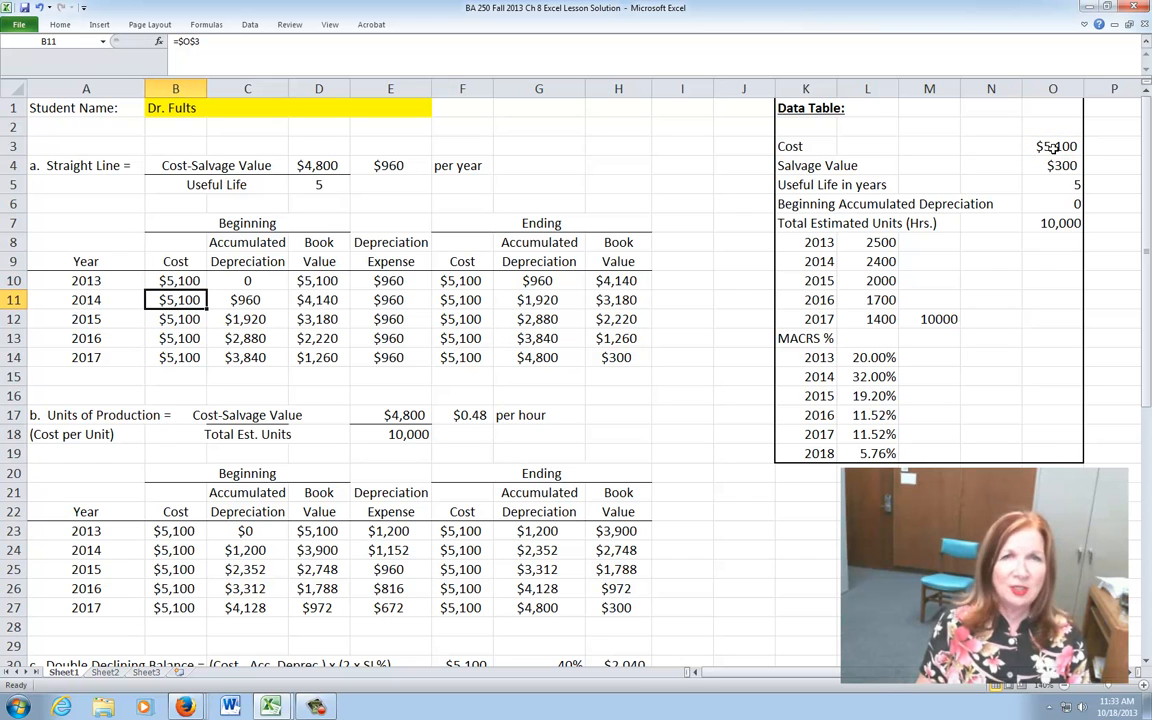
- Make B10's cell reference absolute so that the formula reads =$O$3
left_click(178, 283)
left_click(192, 41)
left_click_drag(192, 41, 172, 41)
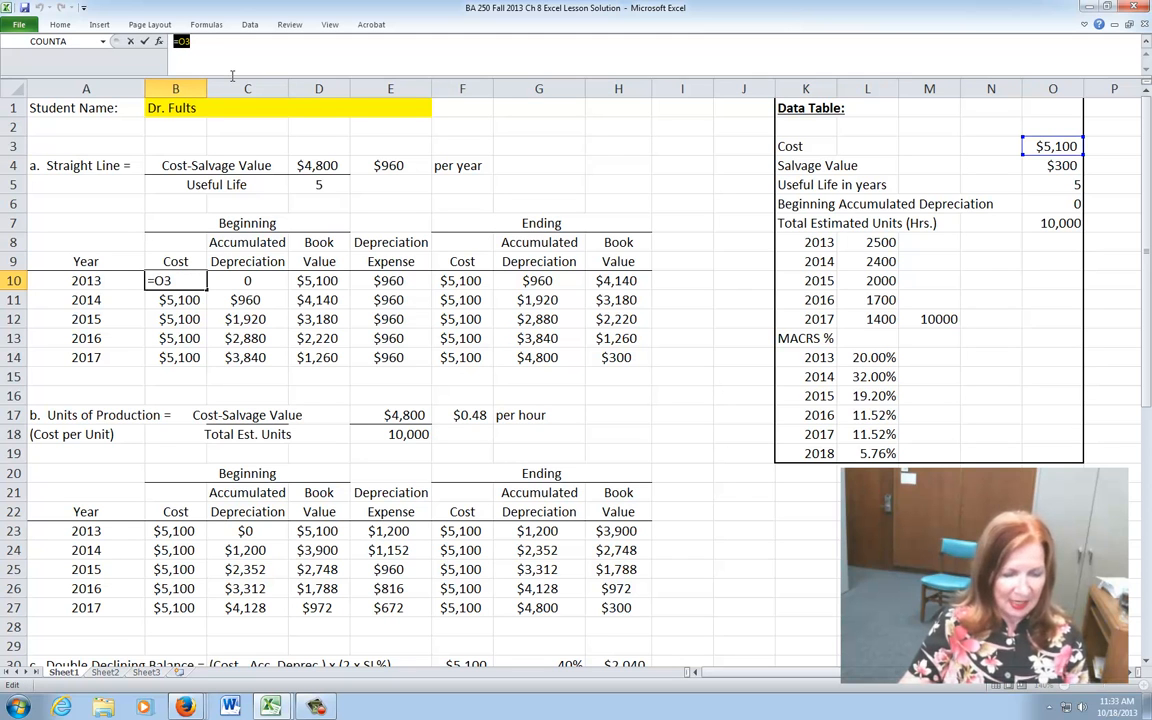
key("BackSpace")
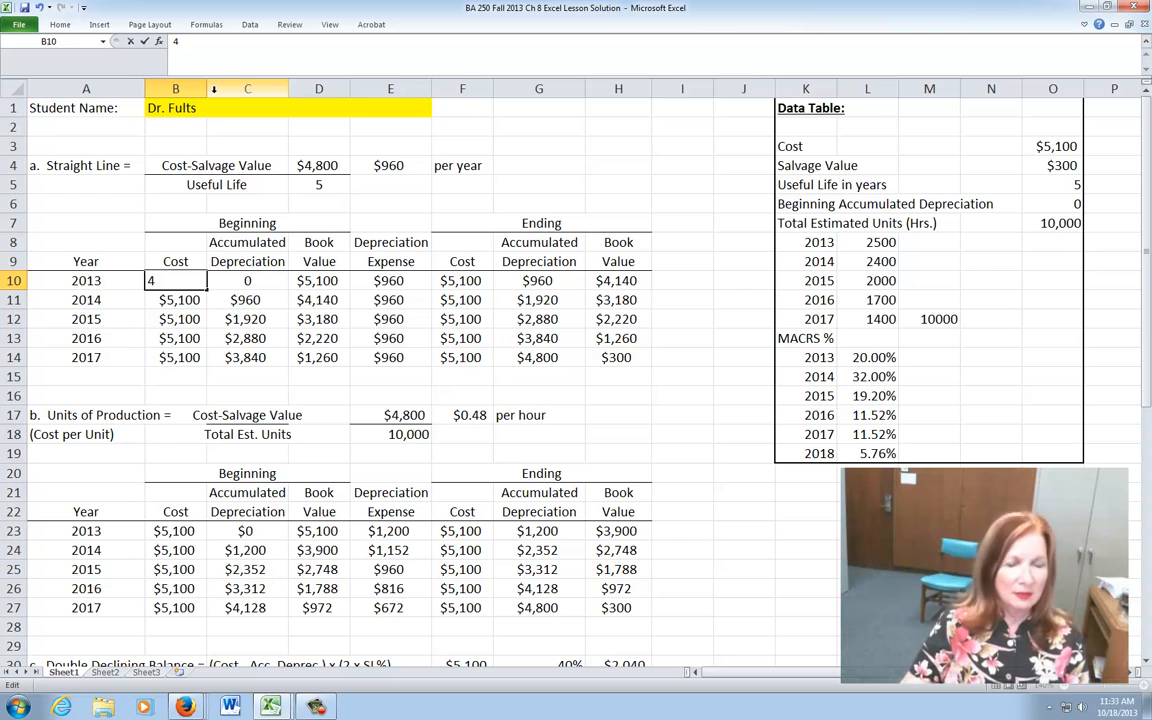
left_click(42, 7)
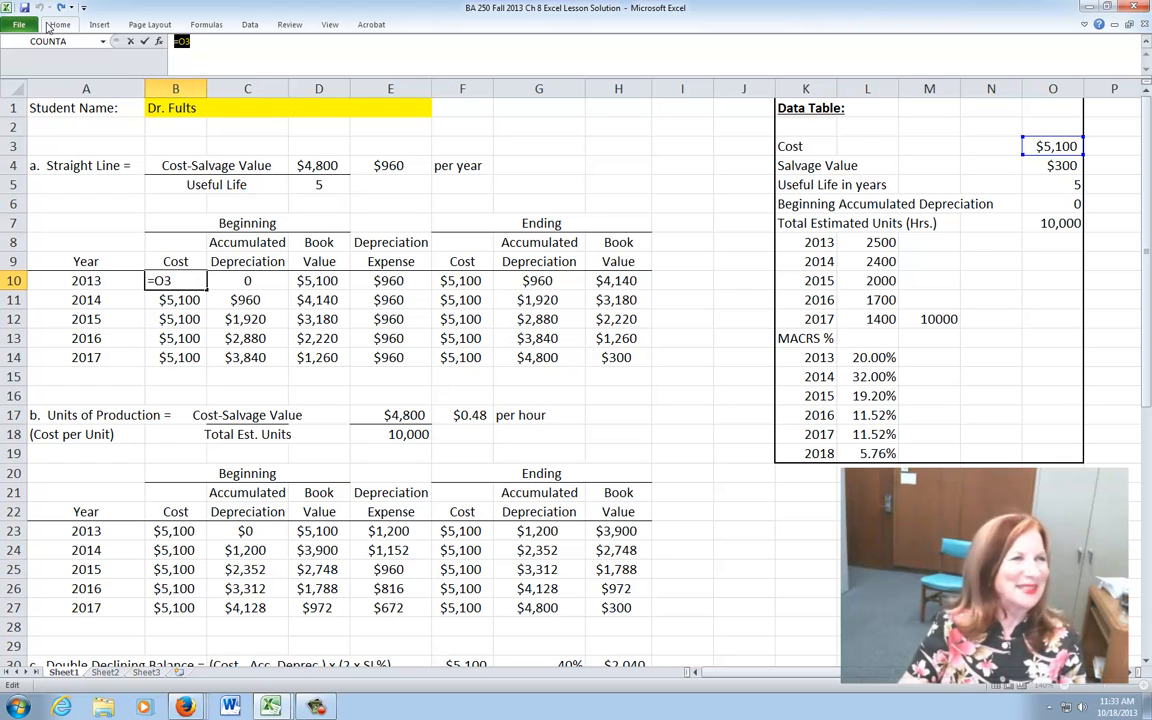
key("F4")
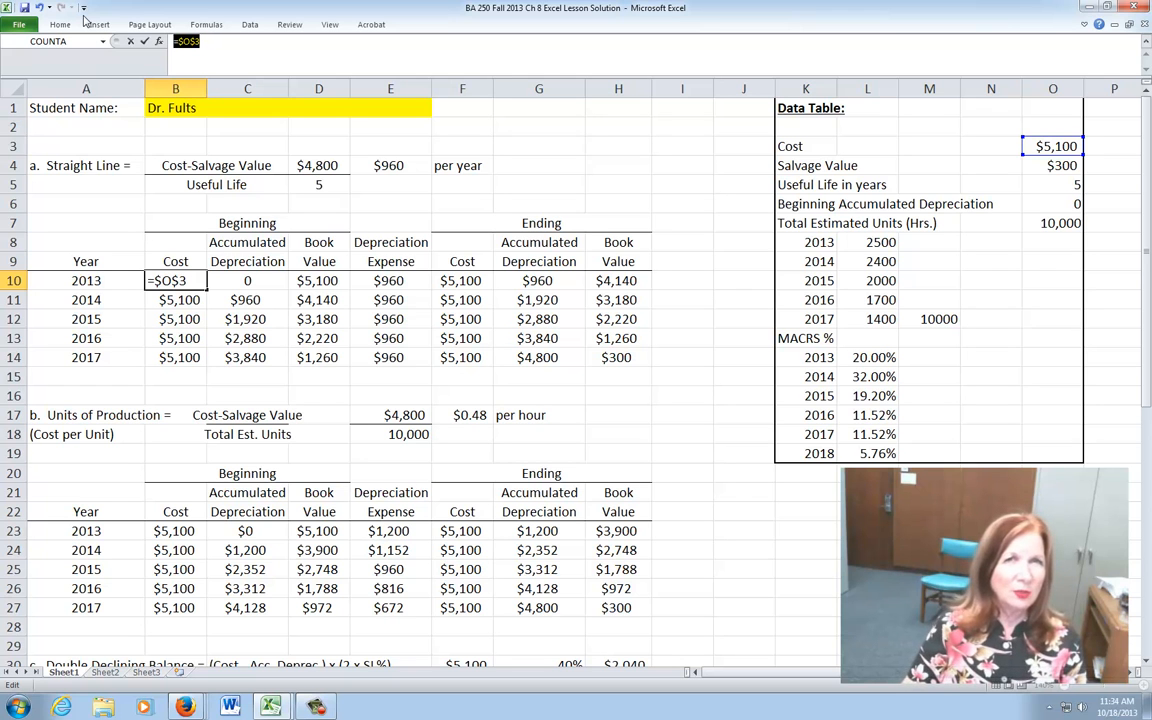
key("Return")
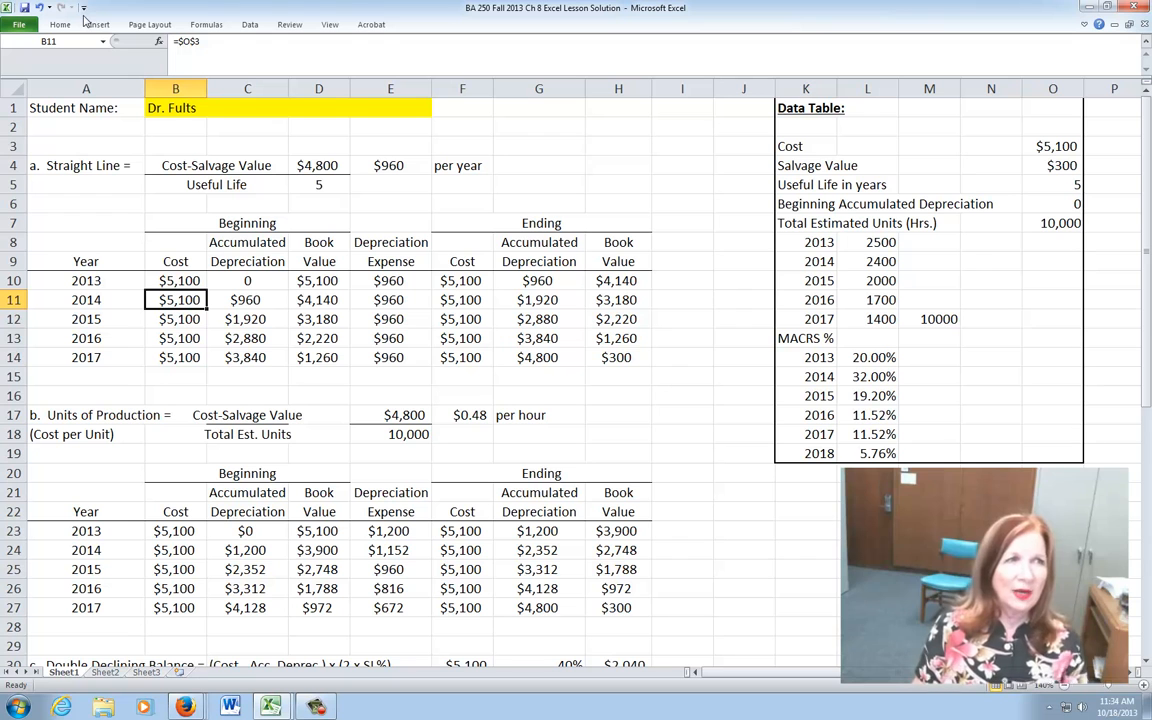
- Fill the beginning cost formula from B10 down through B14 for the years 2014 to 2017
left_click(176, 281)
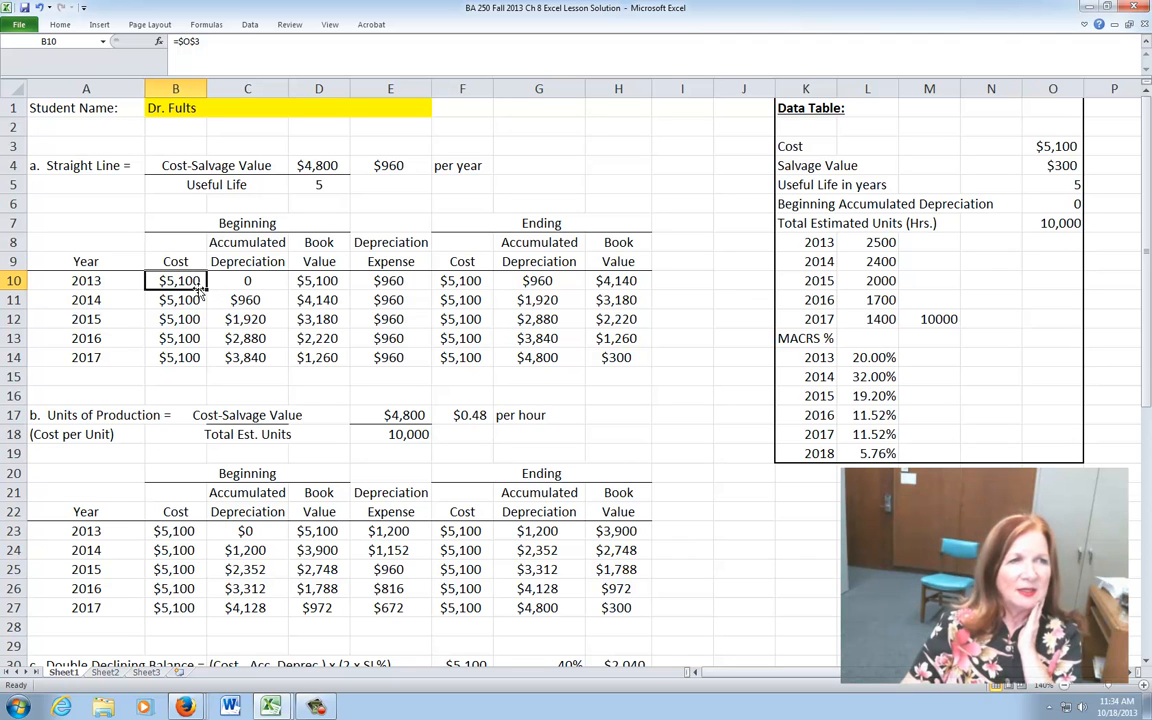
left_click_drag(206, 287, 205, 359)
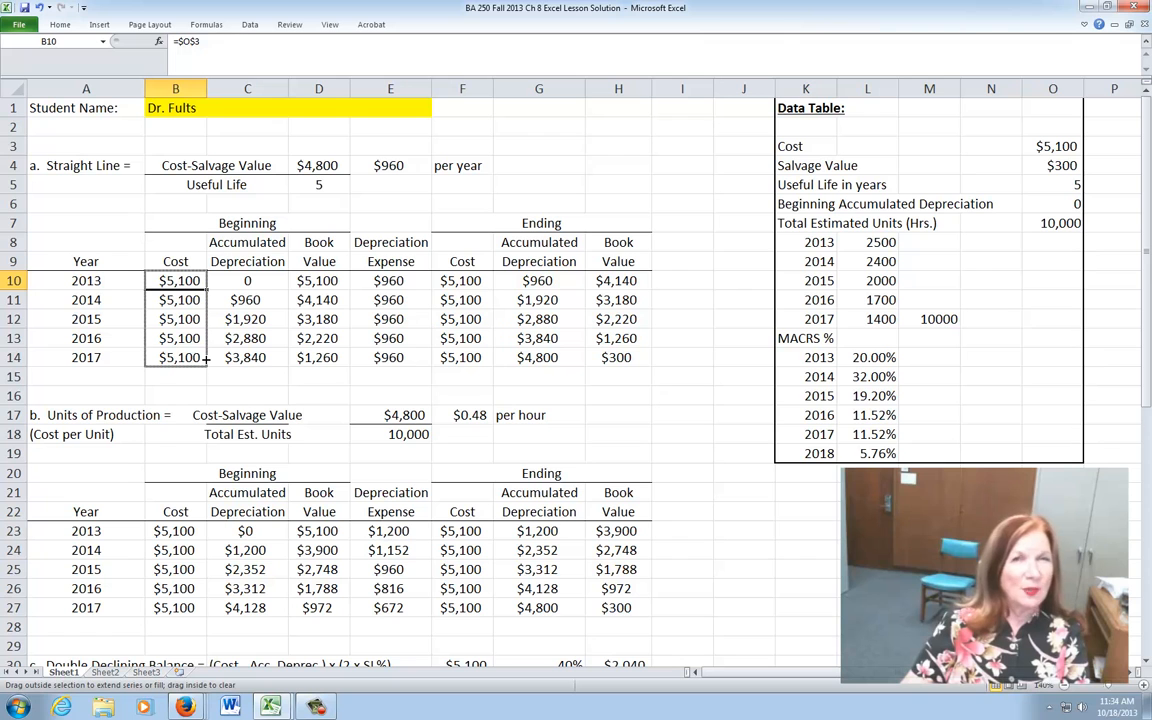
left_click_drag(205, 359, 205, 359)
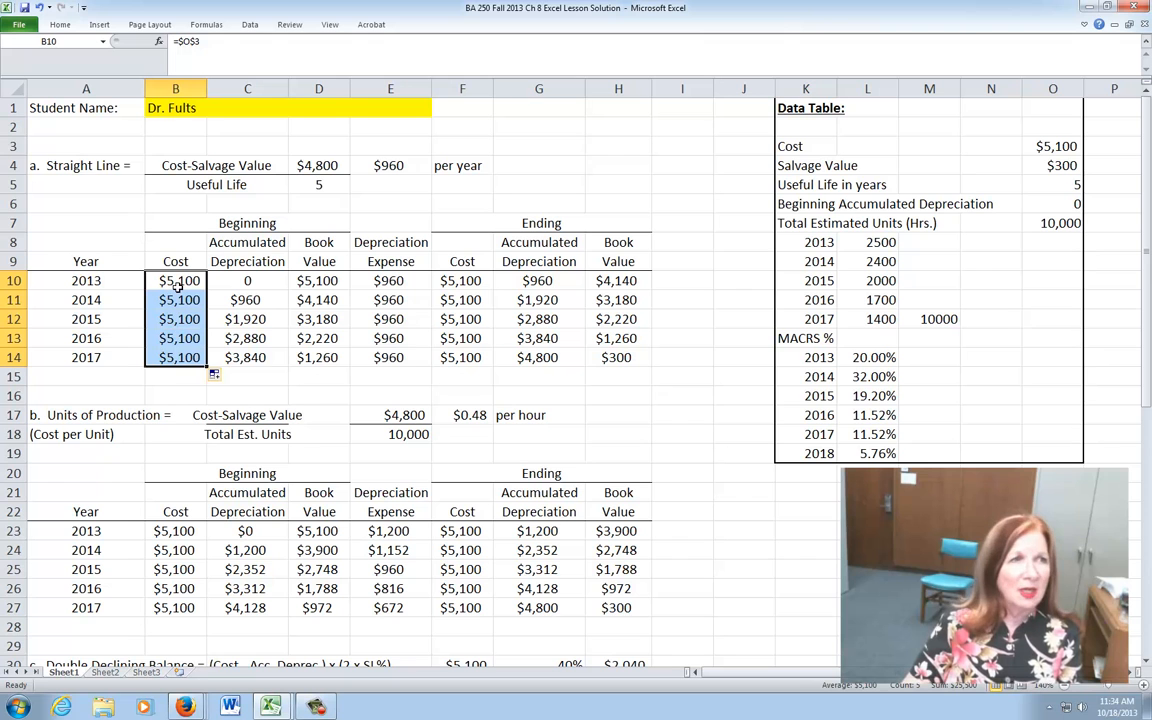
- Link the 2013 beginning accumulated depreciation in C10 to the data table's entry in O6 and review the formula
left_click(248, 280)
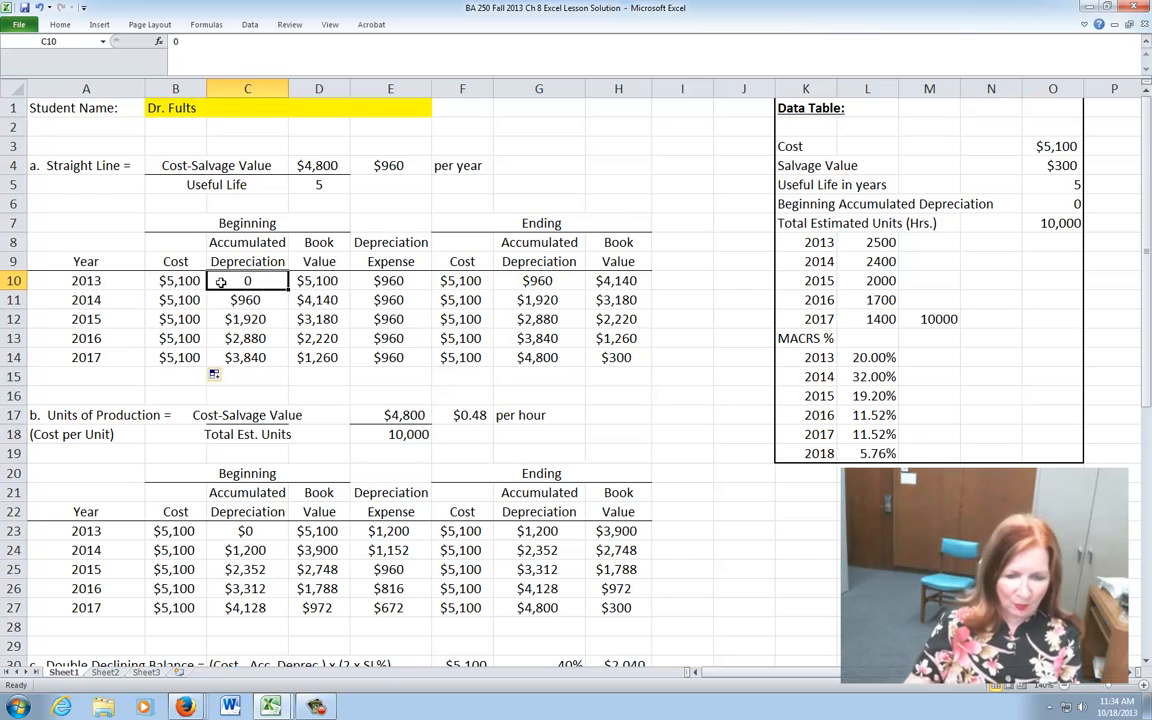
type("=")
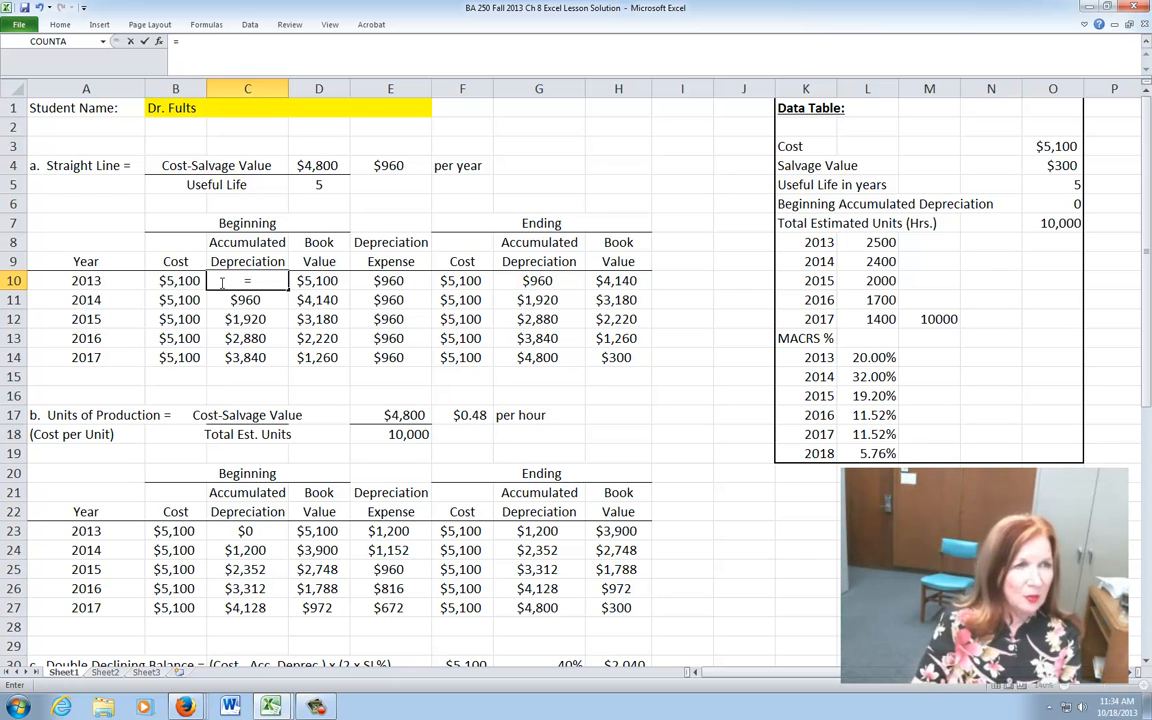
left_click(1054, 204)
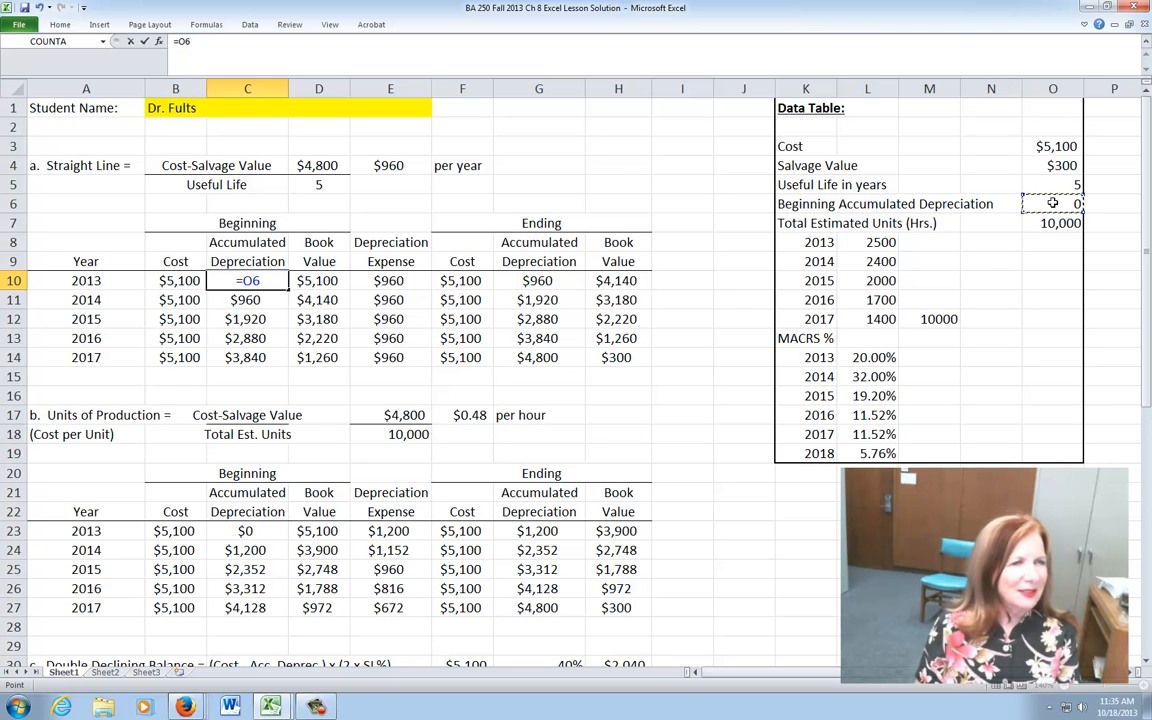
key("Return")
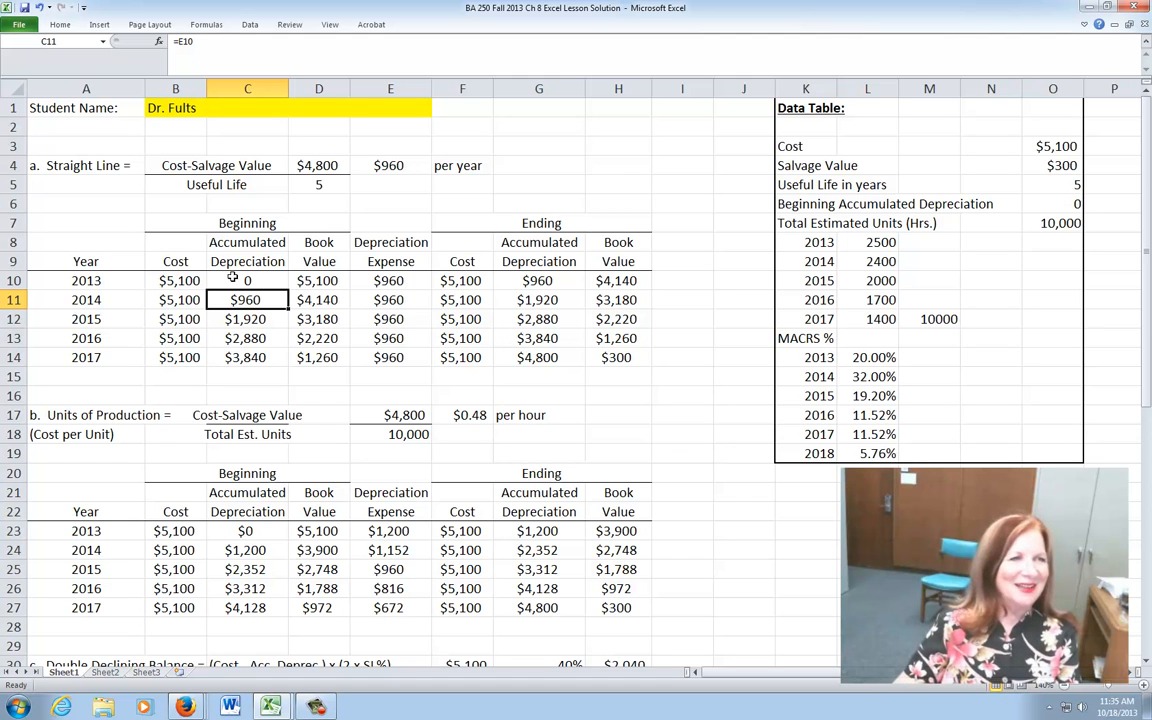
left_click(232, 280)
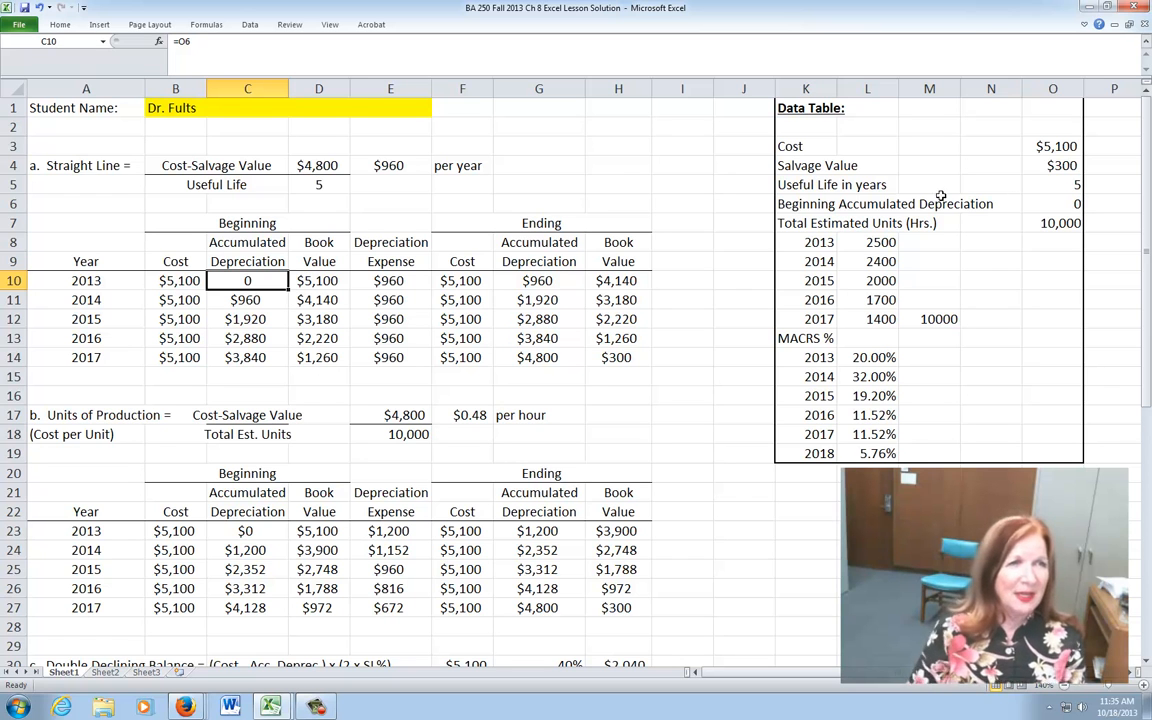
- Examine the 2013 book value and depreciation expense formulas, then the cost-less-salvage and useful life formulas in D4 and D5 with their source O5
left_click(318, 283)
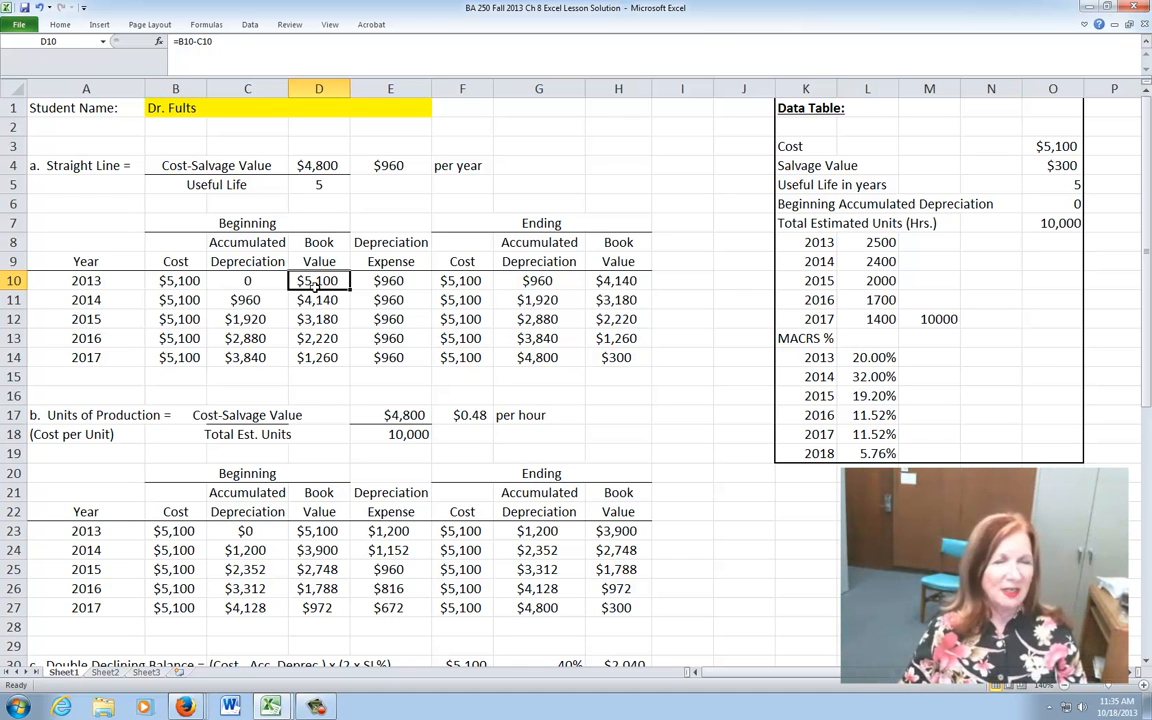
left_click(394, 283)
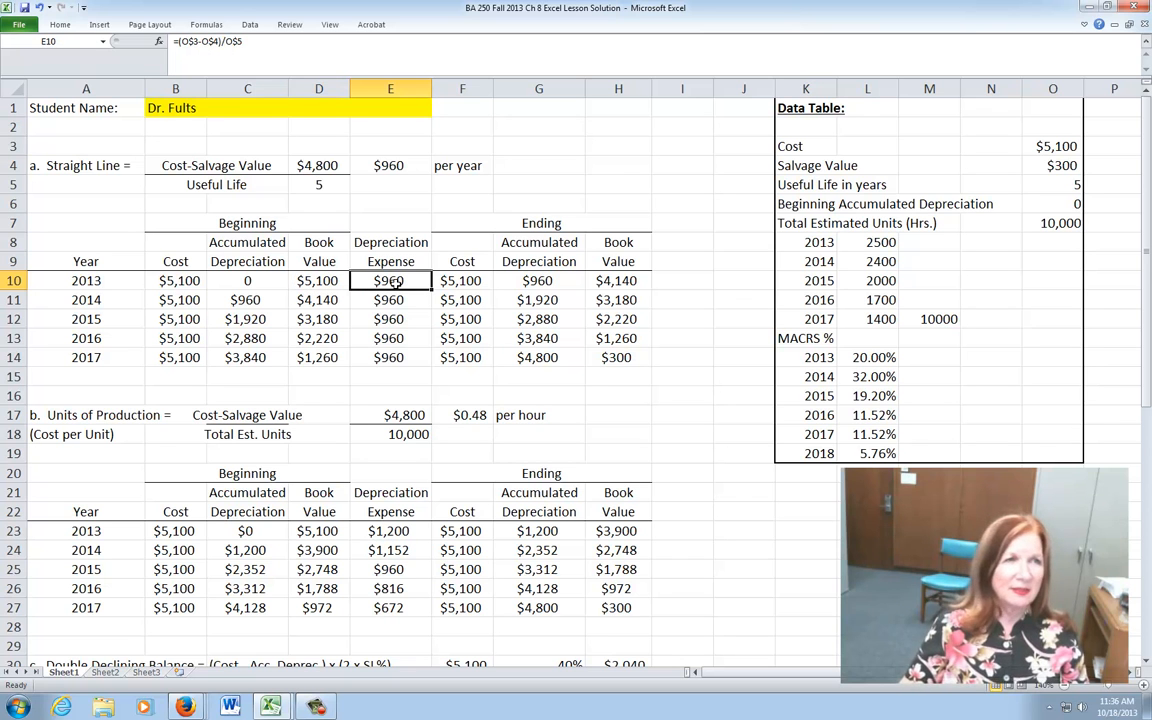
left_click(313, 166)
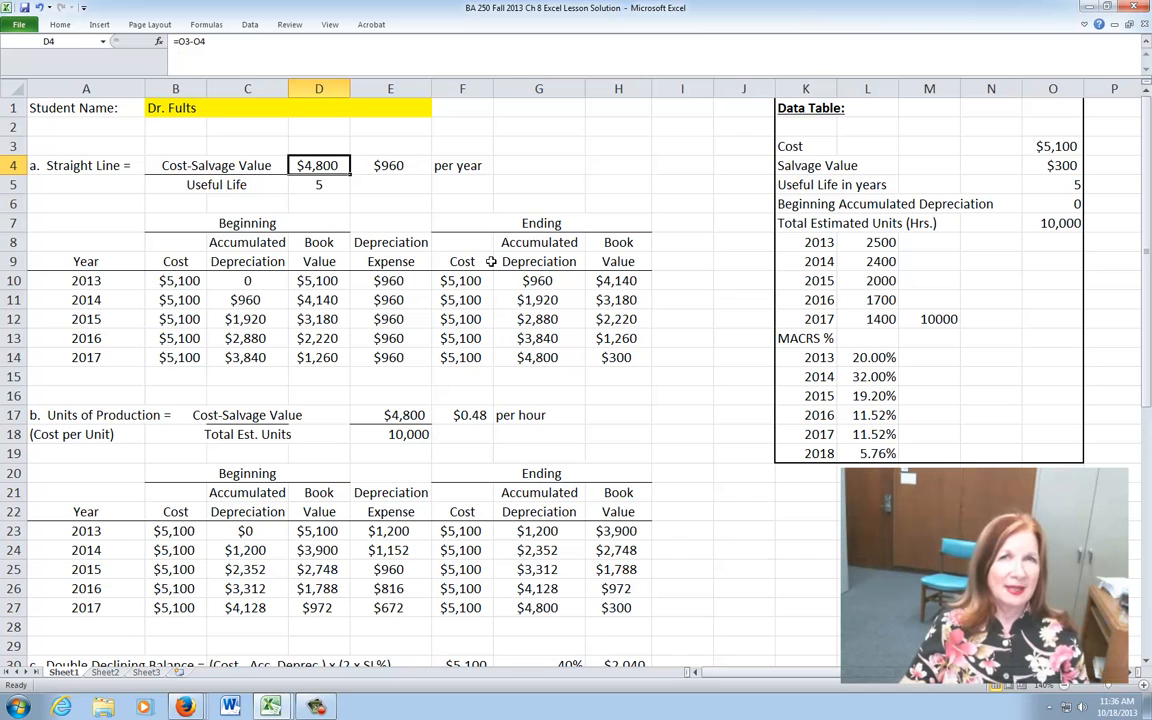
left_click(315, 185)
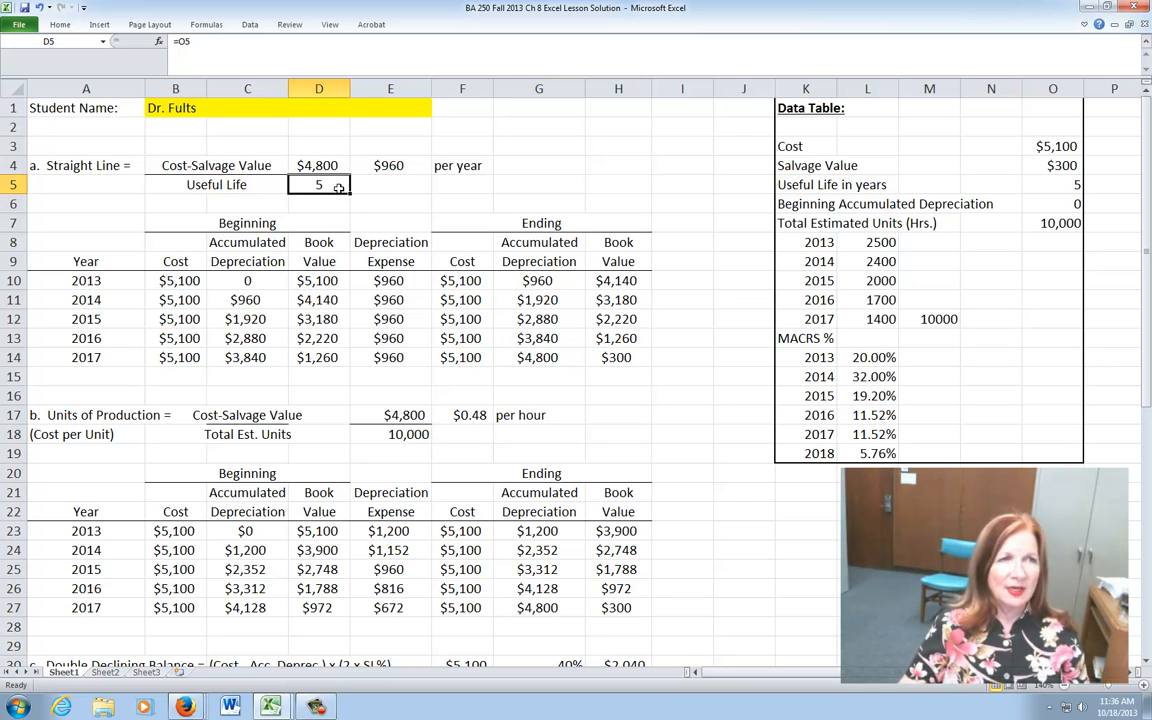
left_click(1065, 187)
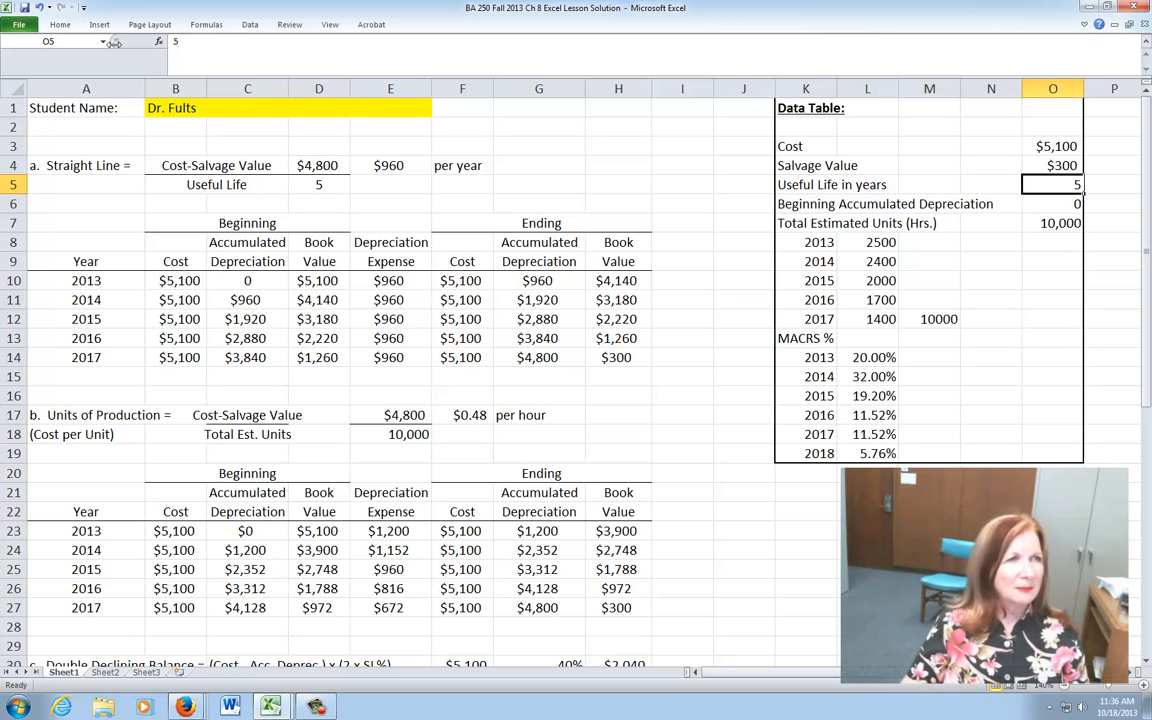
- Undo the last entry in C10 and return to the useful life formula in D5
left_click(42, 7)
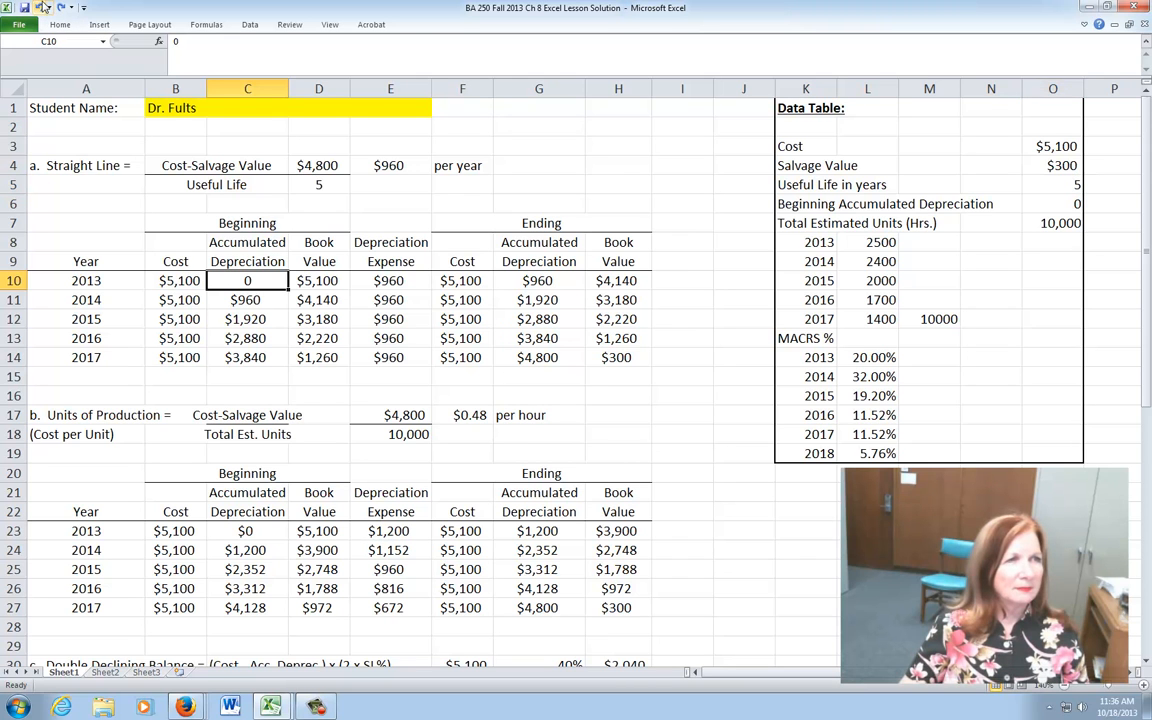
left_click(317, 185)
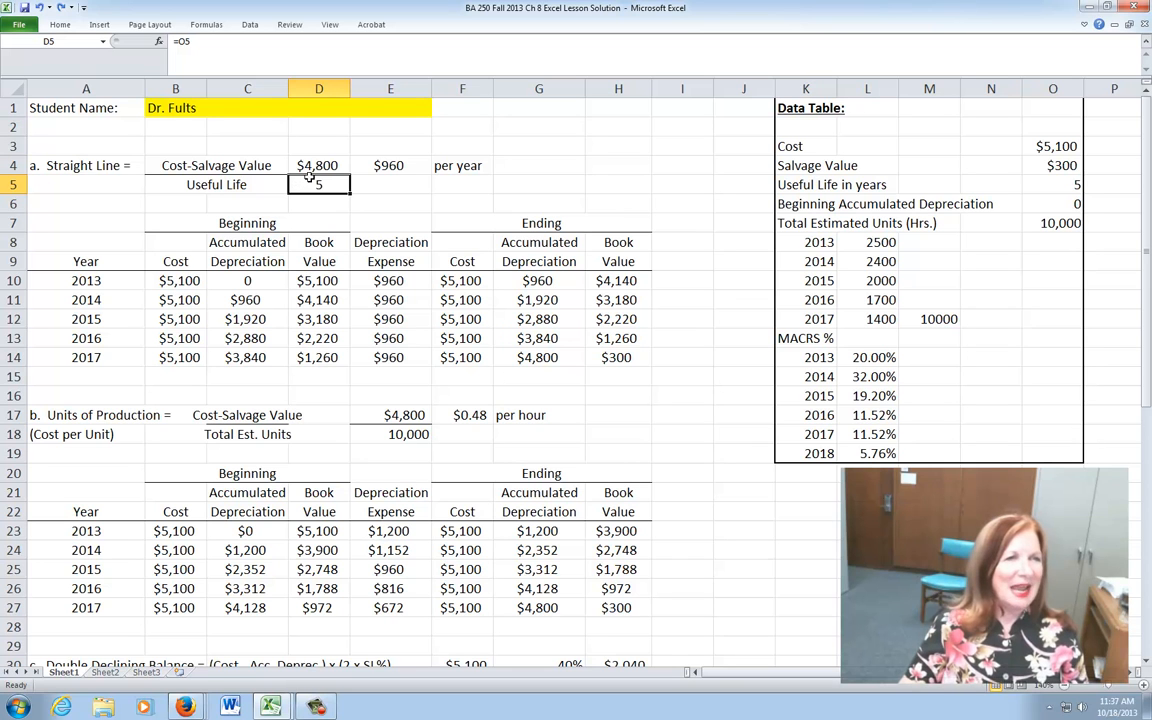
- Compare the annual straight-line depreciation formula in E4 with the 2013 depreciation expense formula in E10
left_click(397, 166)
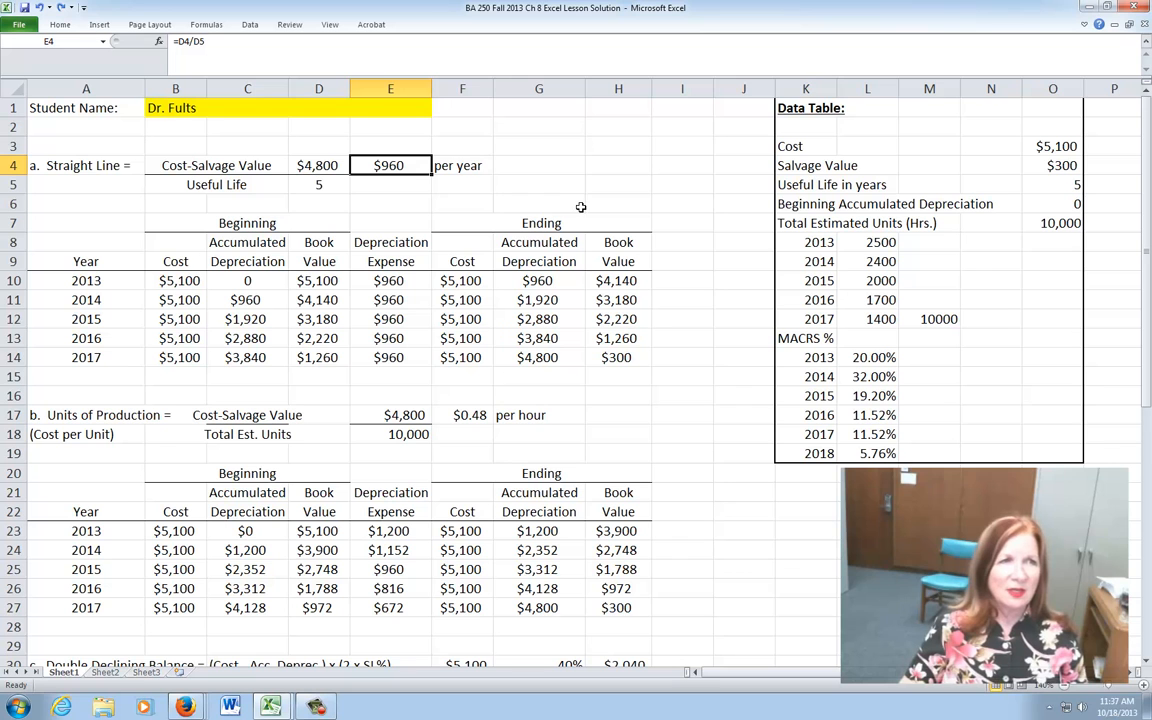
key("Right")
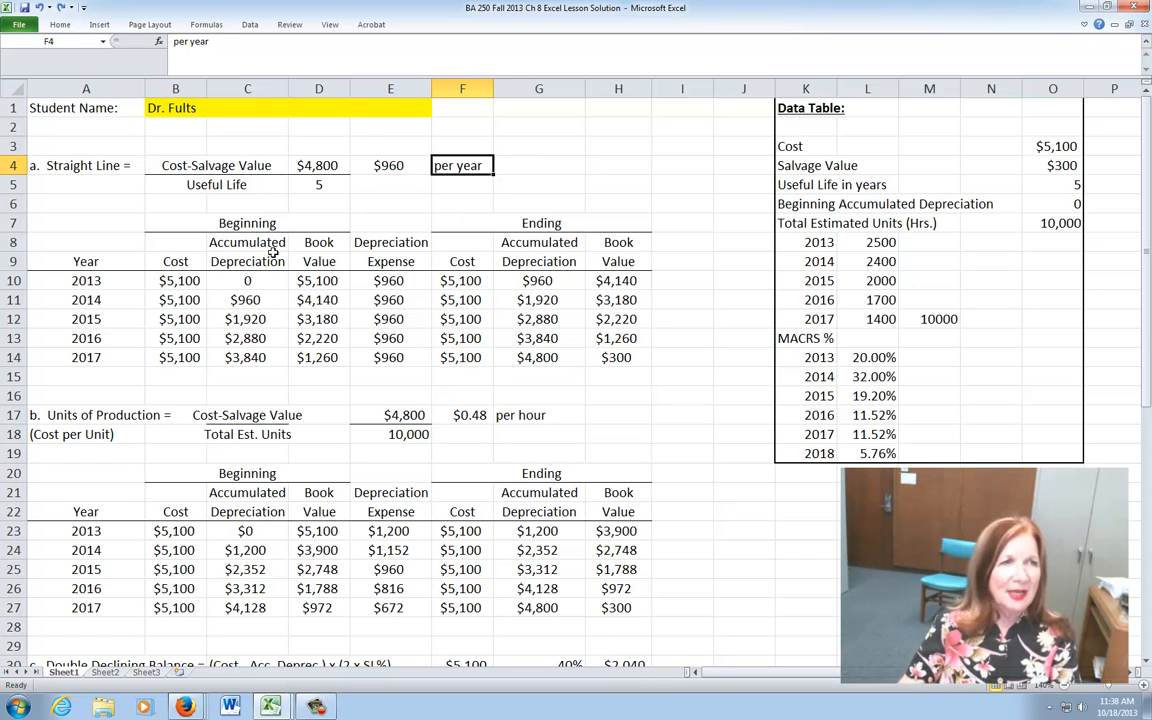
left_click(390, 281)
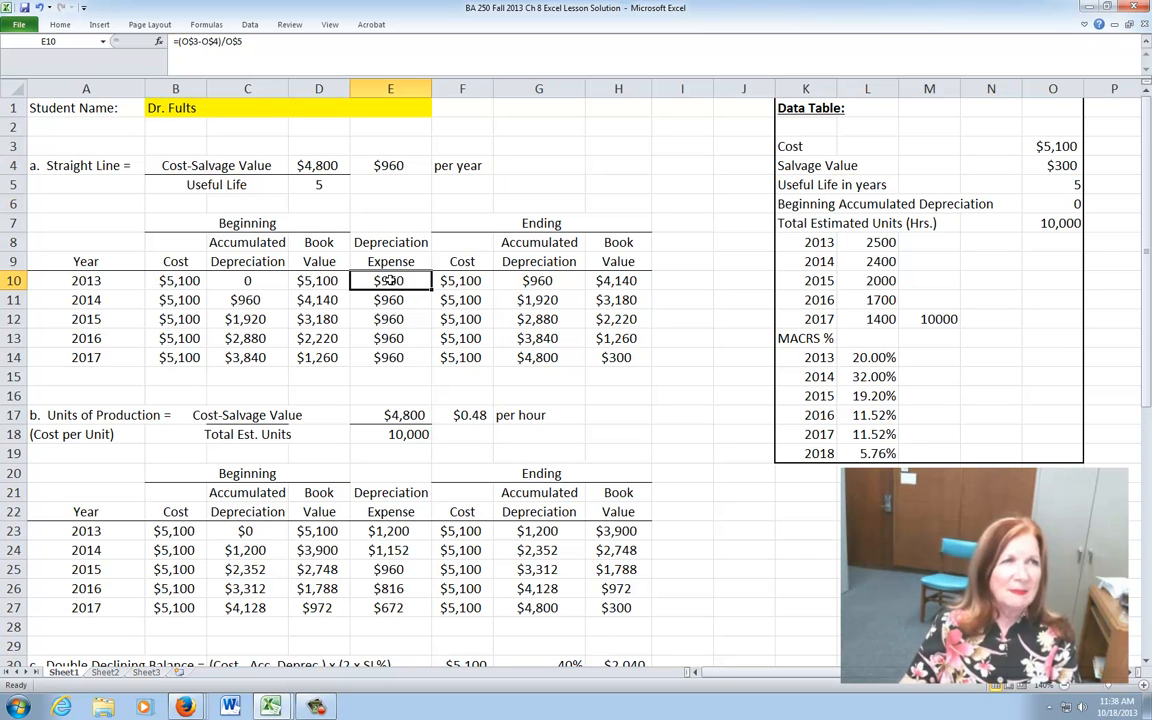
left_click(384, 166)
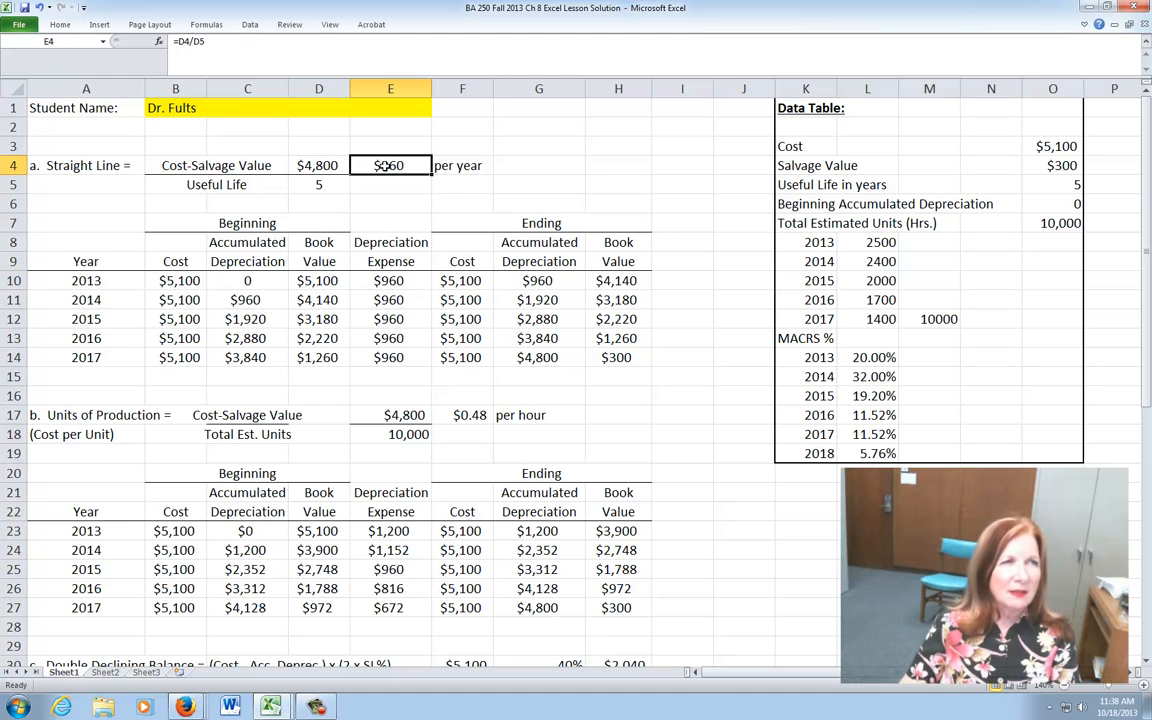
left_click(392, 281)
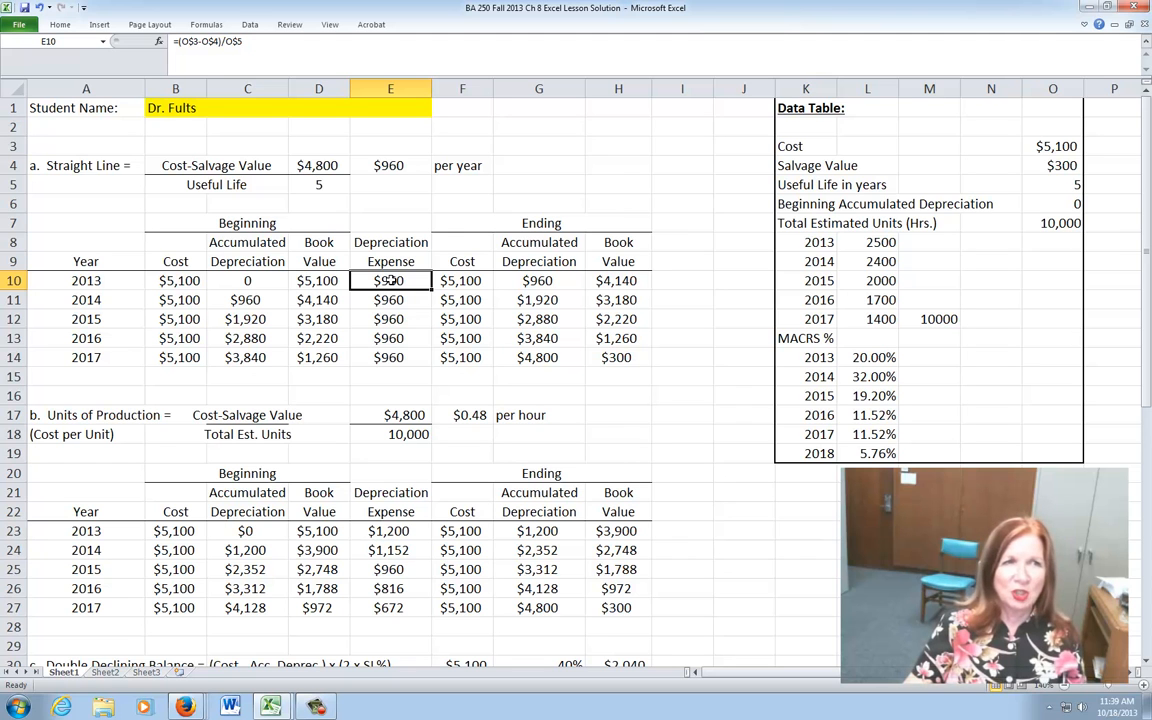
- Examine the 2013 ending cost, accumulated depreciation and book value formulas, then the beginning accumulated depreciation and cost formulas in C11, B11 and B10
left_click(471, 281)
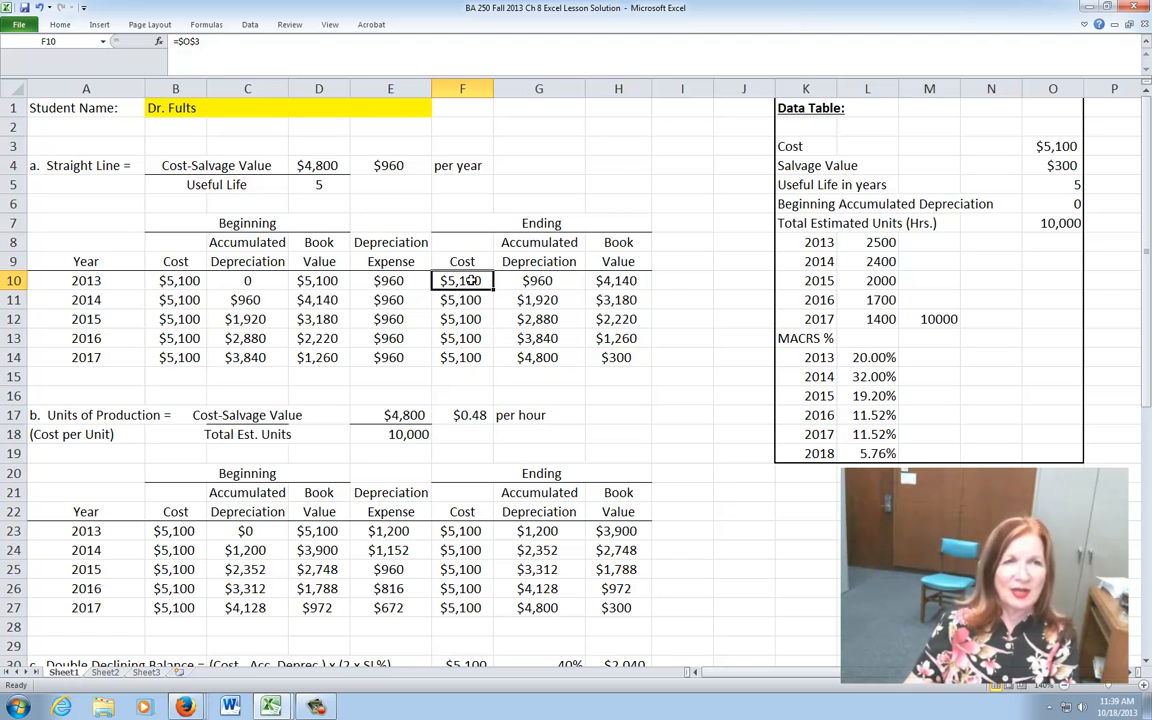
left_click(539, 281)
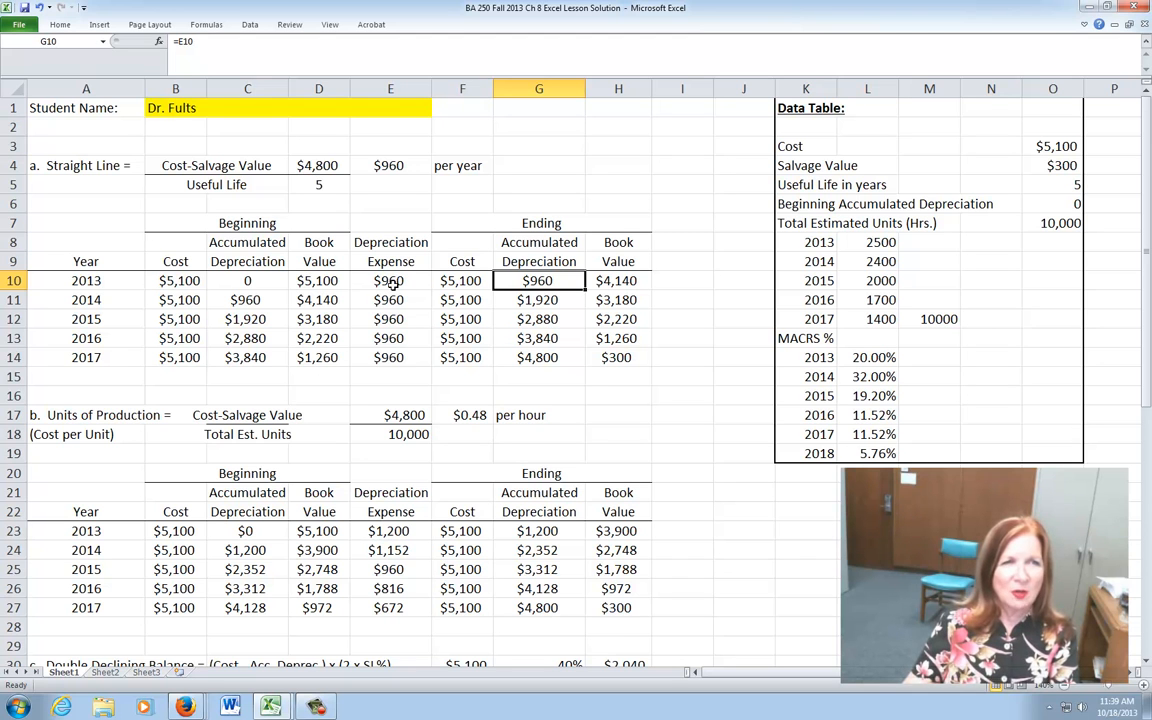
left_click(632, 281)
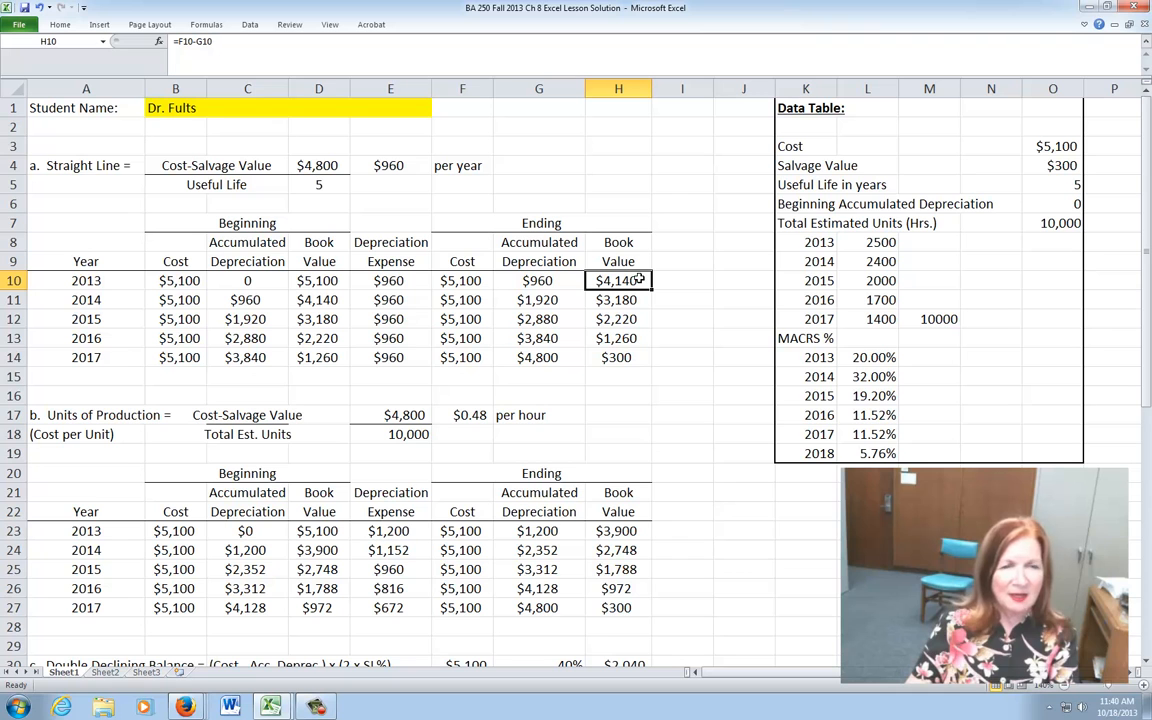
left_click(247, 303)
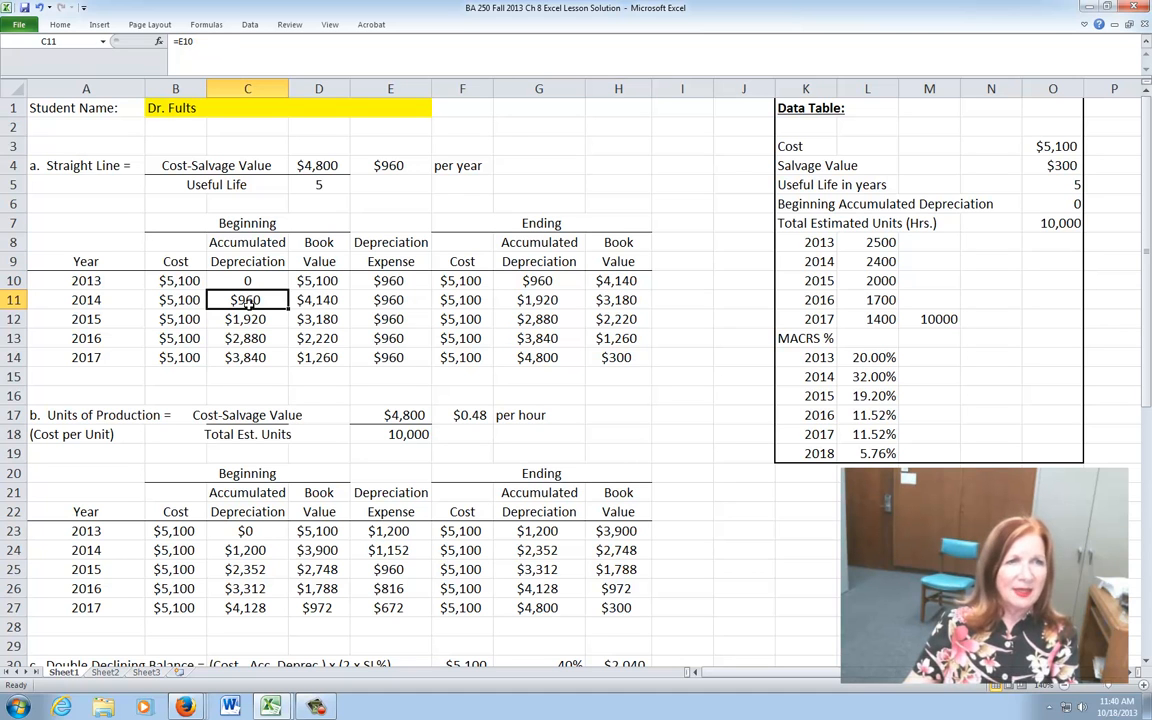
left_click(171, 300)
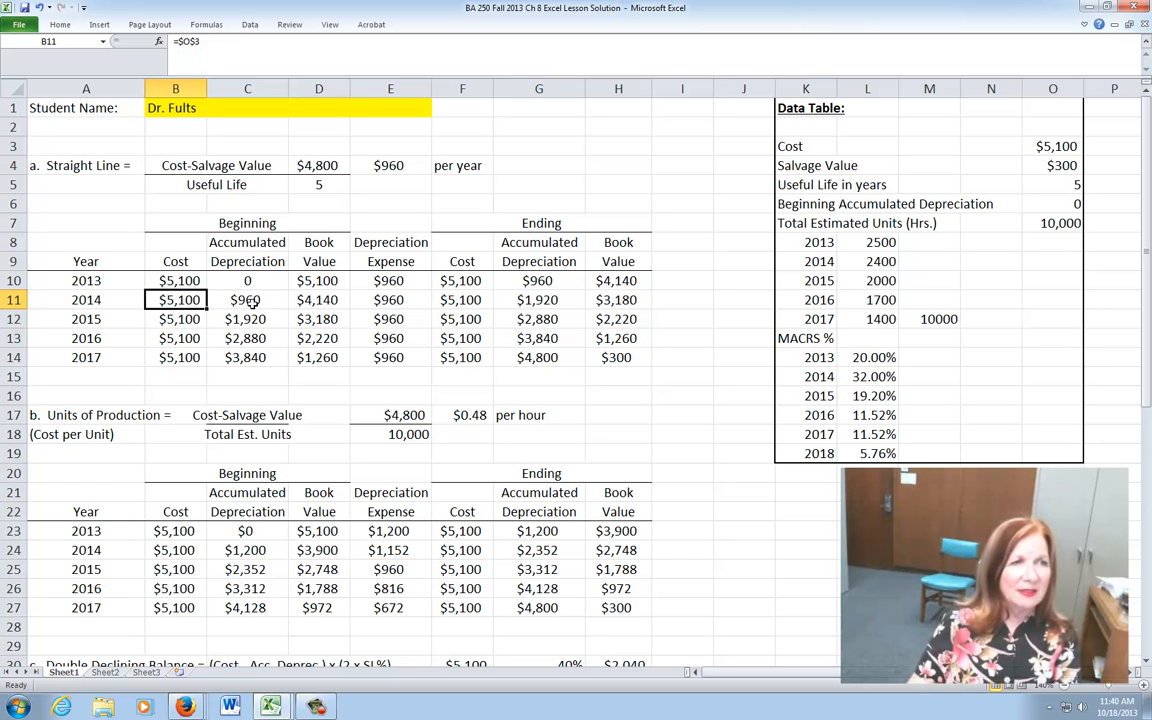
left_click(160, 279)
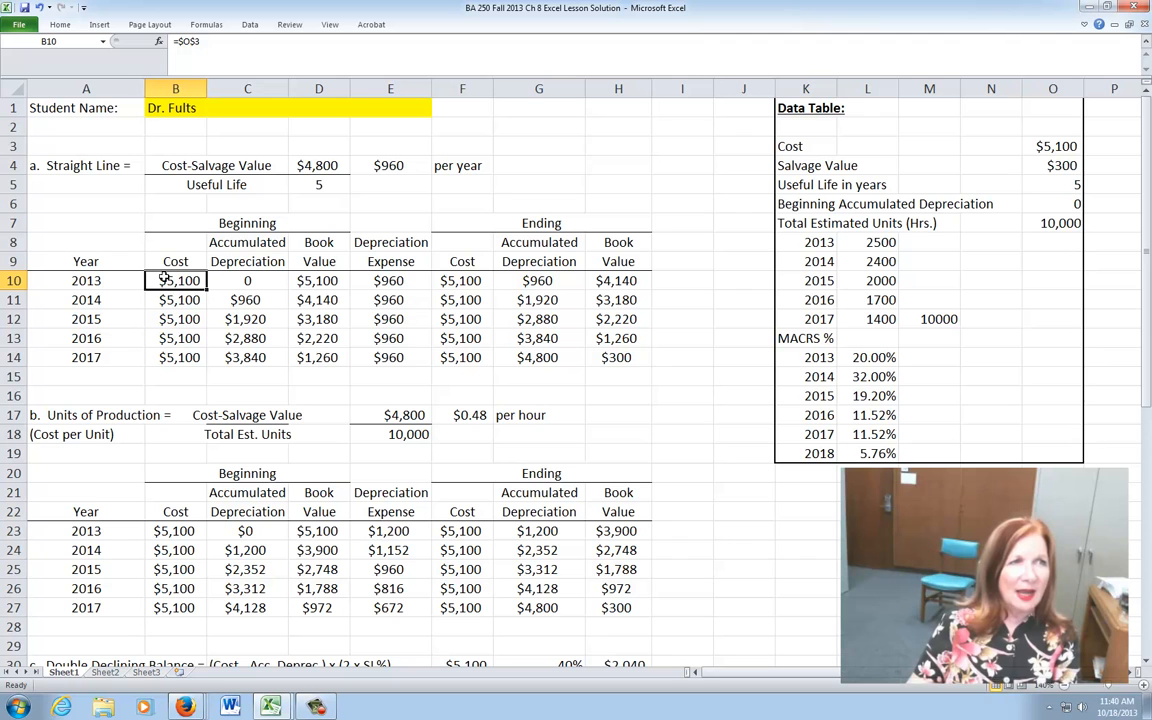
- Change the 2014 beginning accumulated depreciation in C11 to reference the 2013 ending accumulated depreciation with =G10
left_click(165, 299)
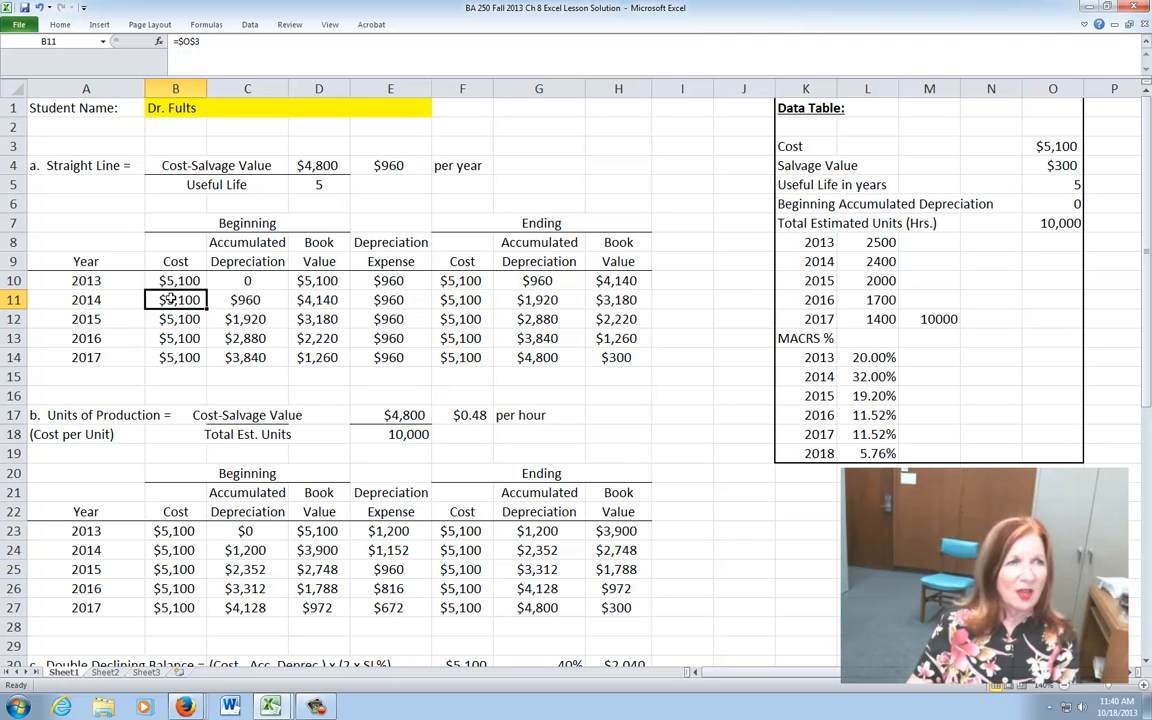
left_click(258, 300)
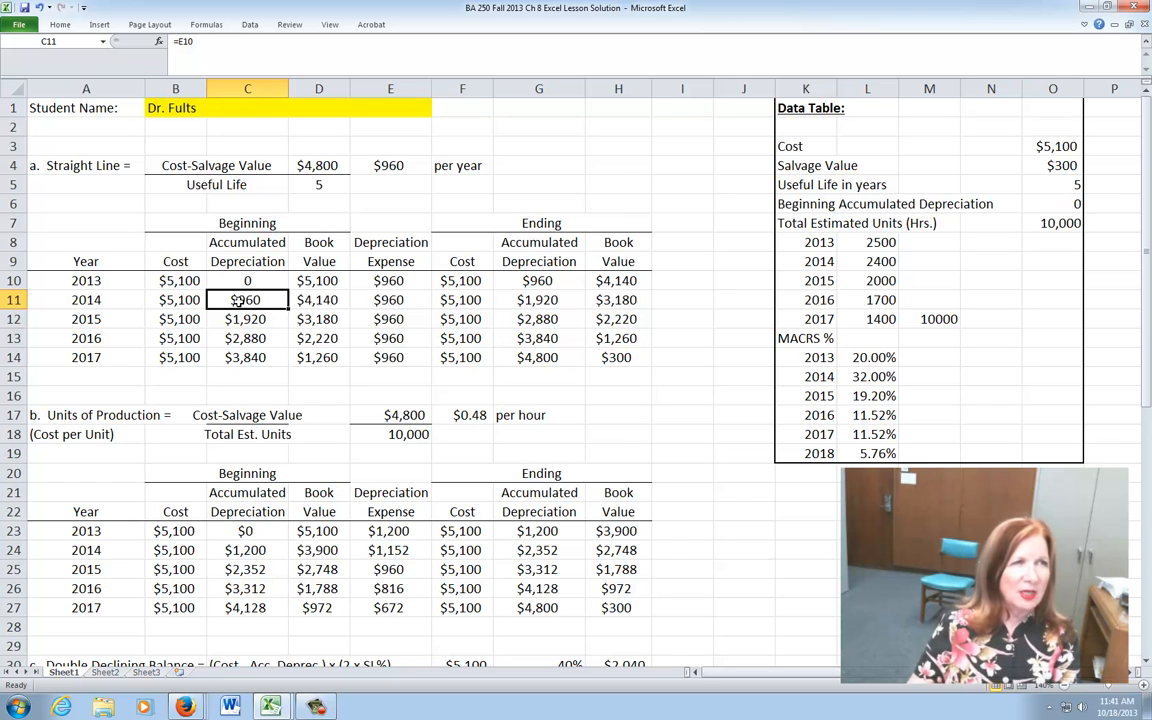
left_click(188, 42)
key("BackSpace")
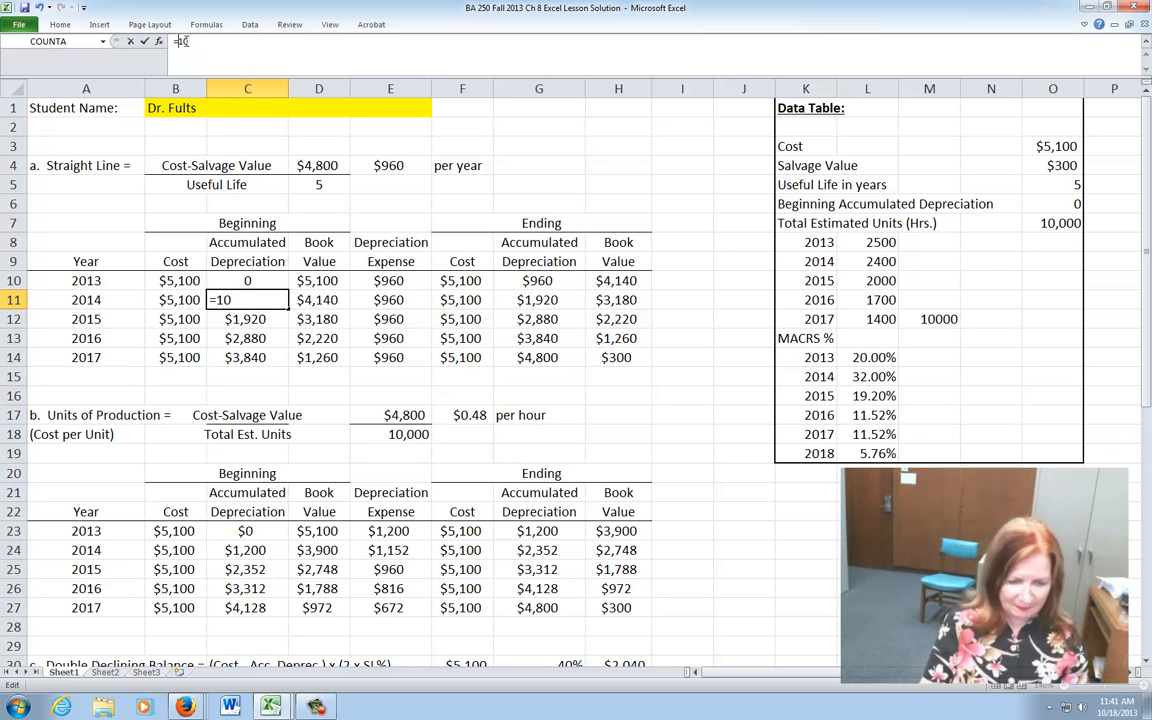
type("G")
key("Return")
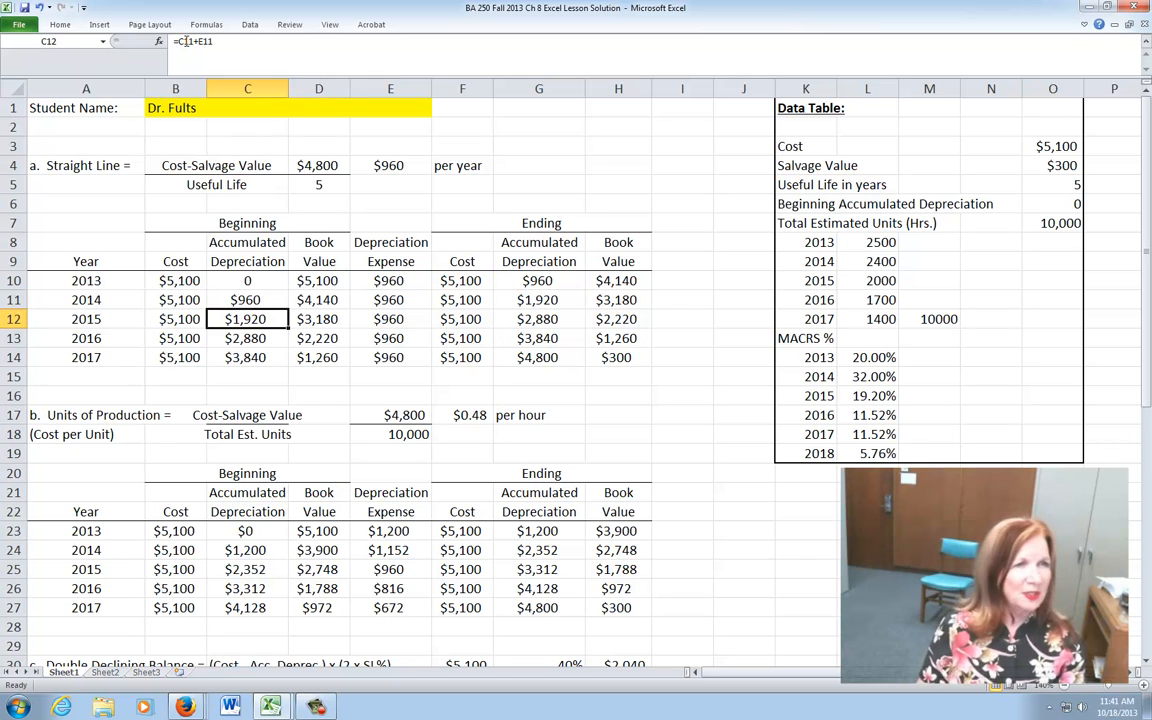
left_click(244, 302)
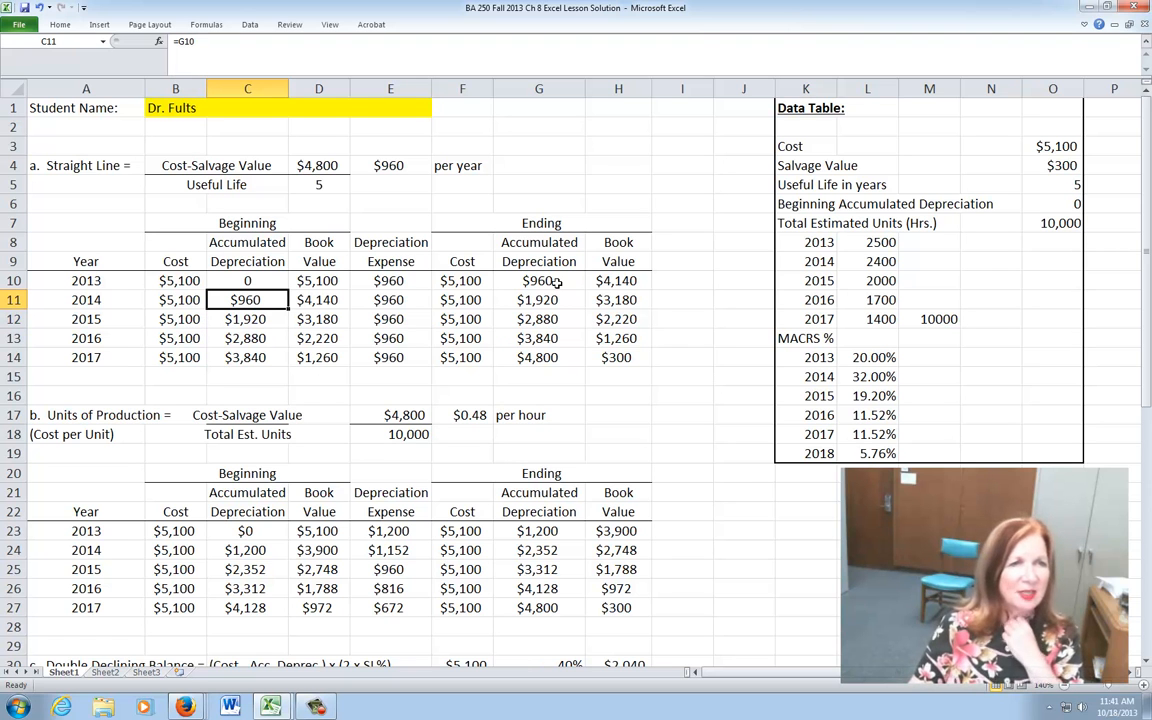
- Check the 2014 book value formula in D11 and fill the depreciation expense formula from E11 down through E14
left_click(323, 304)
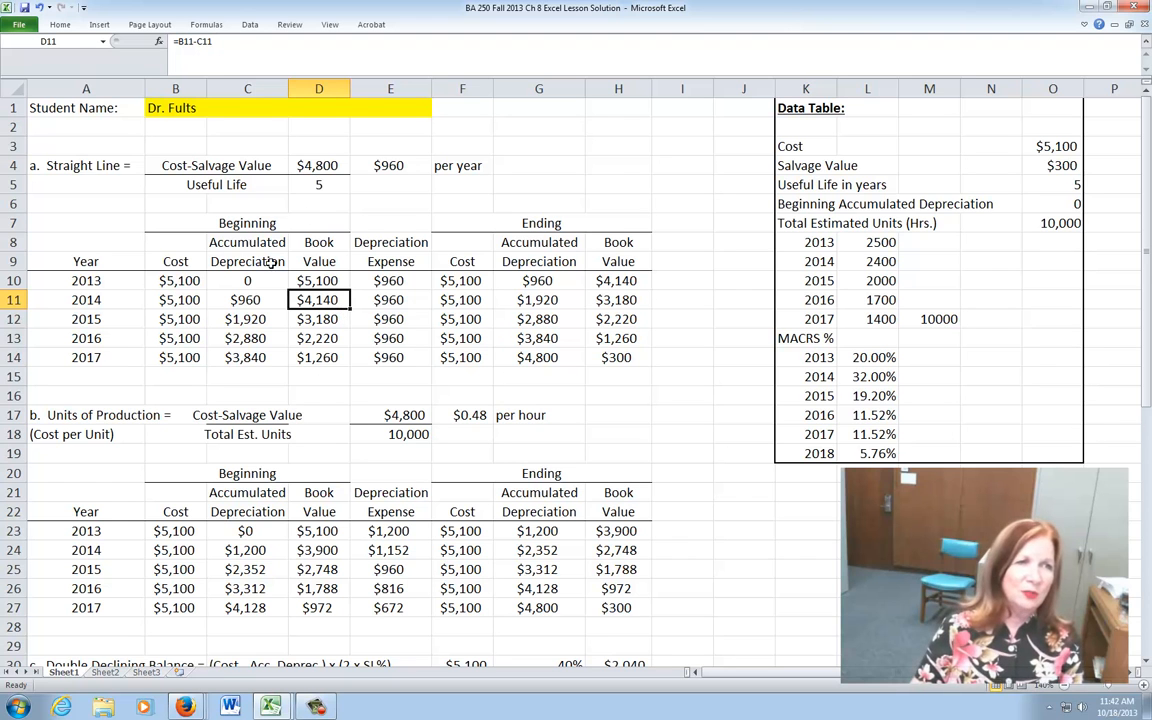
left_click(388, 300)
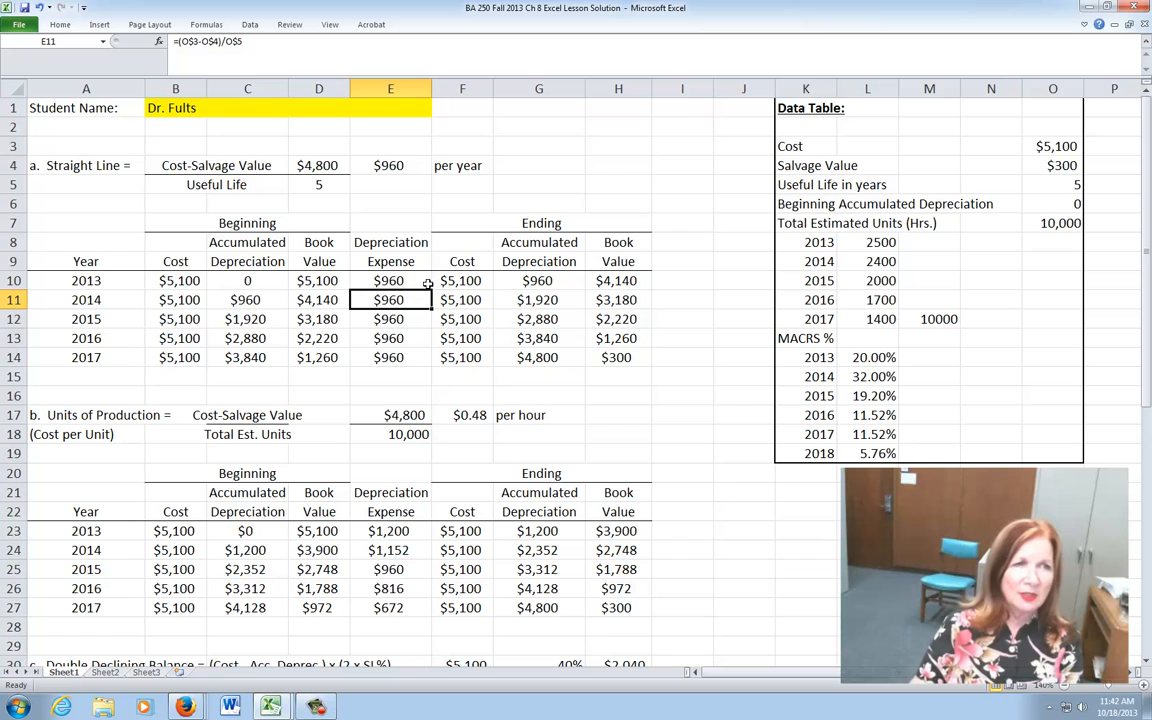
left_click_drag(432, 311, 436, 364)
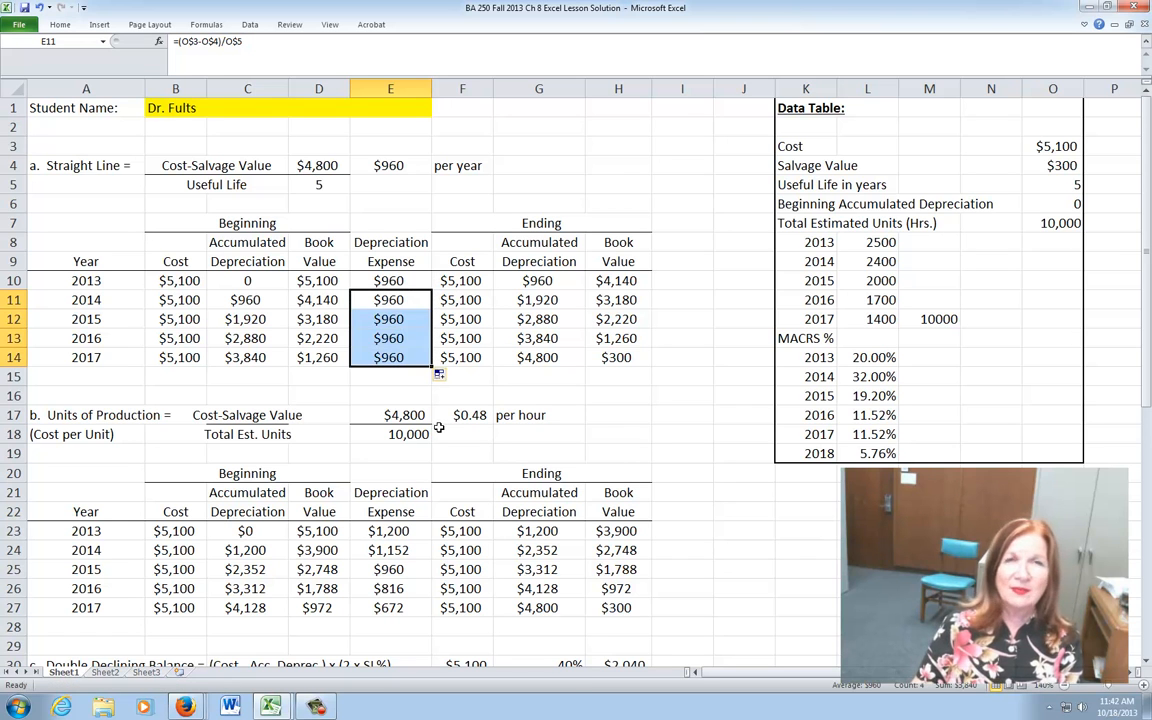
- Examine the 2014 ending cost, accumulated depreciation and book value formulas, then the 2015 formulas from C12 across to H12
left_click(478, 298)
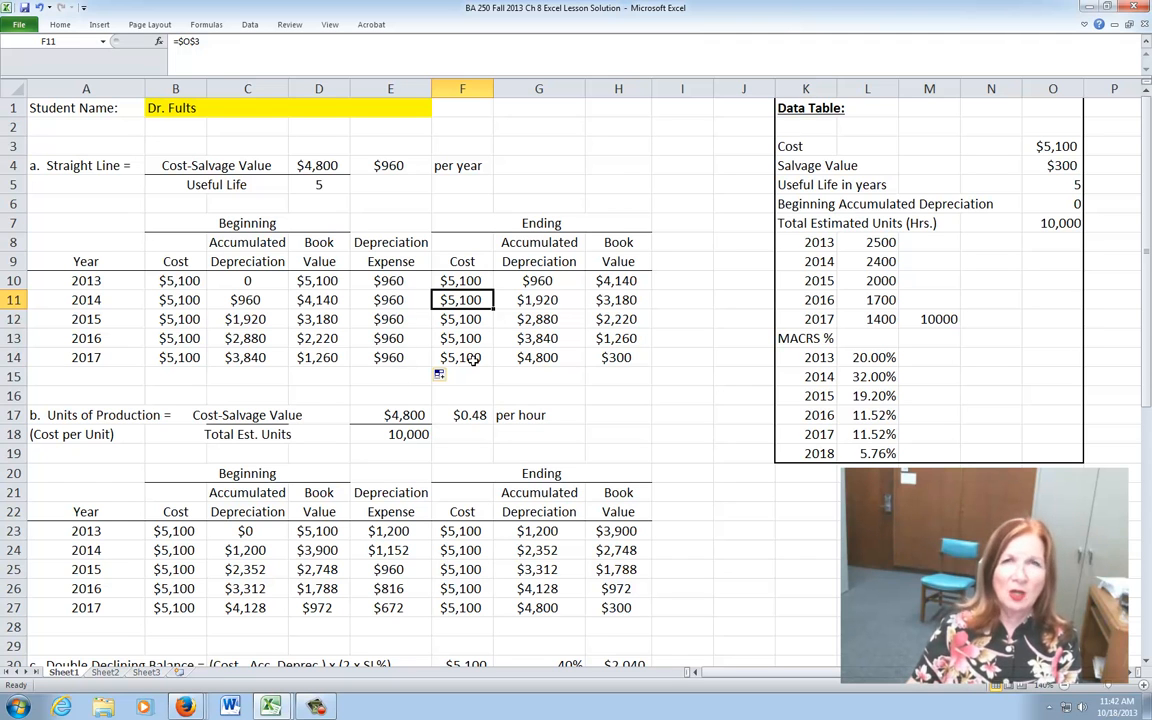
left_click(563, 300)
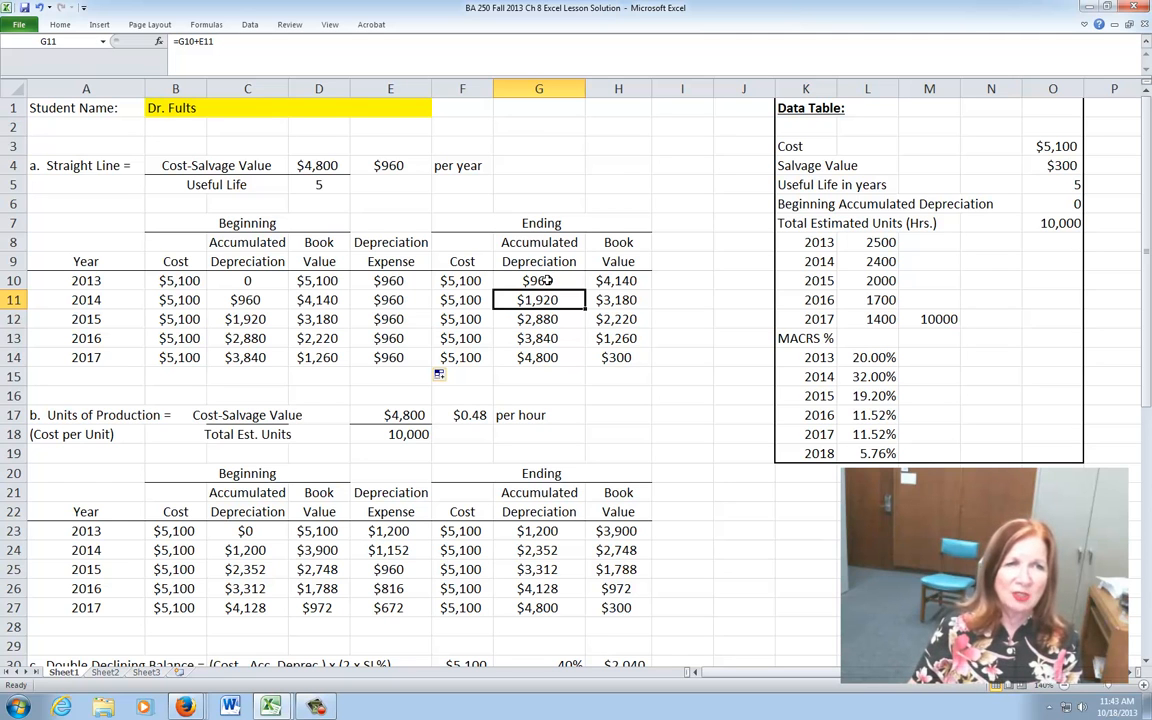
left_click(621, 300)
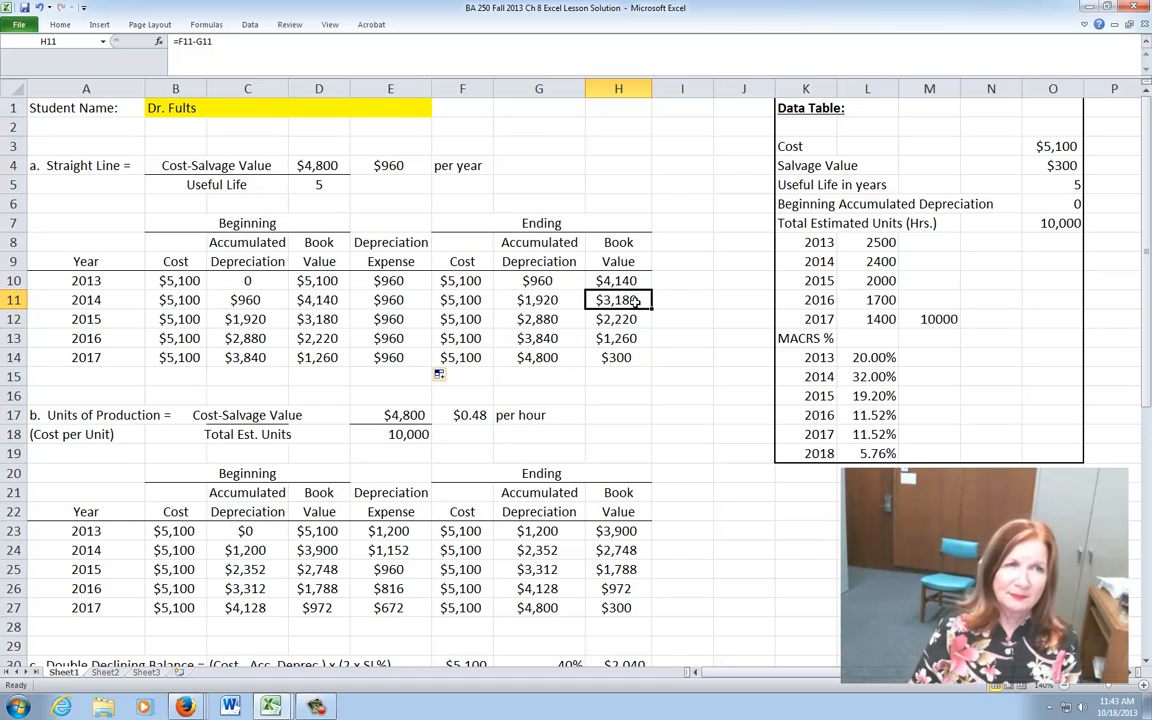
left_click(252, 318)
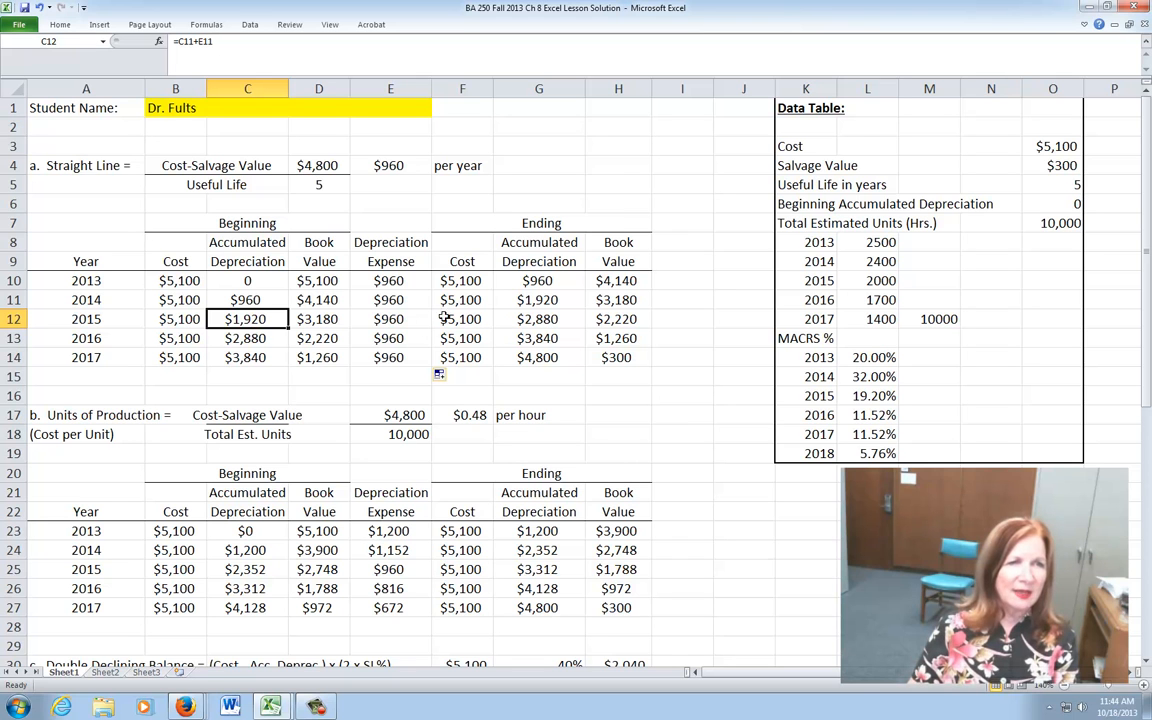
left_click(320, 319)
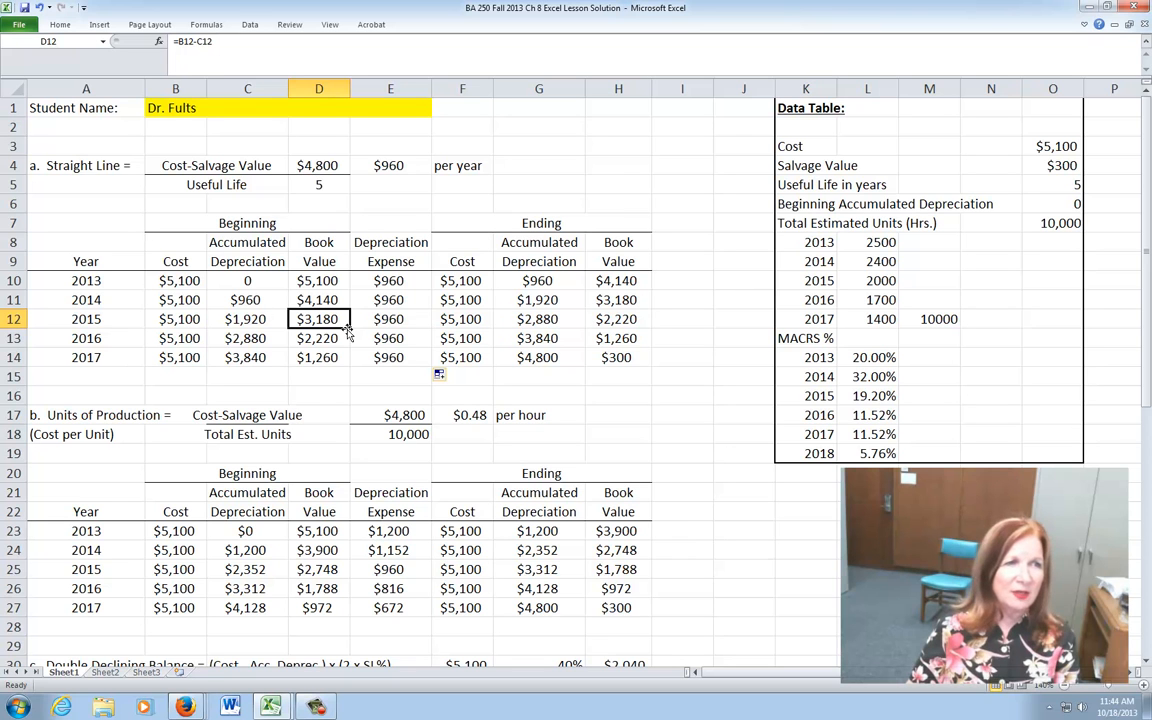
left_click(400, 320)
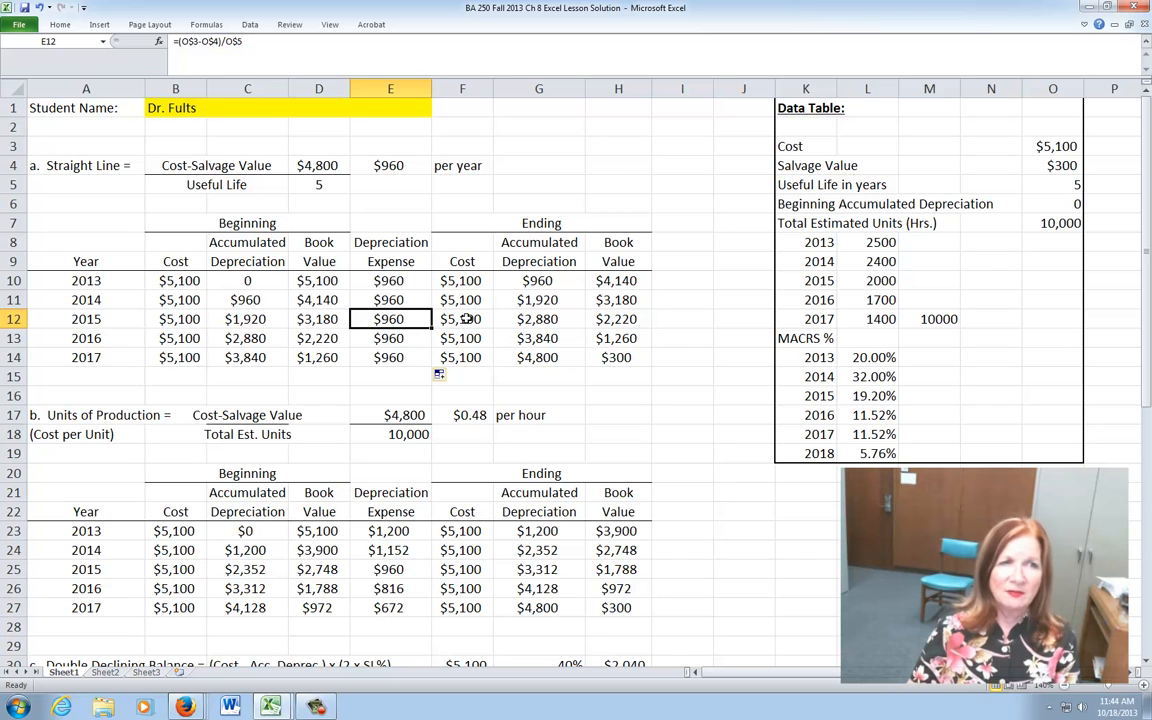
left_click(465, 318)
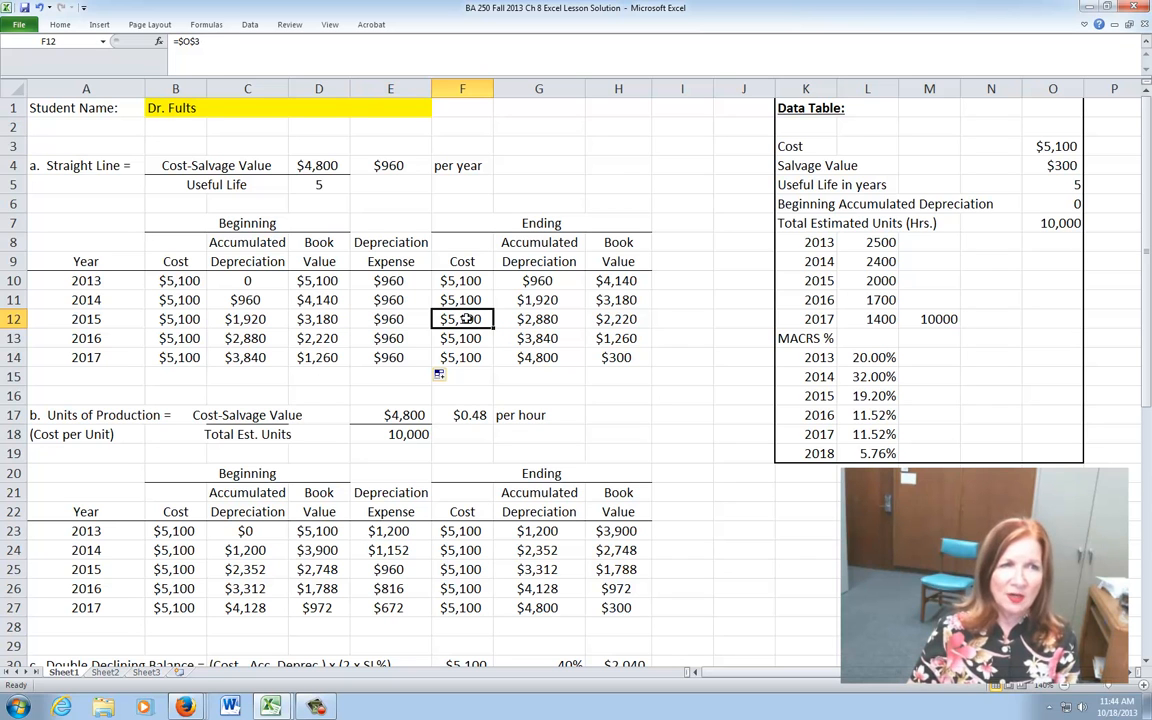
key("Right")
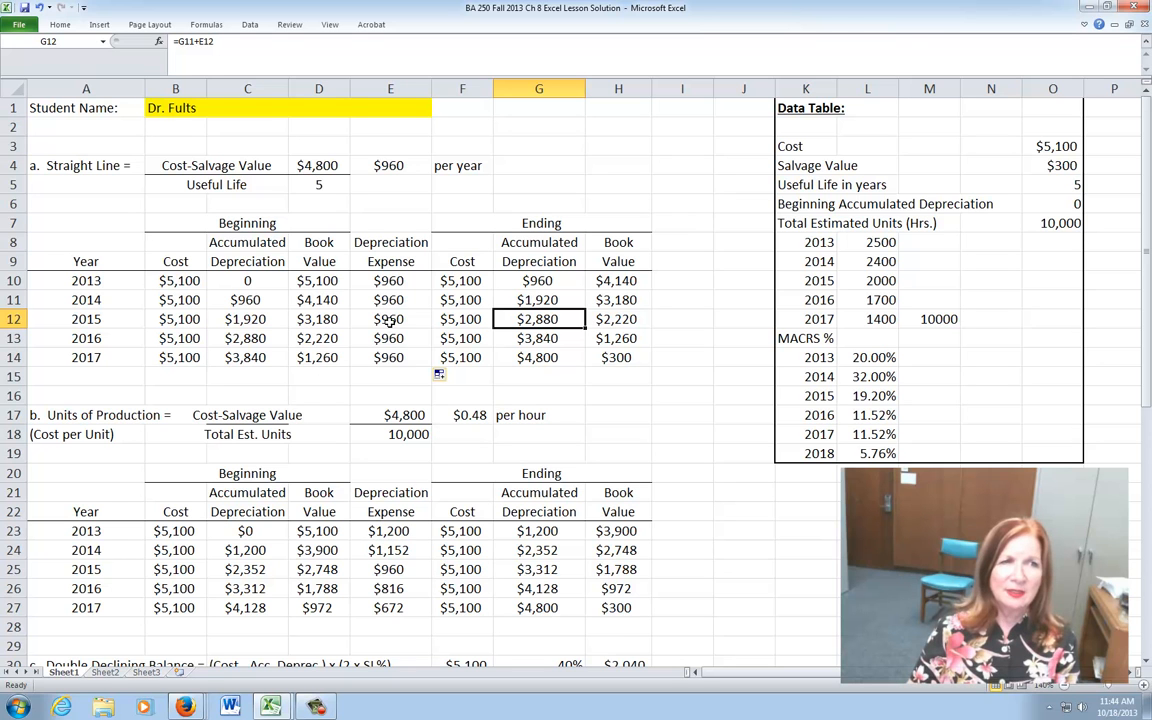
left_click(631, 320)
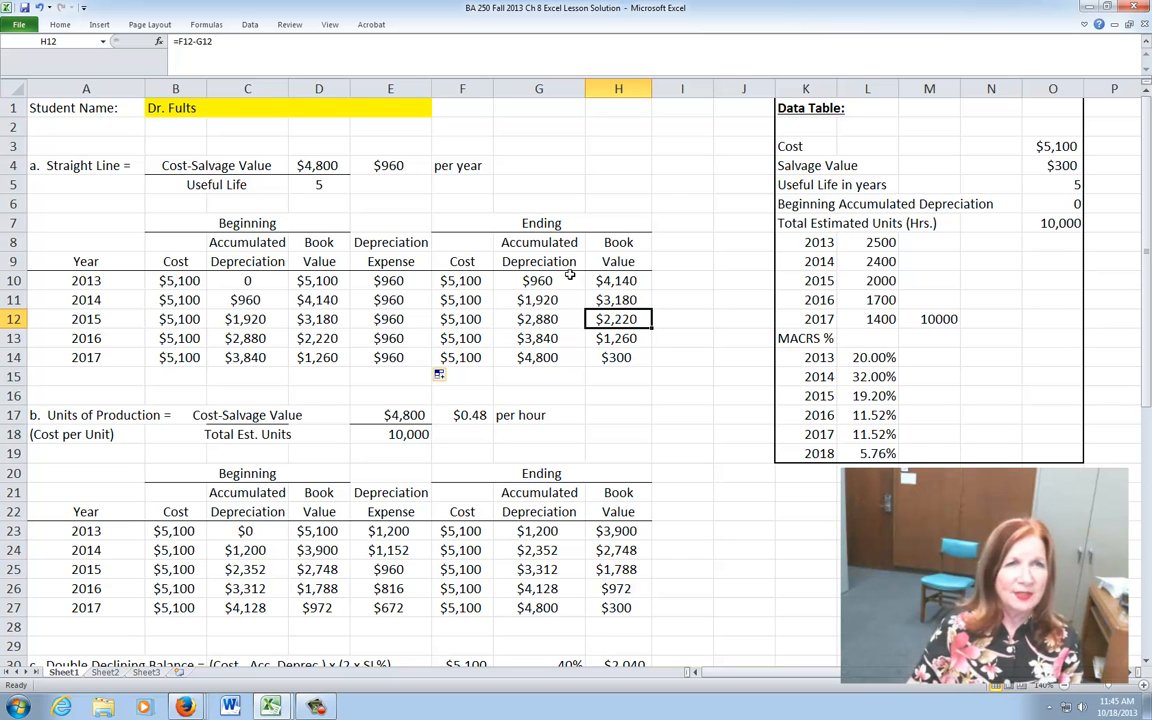
- Examine the units of production cost-less-salvage and total estimated units formulas in E17 and E18 against the data table
scroll(569, 275, "down", 5)
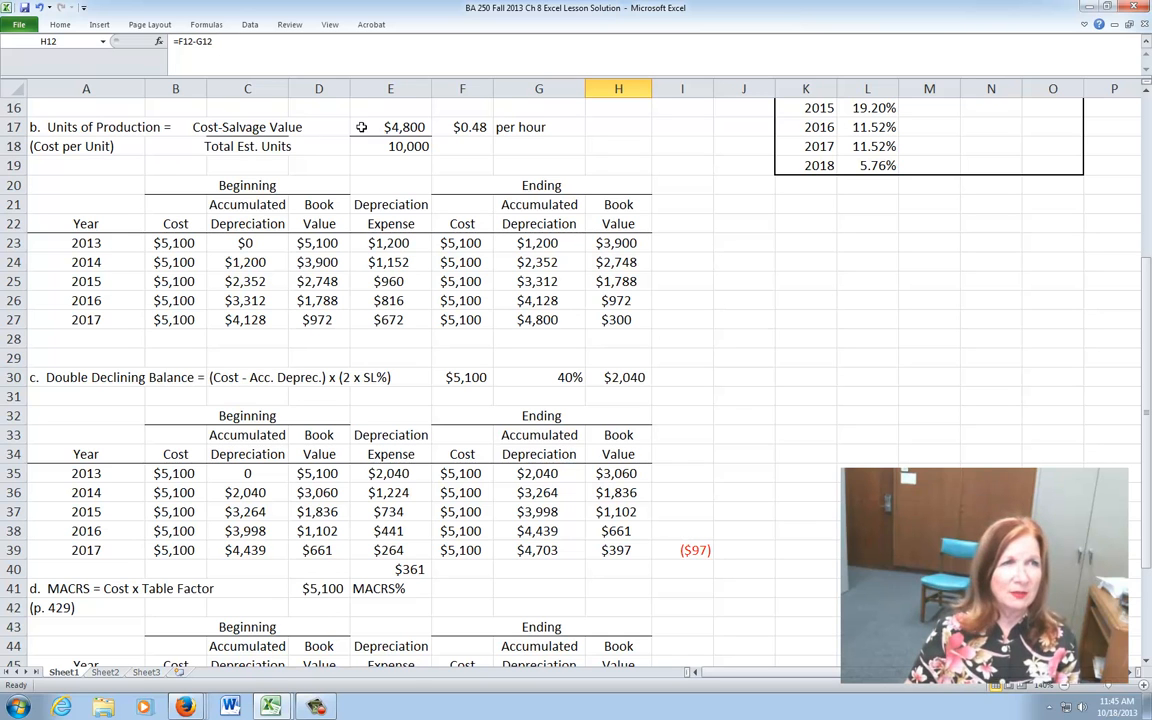
left_click(405, 127)
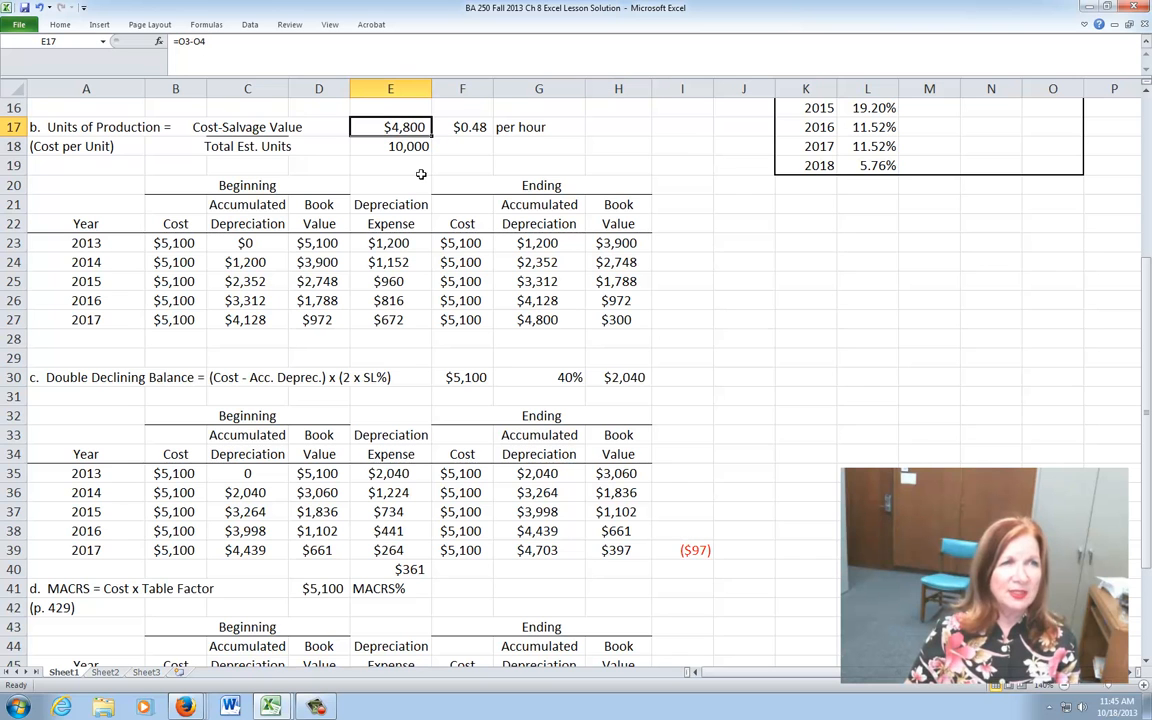
scroll(982, 333, "up", 4)
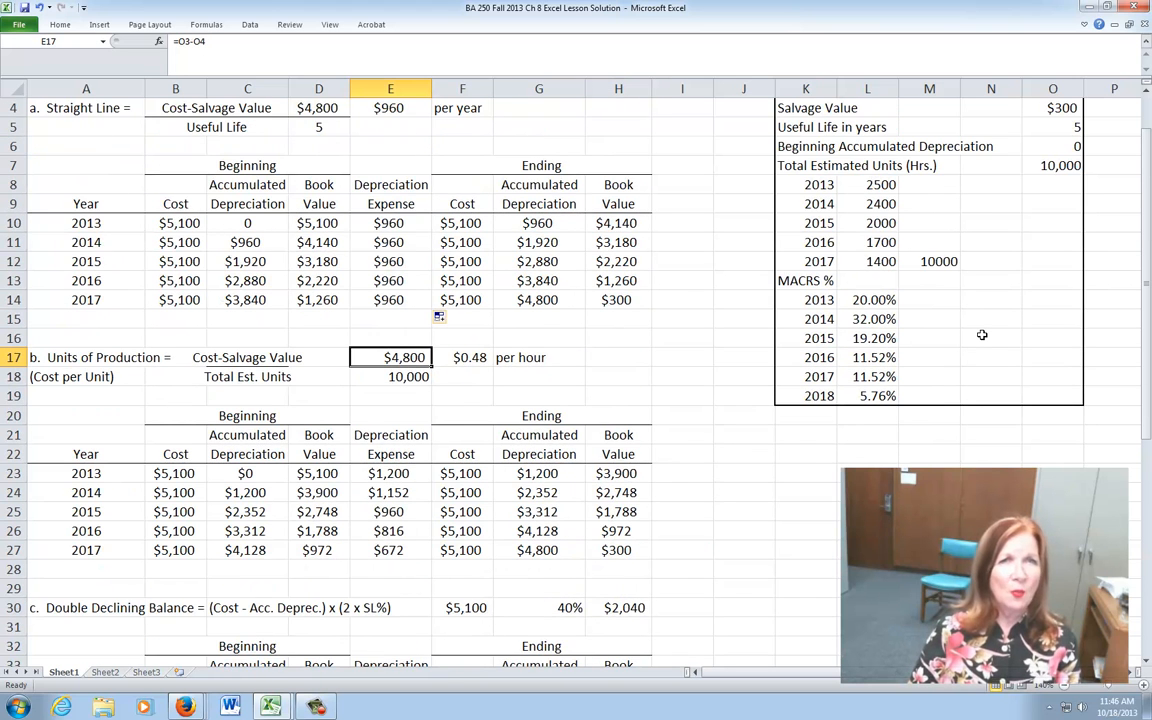
scroll(982, 335, "up", 1)
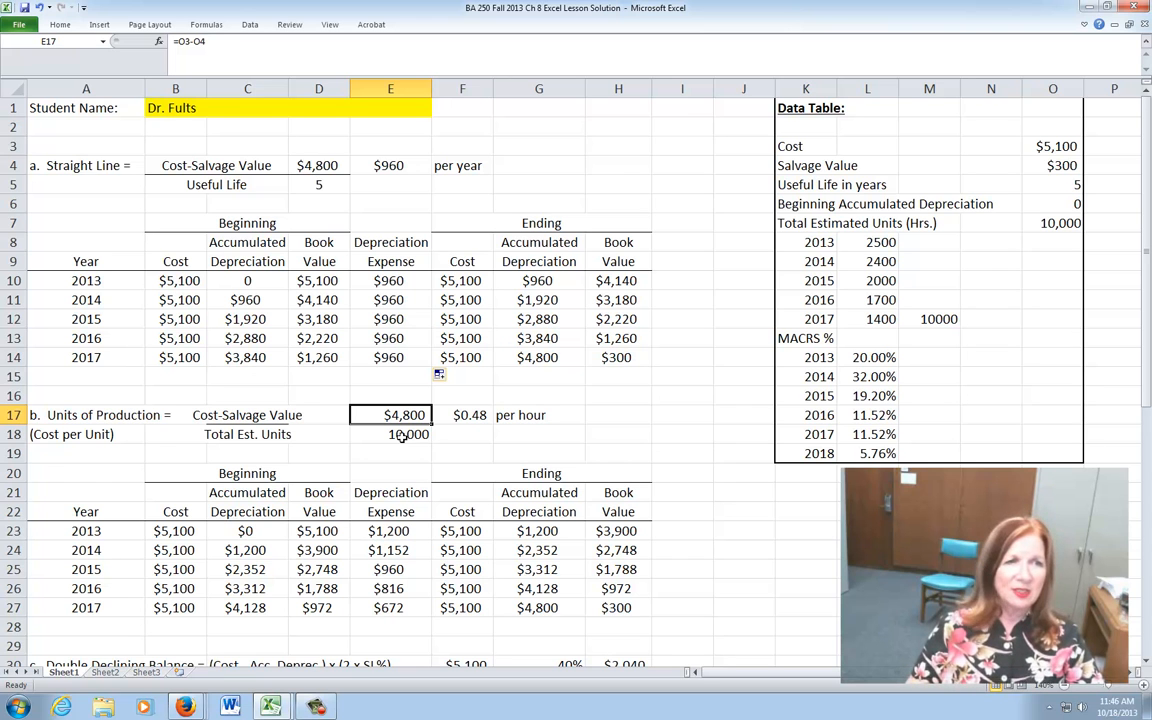
left_click(401, 436)
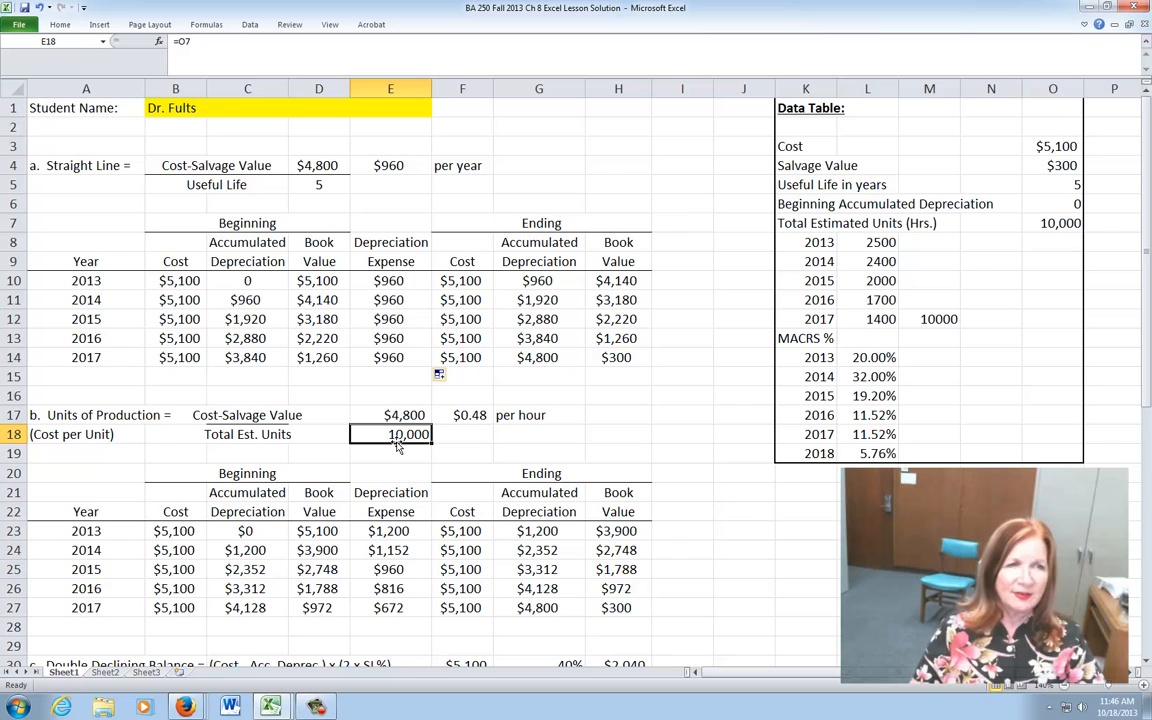
- Set the currency format of the hourly rate in F17 to show negative numbers in black parentheses
left_click(470, 415)
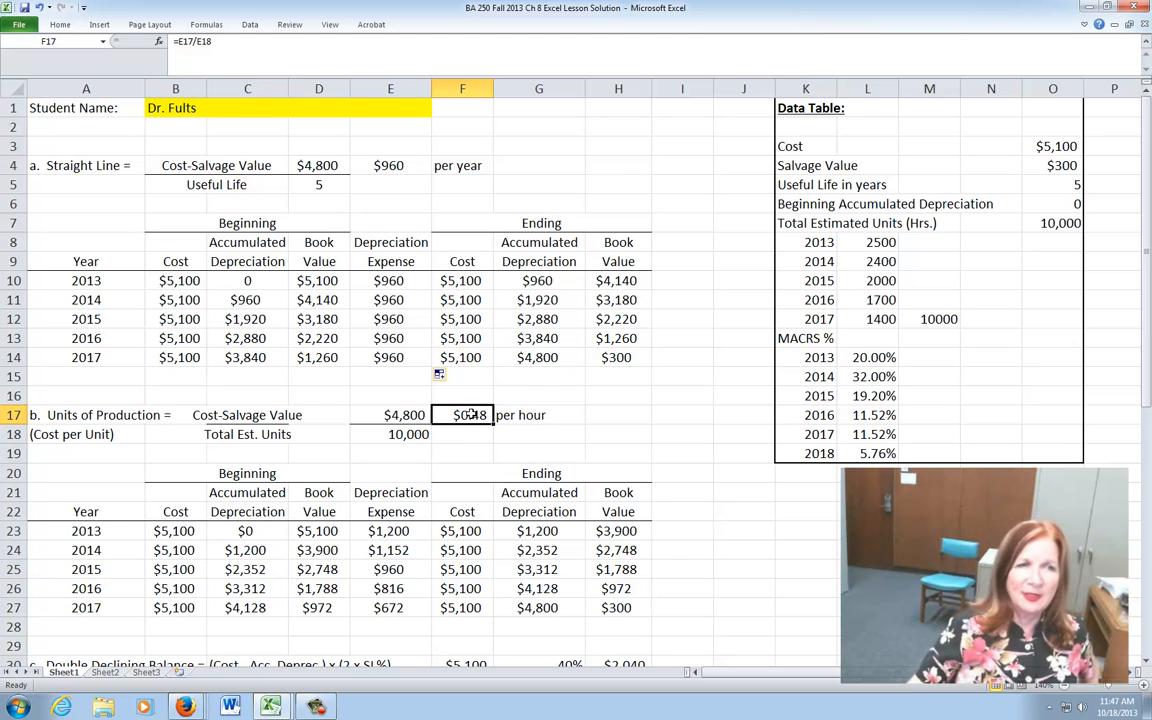
left_click(59, 25)
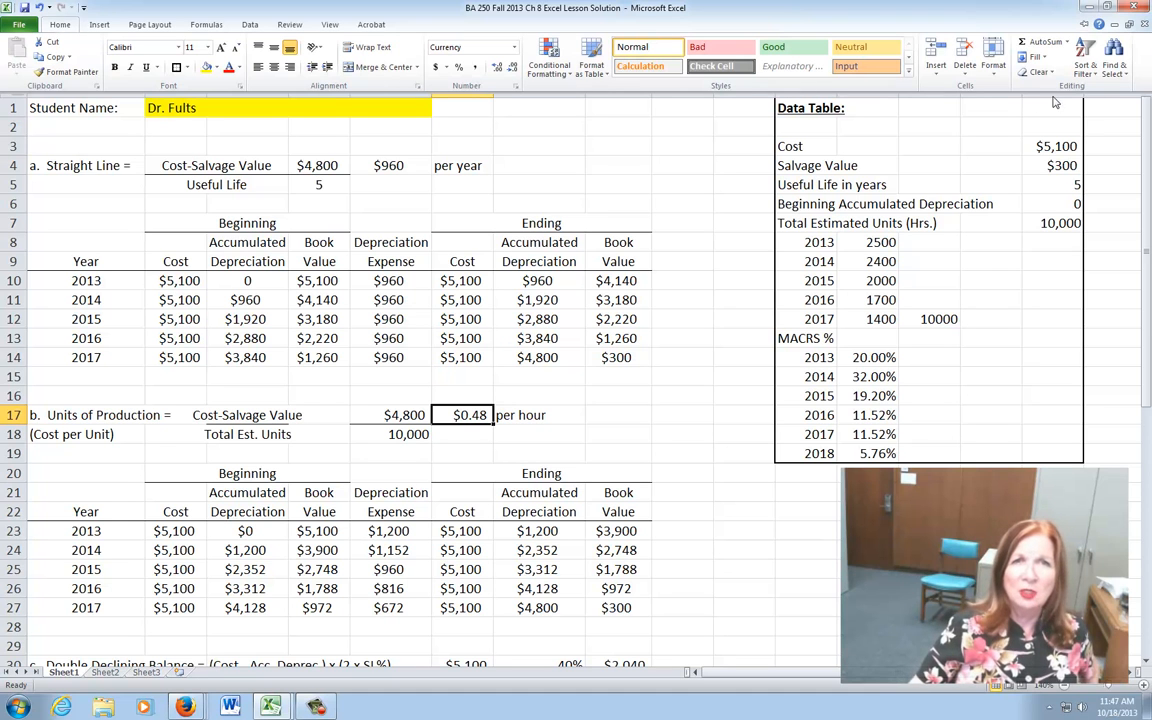
left_click(994, 72)
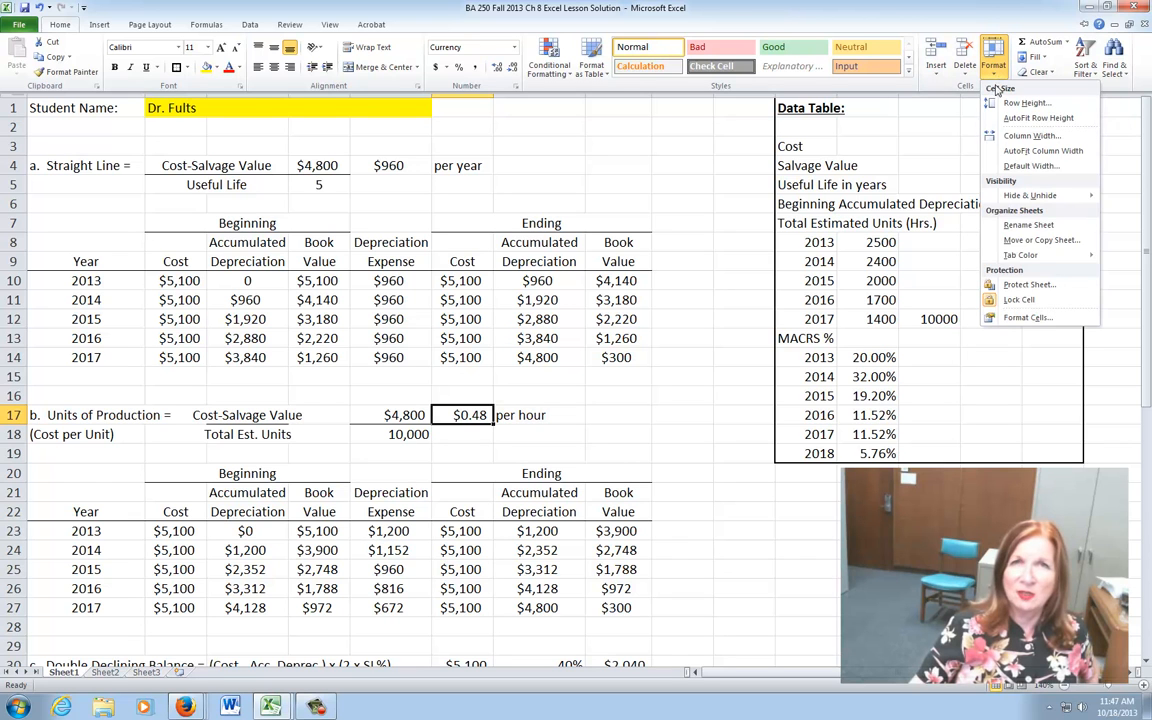
left_click(1024, 318)
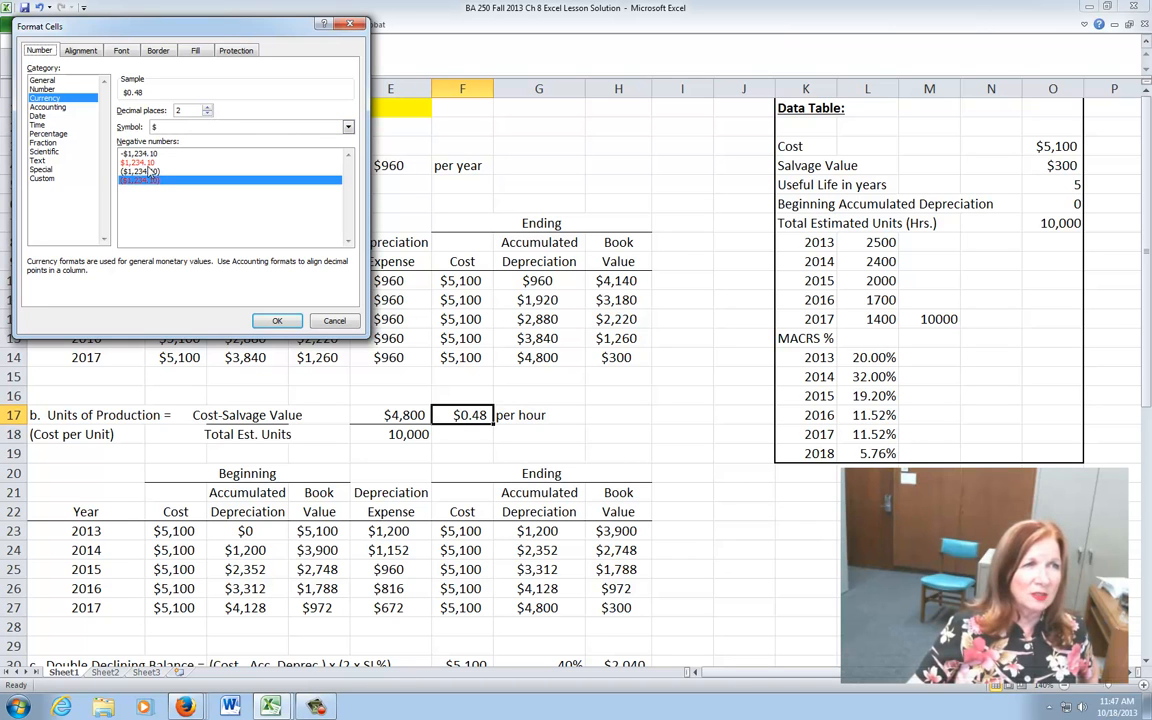
left_click(139, 172)
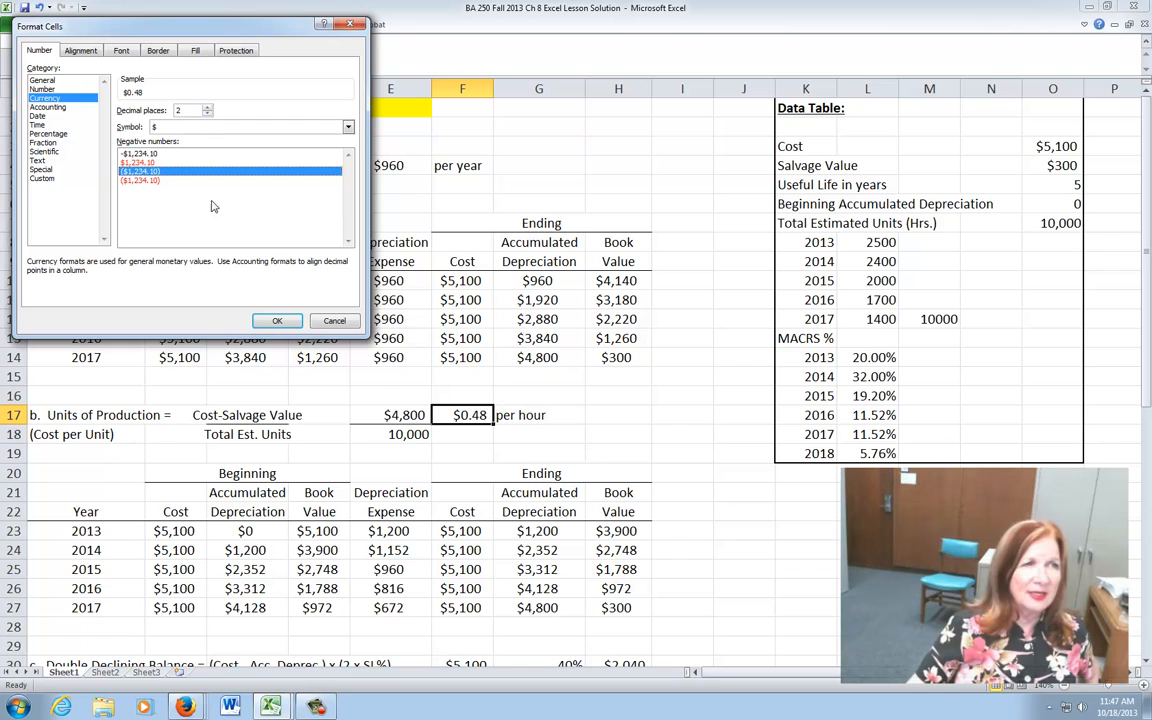
left_click(273, 321)
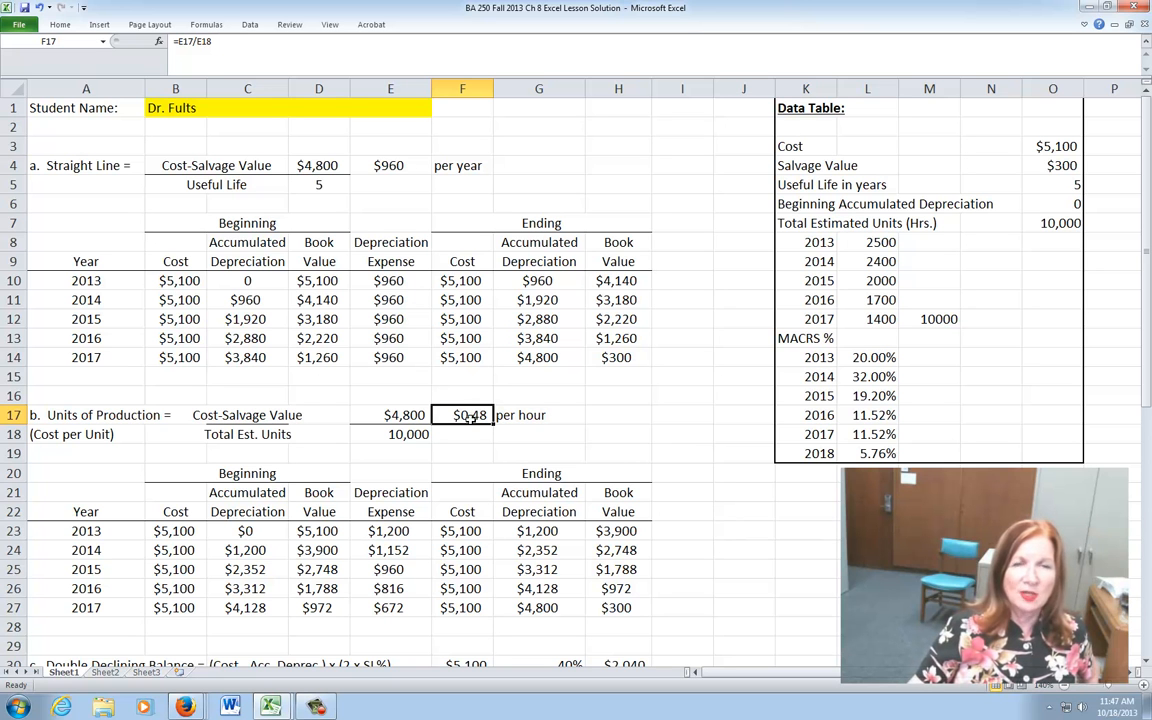
- Link the 2013 beginning accumulated depreciation in C23 of the units of production schedule to data table cell O6
scroll(768, 512, "down", 2)
scroll(854, 567, "down", 3)
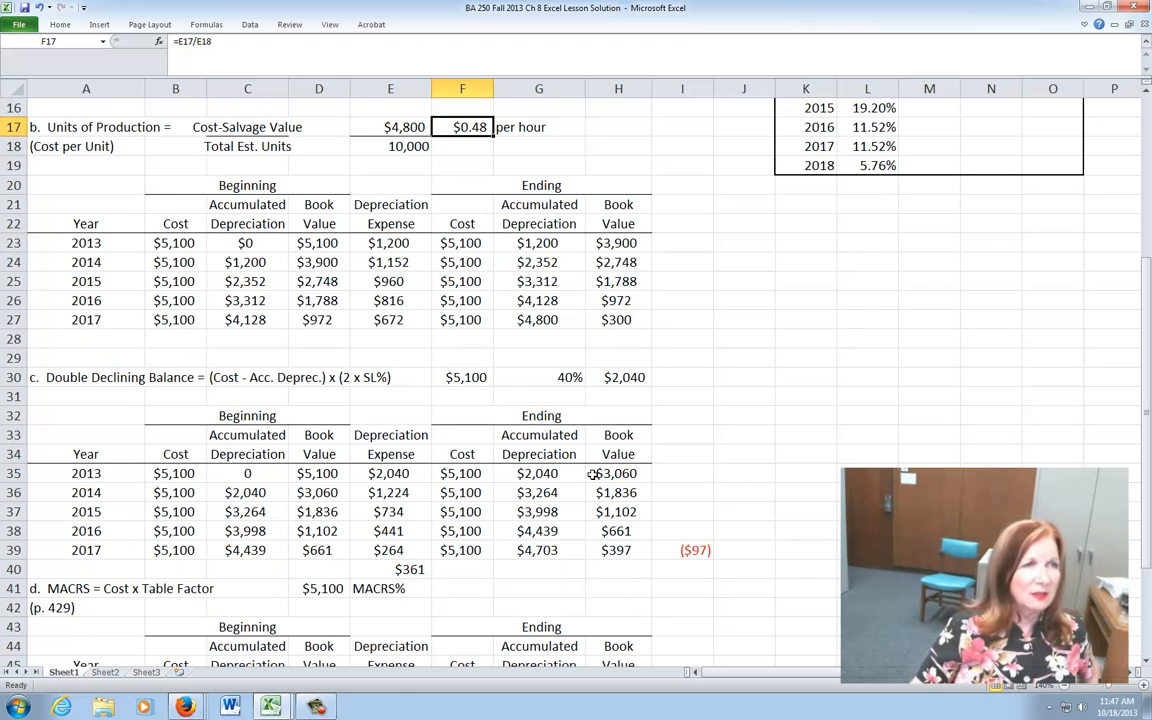
left_click(174, 243)
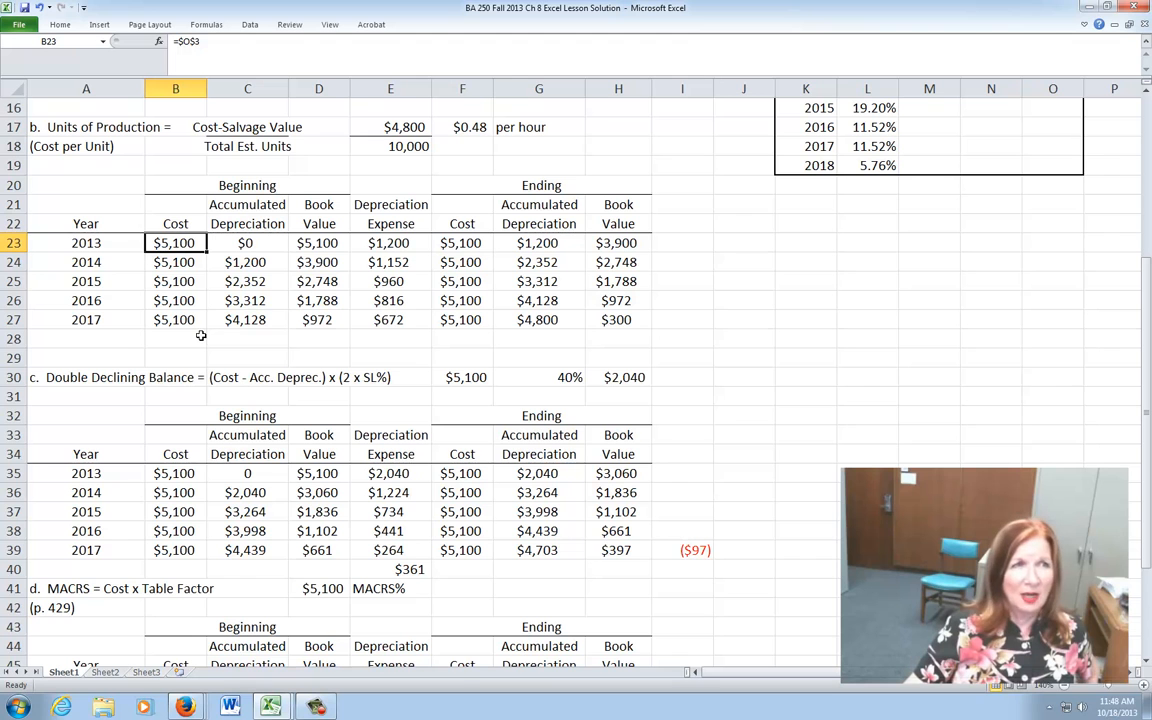
left_click(252, 245)
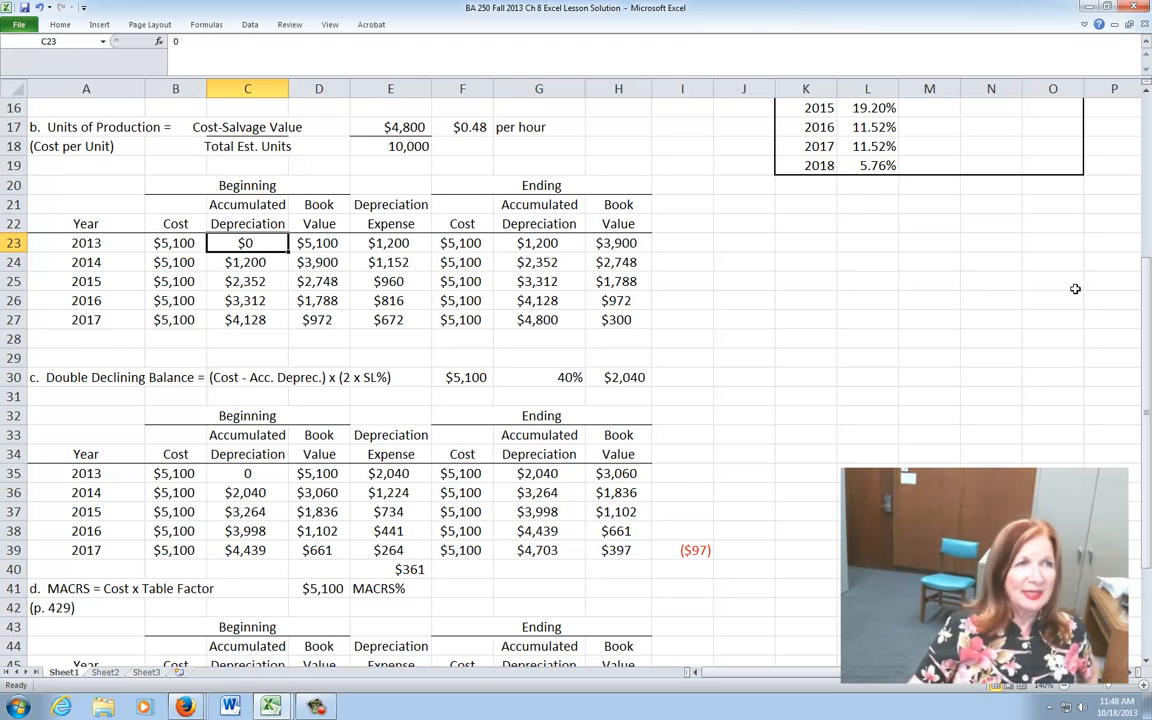
scroll(1075, 289, "up", 1)
scroll(1075, 289, "up", 4)
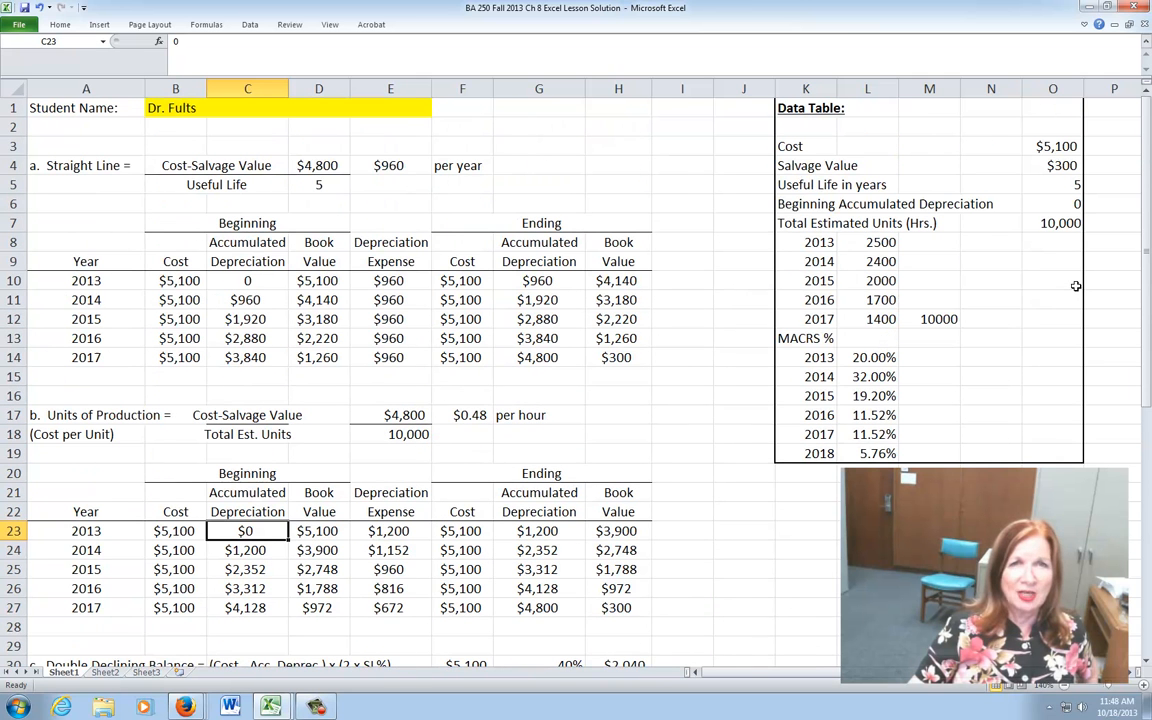
left_click(1071, 202)
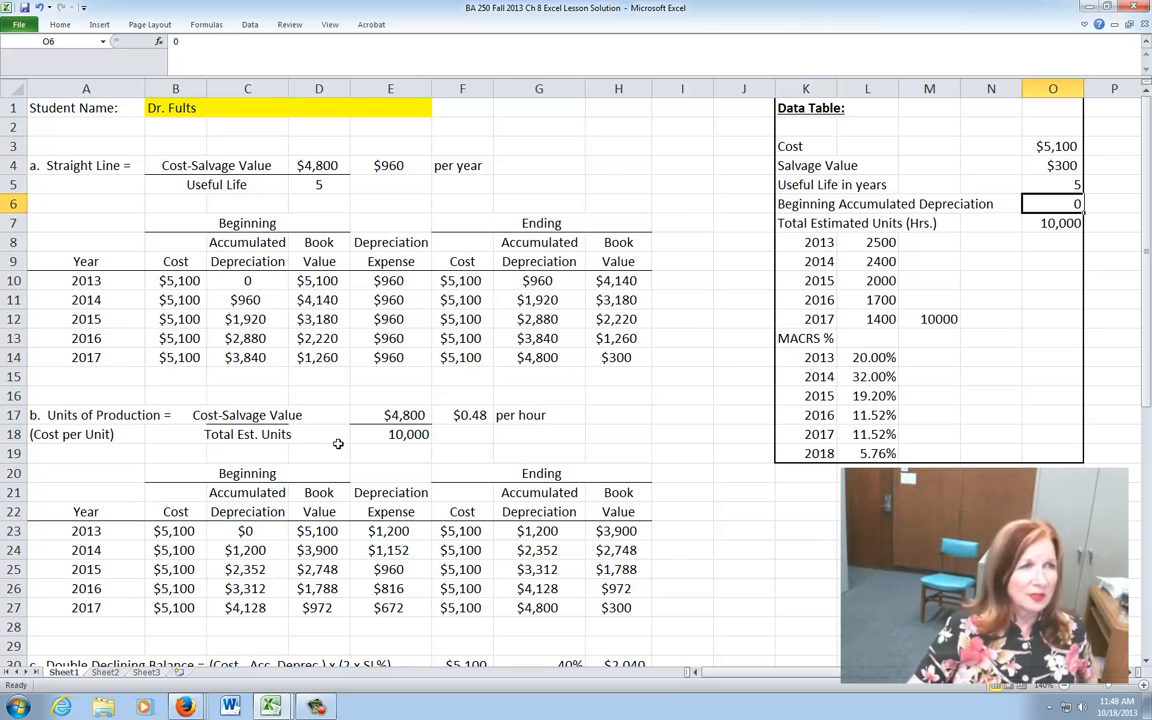
left_click(247, 531)
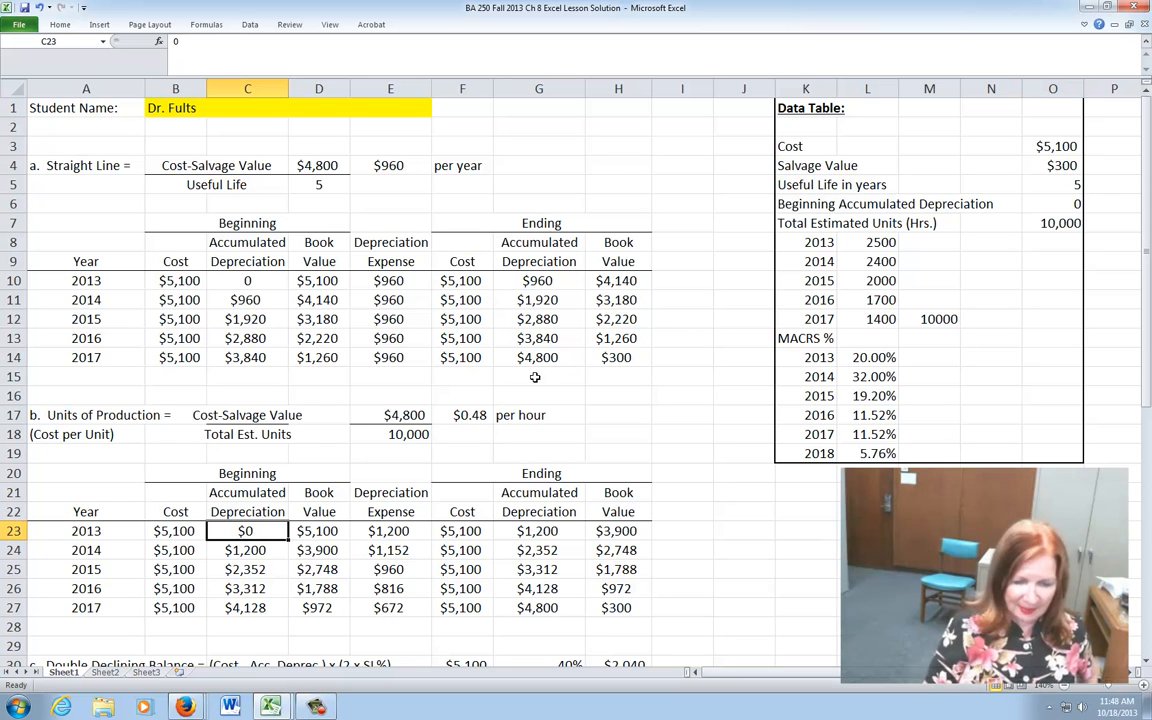
type("=")
left_click(1048, 204)
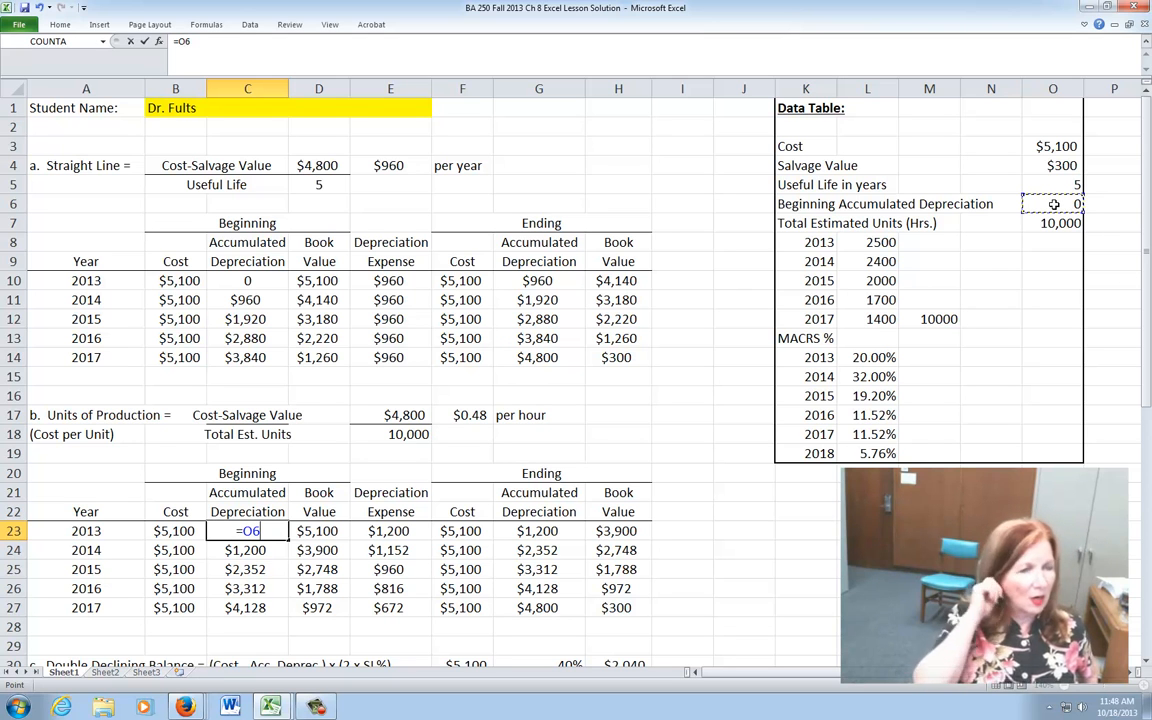
key("Return")
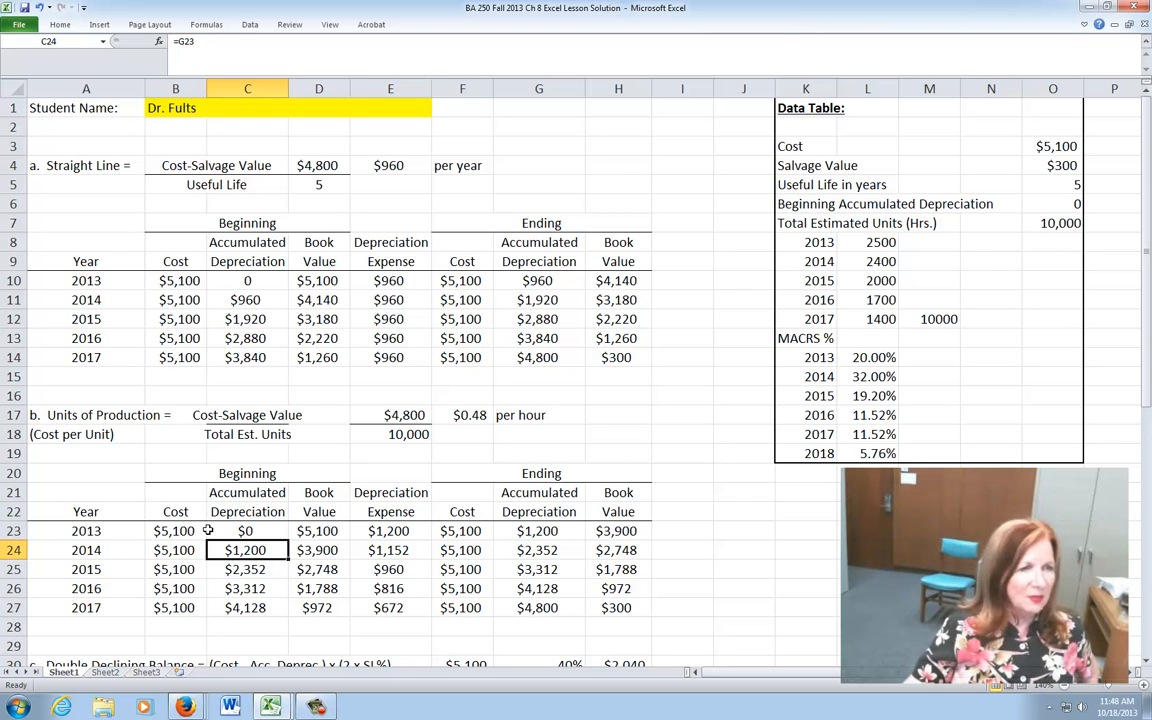
- Examine the 2013 units of production beginning book value formula in D23 and the depreciation expense formula in E23
left_click(324, 531)
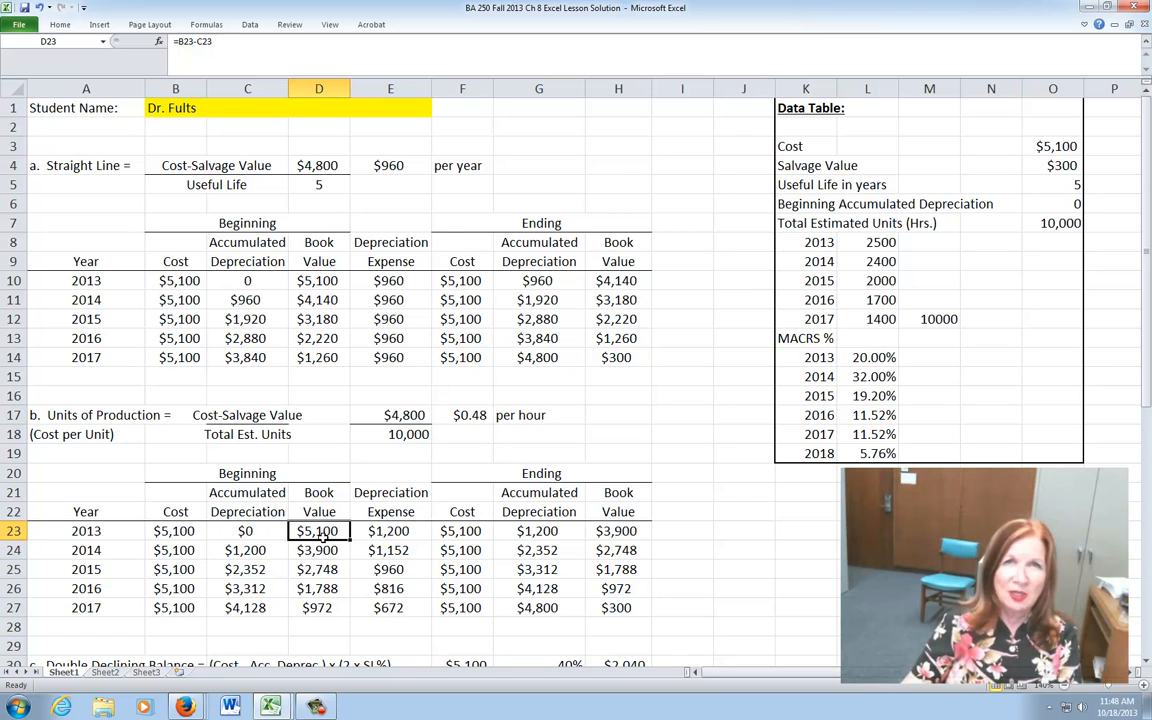
scroll(814, 532, "down", 1)
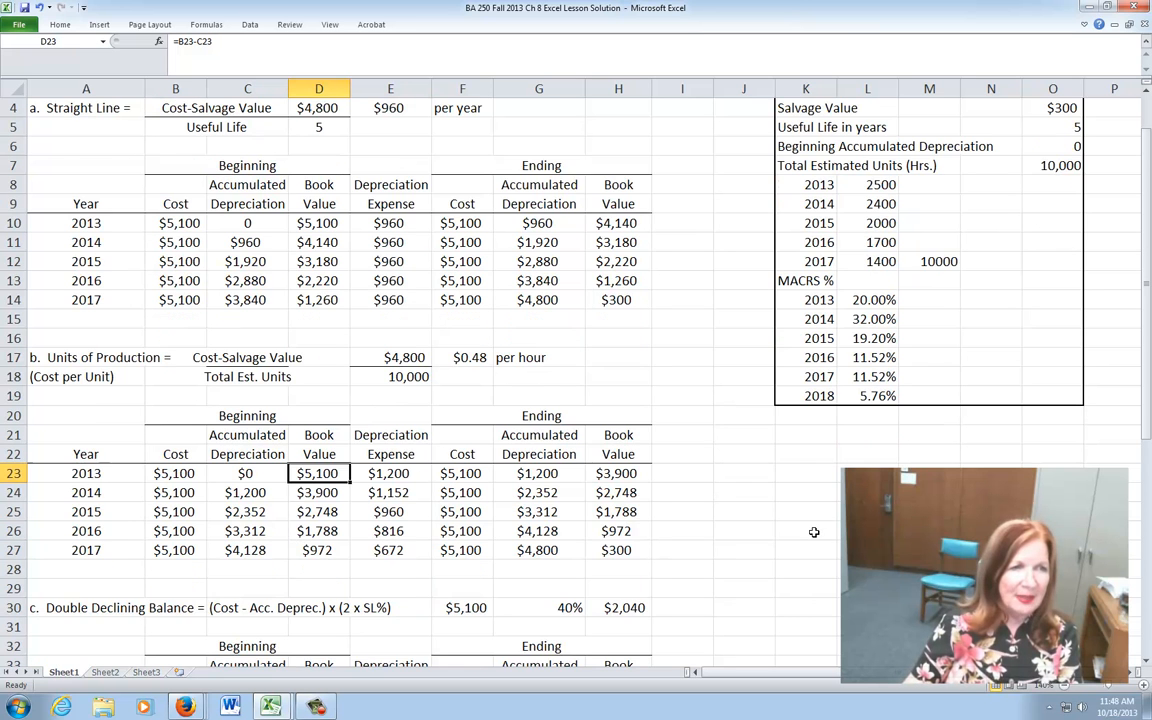
scroll(814, 532, "down", 1)
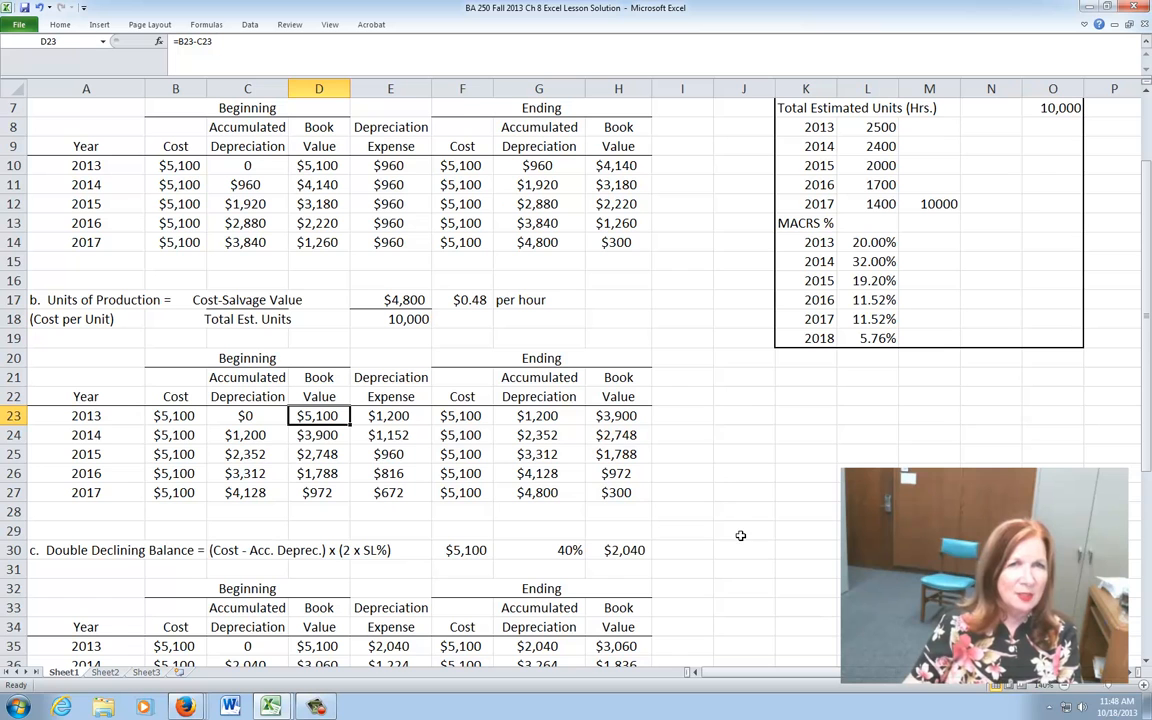
left_click(388, 417)
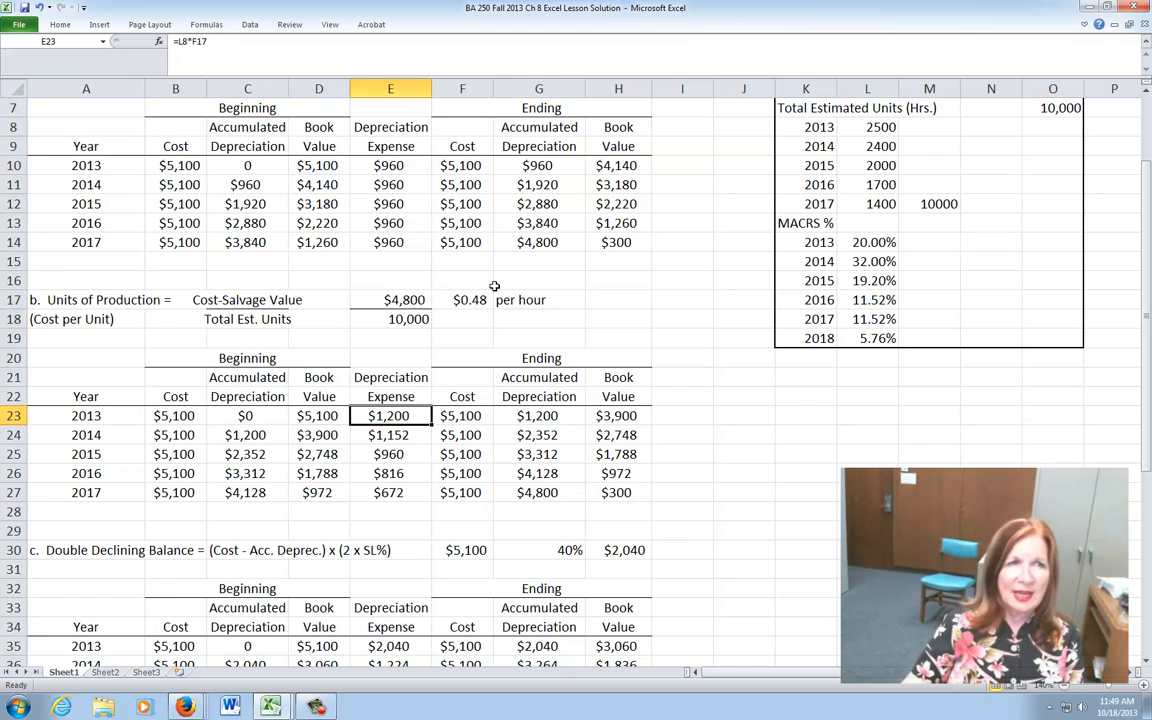
left_click(877, 127)
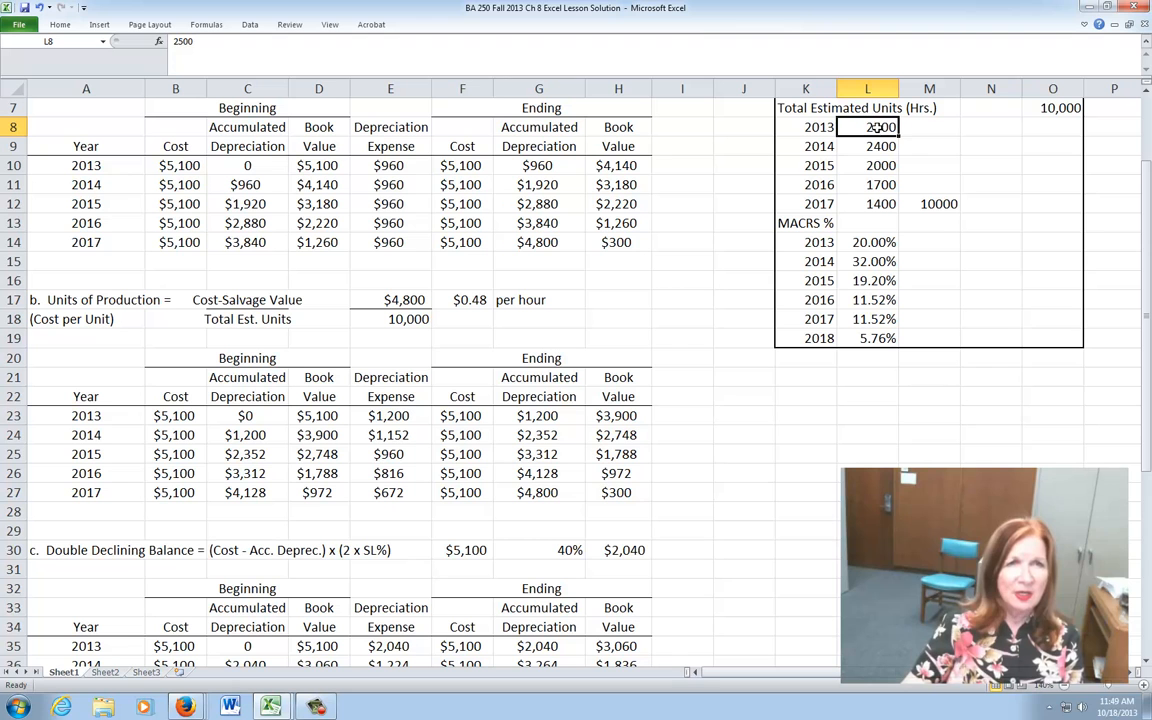
type("*")
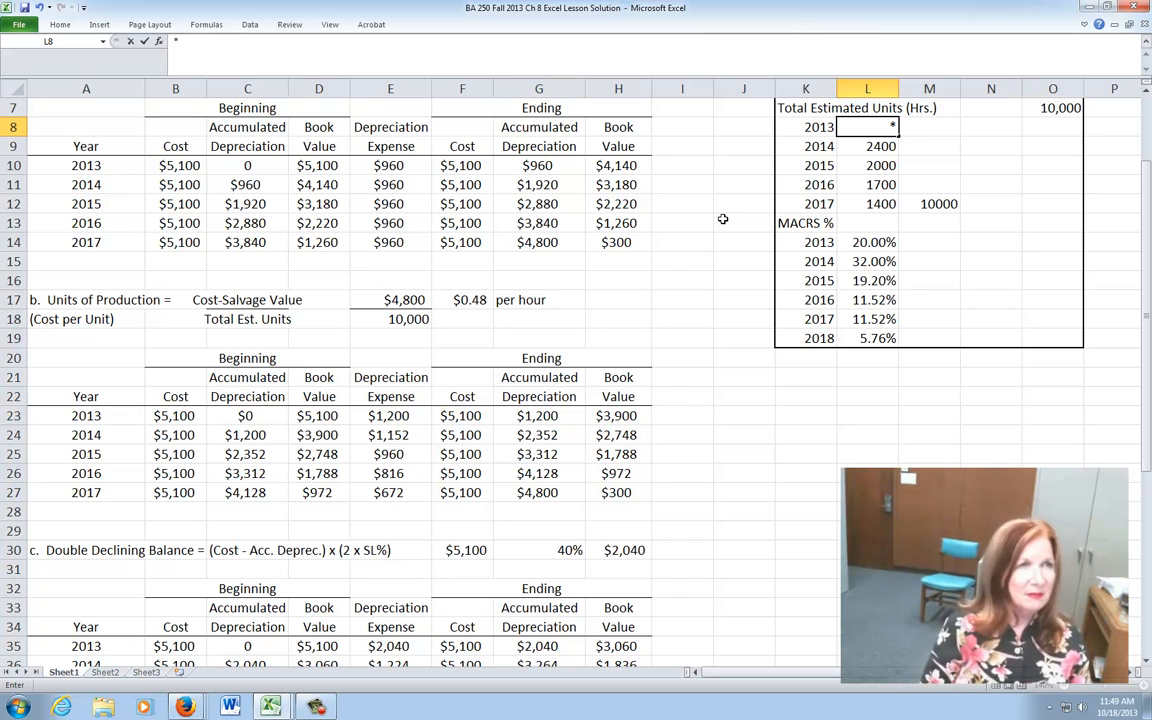
left_click(41, 7)
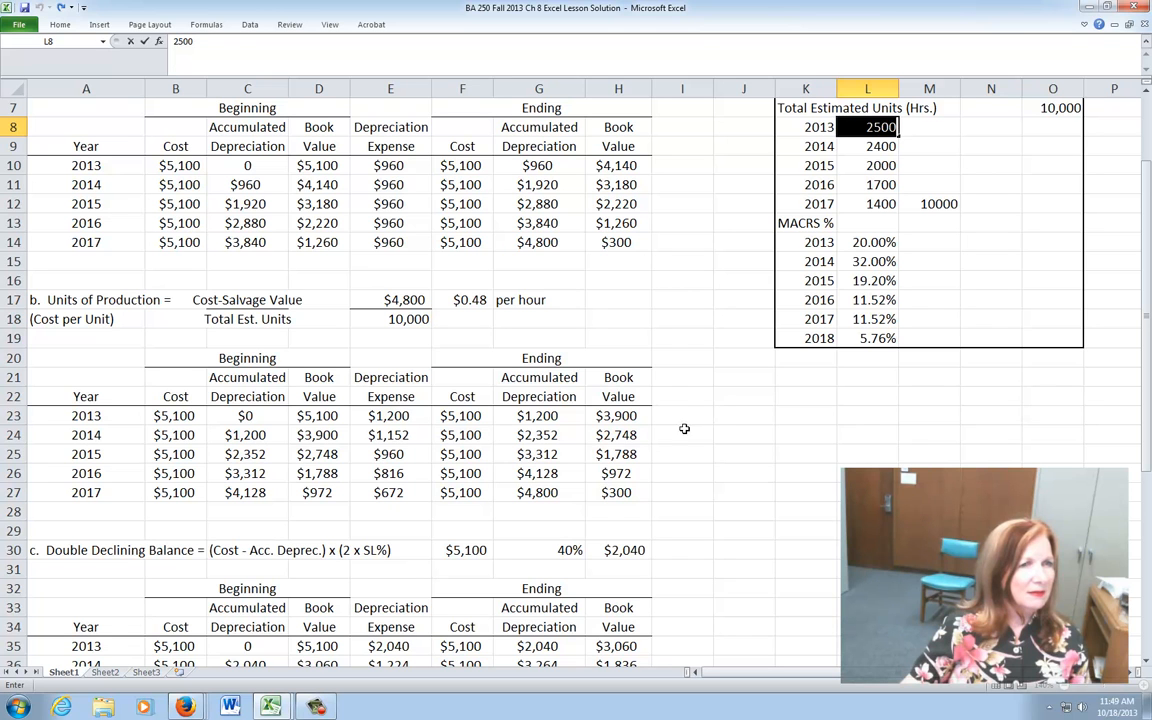
left_click(929, 530)
- Examine the 2013 units of production formulas for depreciation expense, ending cost, accumulated depreciation and book value from E23 across to H23
left_click(383, 416)
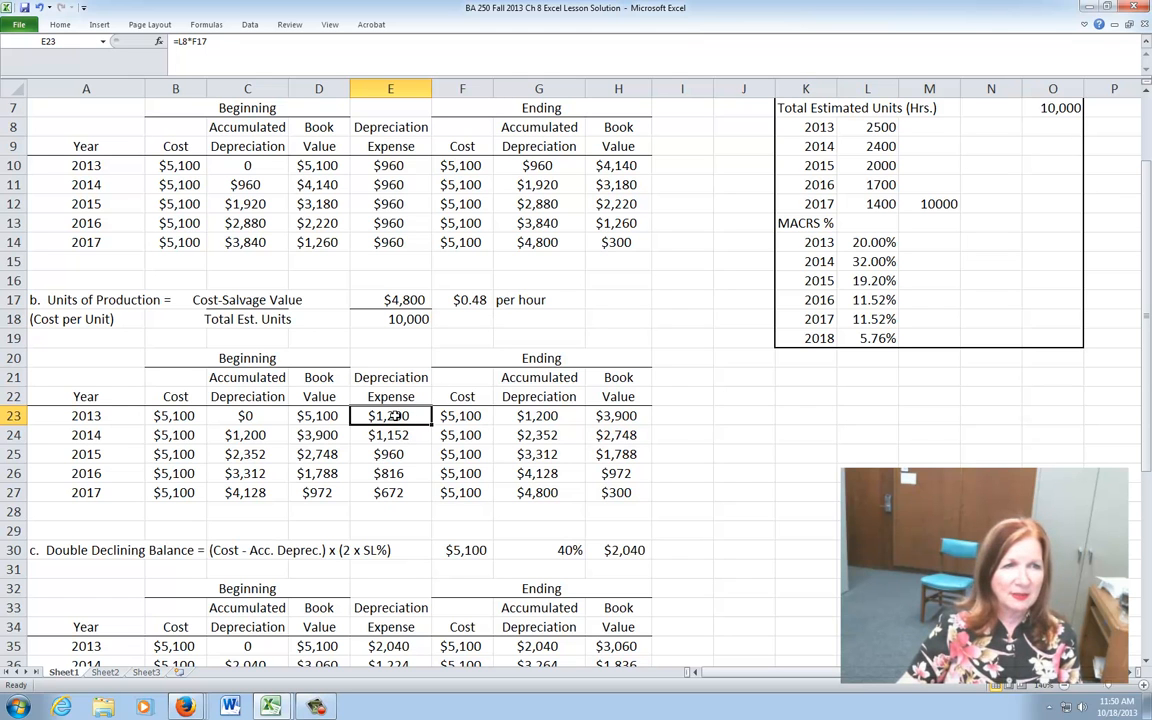
left_click(467, 420)
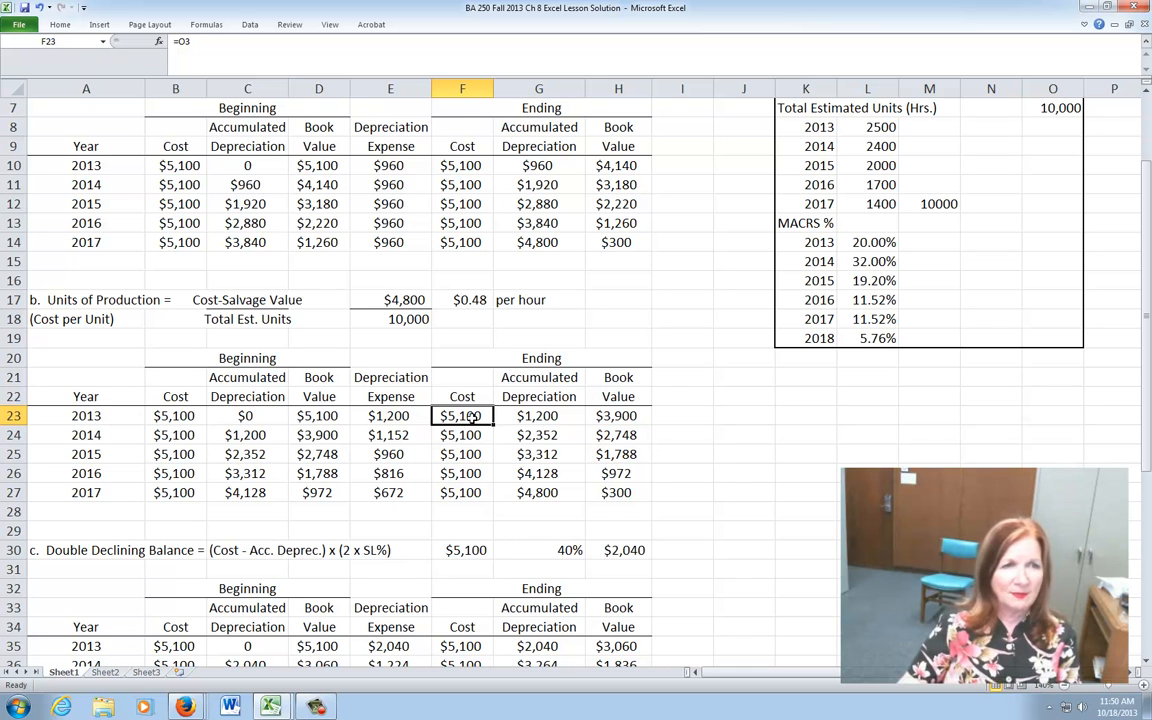
left_click(551, 419)
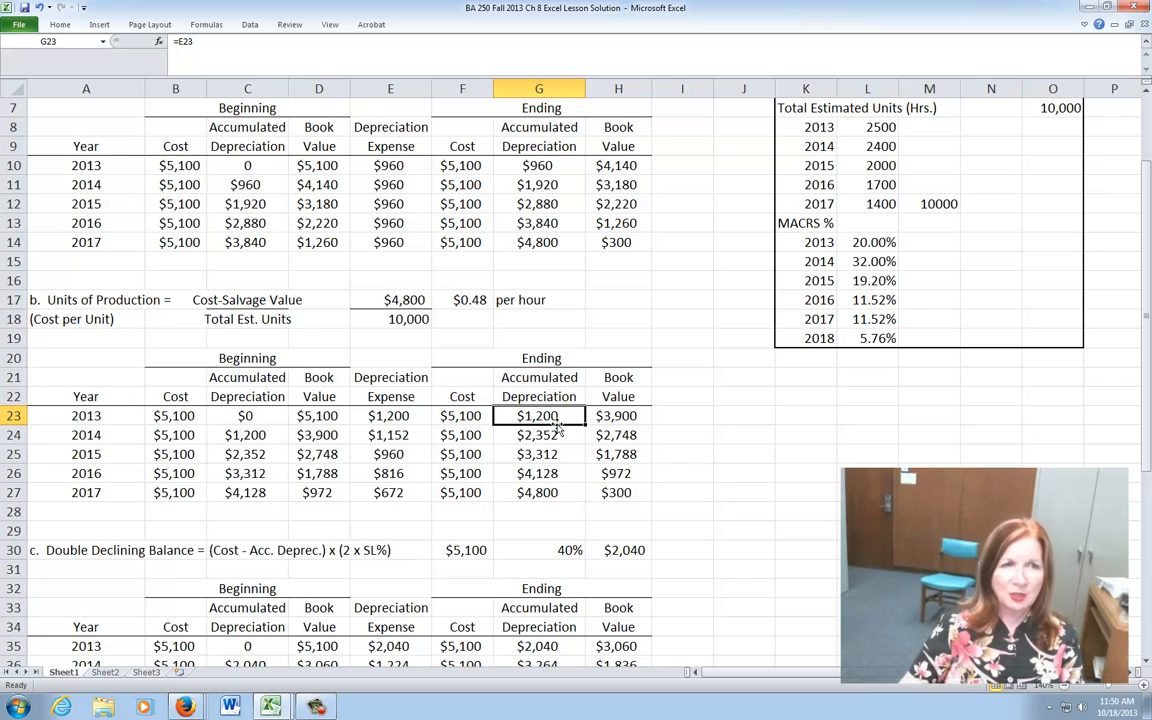
left_click(620, 416)
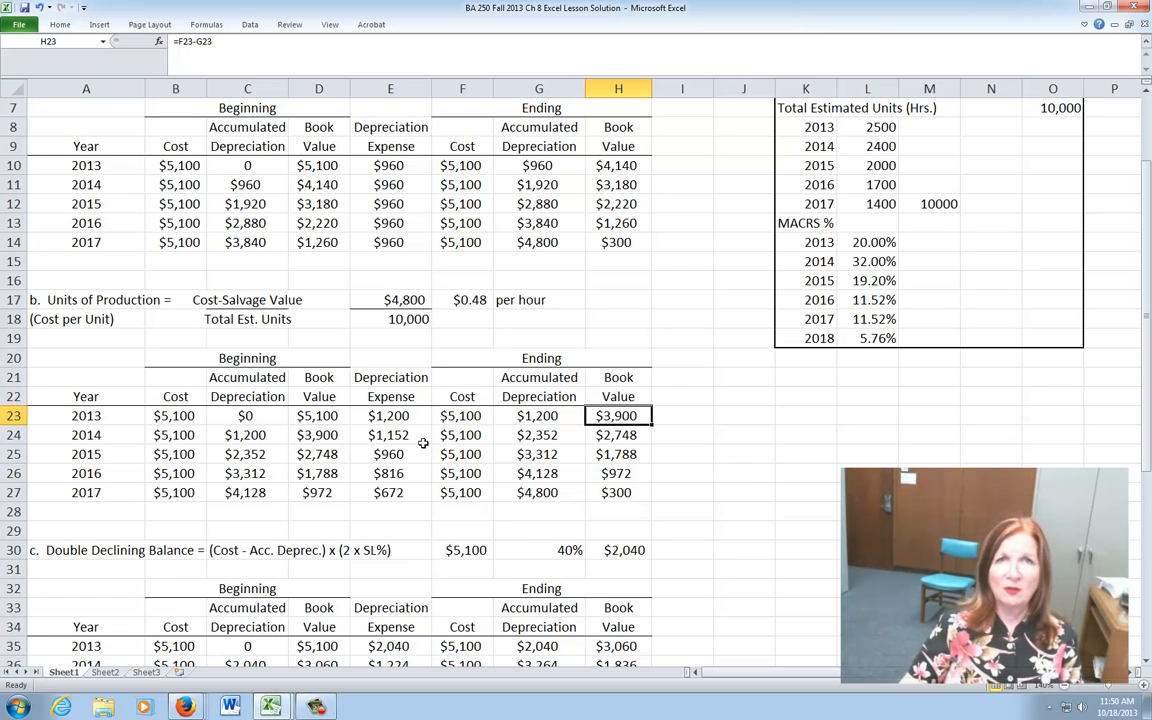
- Examine the 2014 units of production formulas from the beginning cost in B24 across to the ending book value in H24
left_click(173, 436)
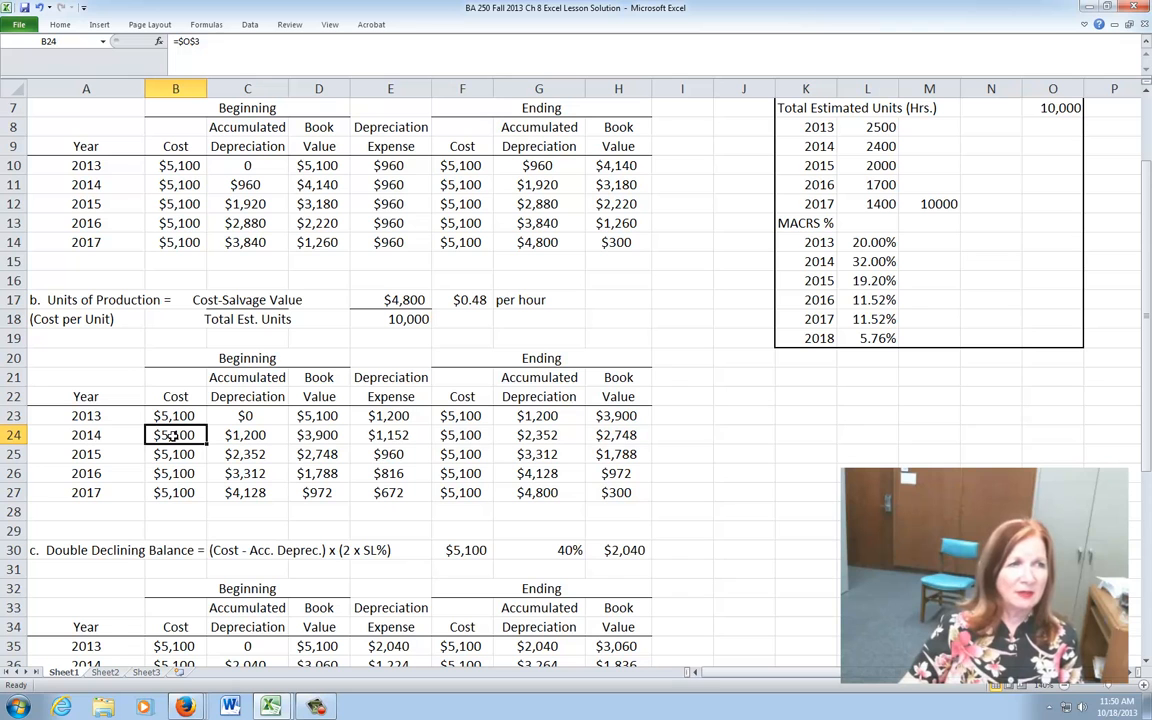
left_click(246, 437)
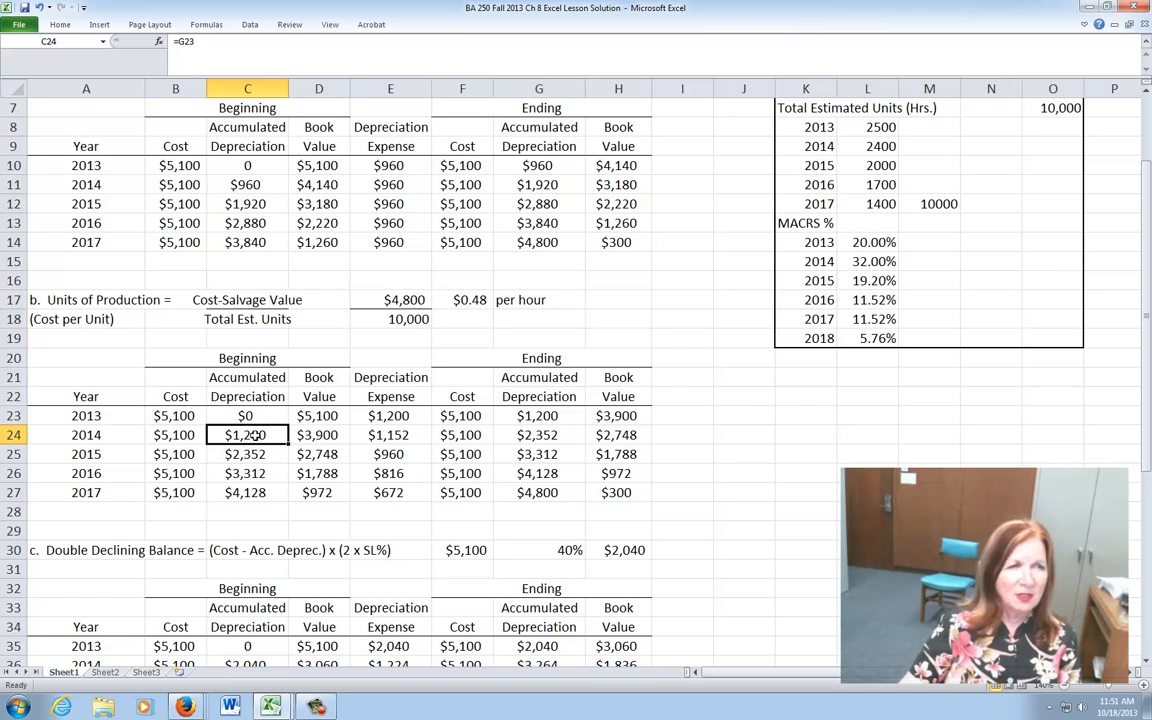
left_click(318, 435)
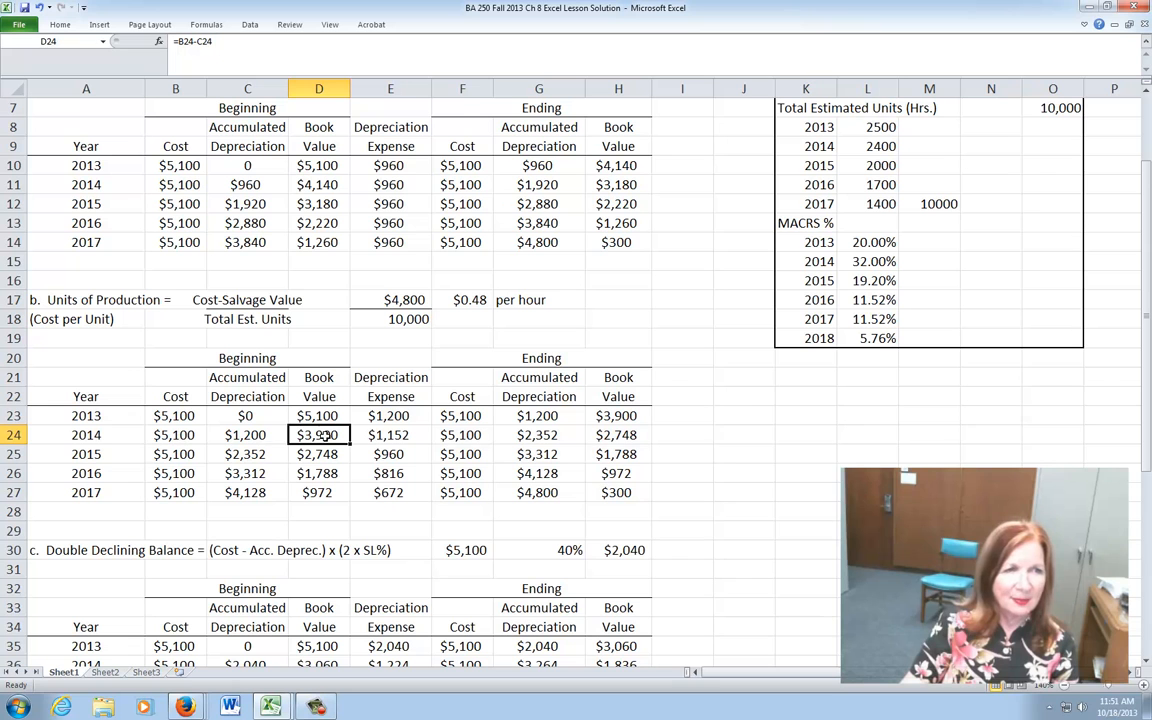
left_click(389, 434)
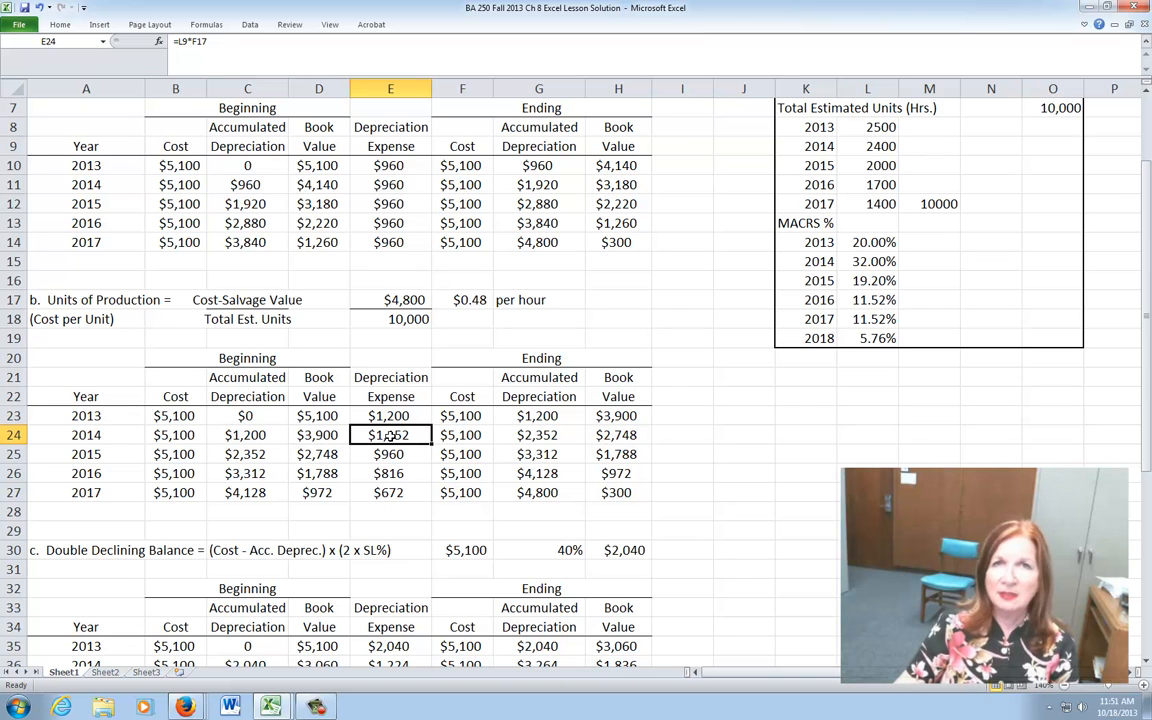
left_click(464, 438)
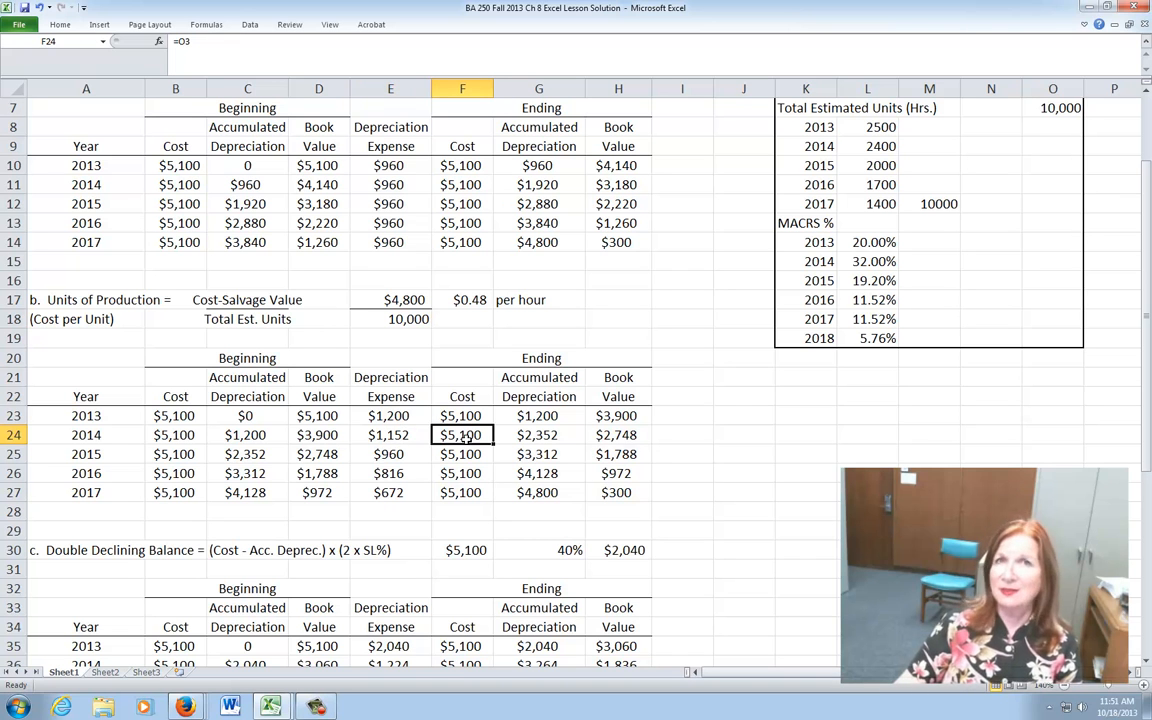
left_click(548, 436)
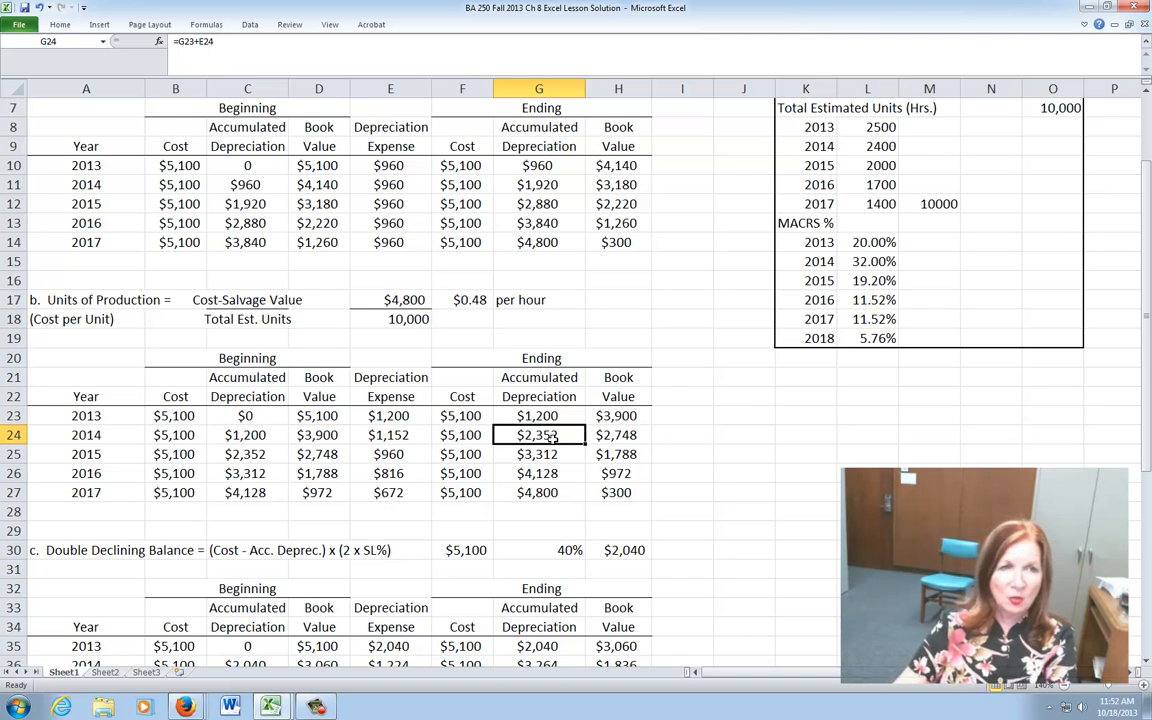
left_click(622, 435)
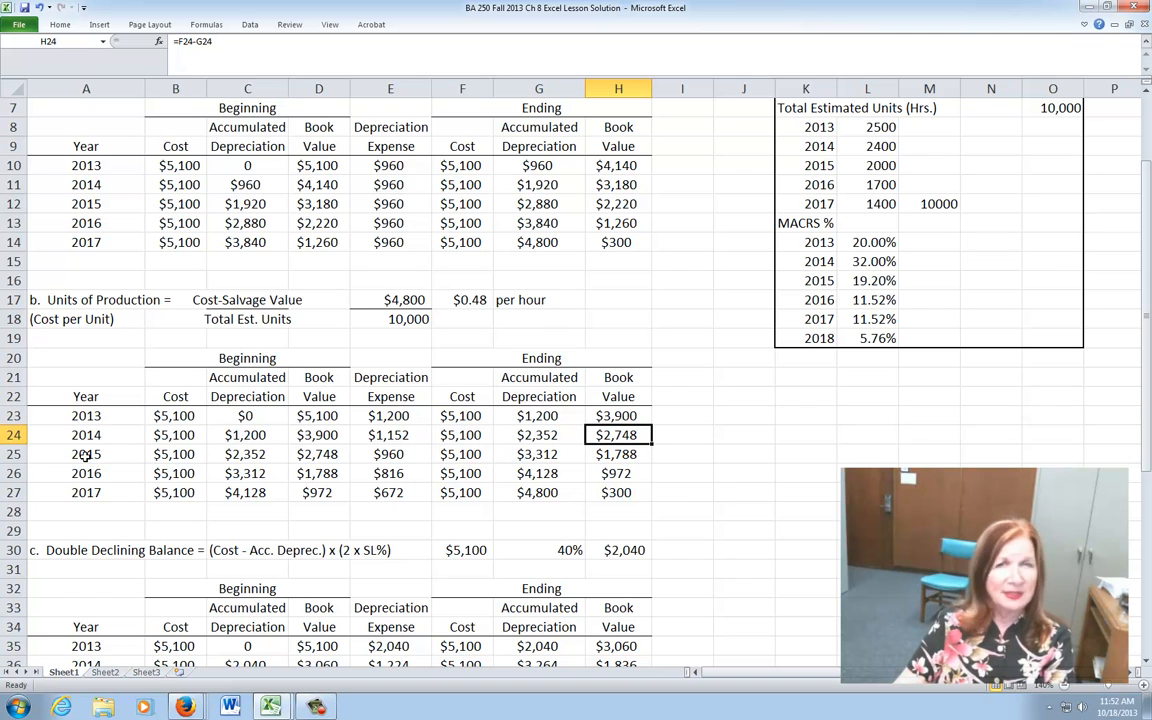
- Examine the 2015 units of production formulas from the beginning cost in B25 across to the depreciation expense in E25
left_click(186, 456)
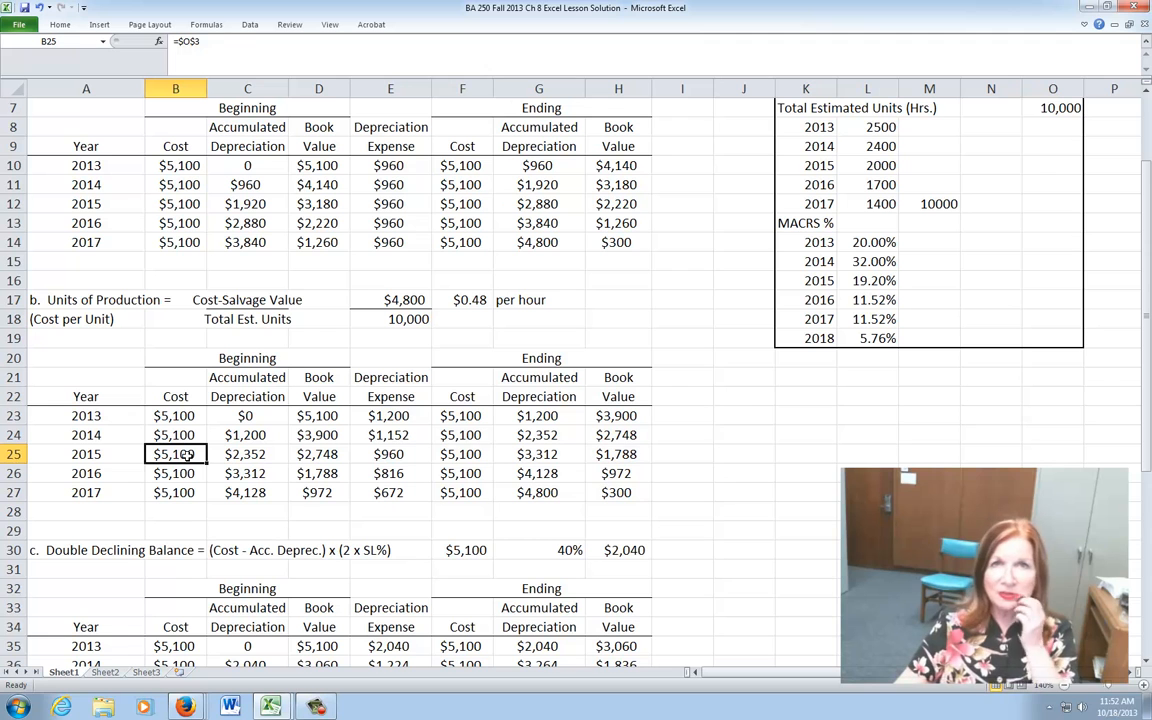
left_click(246, 455)
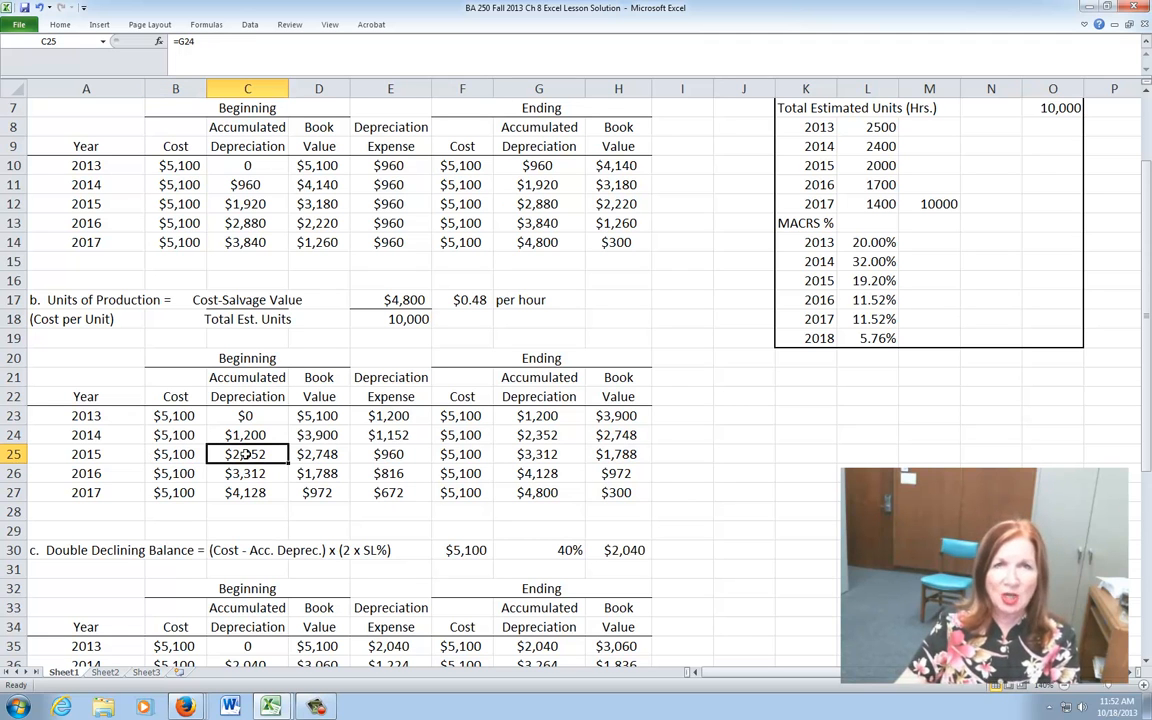
left_click(292, 456)
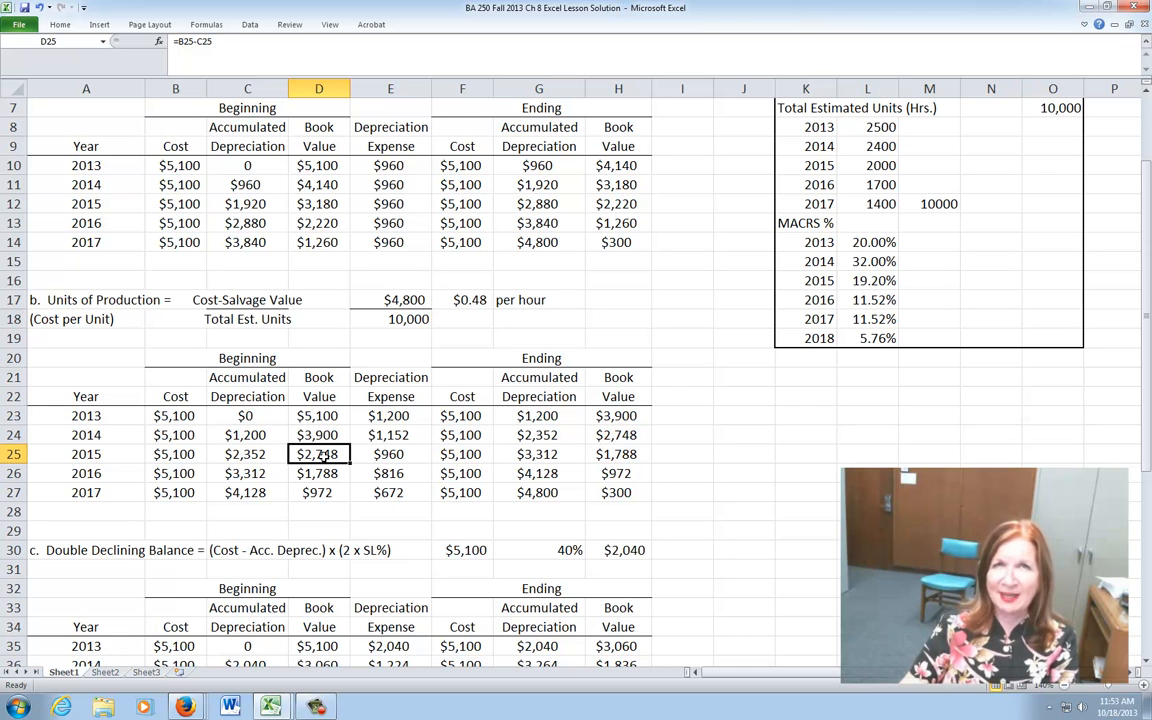
left_click(378, 456)
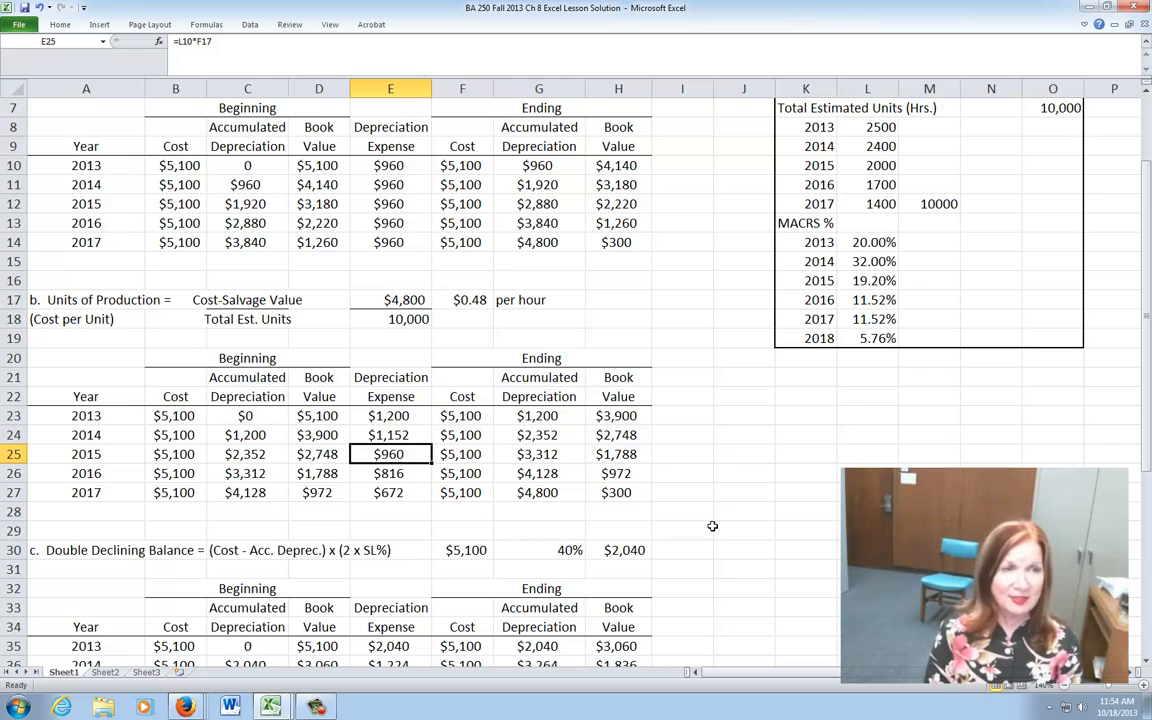
- Examine the double declining balance cost less accumulated depreciation formula in F30 against the data table
scroll(658, 545, "down", 1)
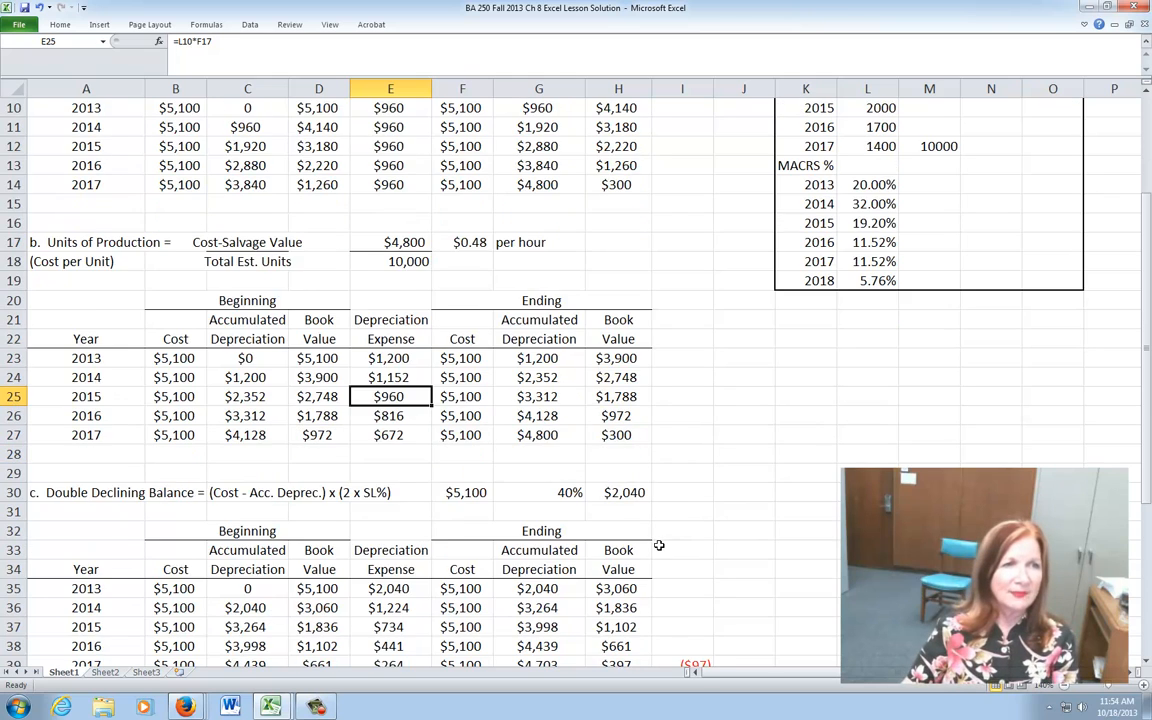
scroll(658, 545, "down", 5)
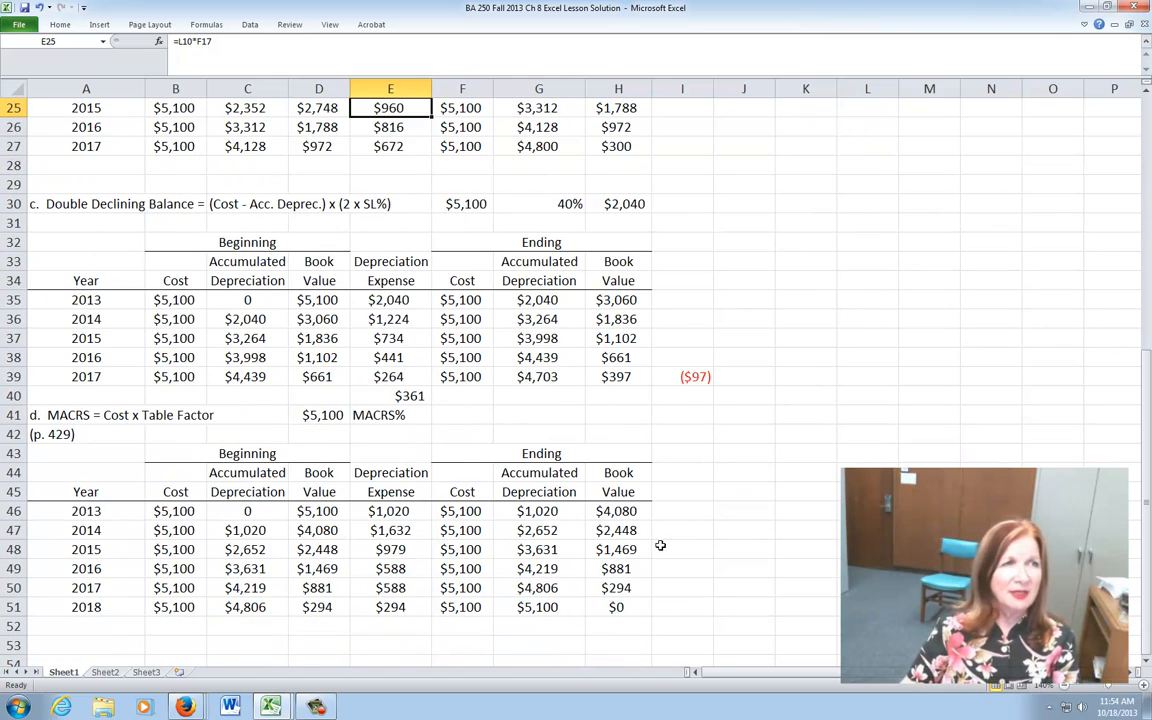
scroll(660, 545, "down", 1)
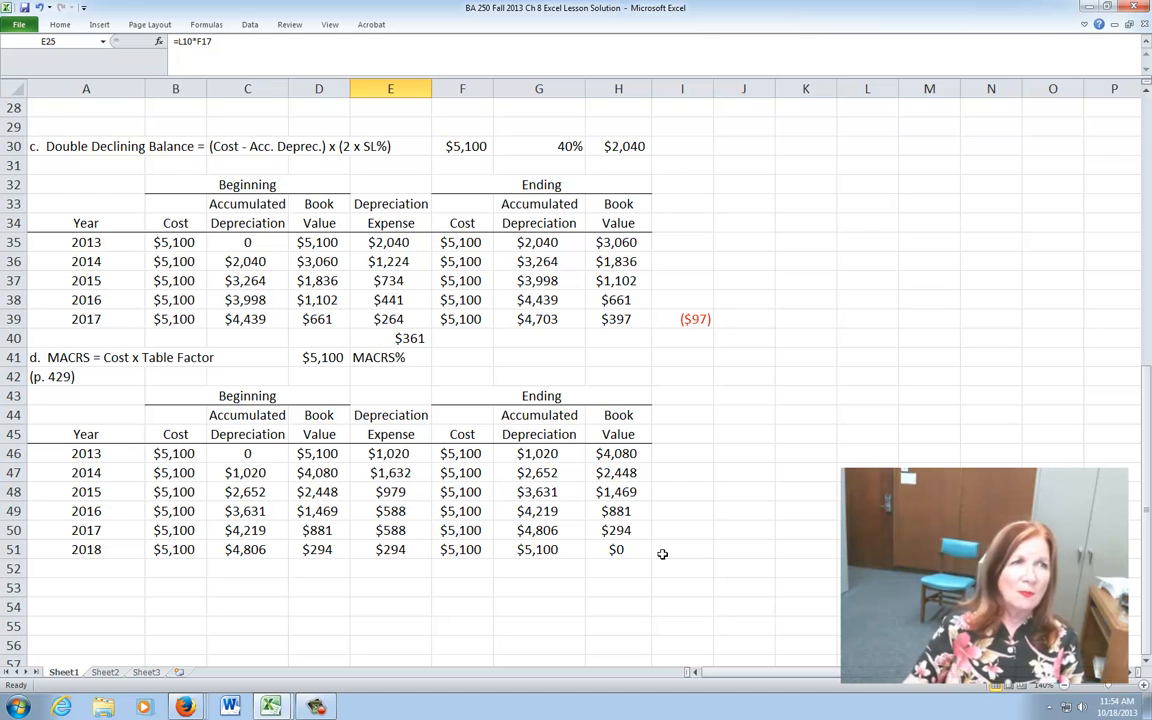
left_click(467, 146)
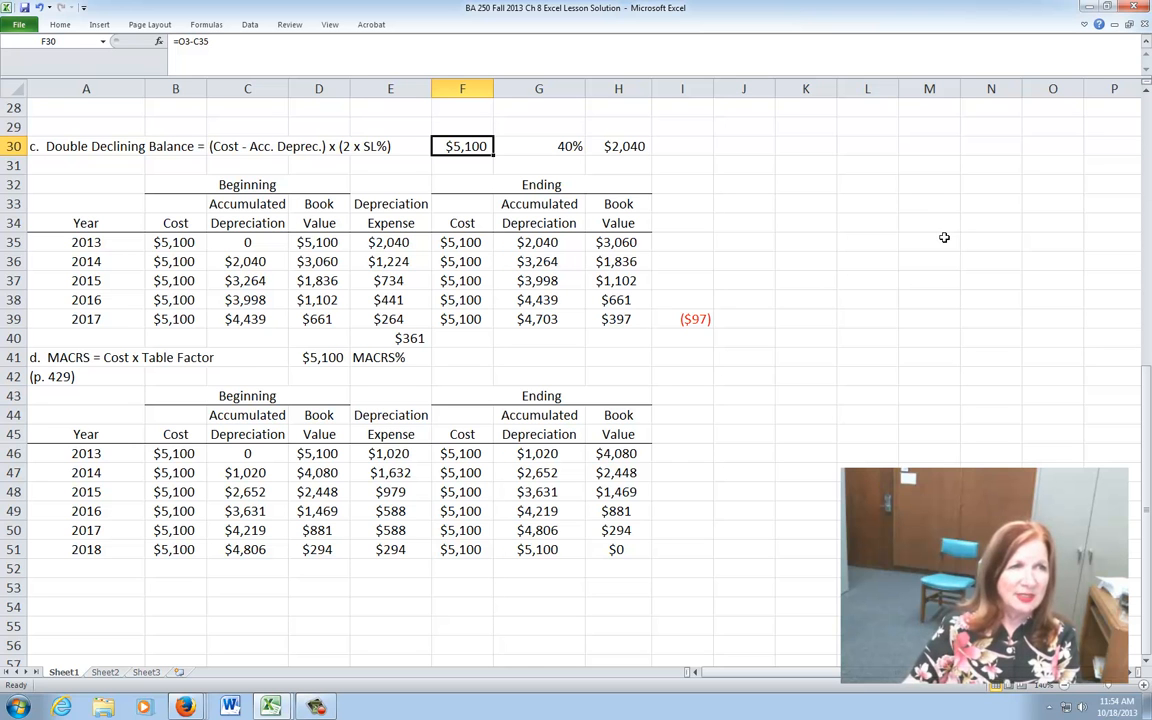
scroll(754, 284, "up", 9)
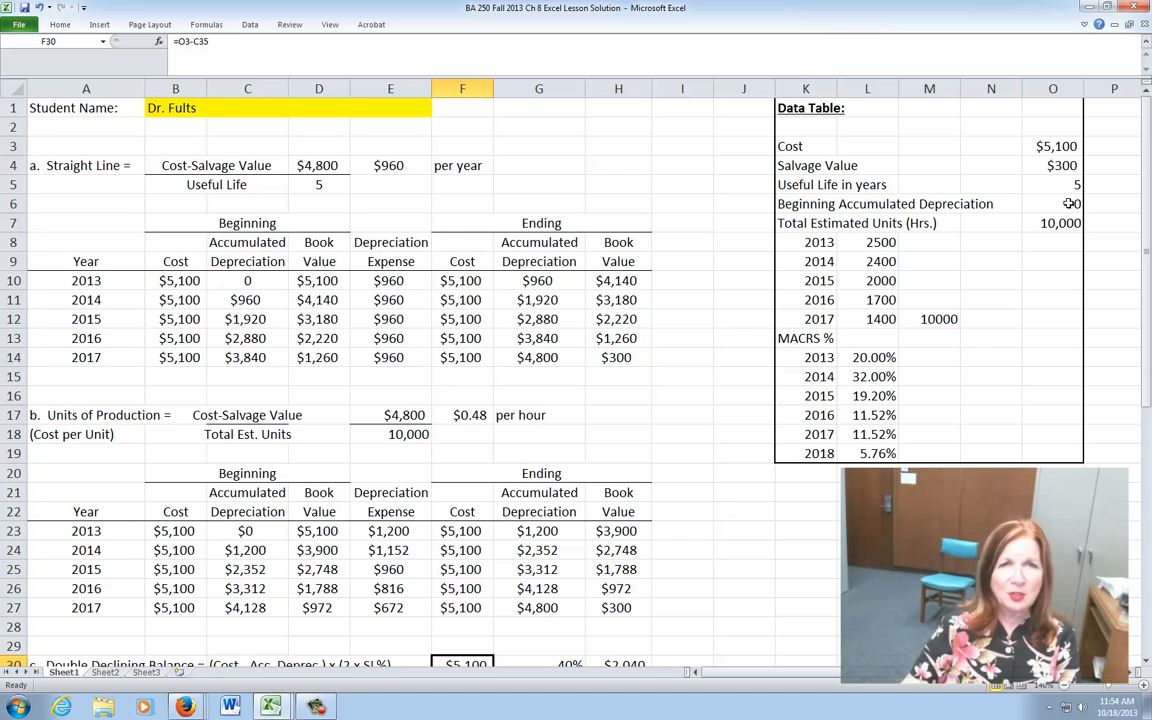
- Change the double declining balance formula in F30 to =O3-O6, subtracting the data table's beginning accumulated depreciation from cost
scroll(1065, 206, "down", 14)
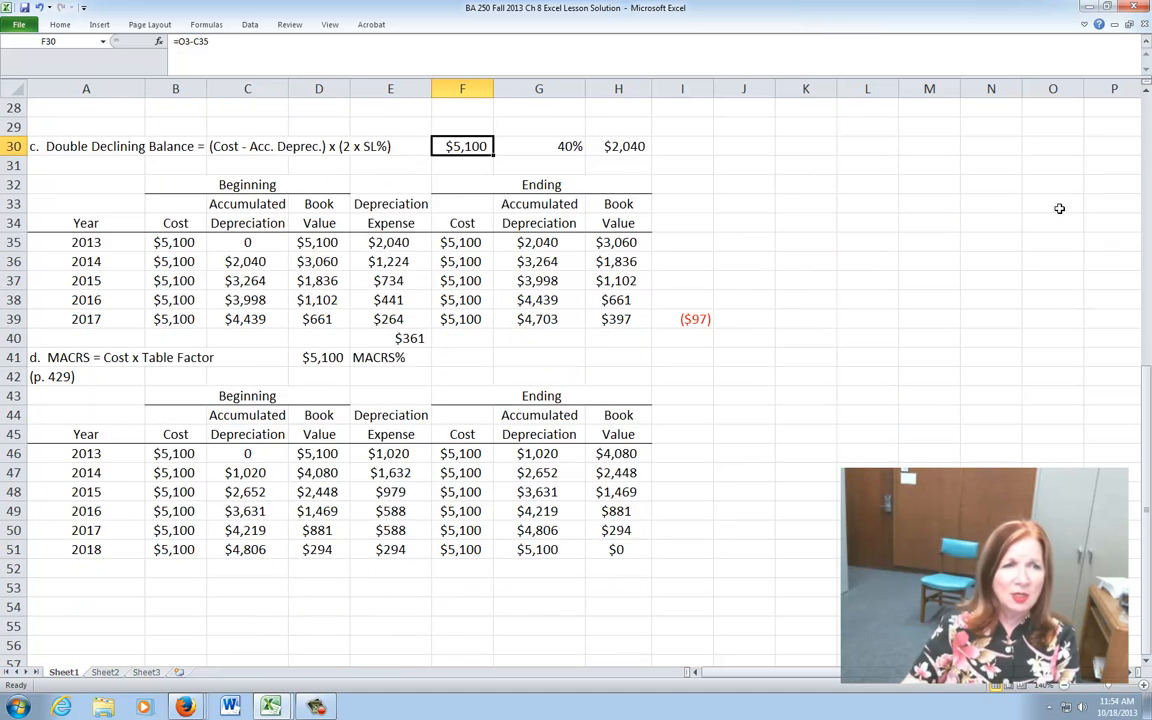
scroll(1059, 208, "up", 9)
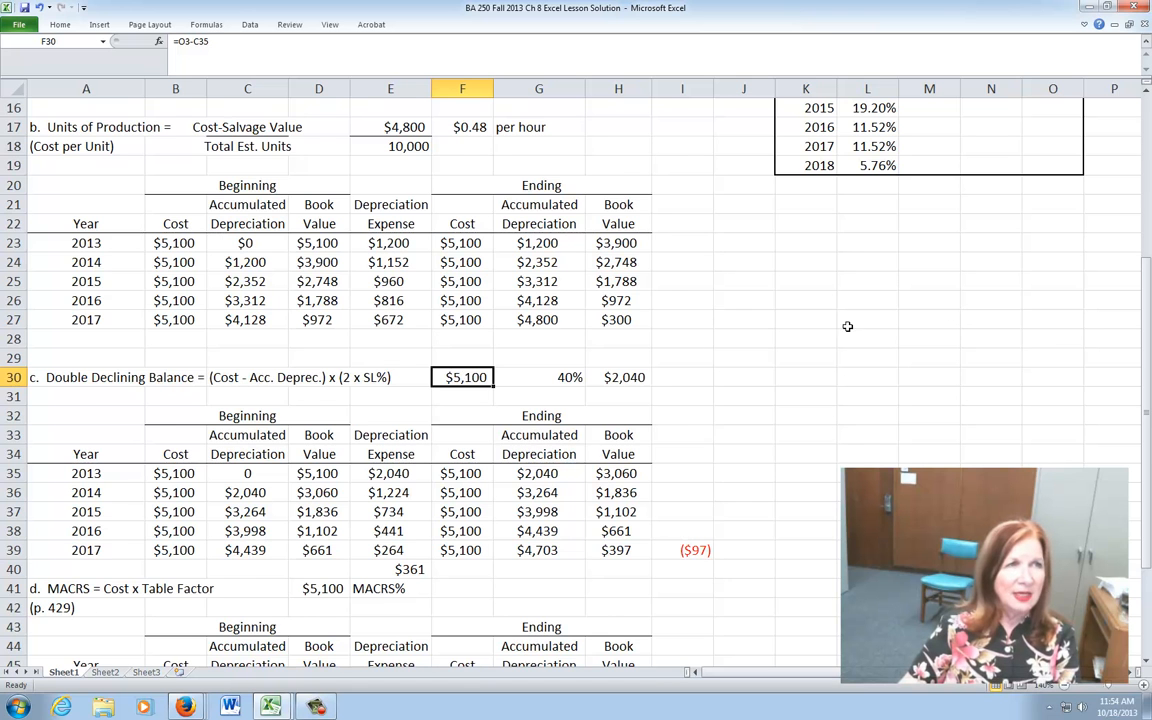
scroll(953, 312, "up", 5)
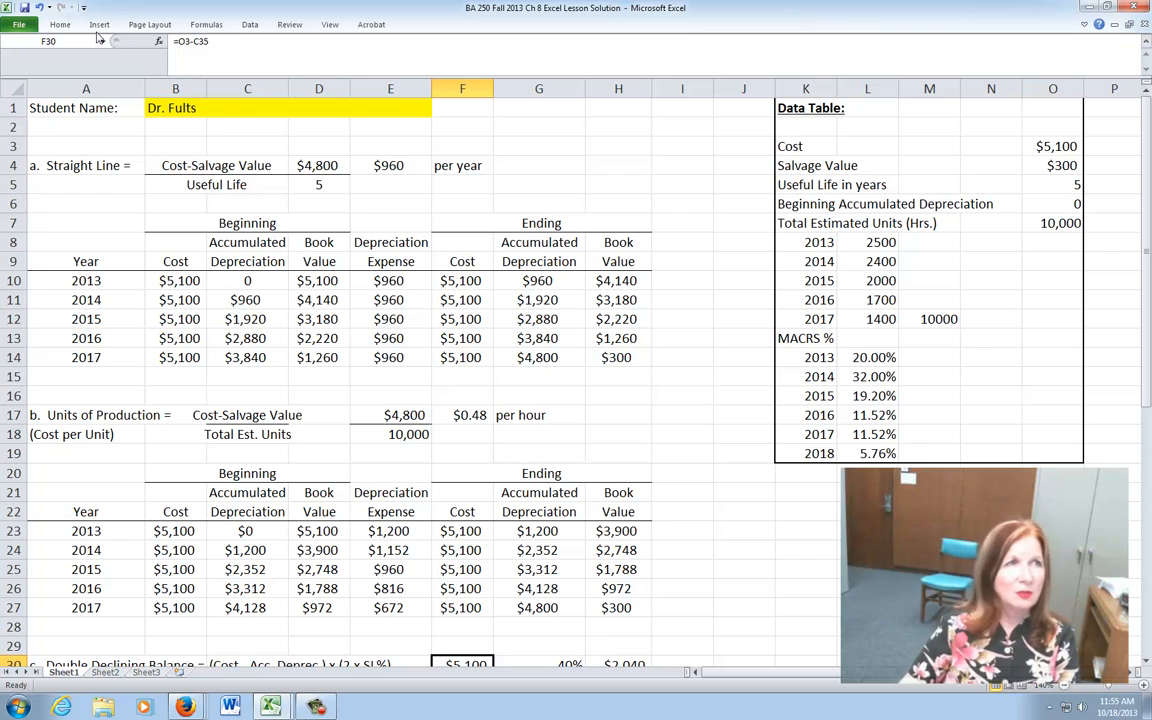
double_click(200, 41)
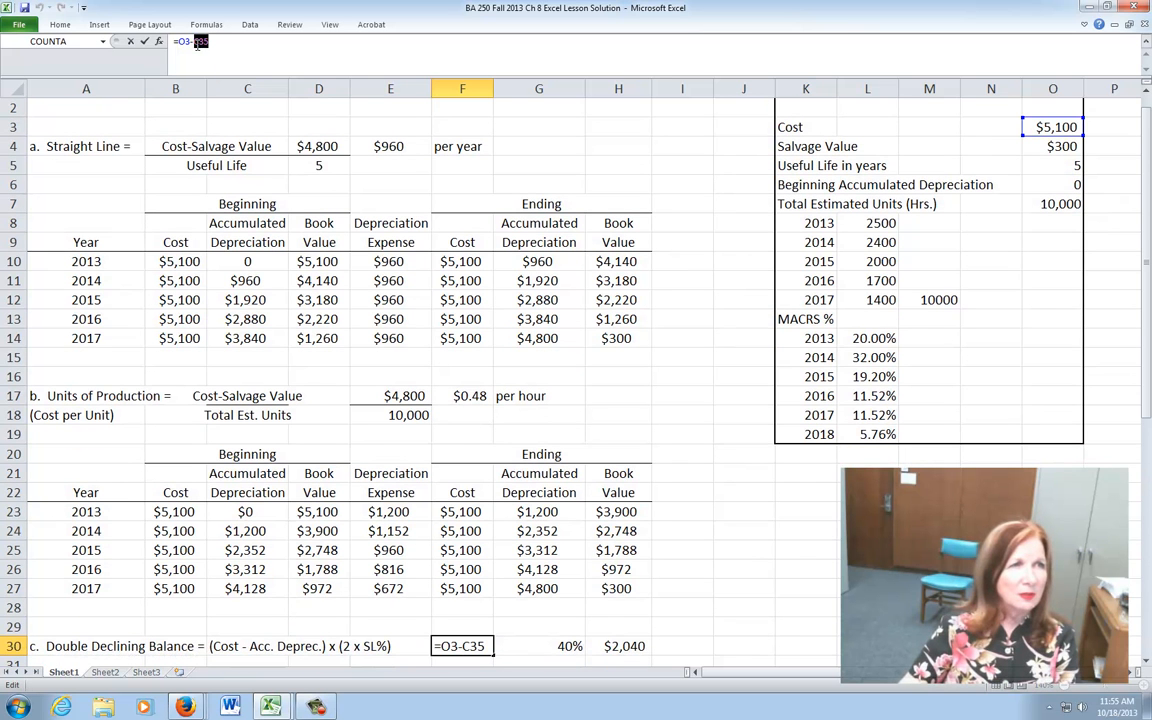
key("BackSpace")
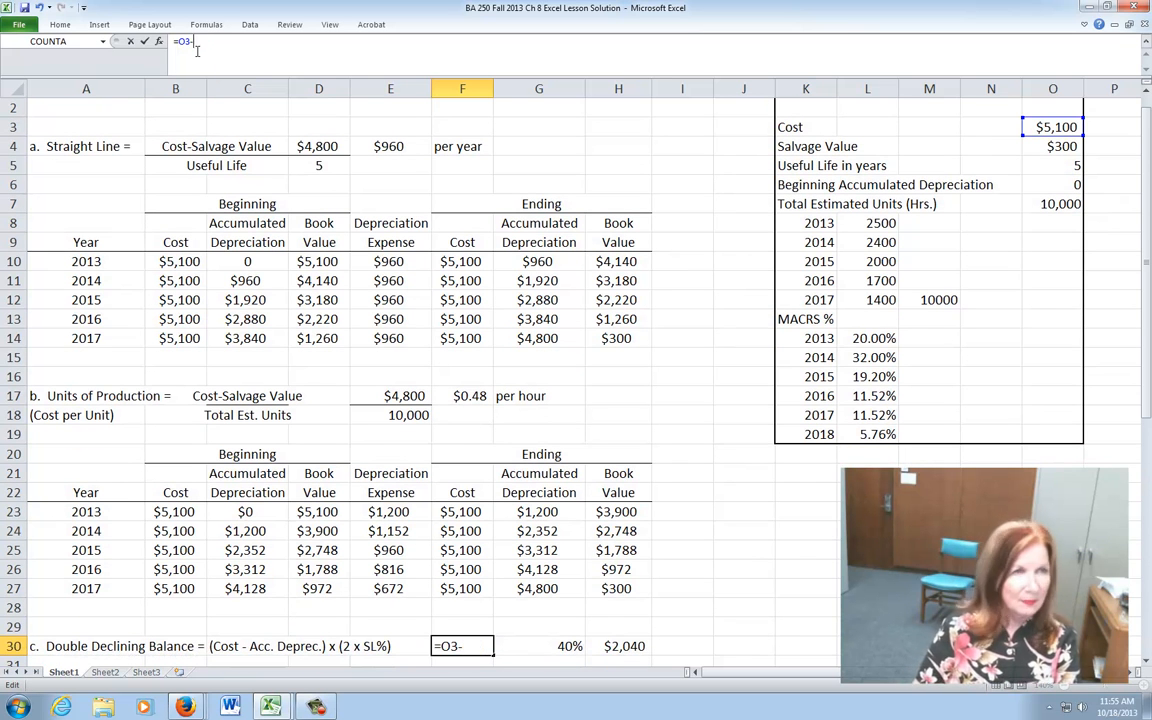
left_click(1063, 126)
key("BackSpace")
key("BackSpace")
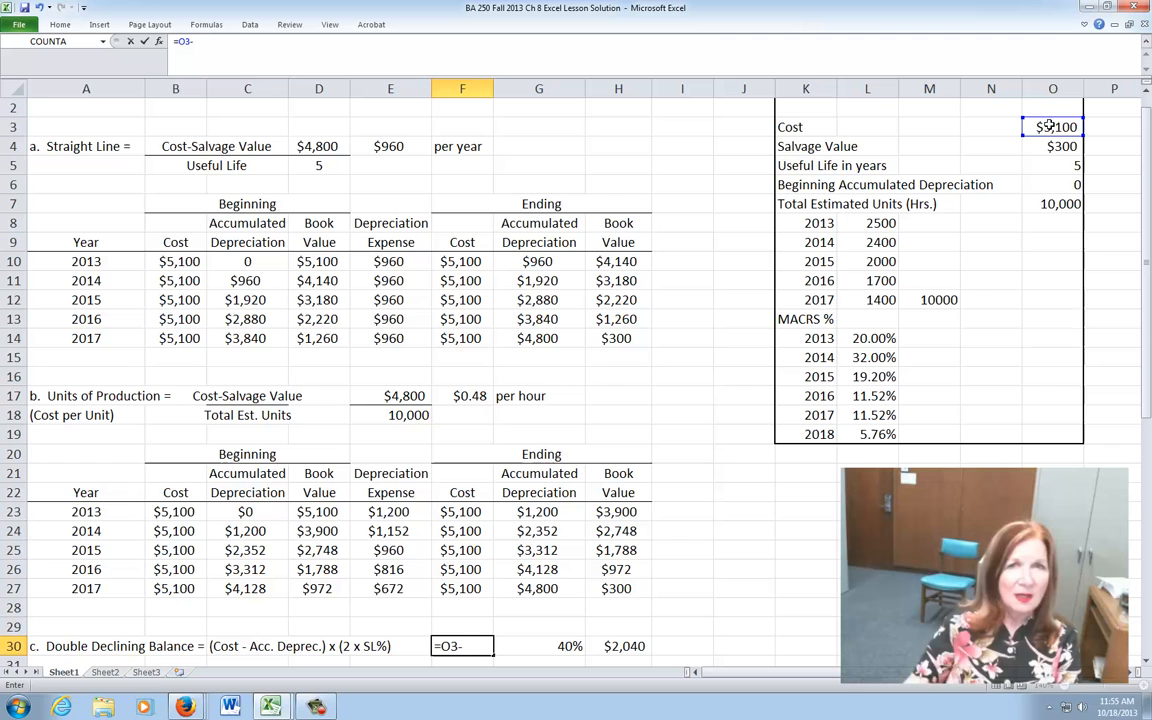
left_click(1041, 184)
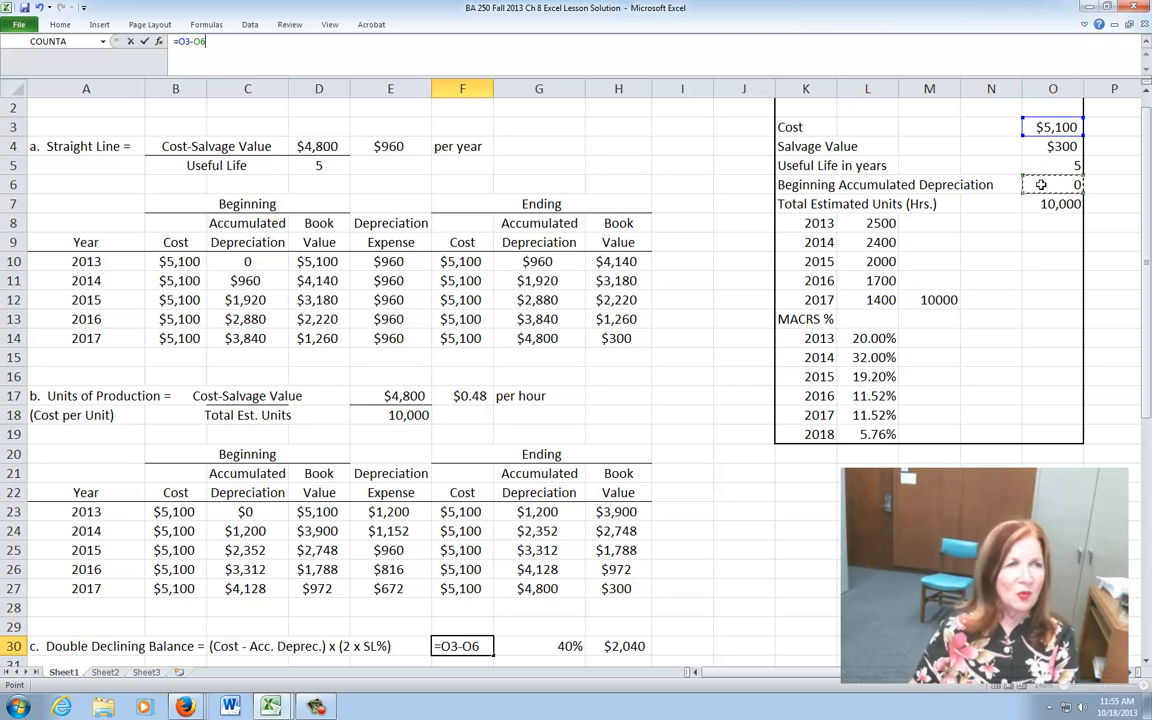
key("Return")
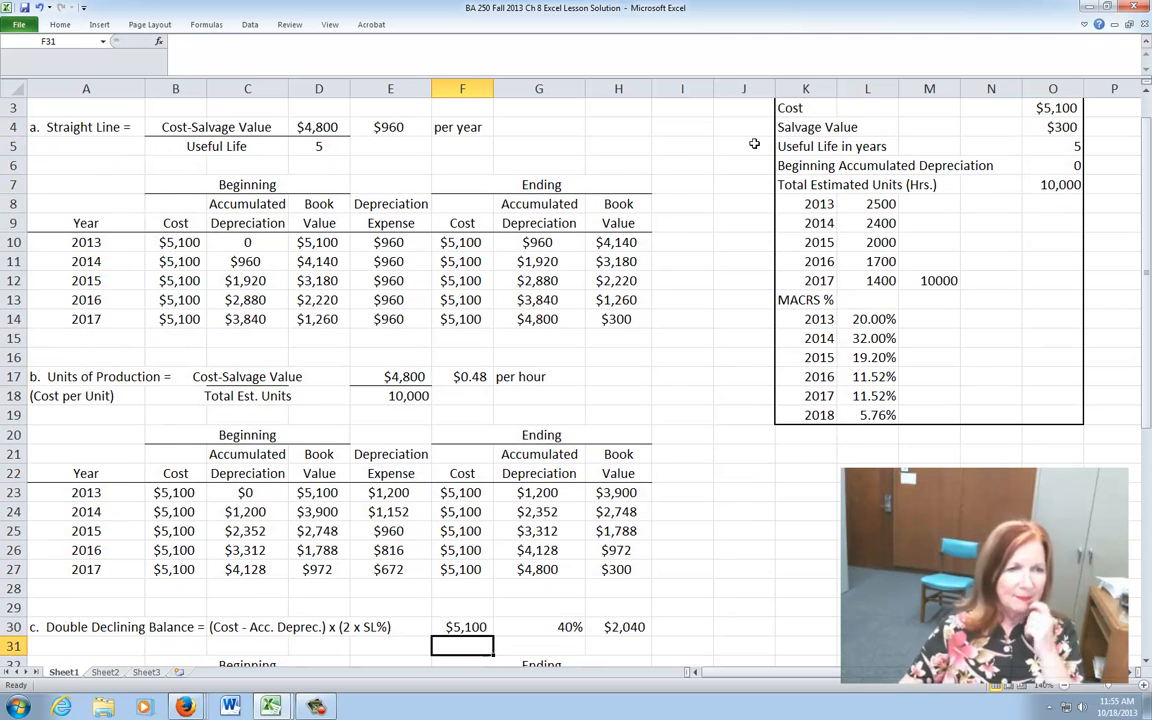
left_click(463, 627)
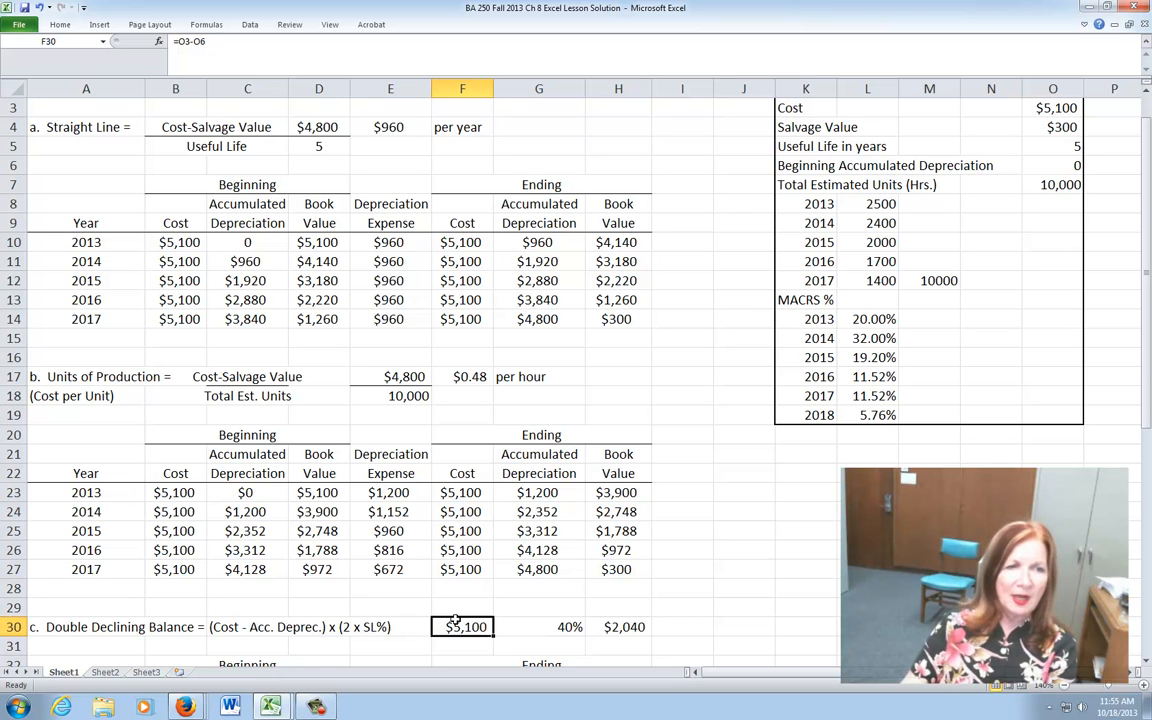
- Examine the double declining rate and depreciation formulas in G30 and H30, and the 2013 year and cost links in A35 and B35
left_click(550, 627)
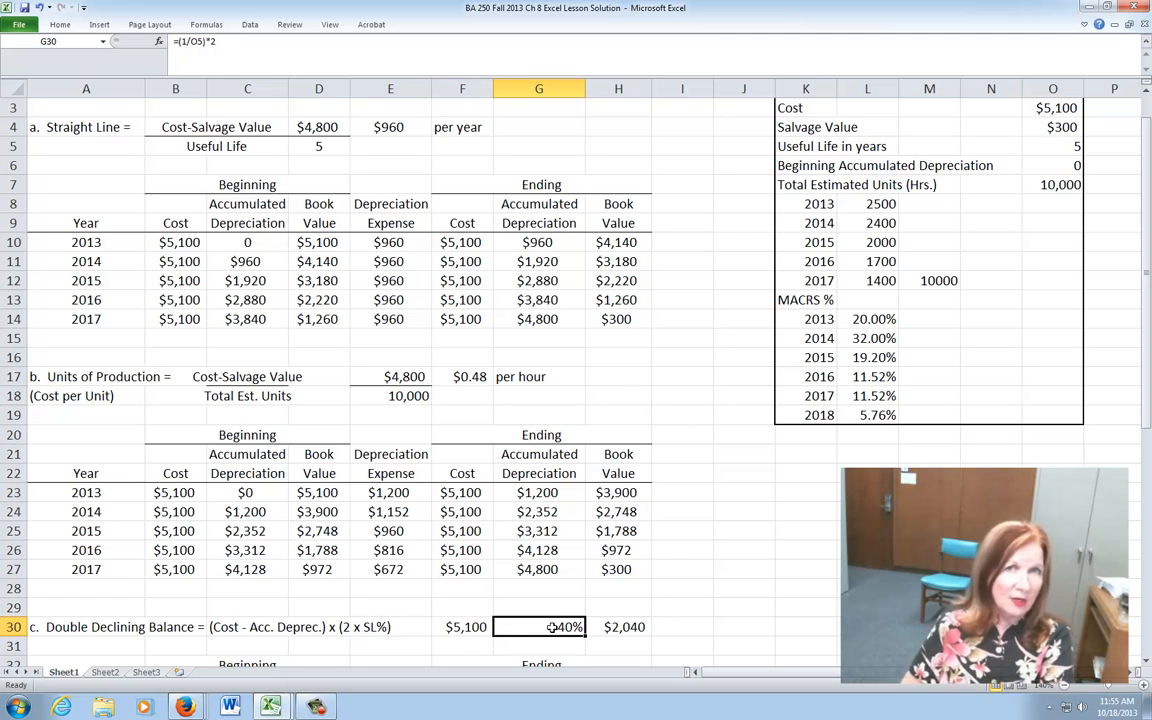
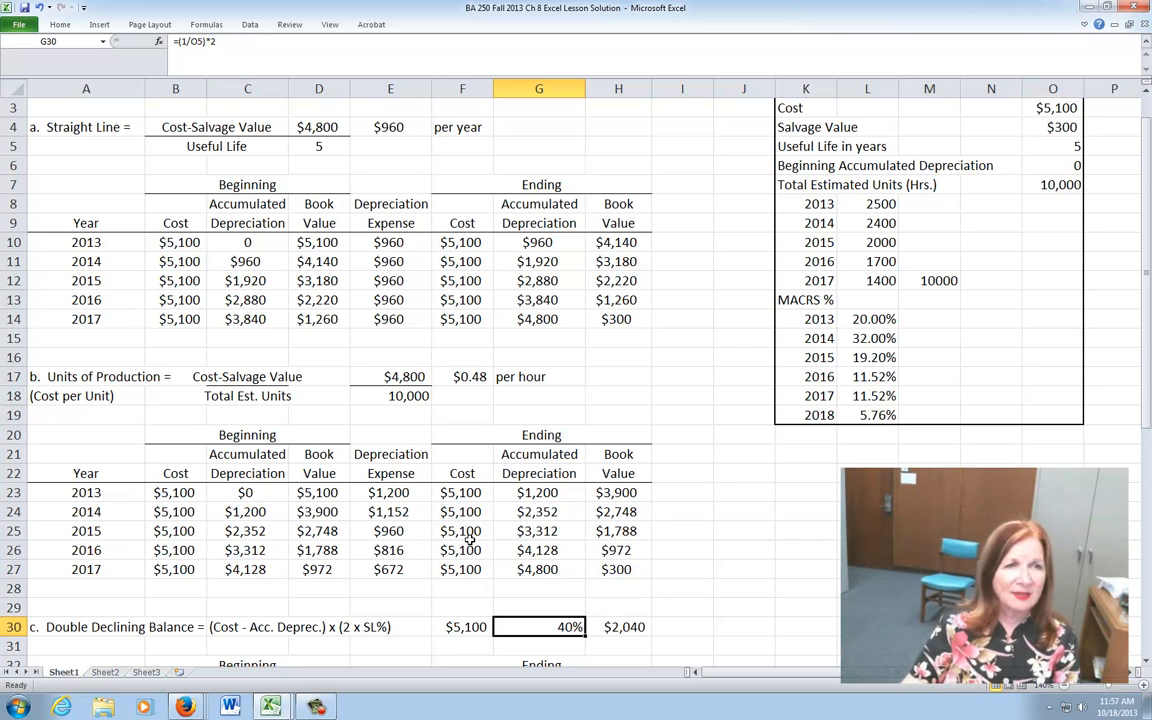
scroll(480, 570, "down", 3)
scroll(489, 580, "down", 1)
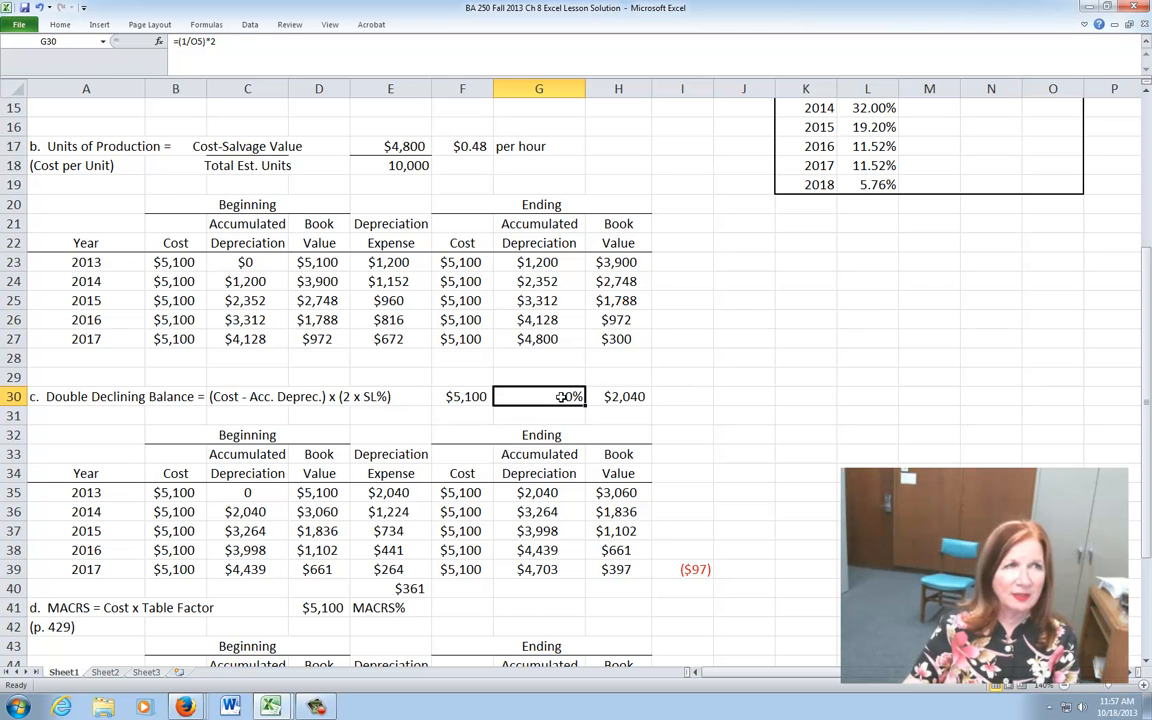
scroll(826, 400, "down", 4)
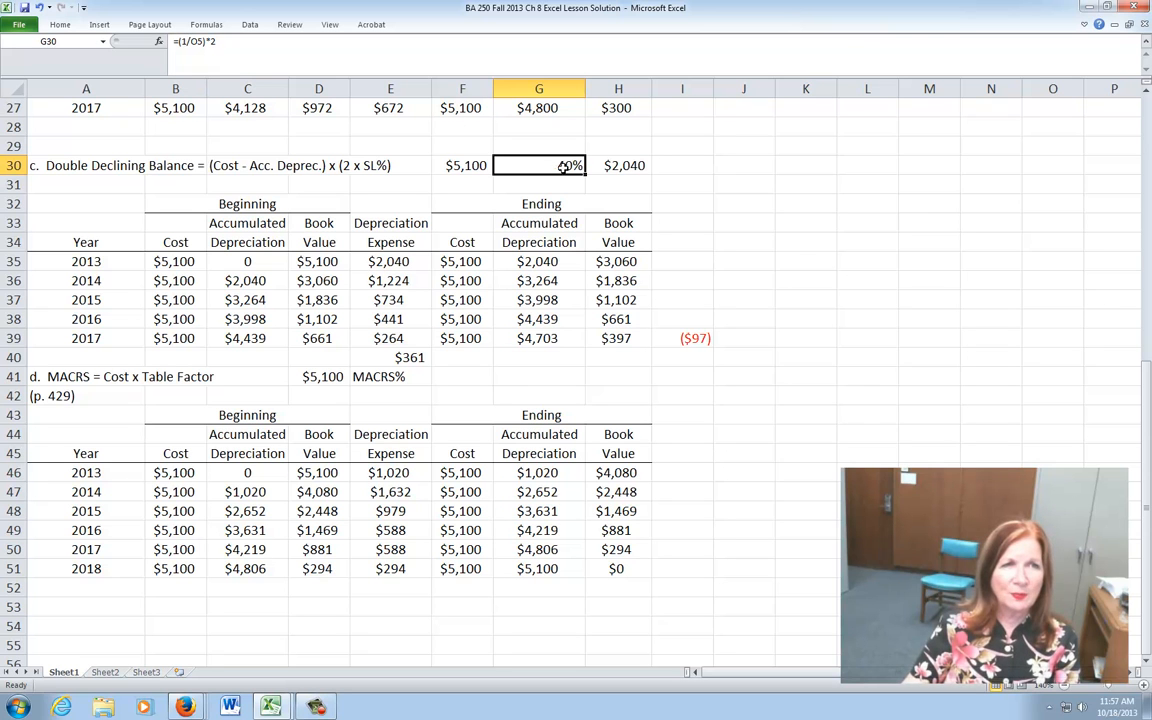
left_click(638, 166)
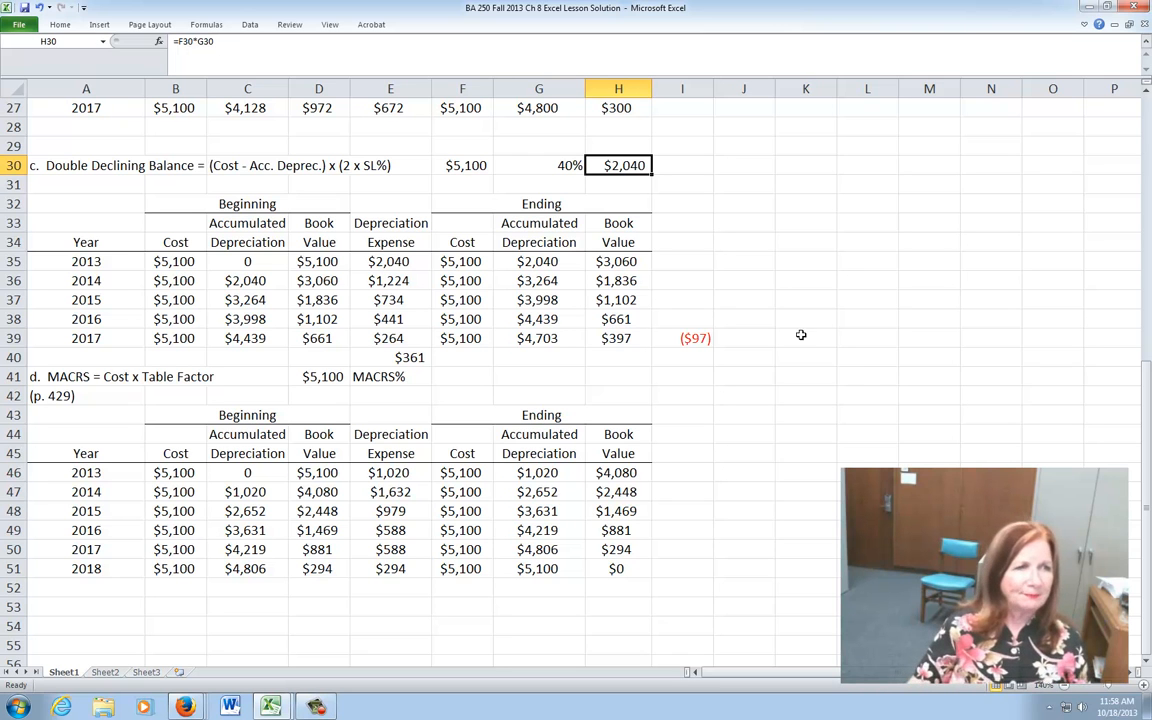
left_click(79, 262)
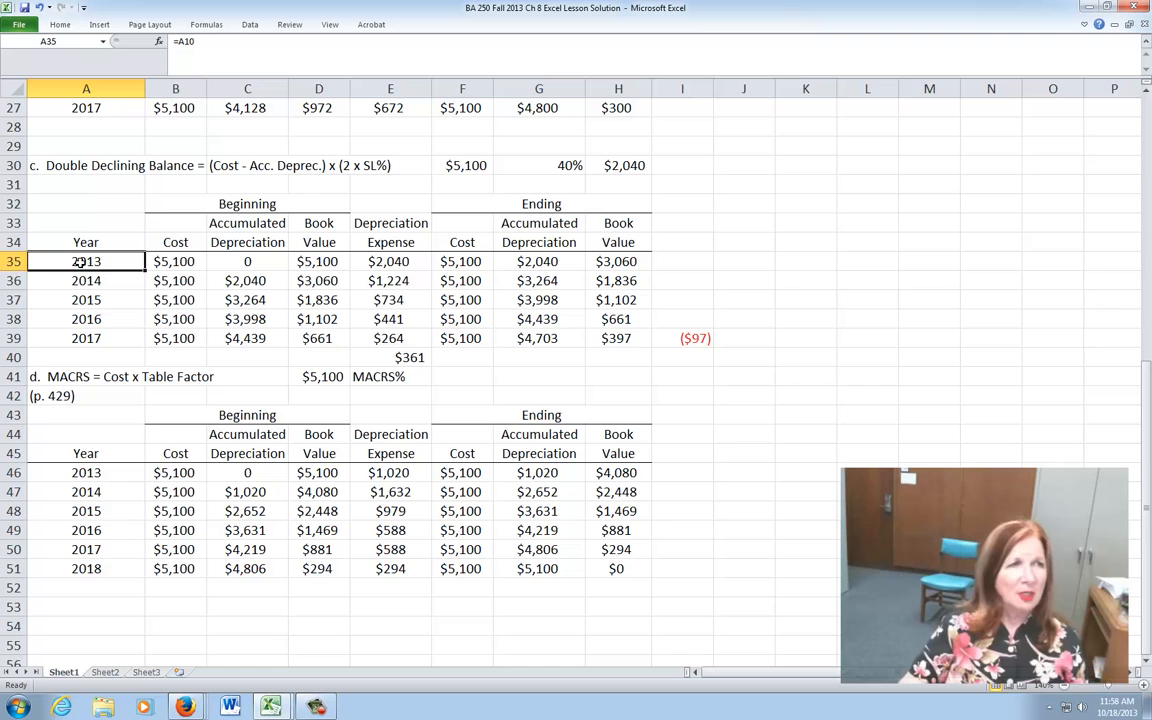
left_click(193, 262)
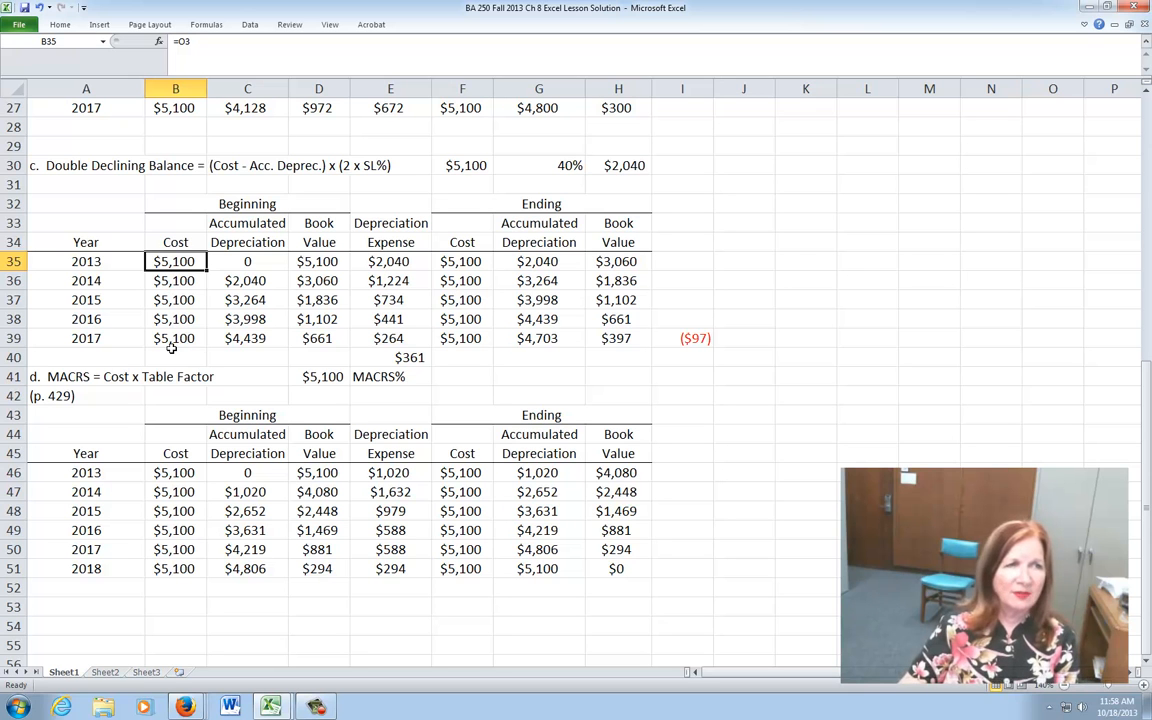
- Link the 2013 double declining beginning accumulated depreciation in C35 to the data table with =O6
left_click(257, 261)
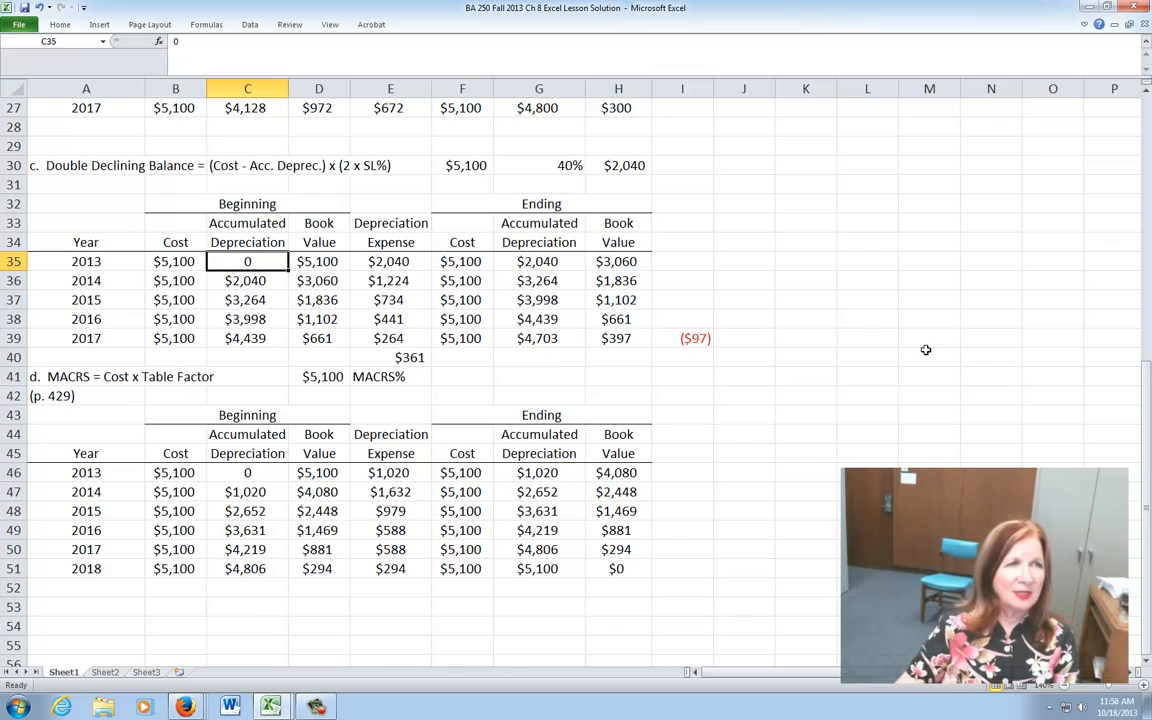
scroll(957, 362, "up", 3)
scroll(957, 362, "down", 1)
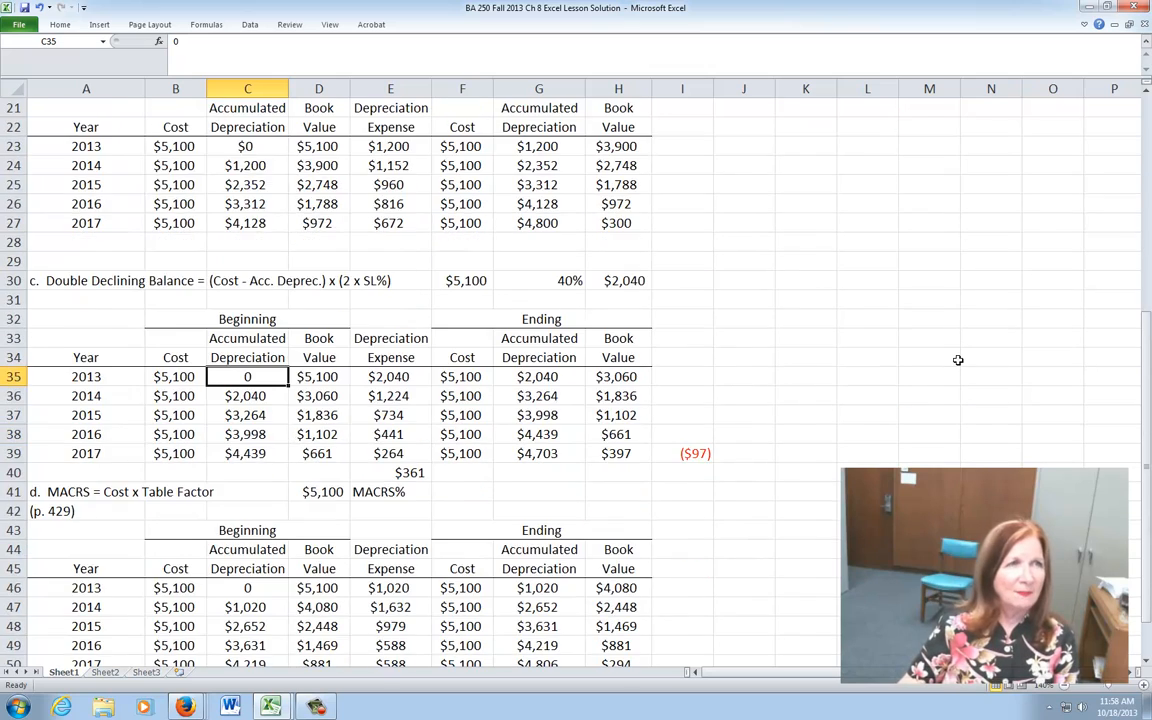
scroll(956, 357, "up", 4)
scroll(956, 341, "down", 6)
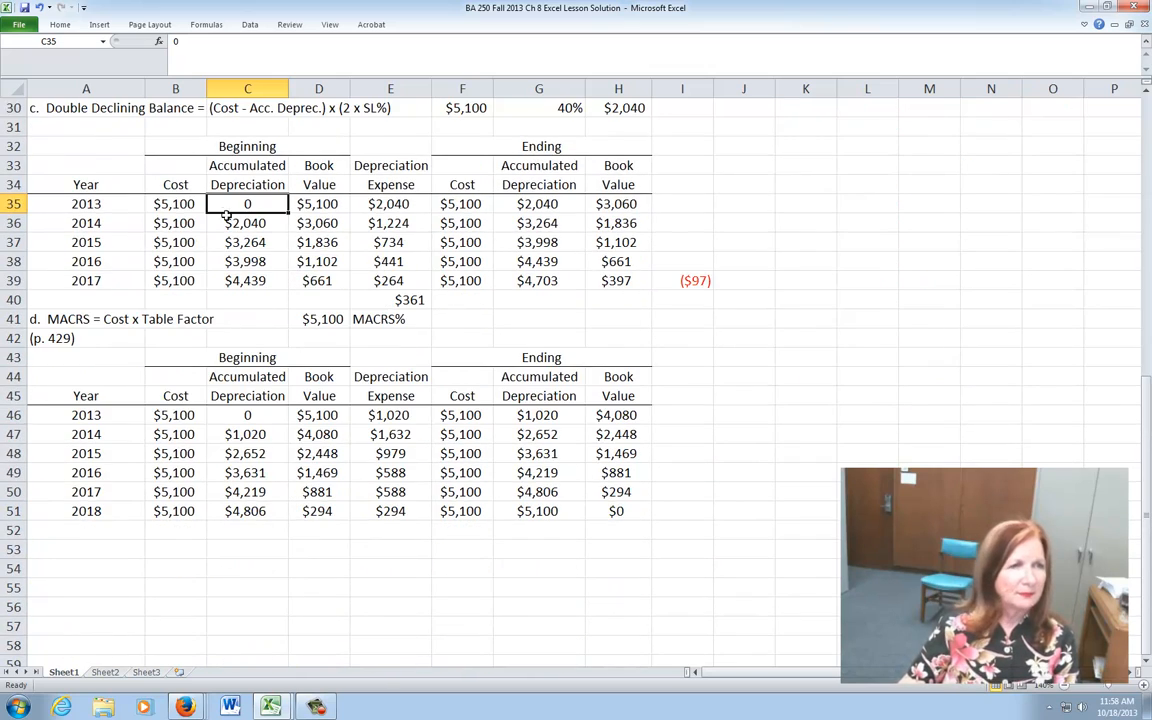
type("=")
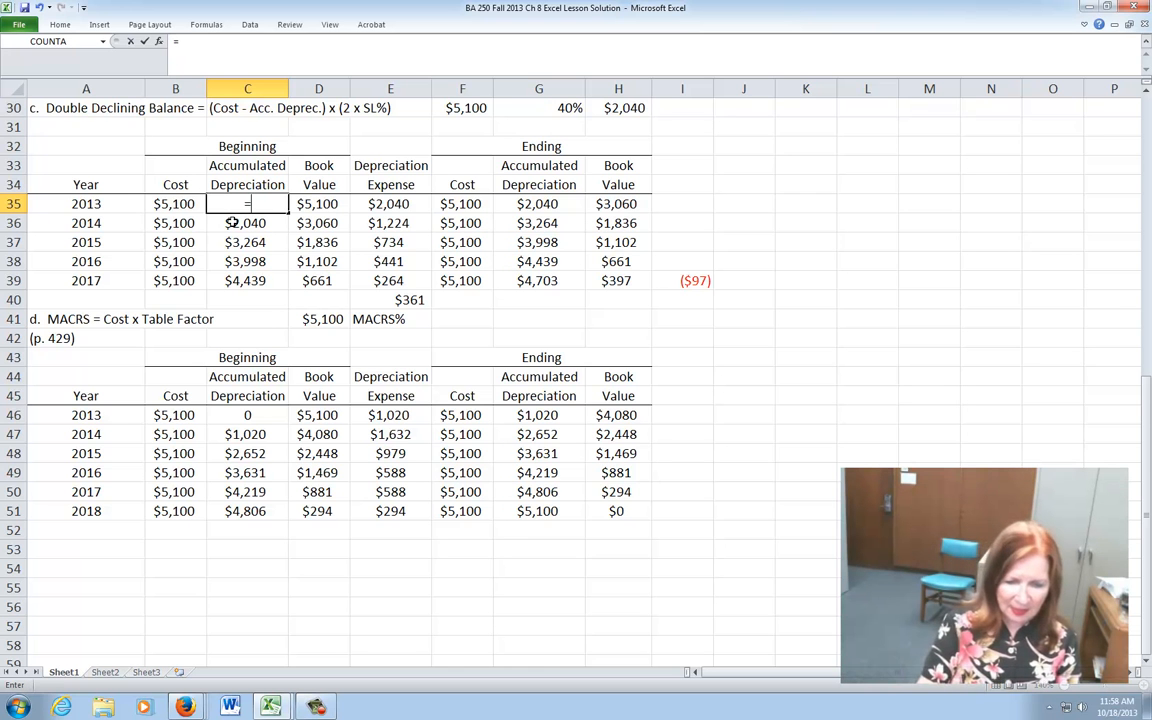
scroll(812, 342, "up", 10)
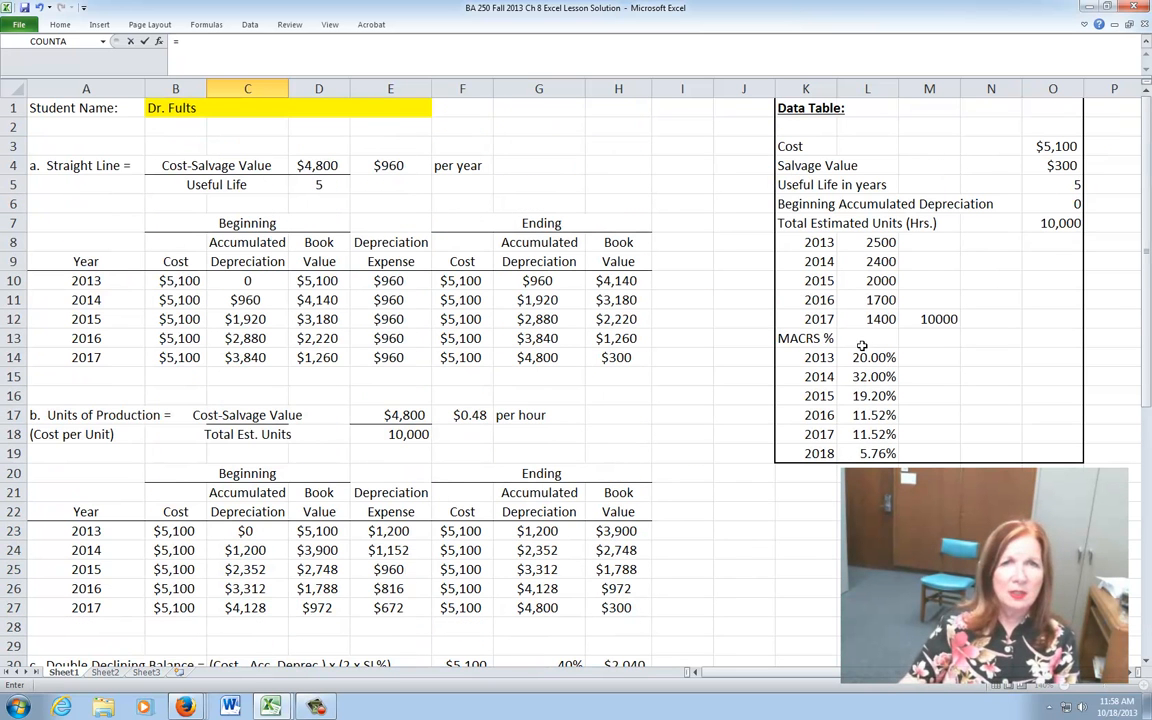
left_click(1058, 204)
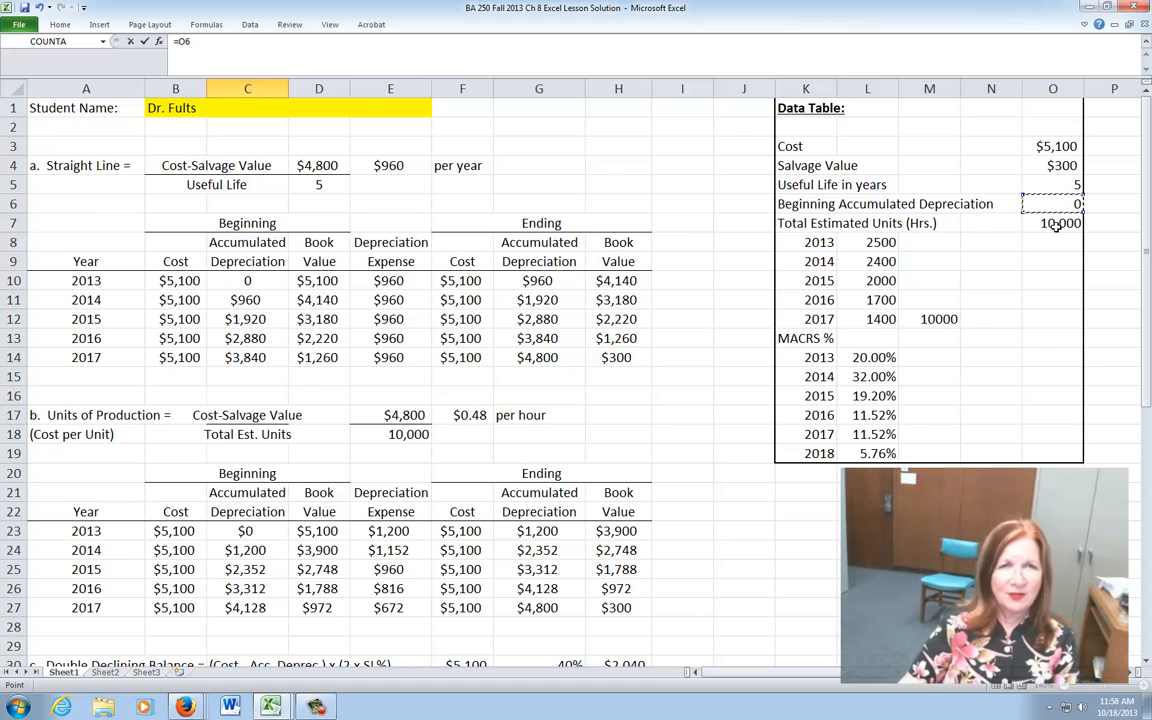
key("Return")
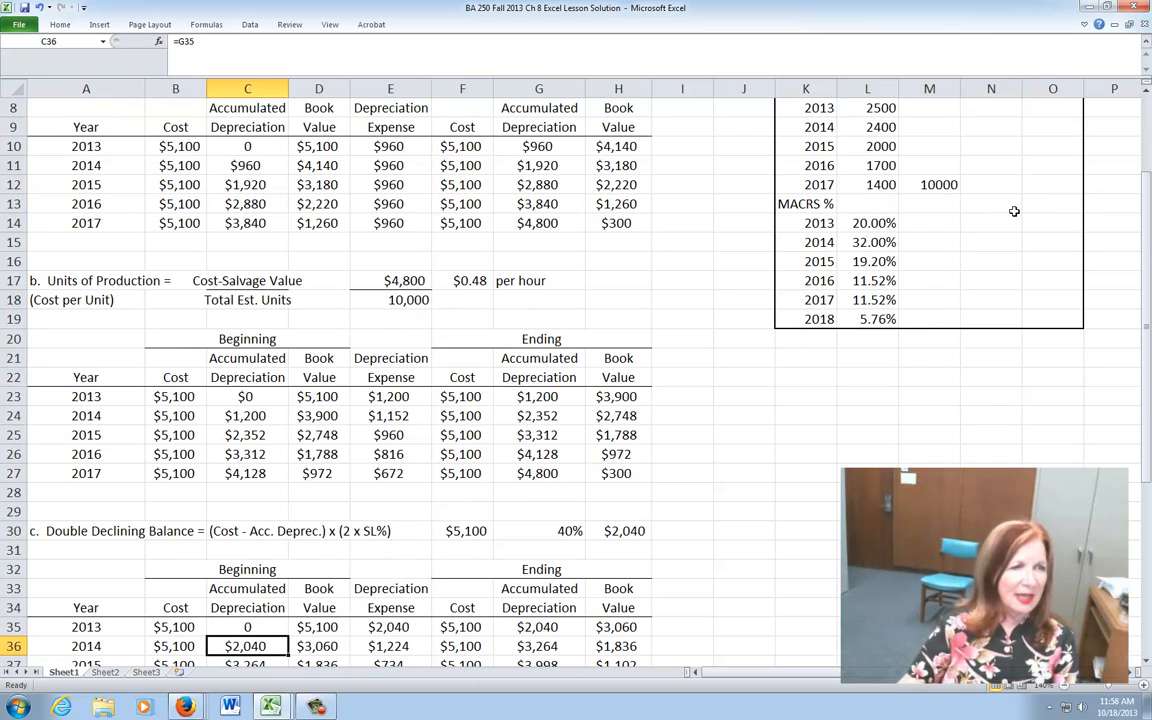
- Examine the 2013 beginning book value formula in D35 and trace the depreciation expense in E35 back to H30
scroll(954, 369, "down", 1)
scroll(954, 369, "down", 9)
scroll(954, 369, "up", 4)
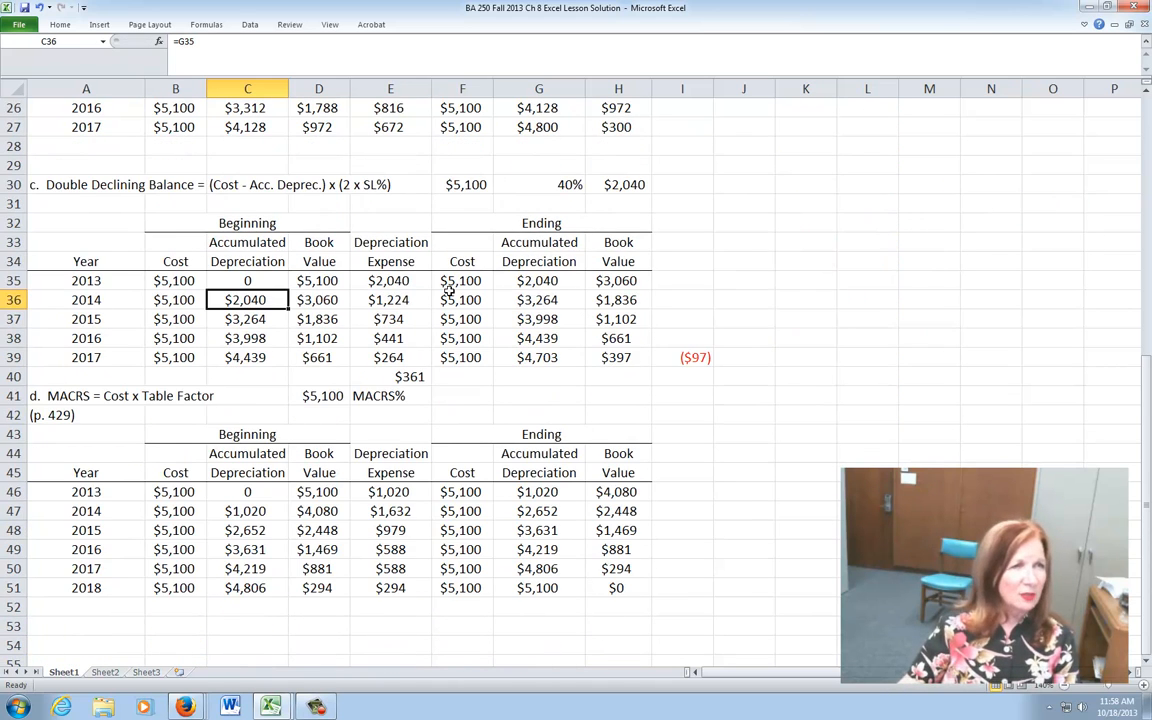
left_click(324, 281)
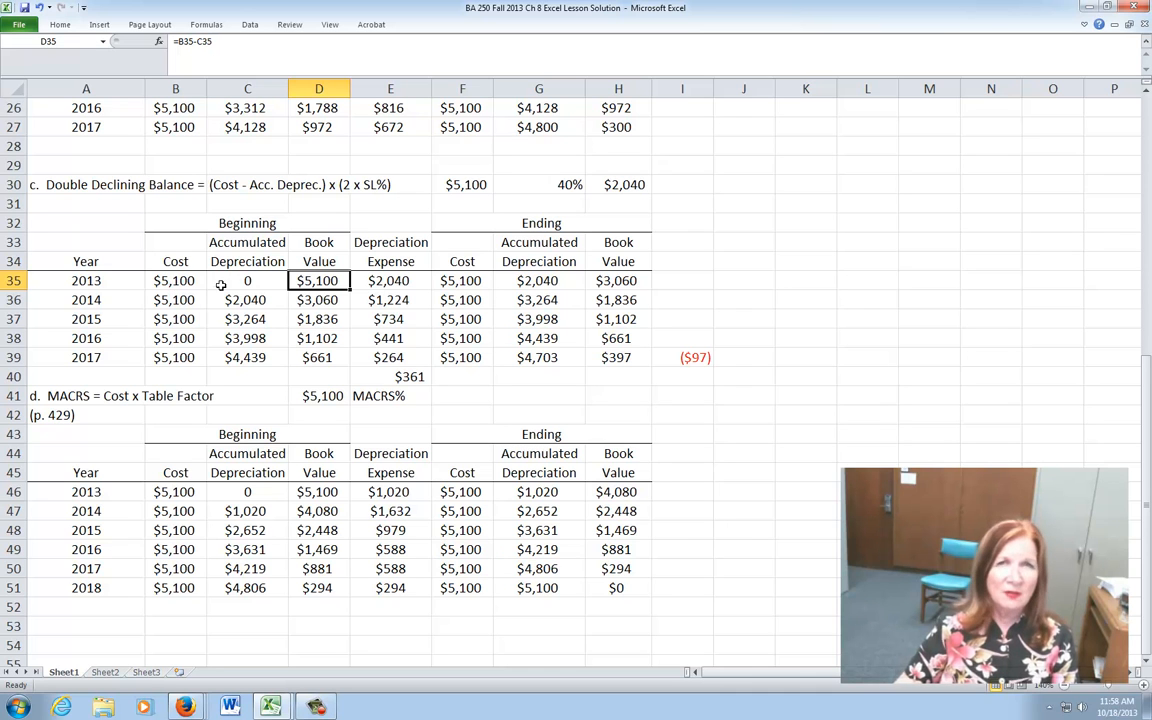
left_click(399, 281)
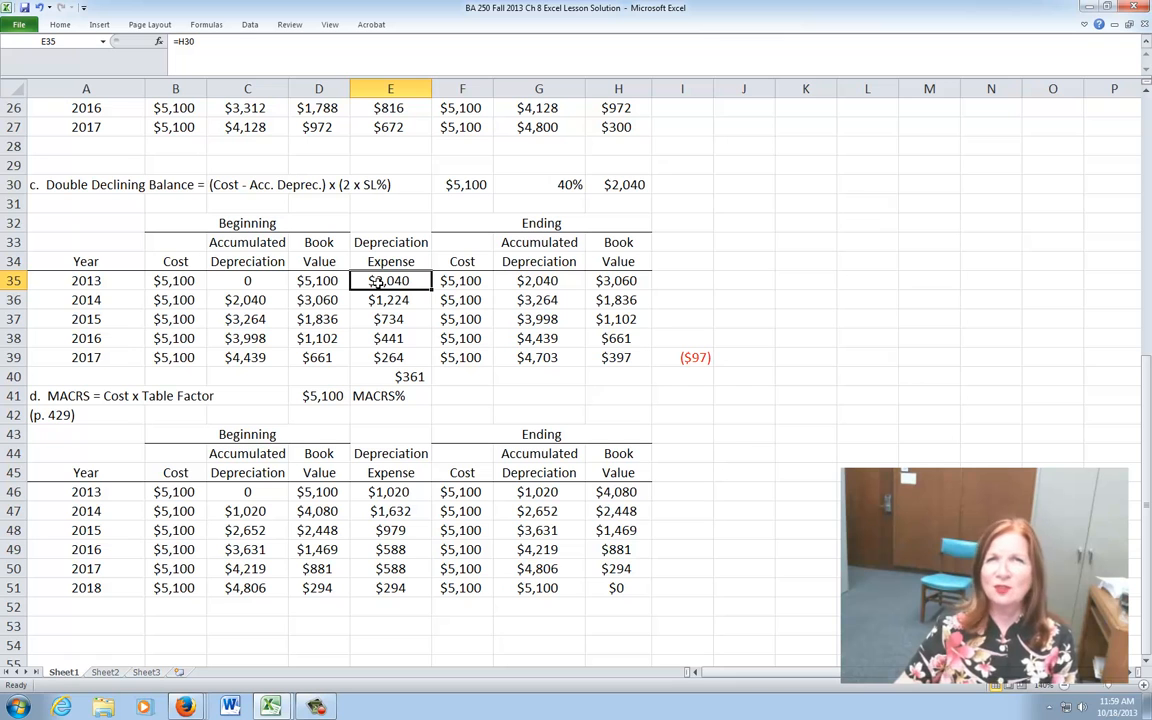
left_click(624, 185)
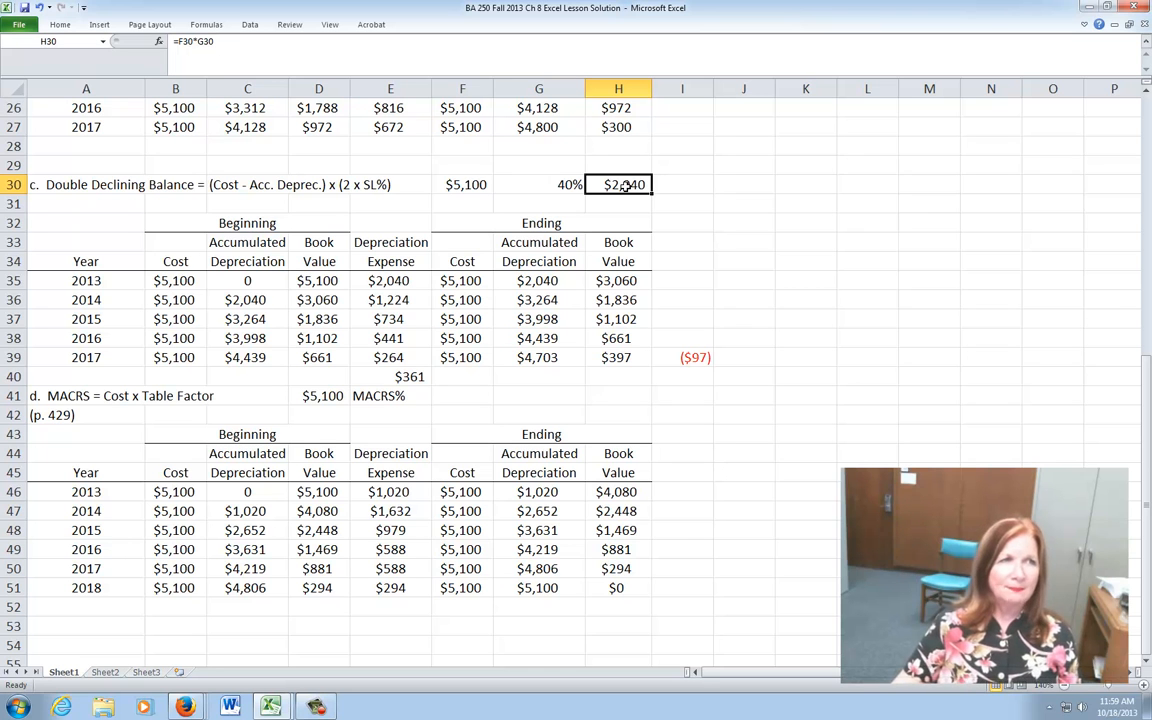
- Replace the 2013 double declining depreciation expense formula in E35 with =D35*G30, beginning book value times the rate
left_click(386, 283)
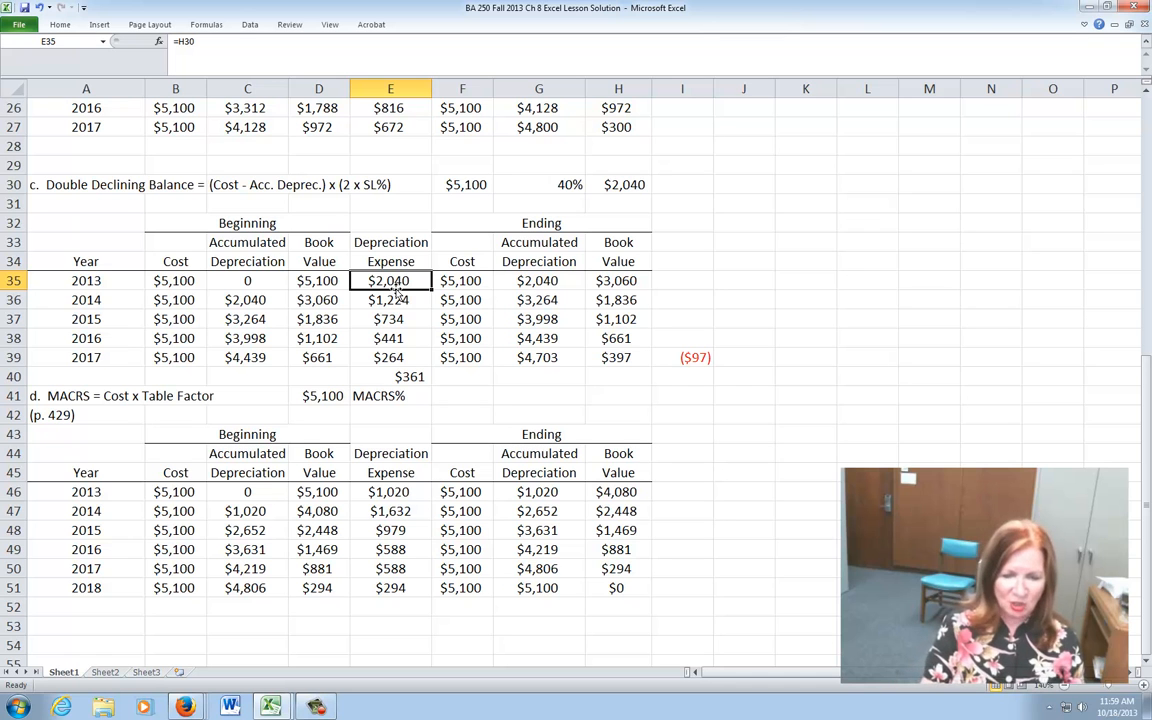
type("=")
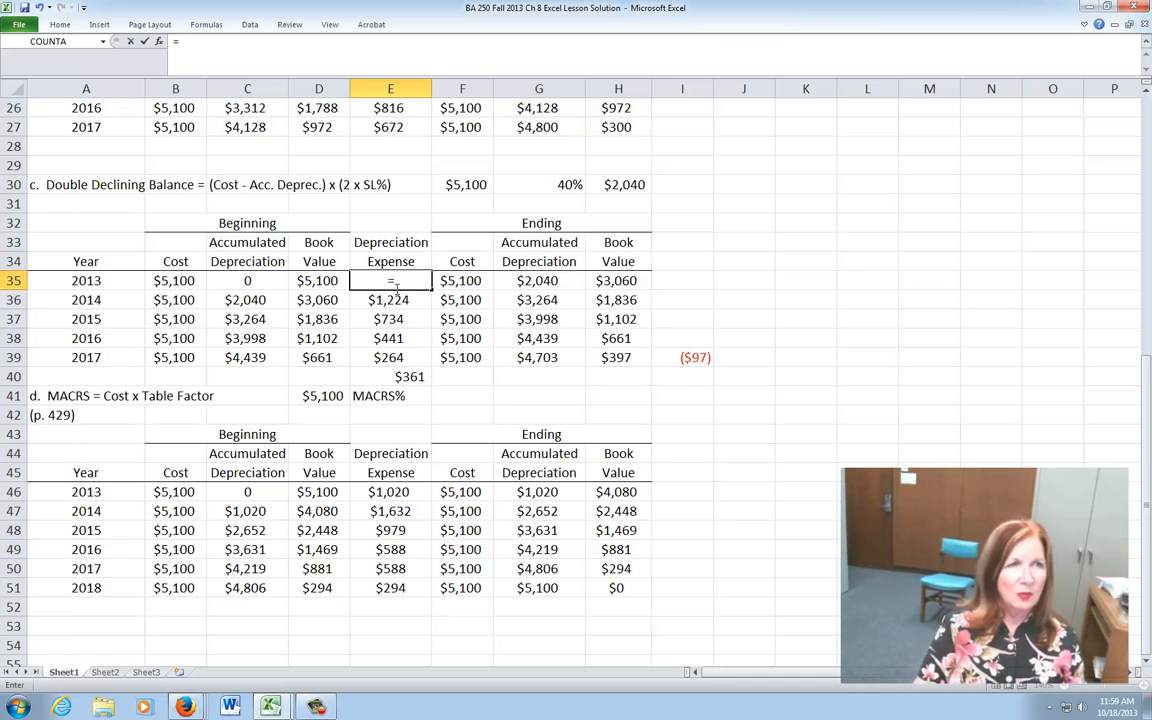
left_click(314, 282)
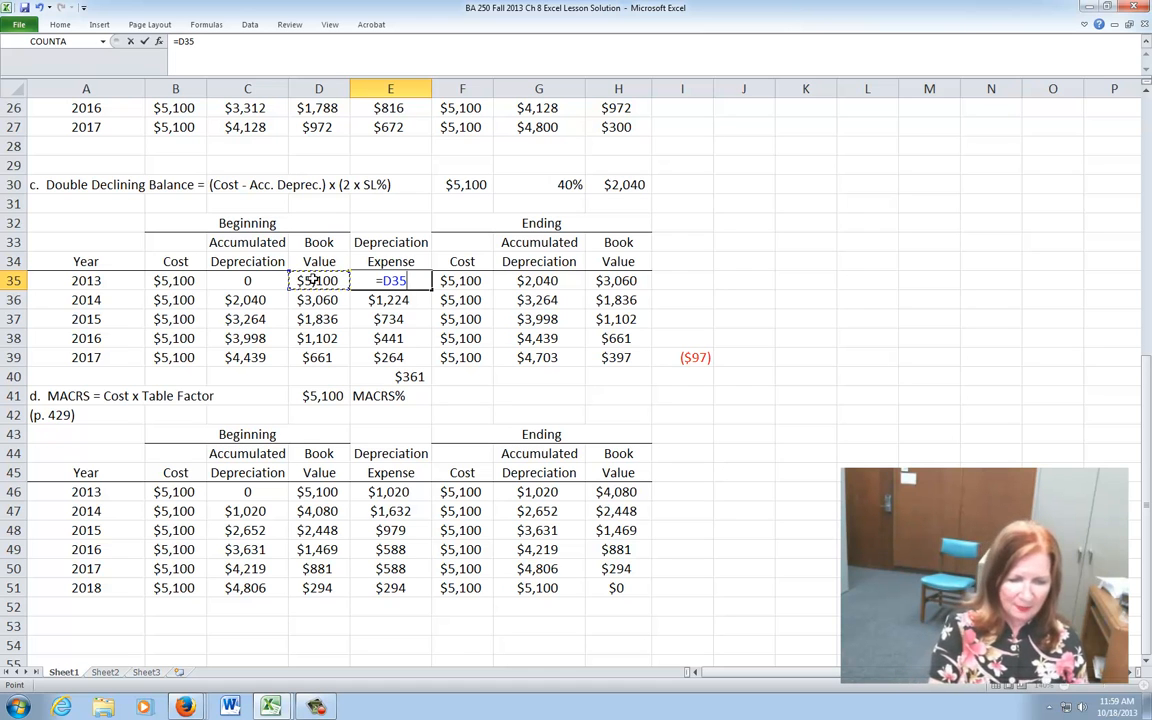
type("*")
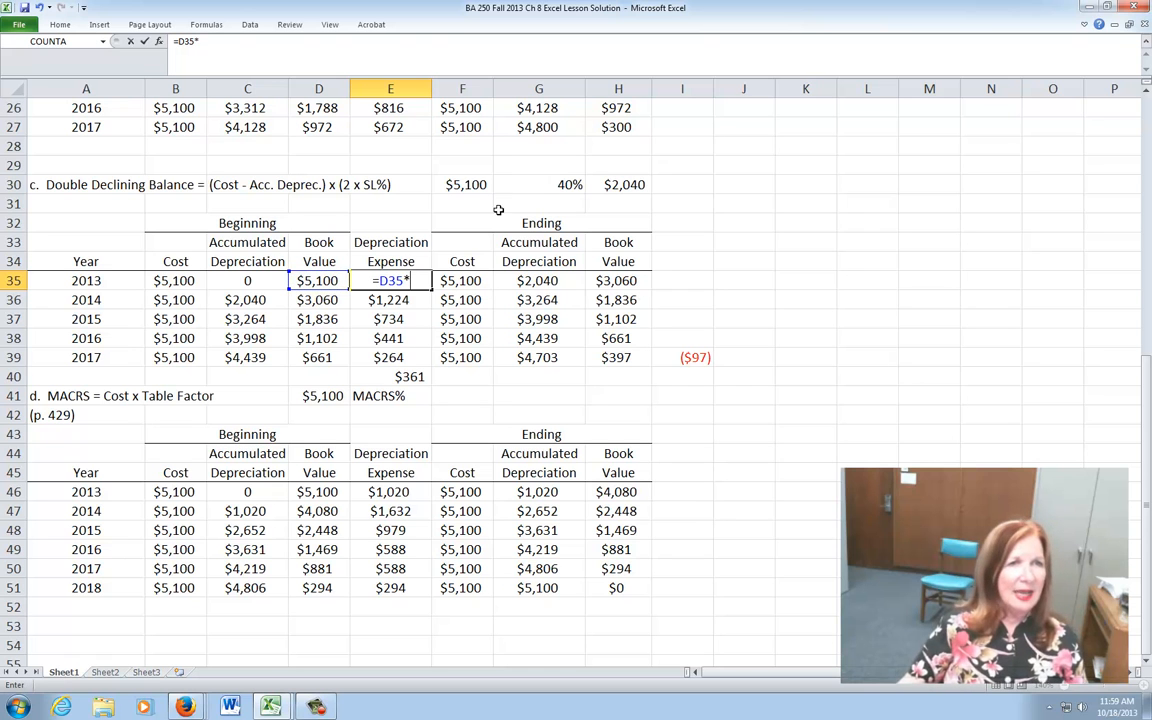
left_click(547, 186)
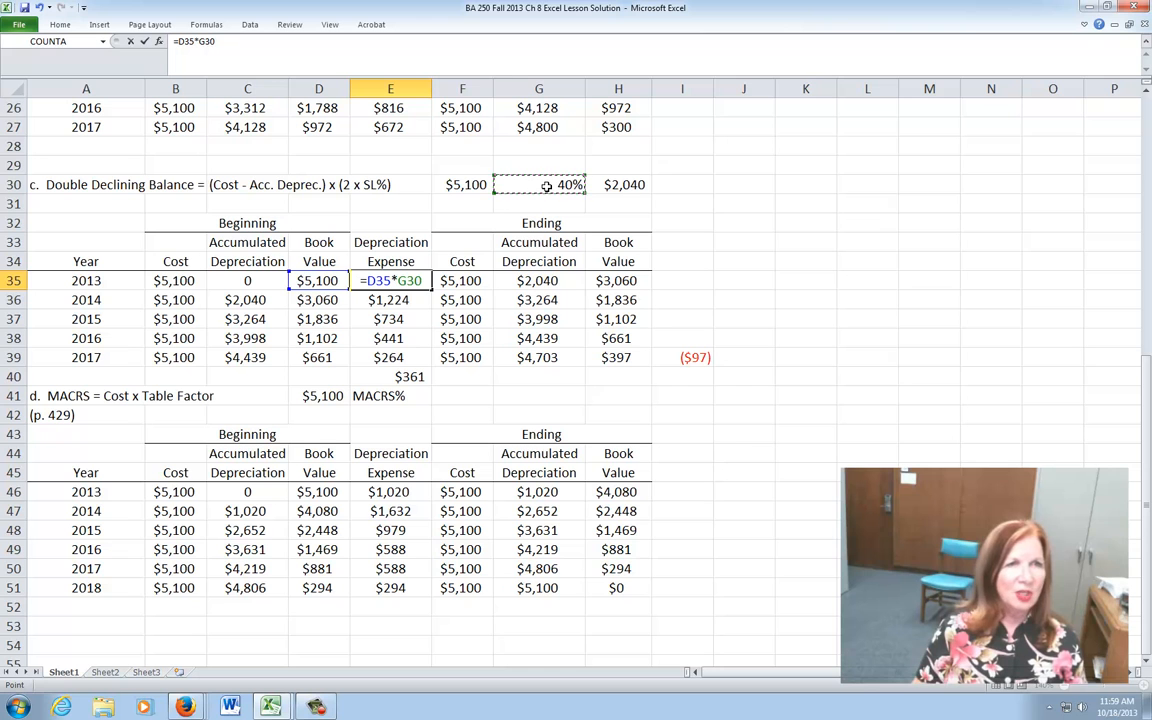
key("Return")
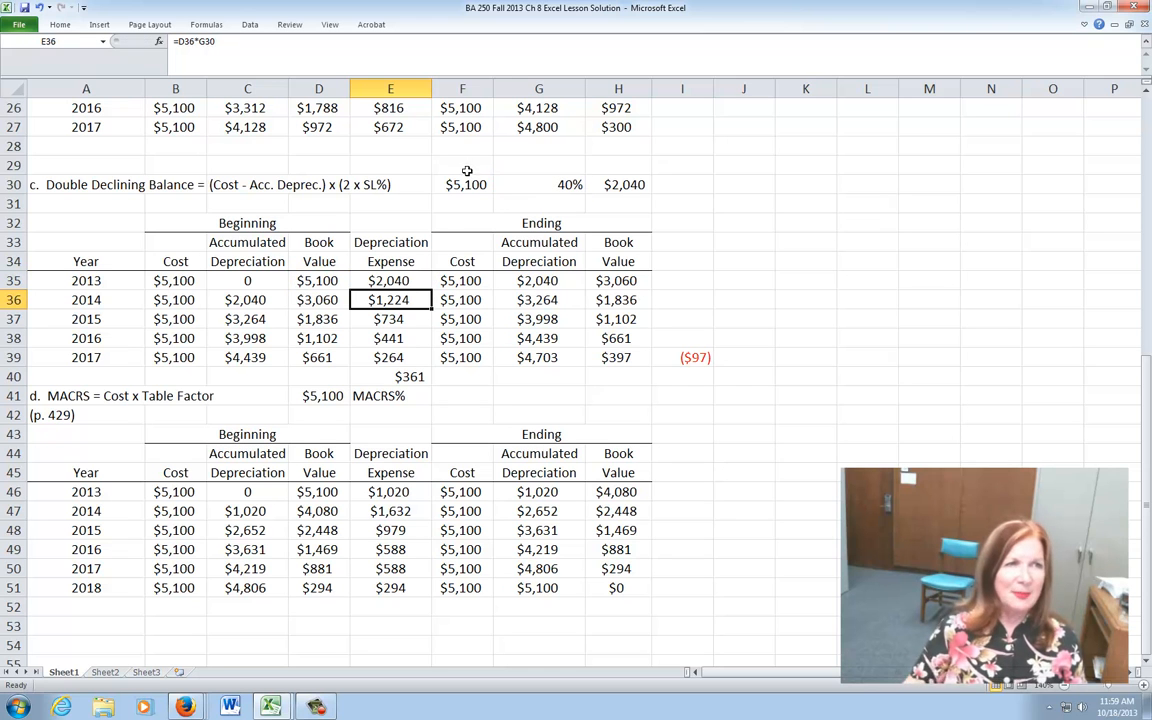
- Examine the 2013 double declining formulas from beginning book value in D35 through depreciation expense to ending book value in H35
left_click(310, 281)
left_click(390, 282)
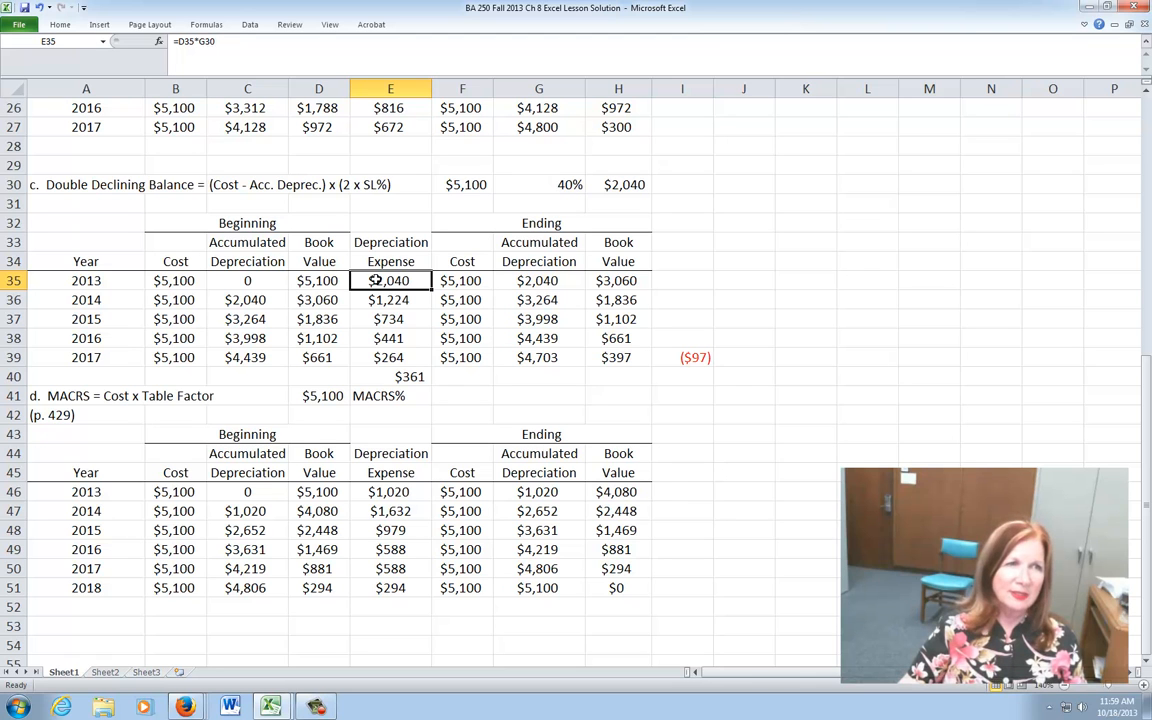
left_click(465, 281)
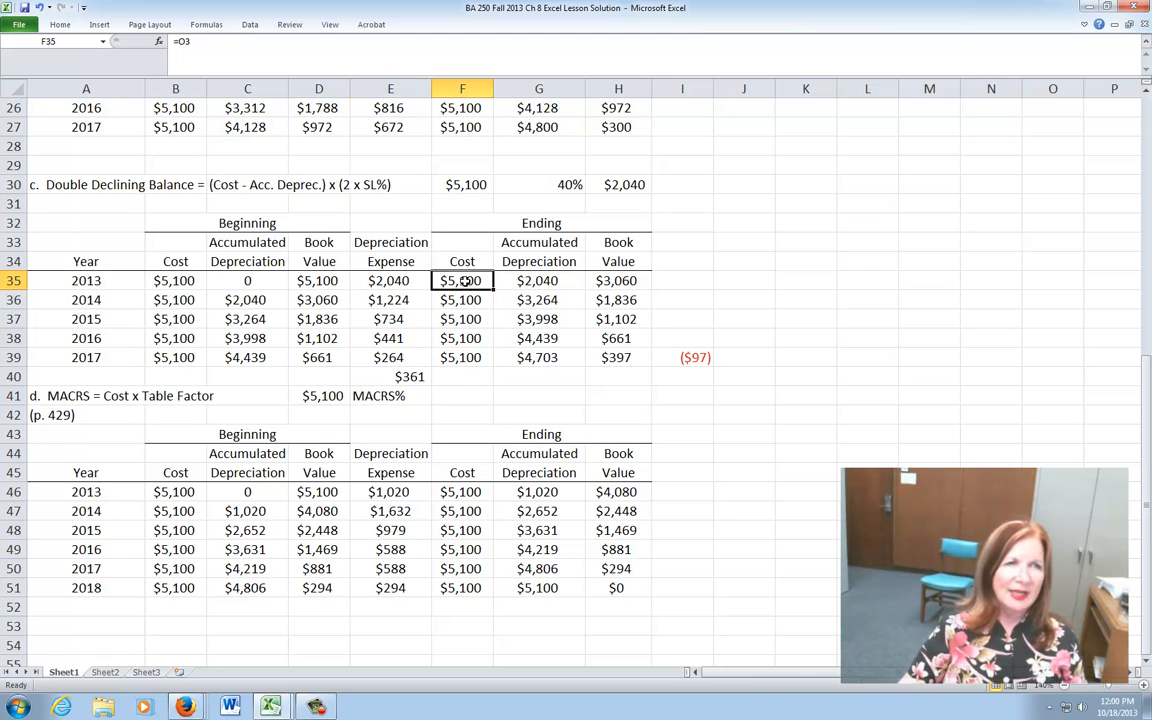
left_click(540, 283)
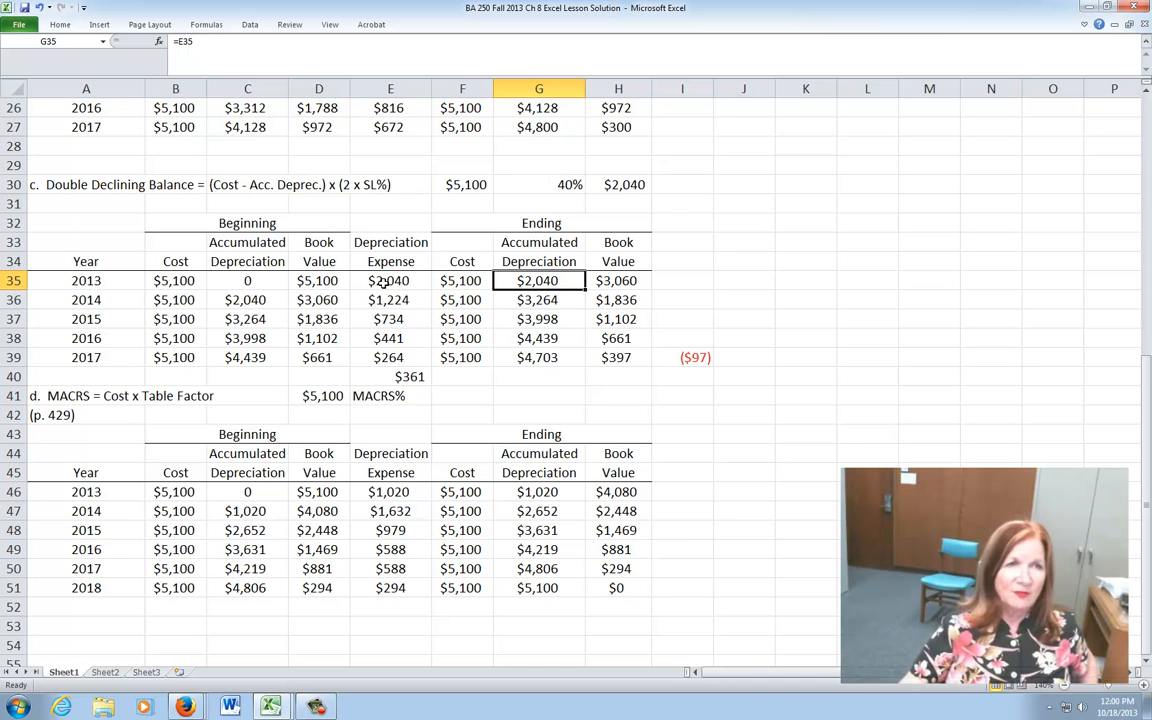
left_click(622, 282)
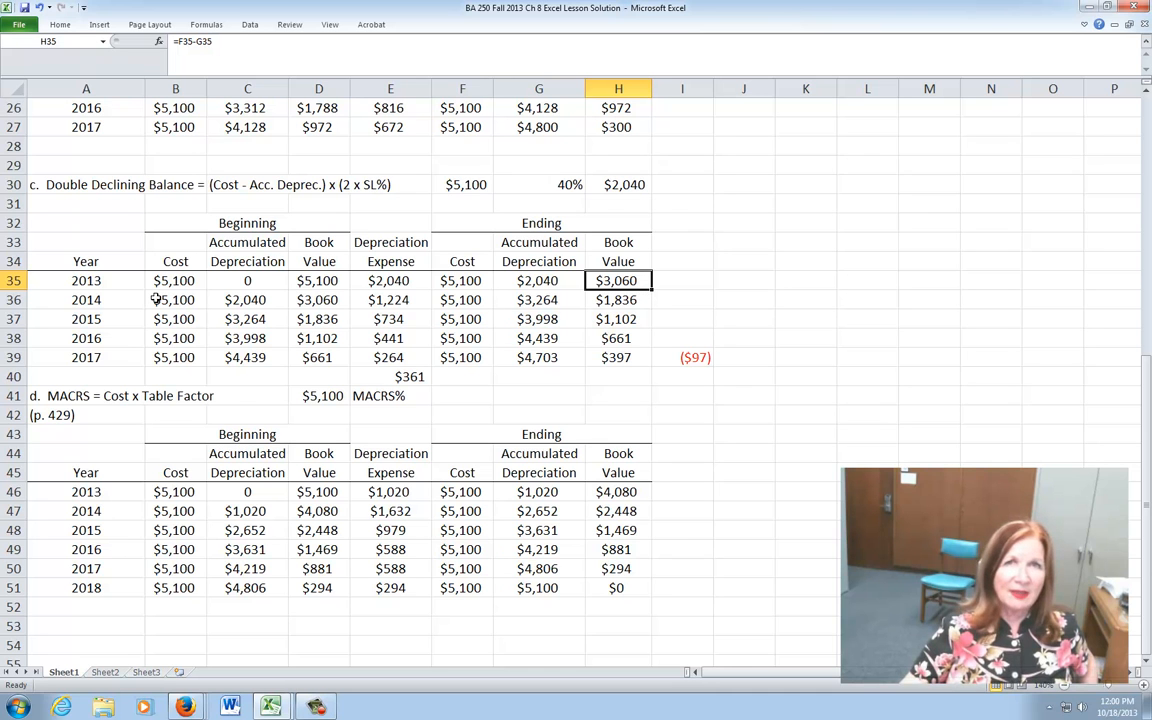
- Examine the 2014 double declining formulas across B36 to H36, from beginning cost through depreciation expense to ending book value
left_click(168, 299)
left_click(245, 299)
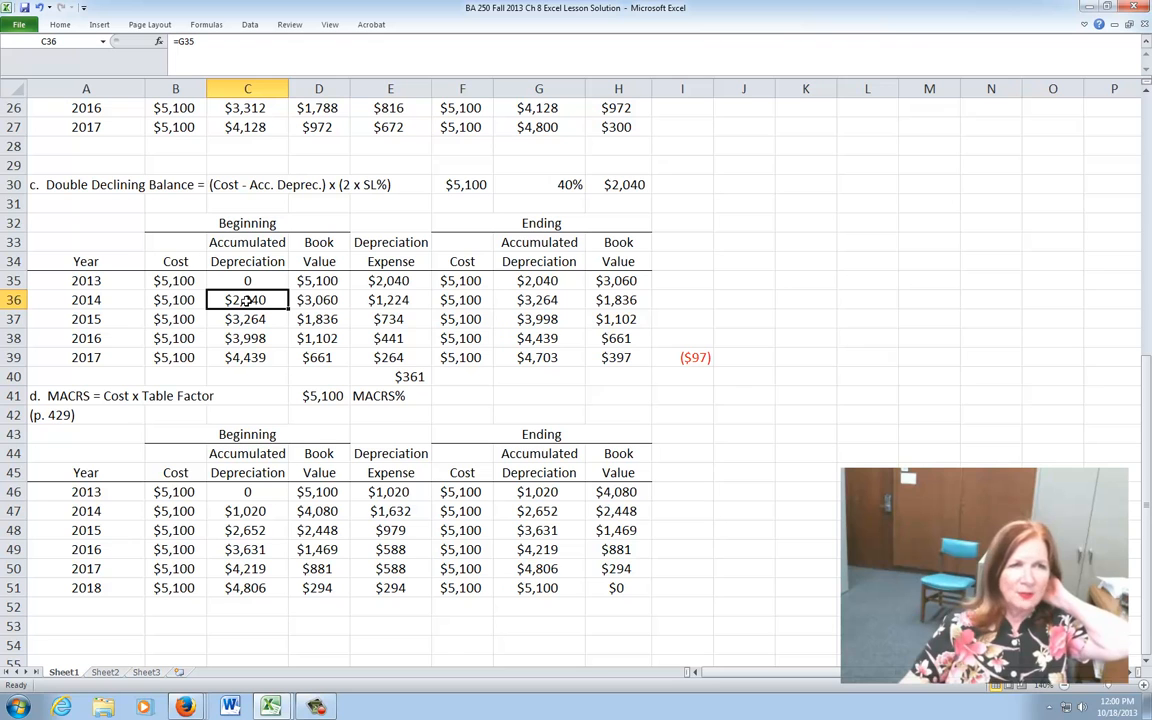
left_click(318, 300)
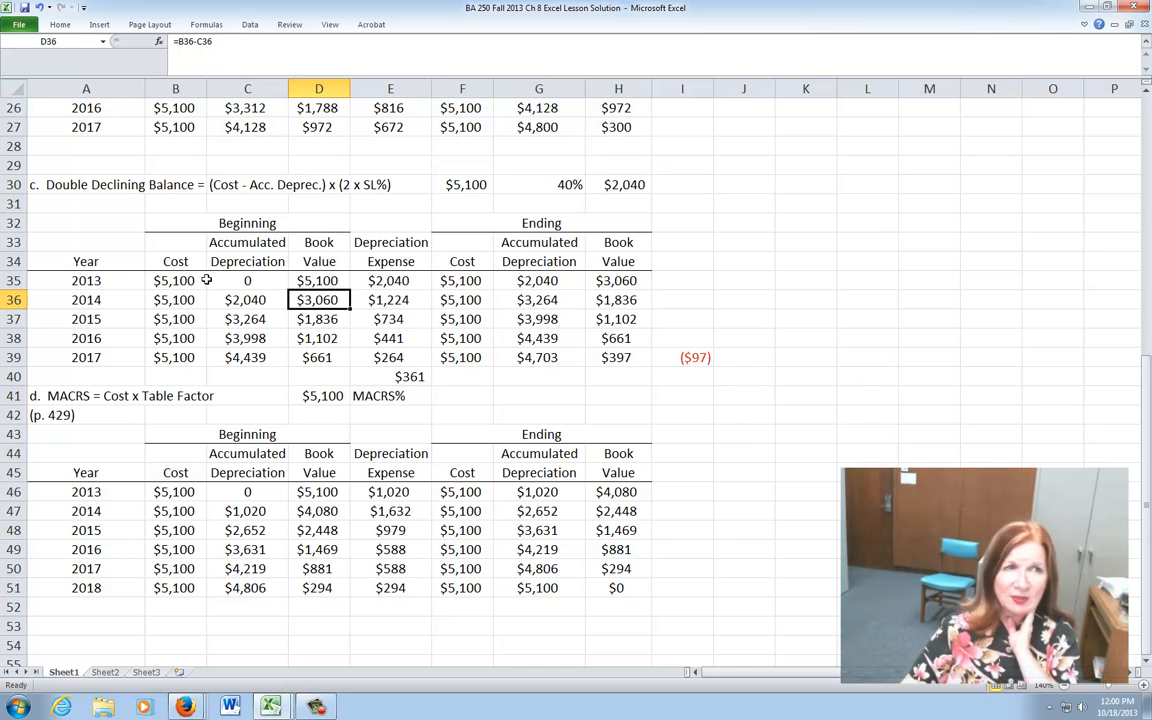
left_click(387, 300)
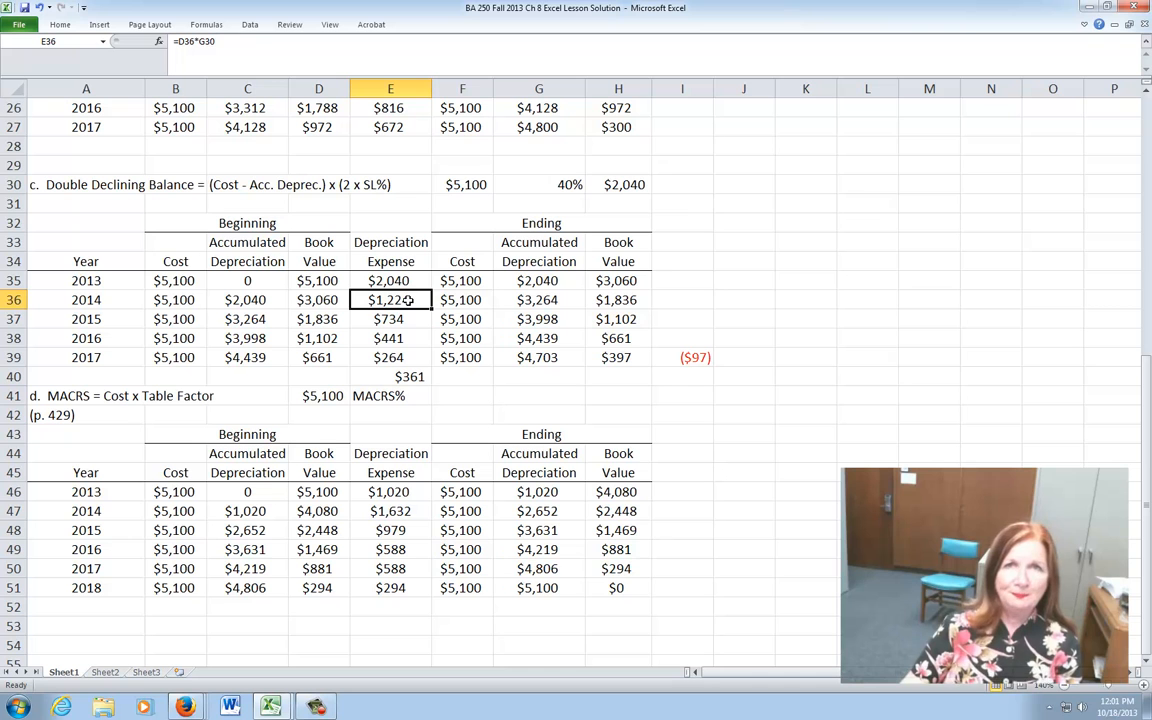
left_click(478, 300)
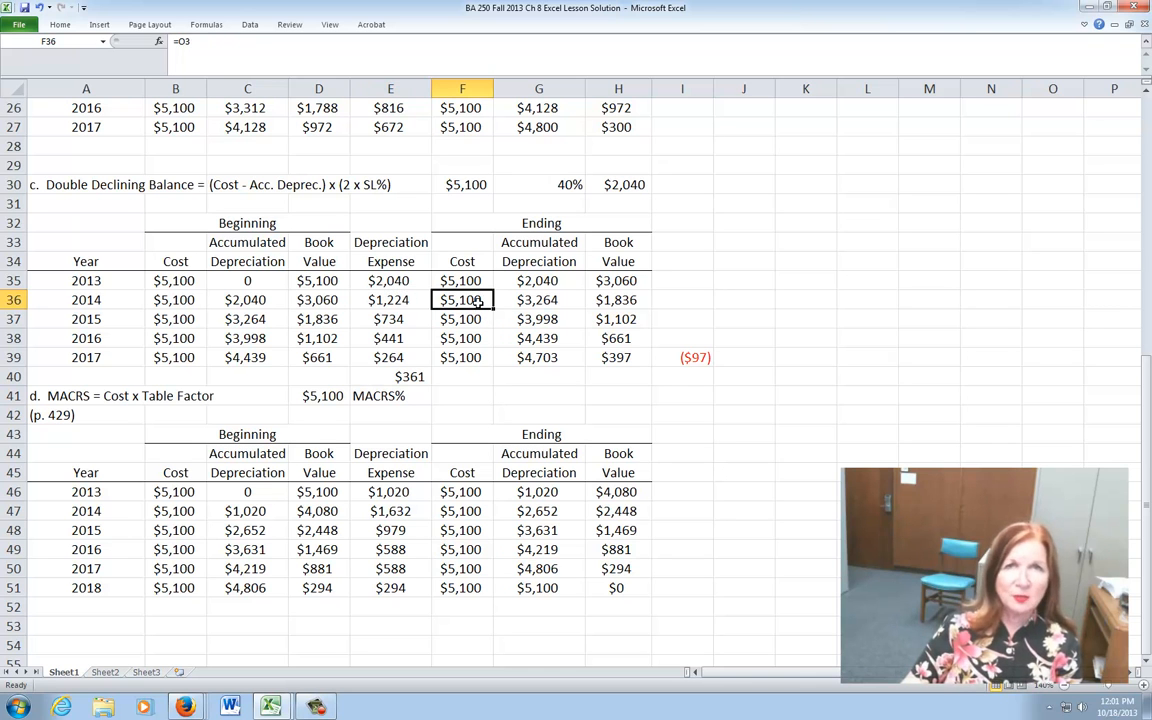
left_click(538, 301)
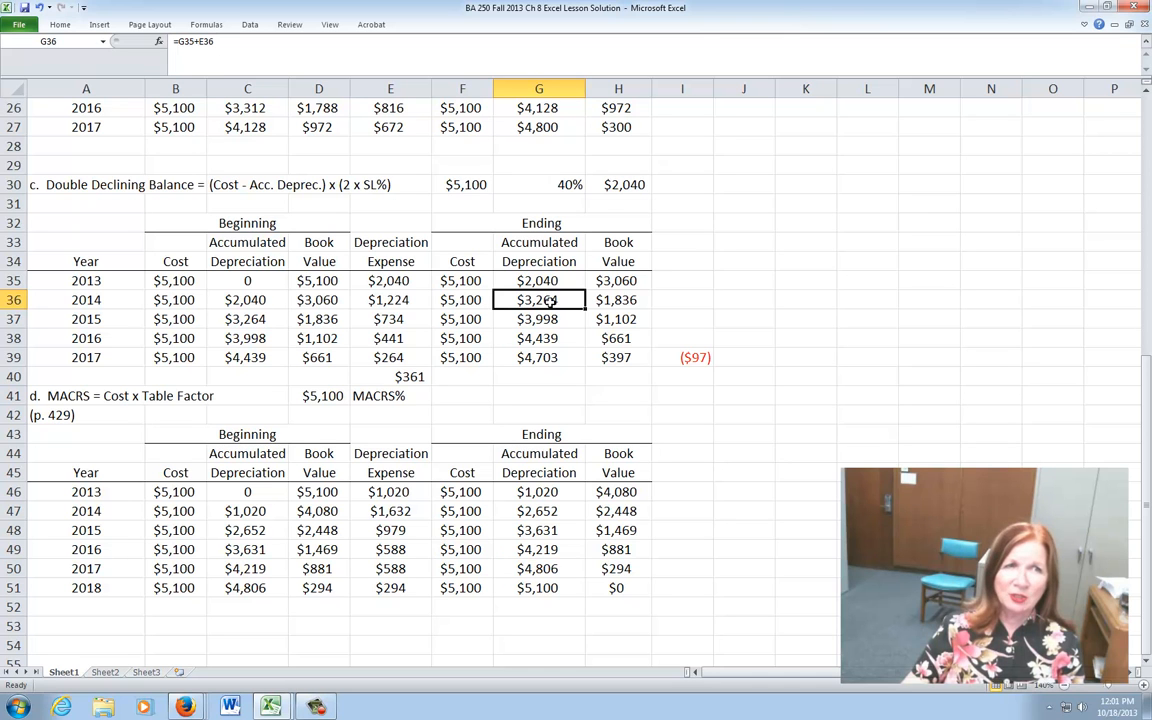
left_click(624, 301)
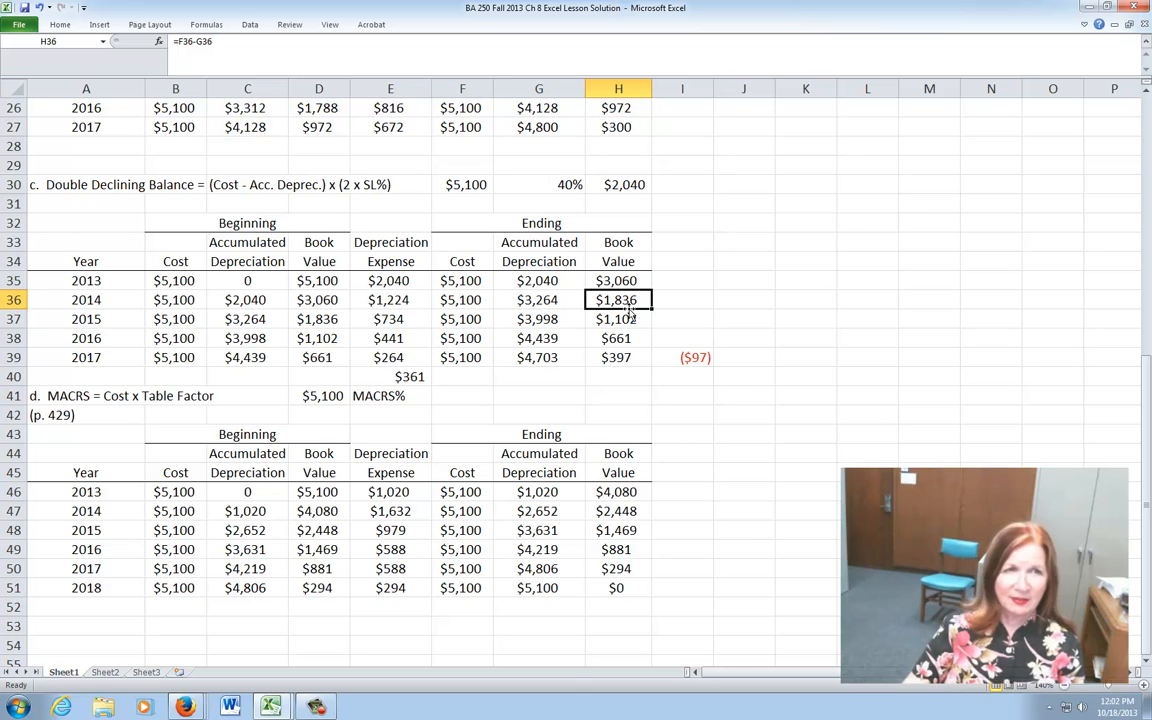
- Examine the 2015 double declining formulas in row 37, checking how the expense in E37 depends on the beginning book value in D37
left_click(157, 320)
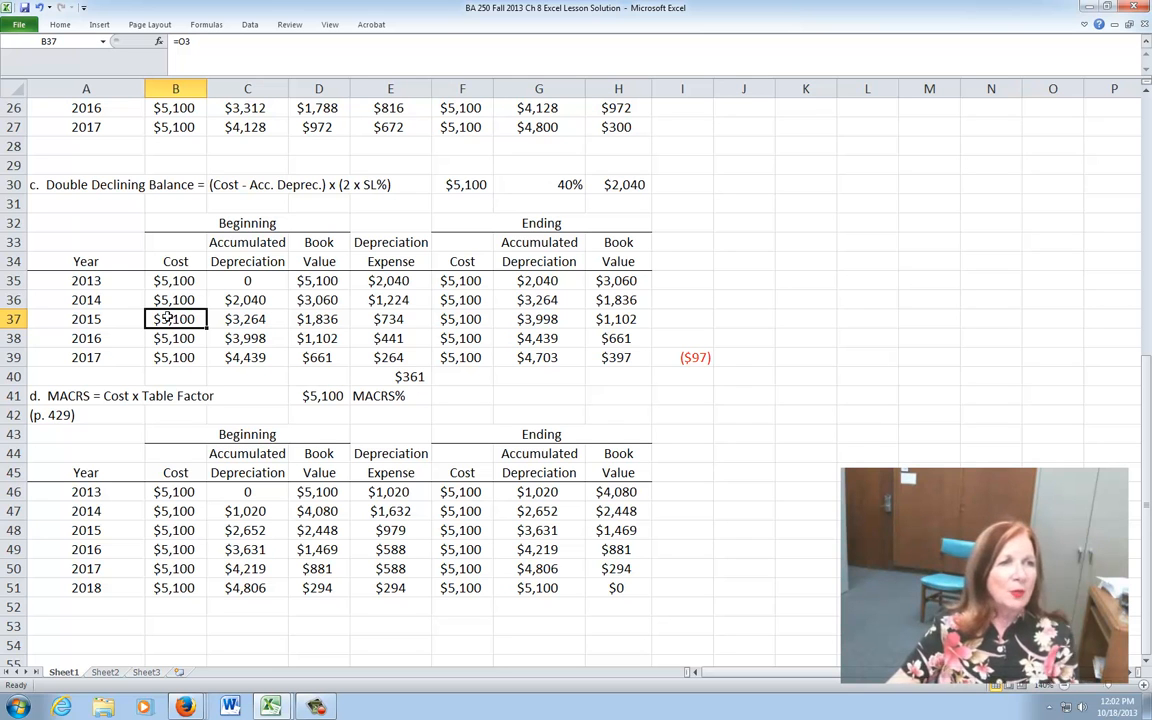
left_click(244, 319)
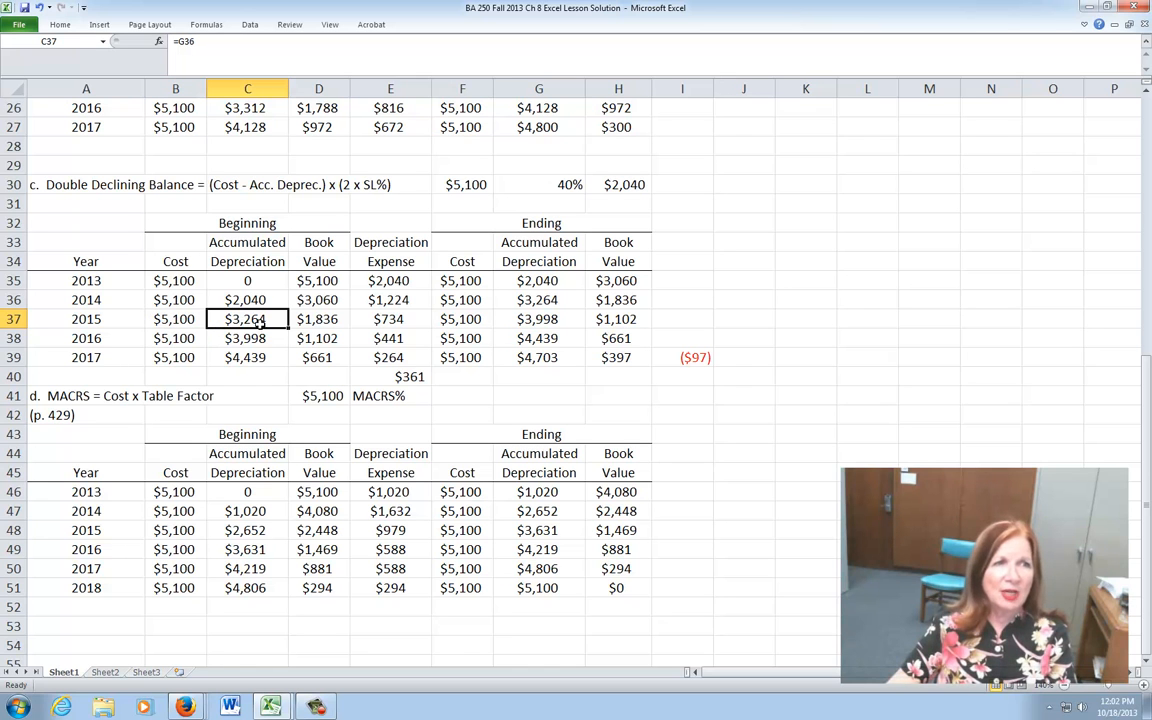
left_click(318, 319)
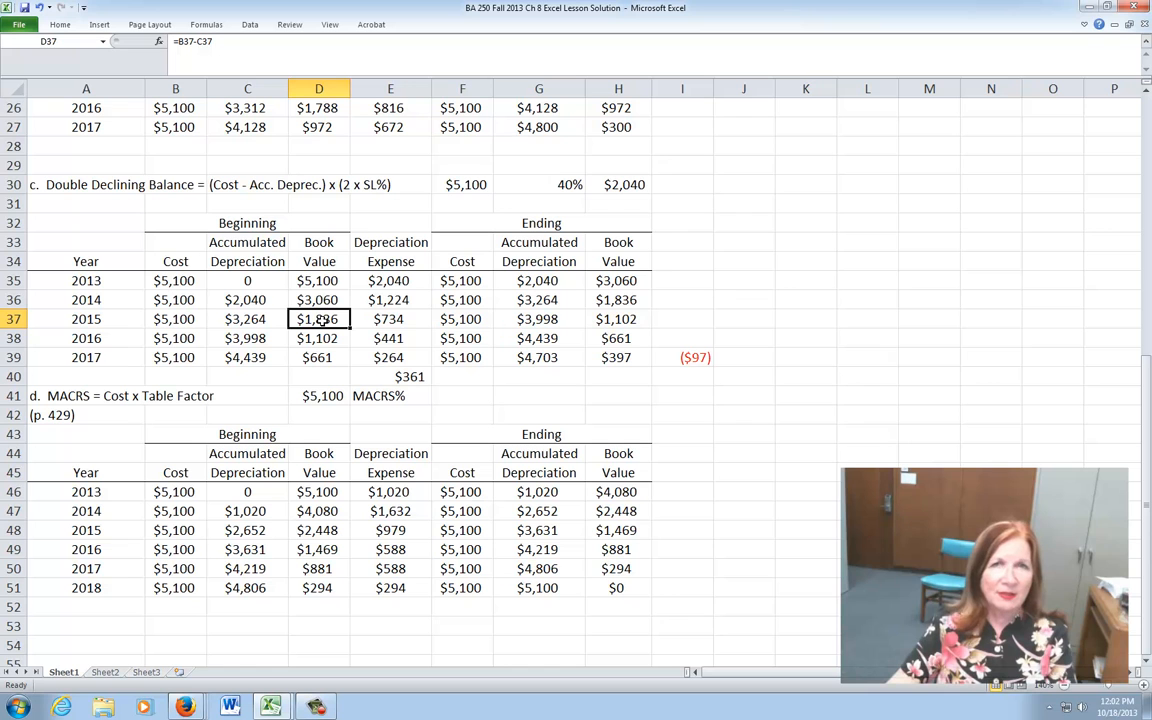
left_click(392, 320)
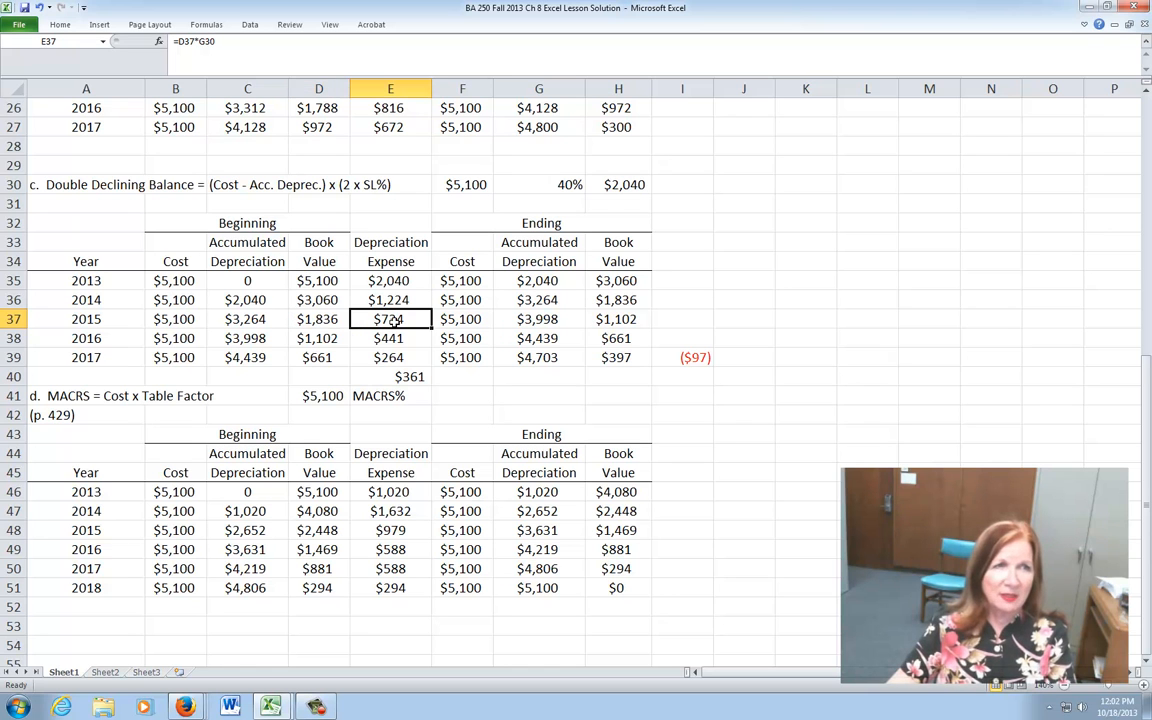
left_click(316, 320)
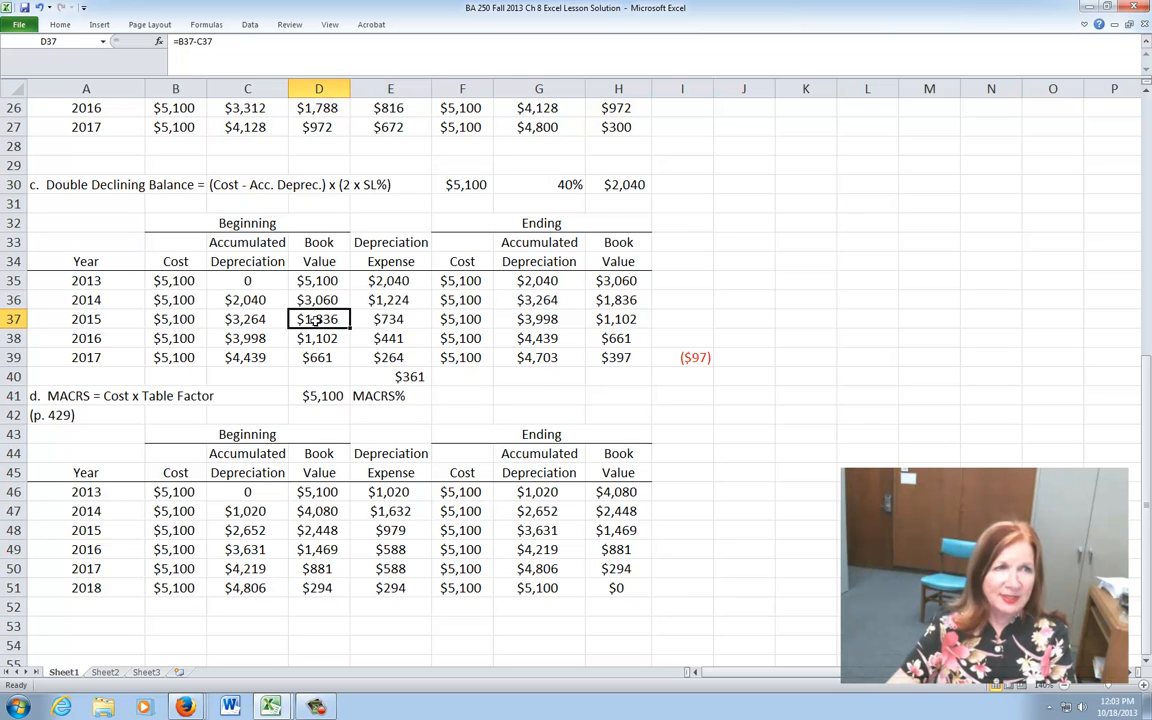
left_click(379, 322)
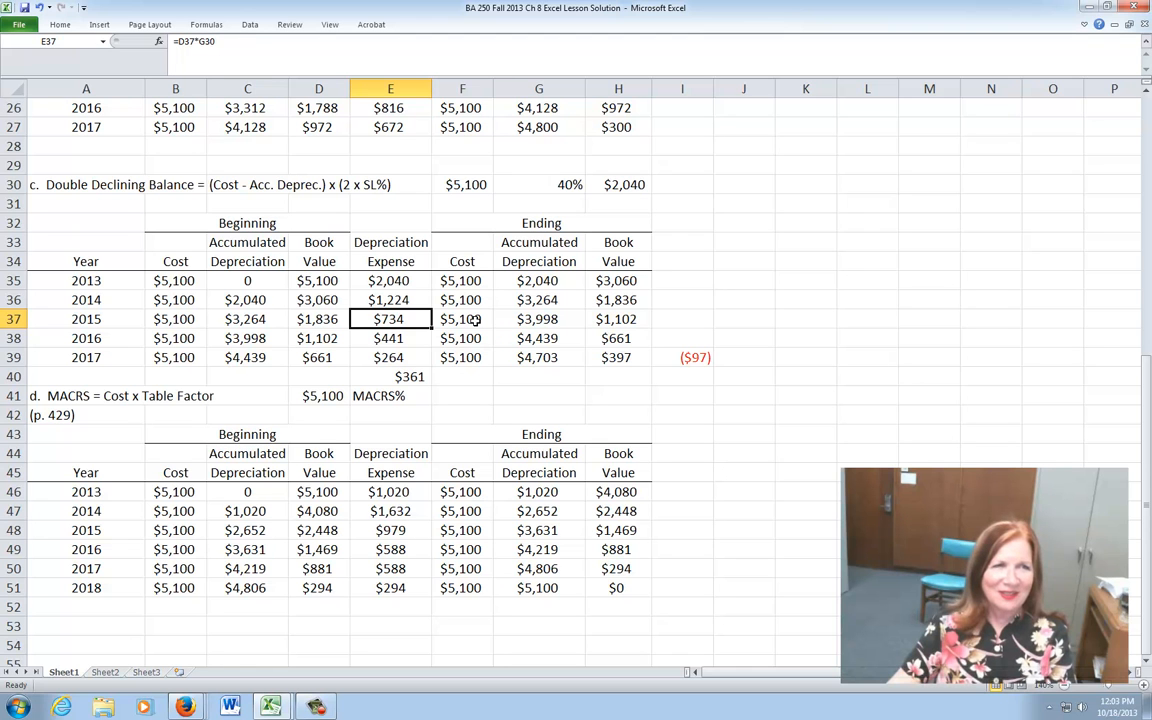
left_click(539, 319)
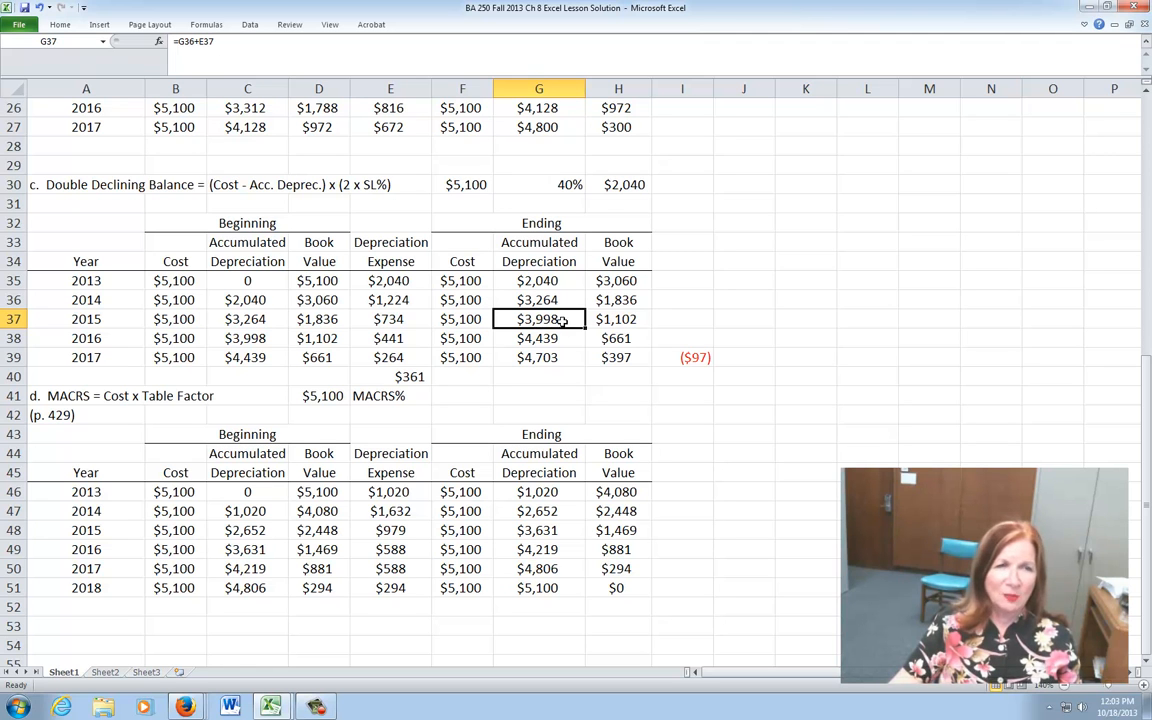
left_click(612, 320)
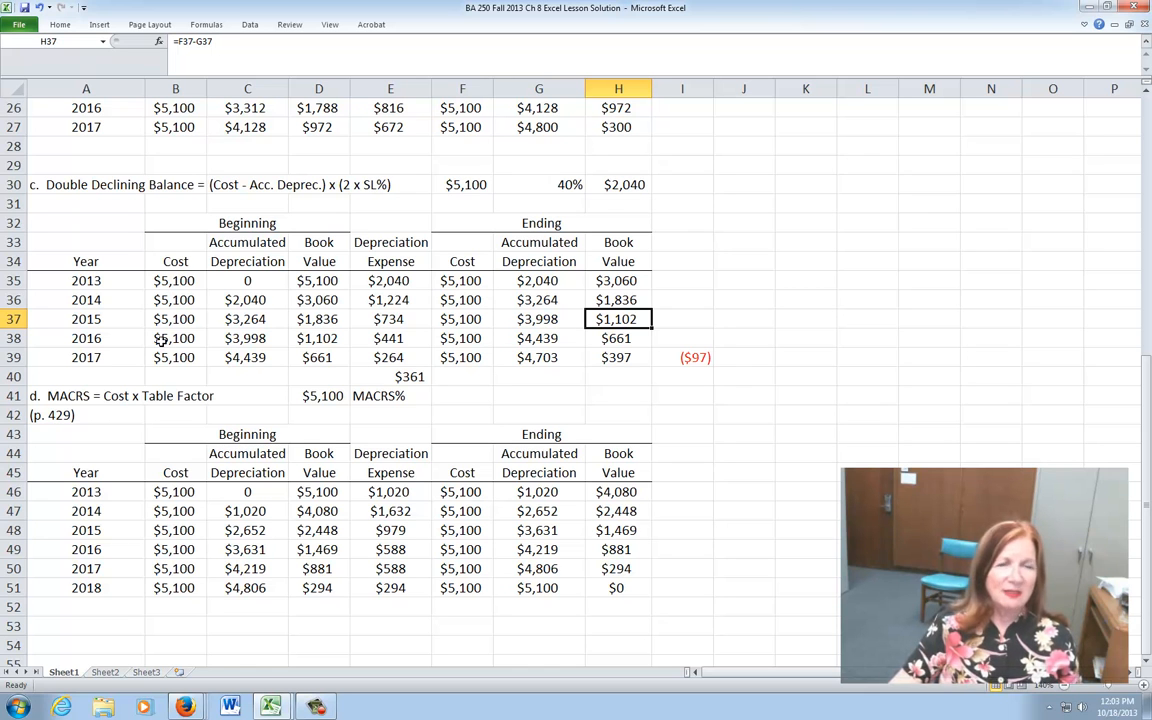
- Examine the 2016 double declining formulas across B38 to H38, including the accumulated depreciation and book value calculations
left_click(166, 338)
left_click(228, 338)
left_click(315, 341)
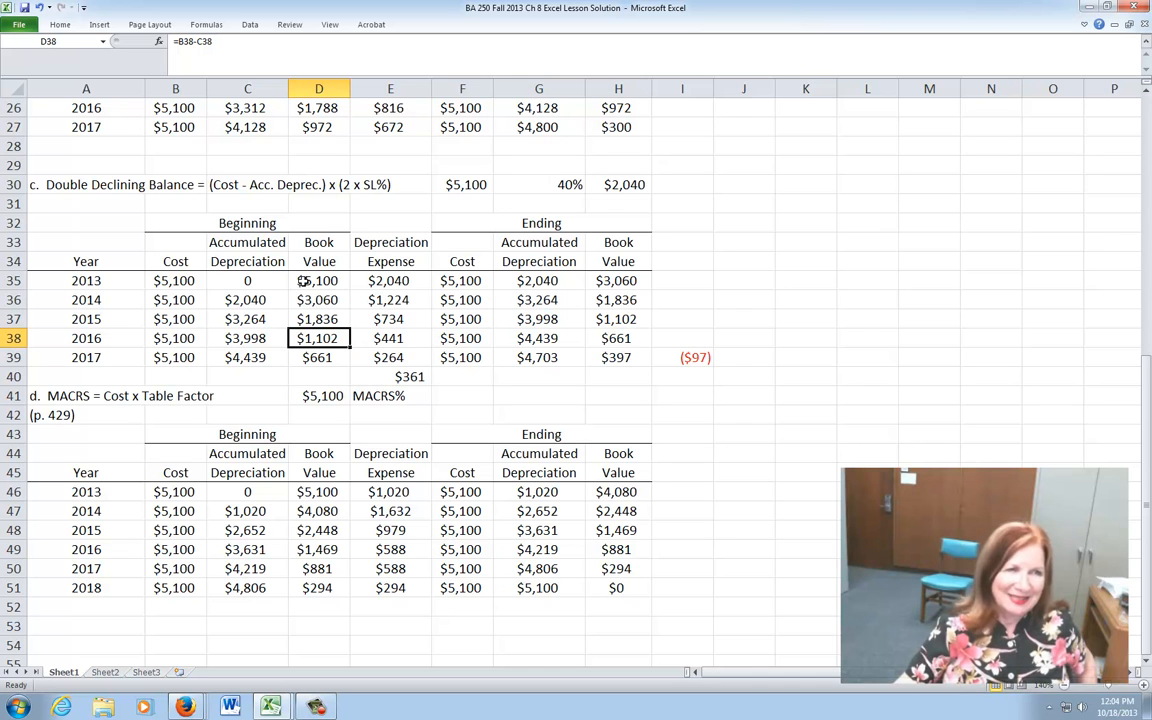
left_click(399, 338)
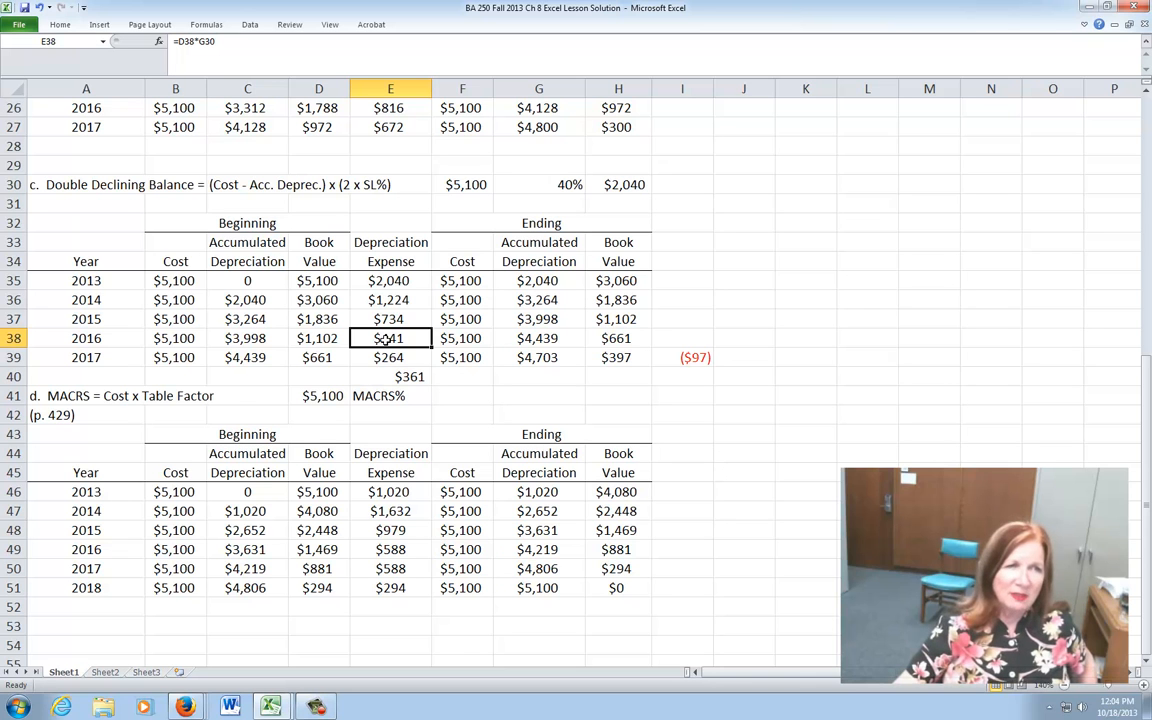
left_click(469, 339)
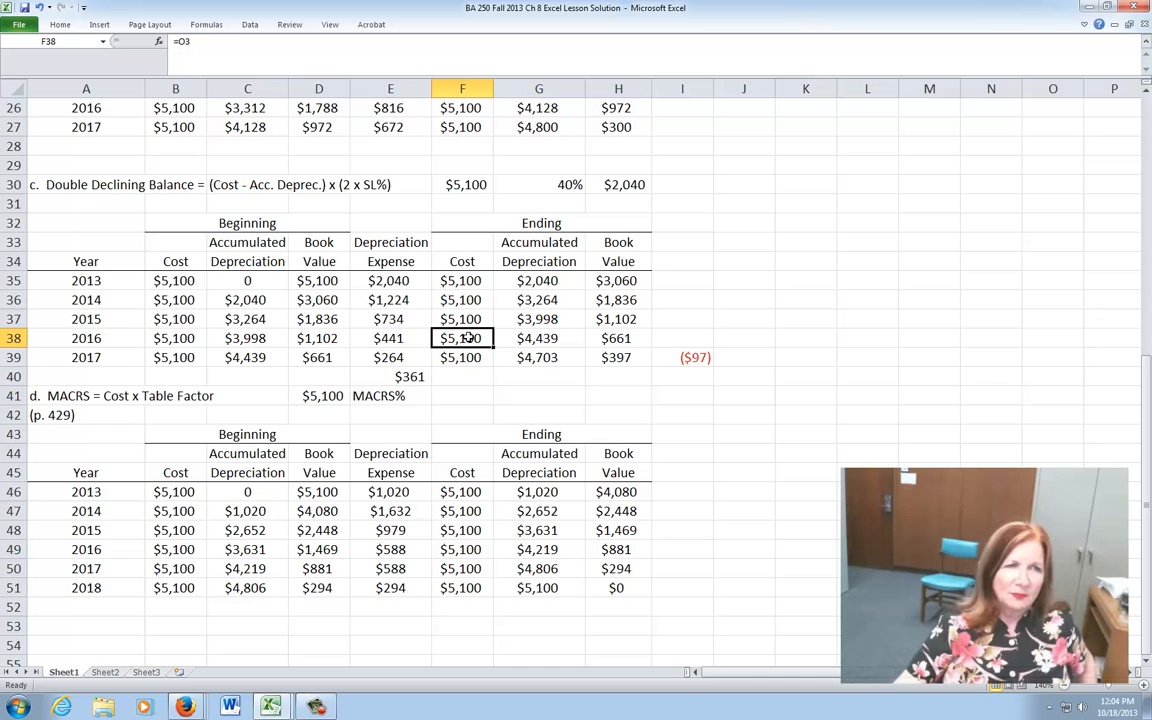
left_click(548, 345)
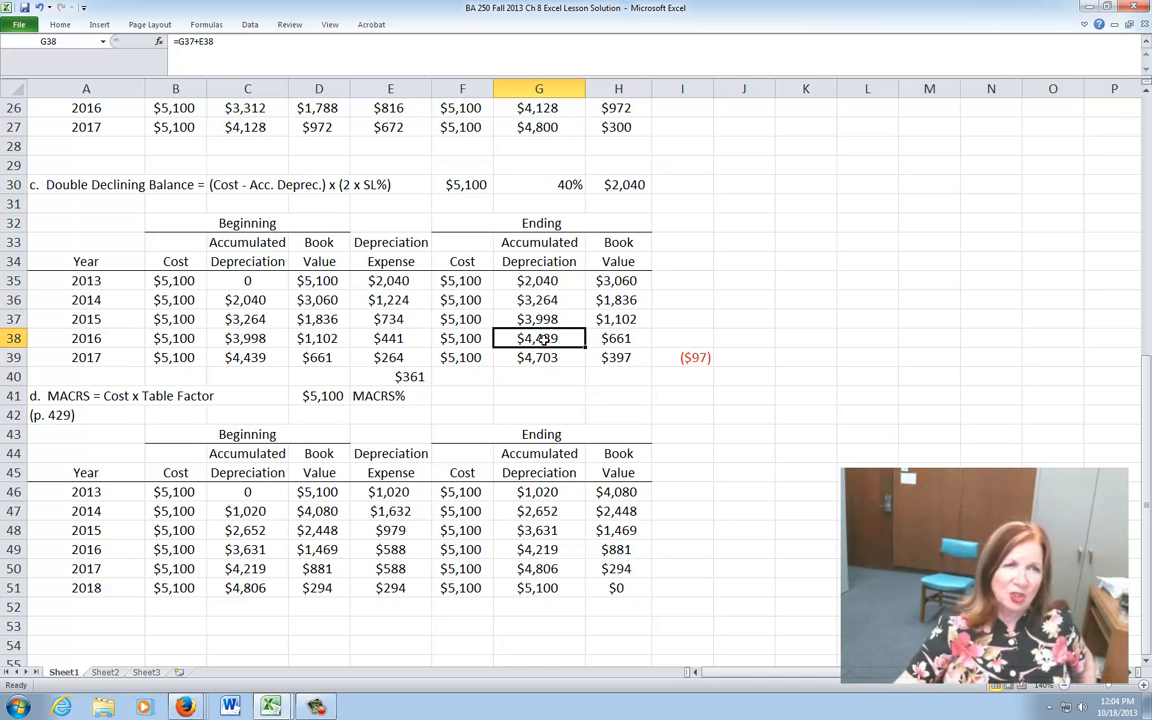
left_click(622, 340)
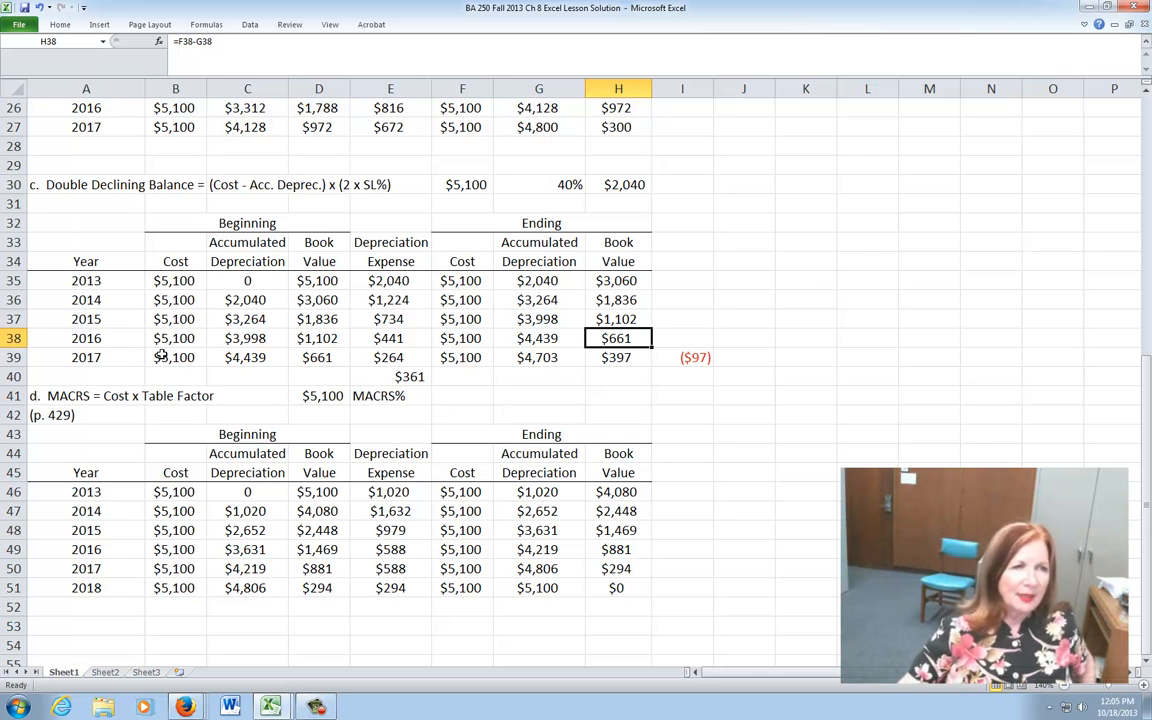
- Examine the 2017 double declining beginning balances in B39 to D39, the depreciation expense in E39 and the ending book value in H39
left_click(172, 358)
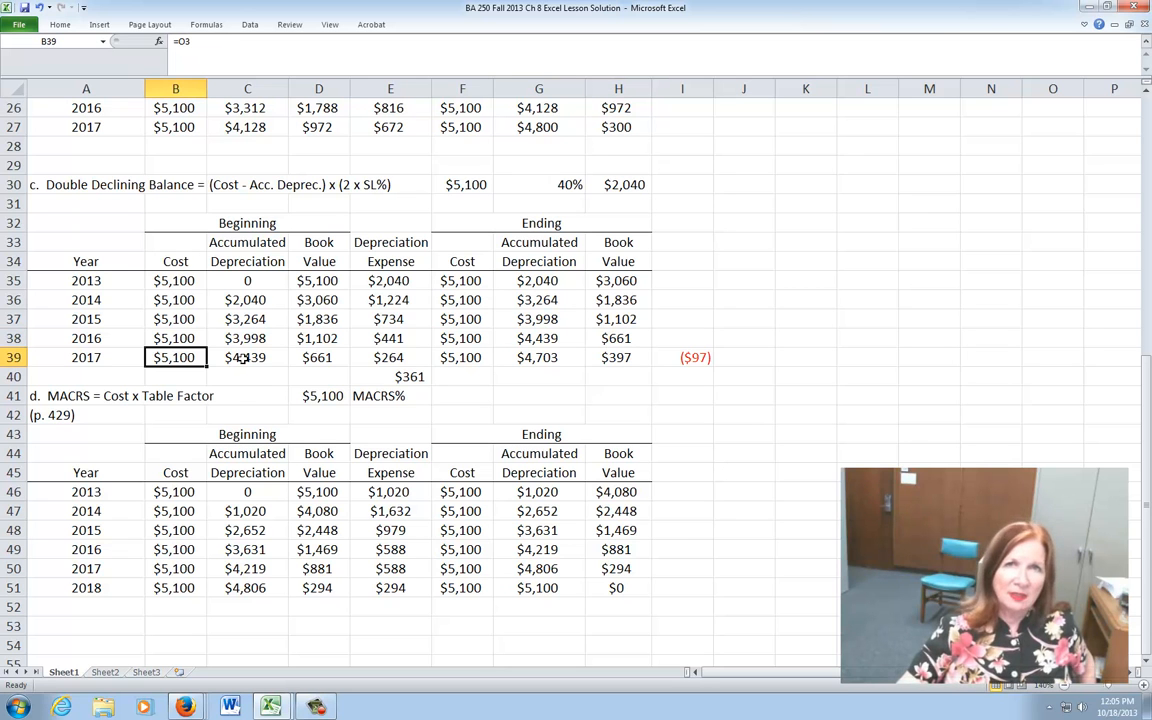
left_click(243, 358)
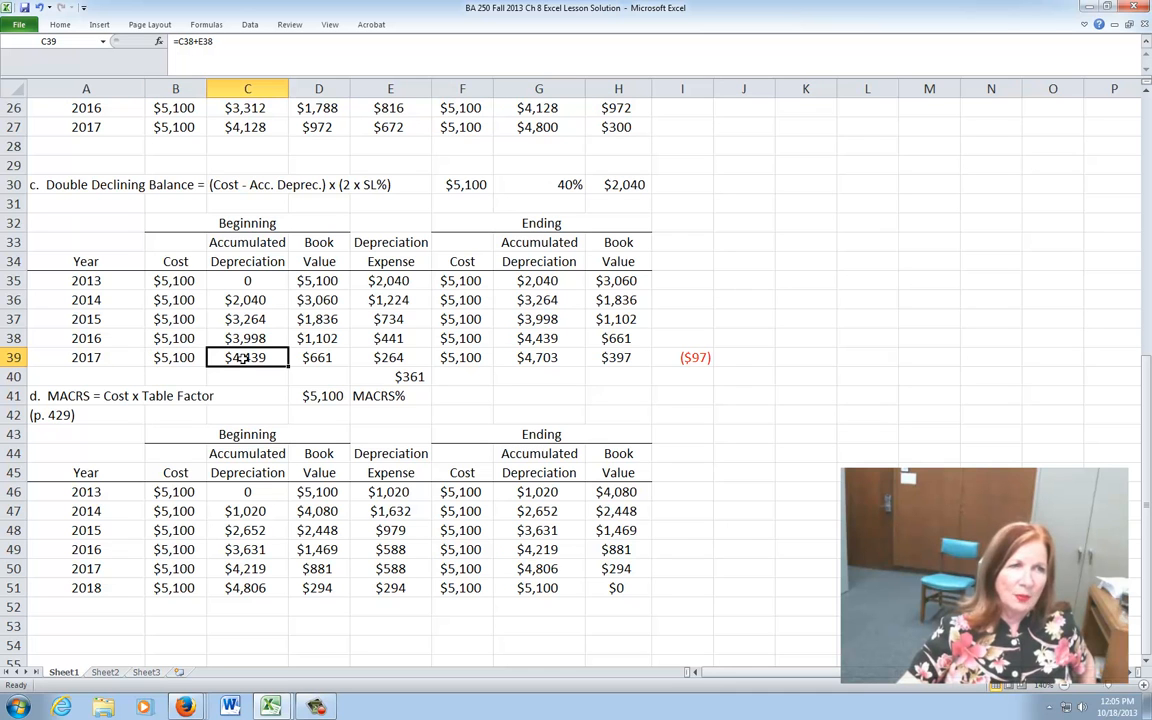
left_click(323, 358)
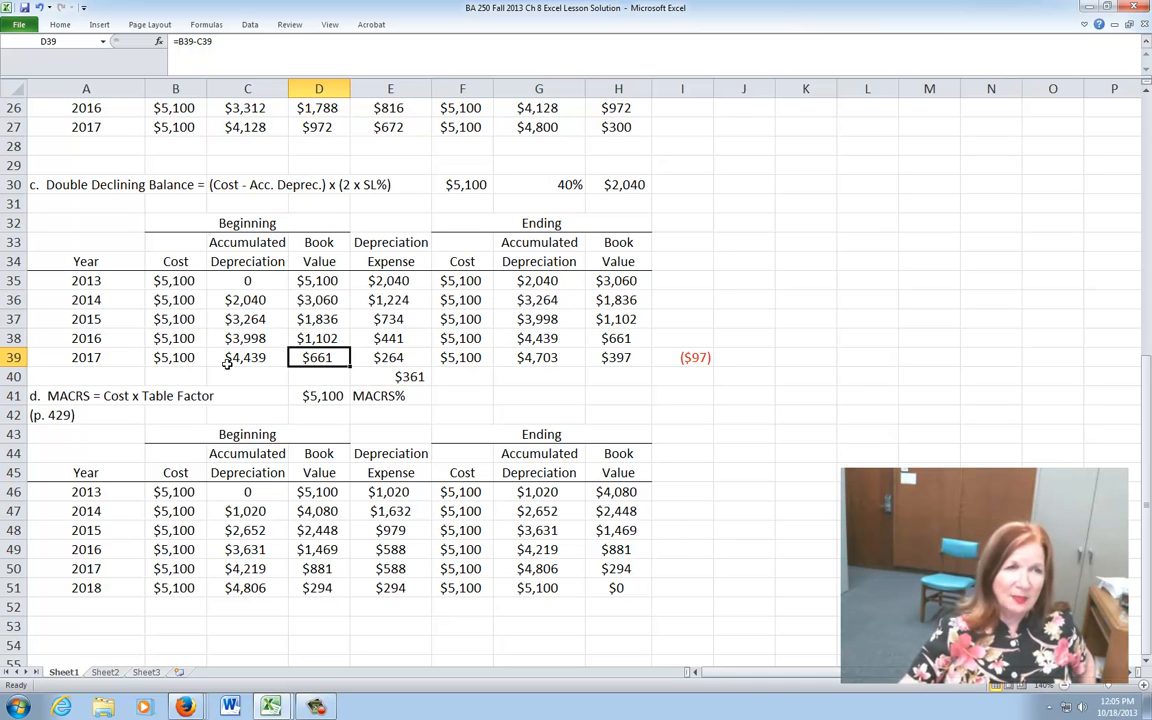
left_click(395, 361)
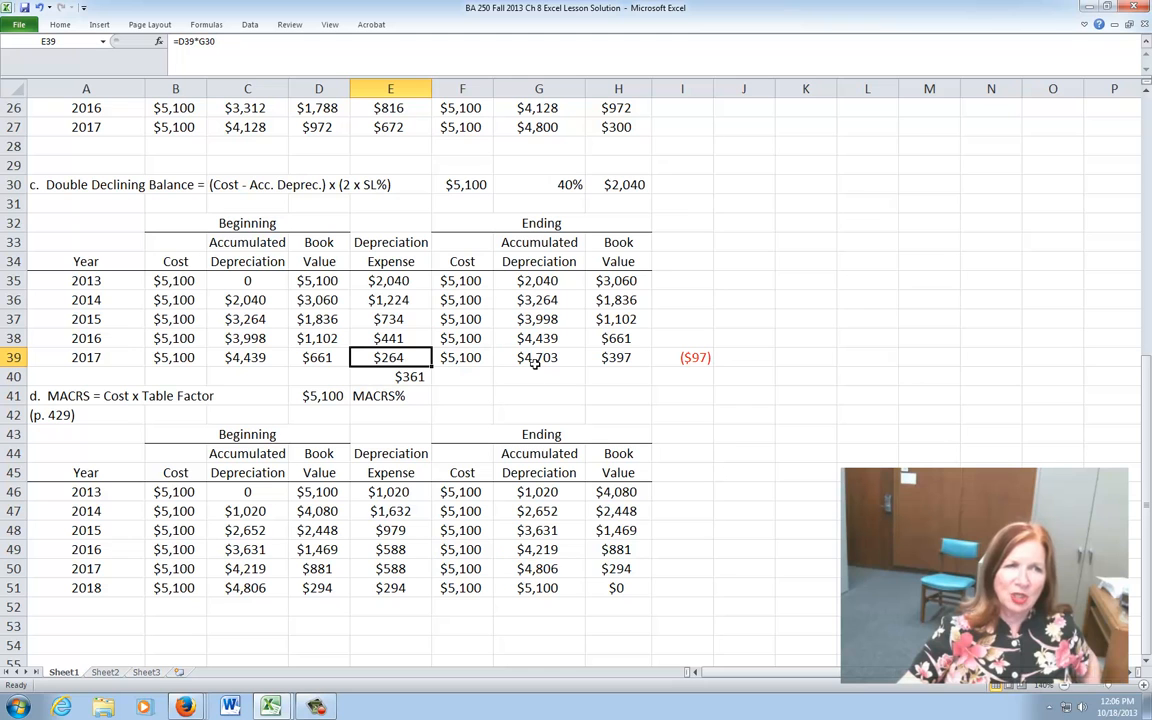
left_click(645, 360)
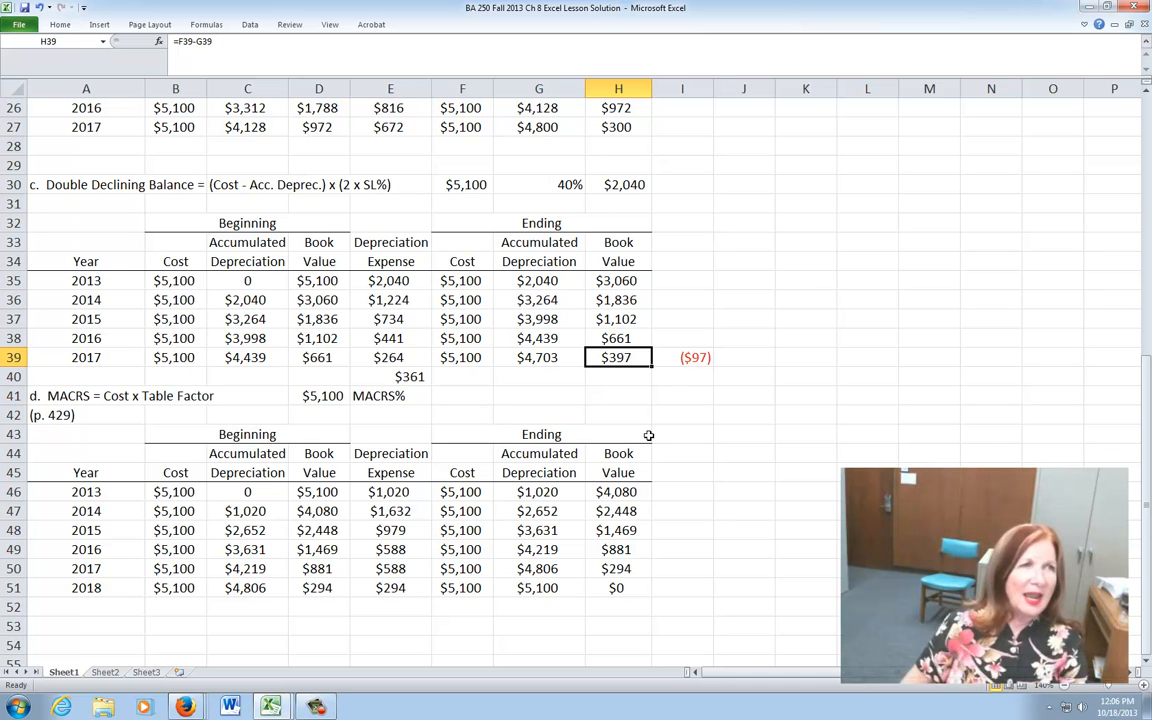
- Compare the 2017 depreciation expense formula in E39 with the adjusted expense formula in E40
scroll(820, 421, "down", 1)
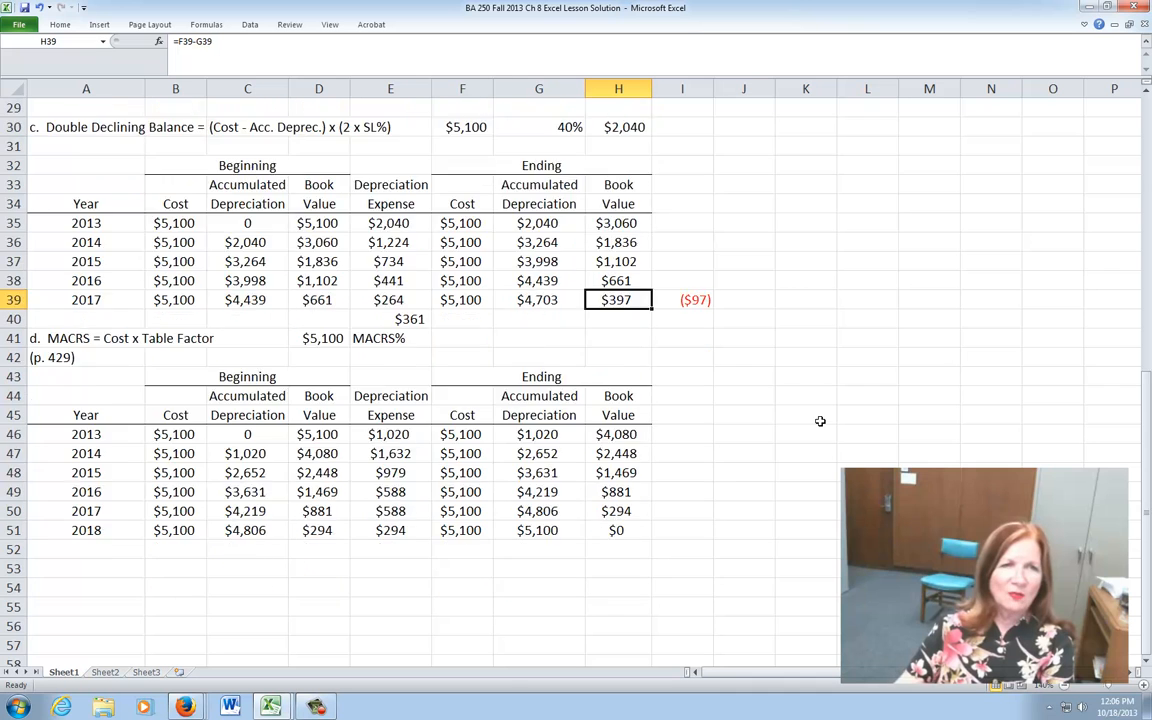
scroll(820, 421, "down", 2)
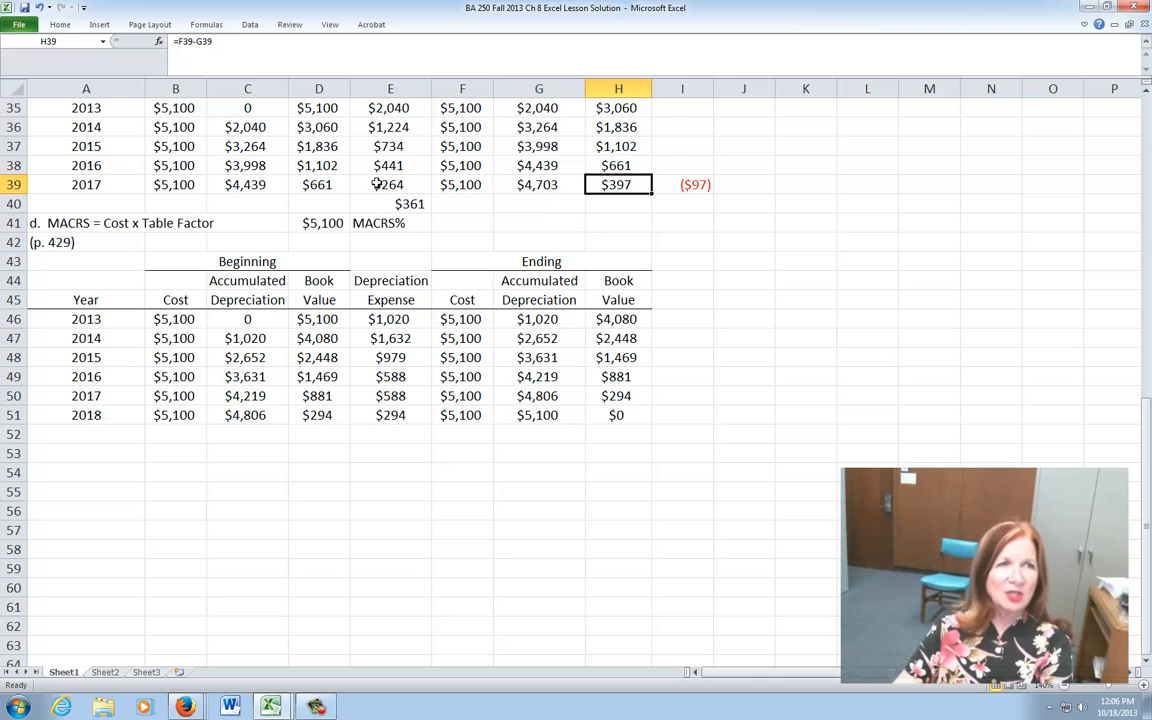
left_click(376, 184)
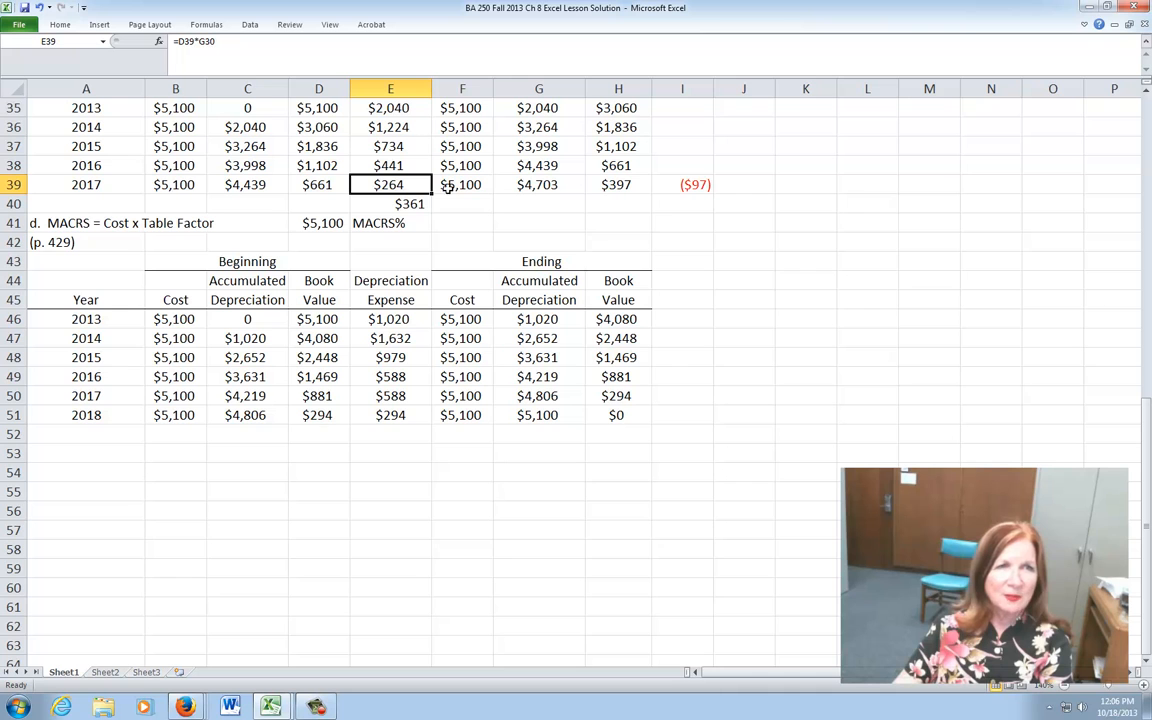
left_click(400, 204)
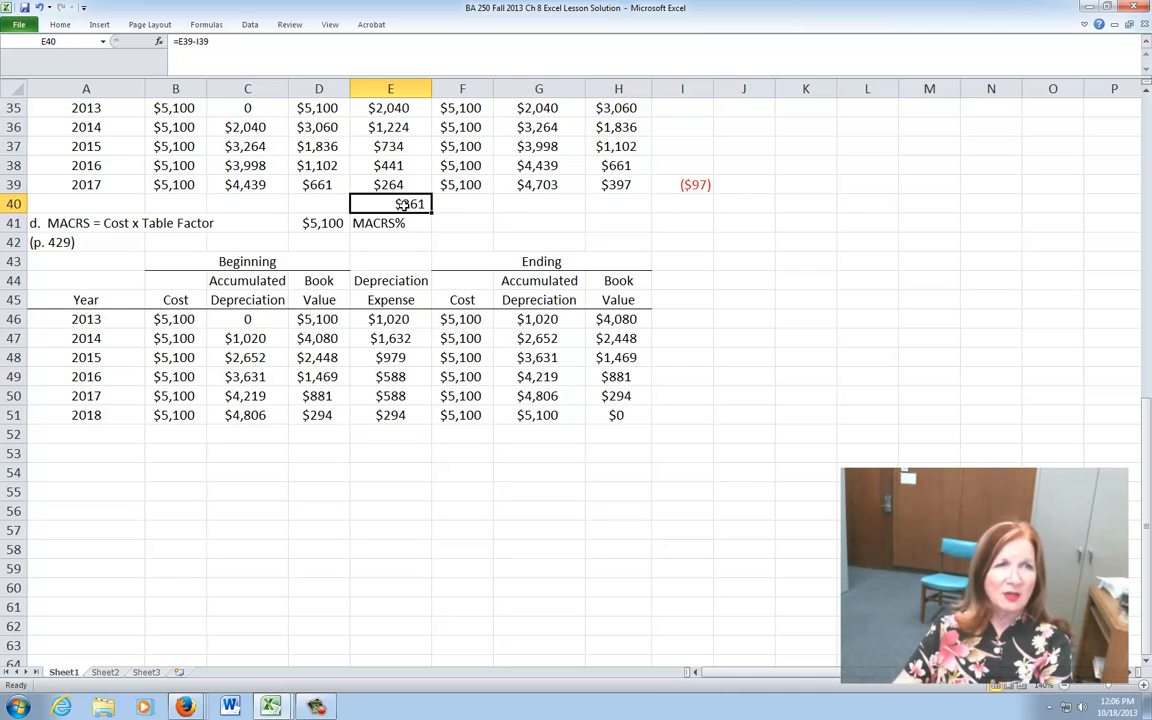
- Try to change the 2017 depreciation expense formula in E39 to =(D39*G30)-I39, and undo the edit
left_click(384, 186)
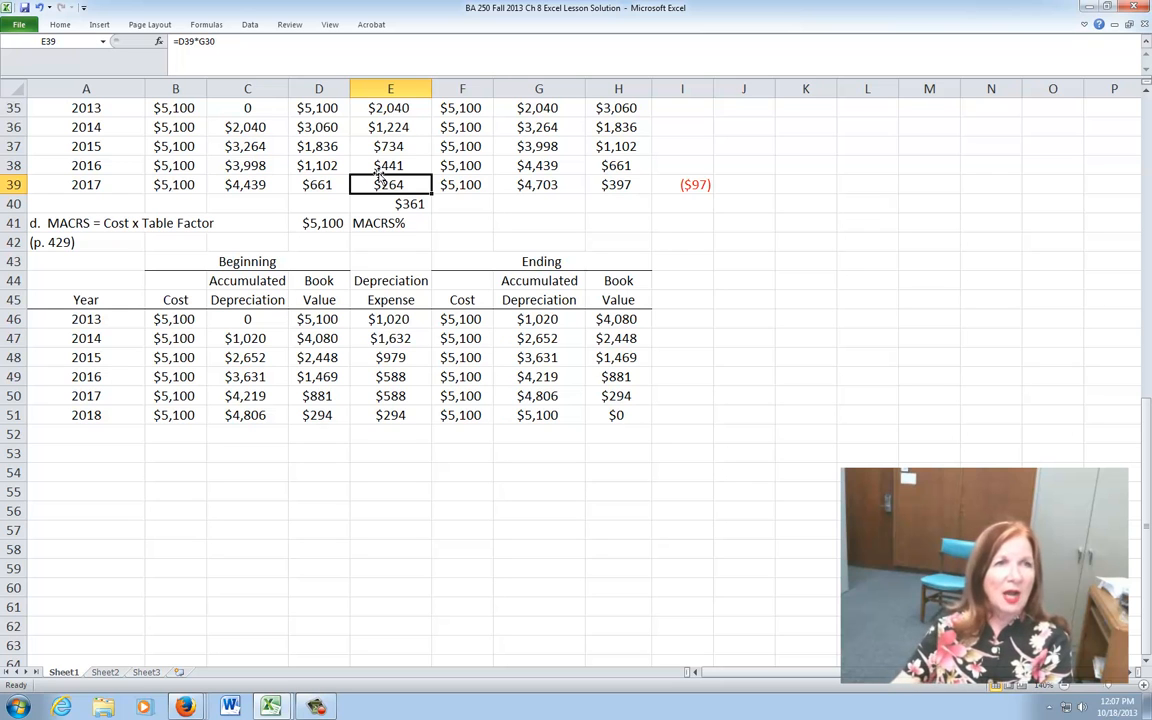
left_click(177, 41)
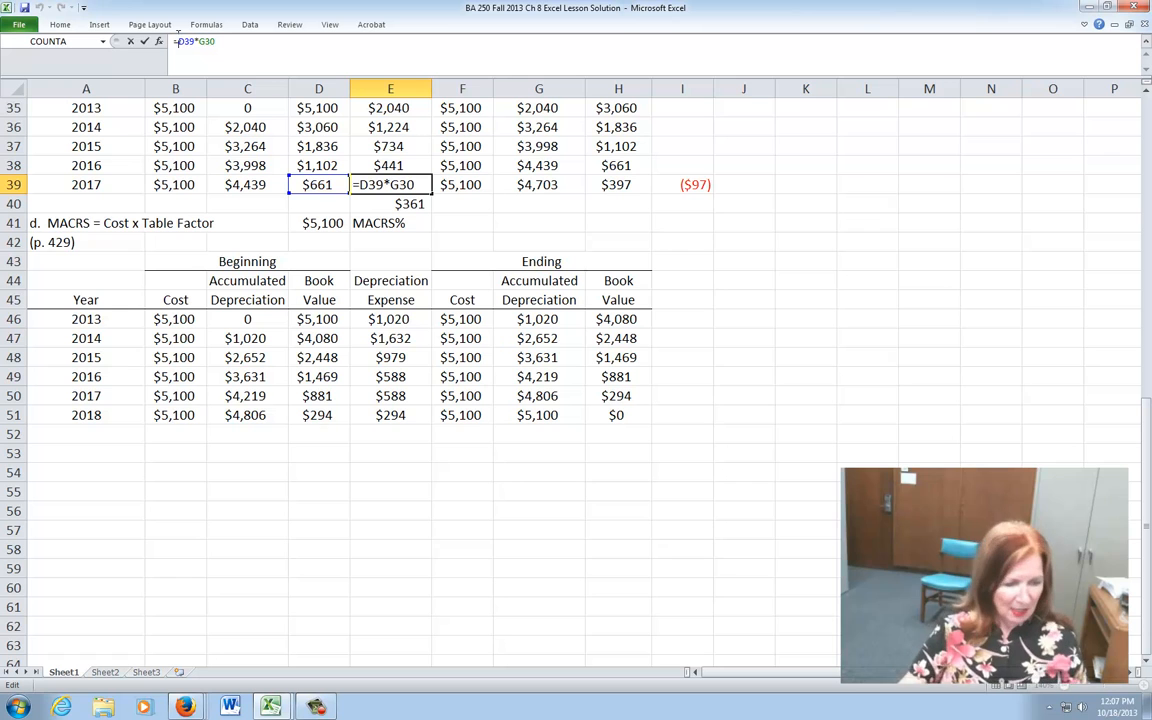
type("(")
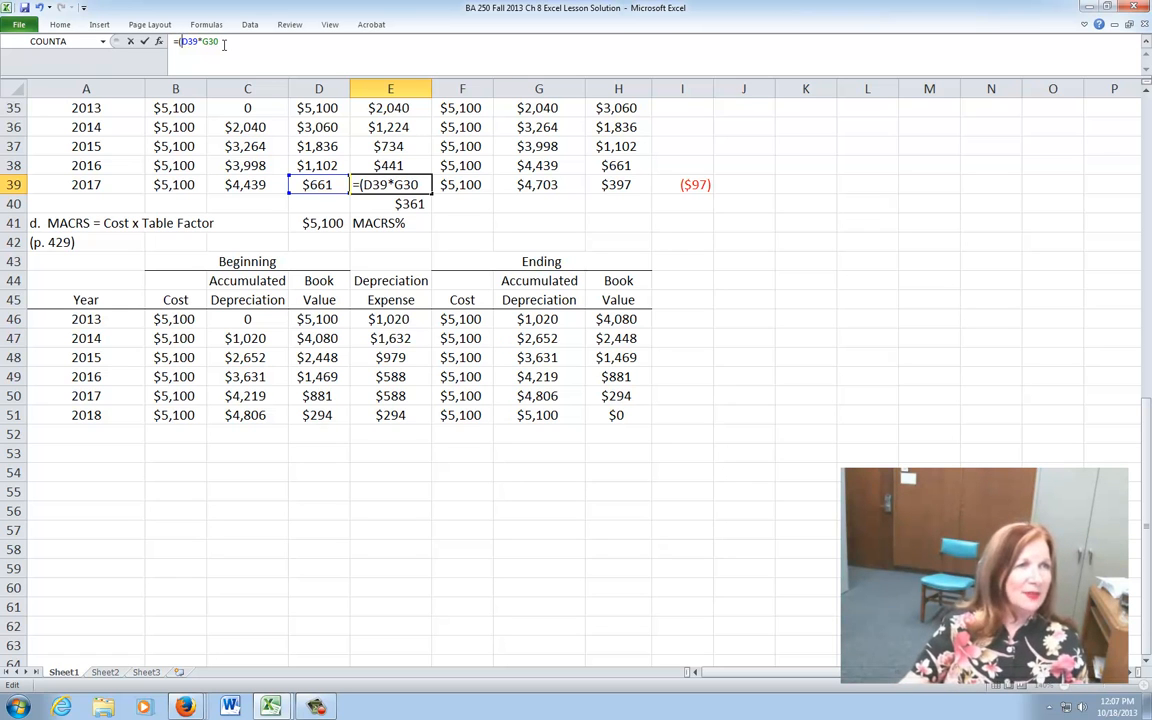
type(")")
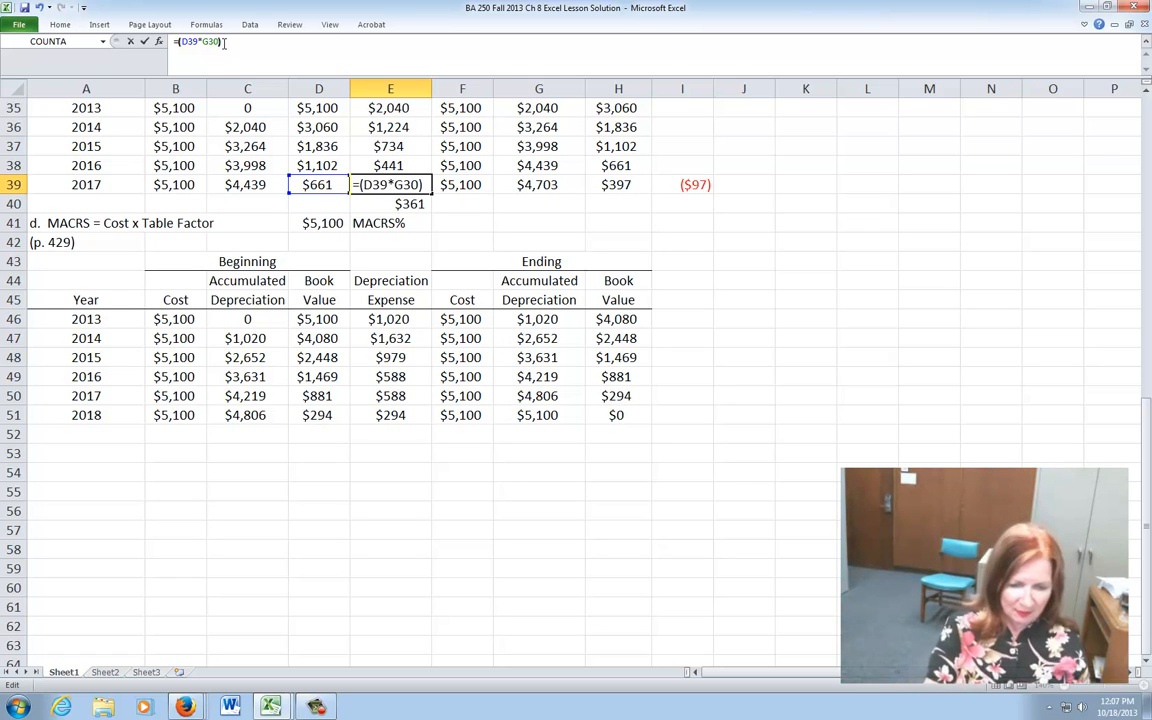
type("+")
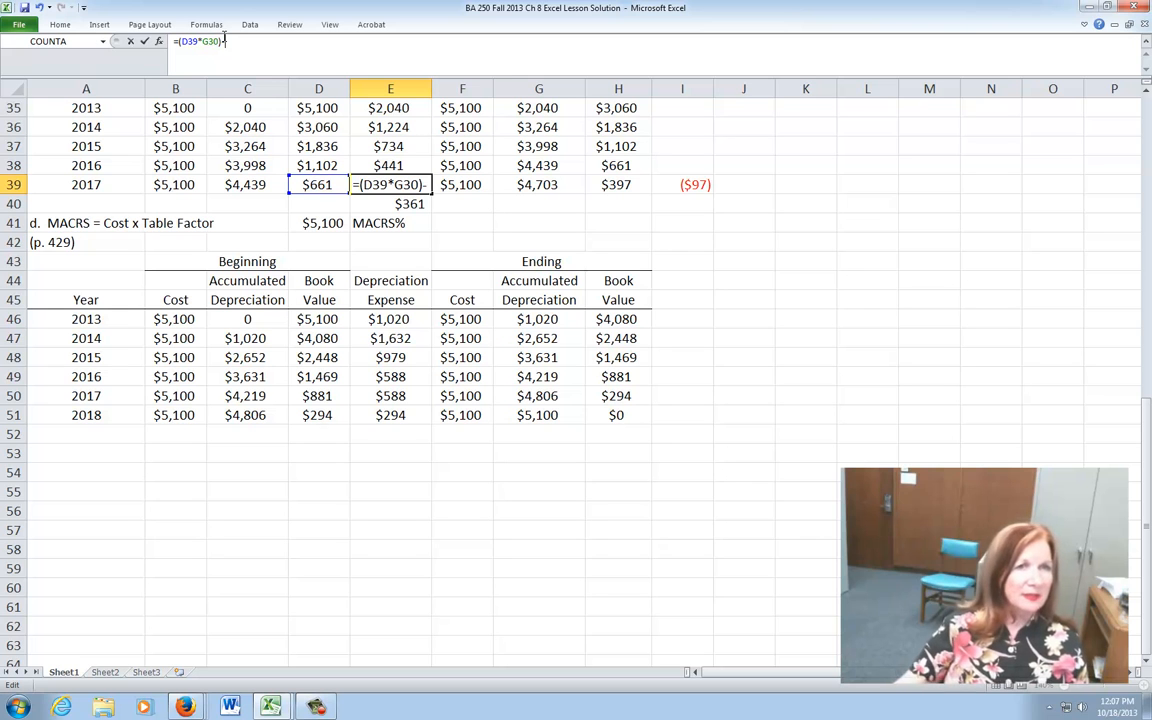
left_click(690, 185)
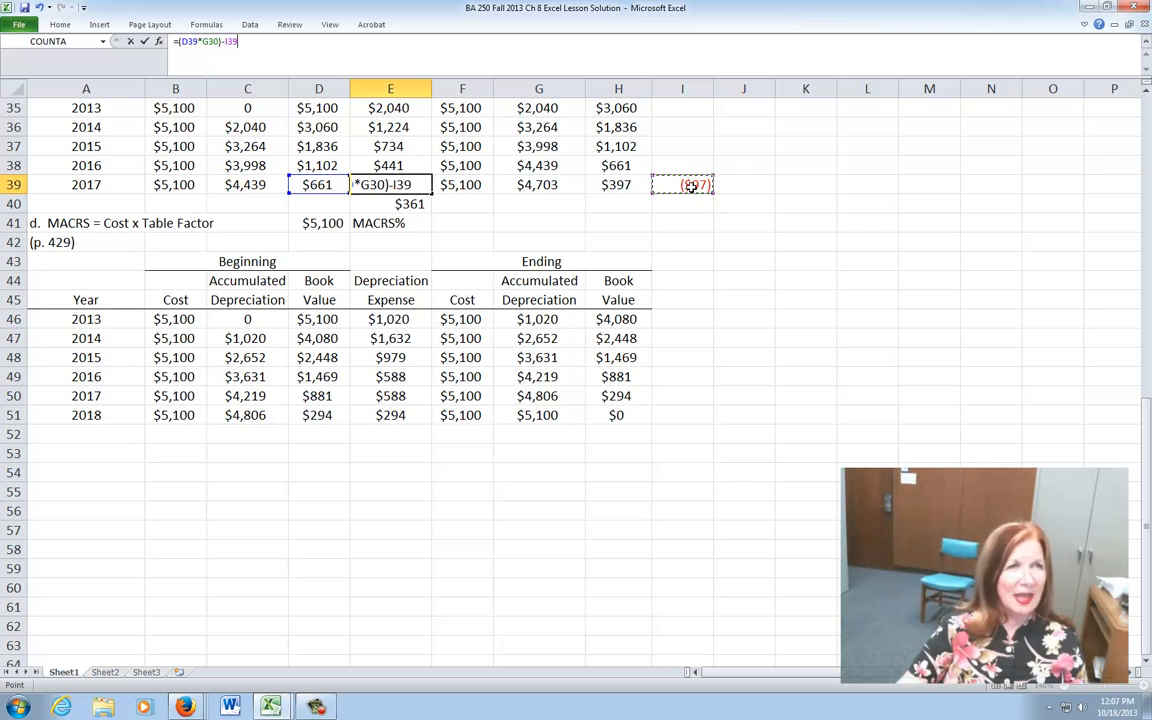
key("Return")
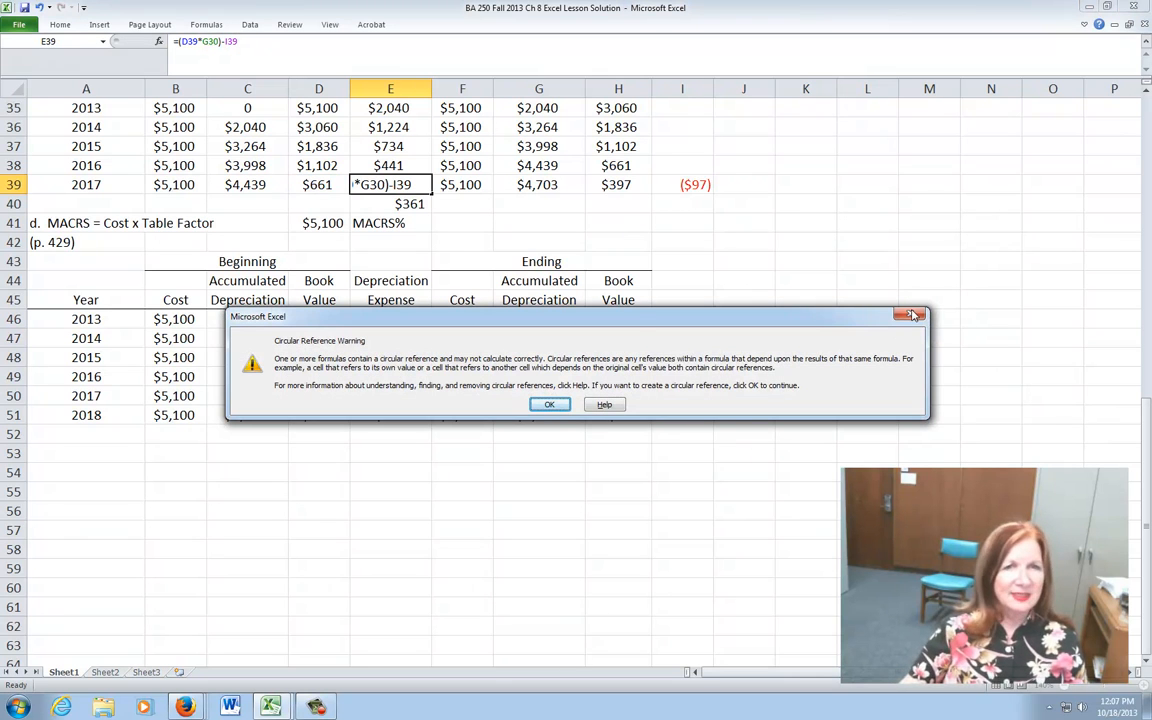
left_click(912, 316)
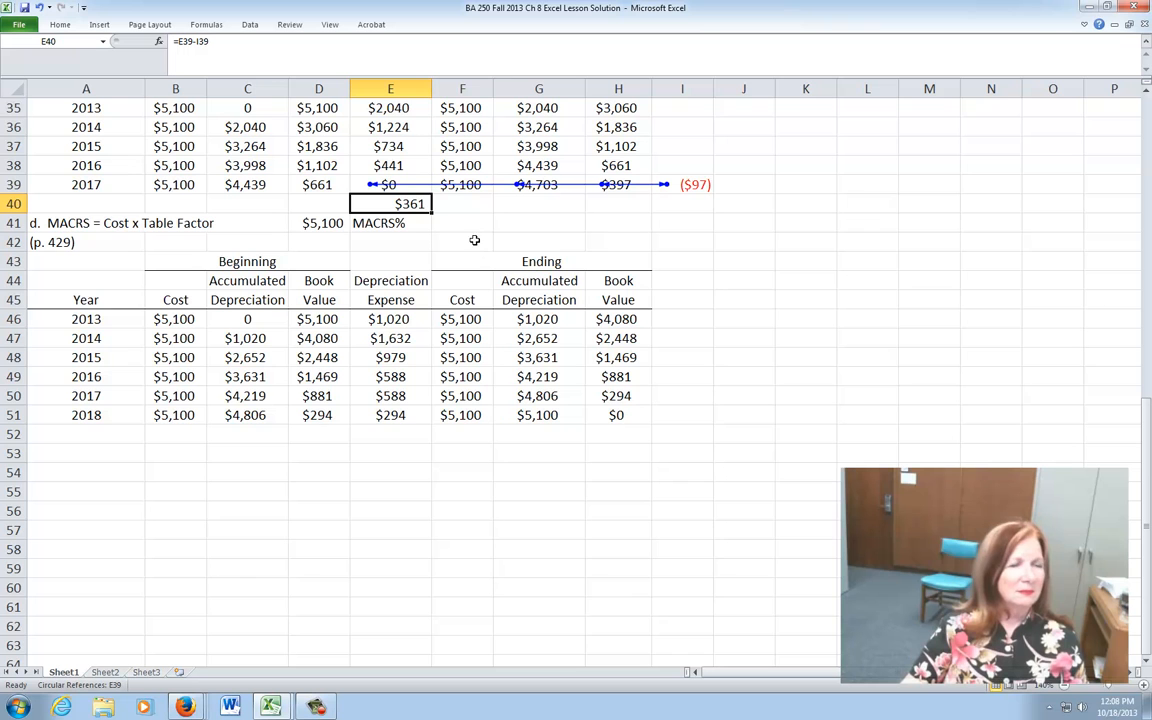
left_click(39, 8)
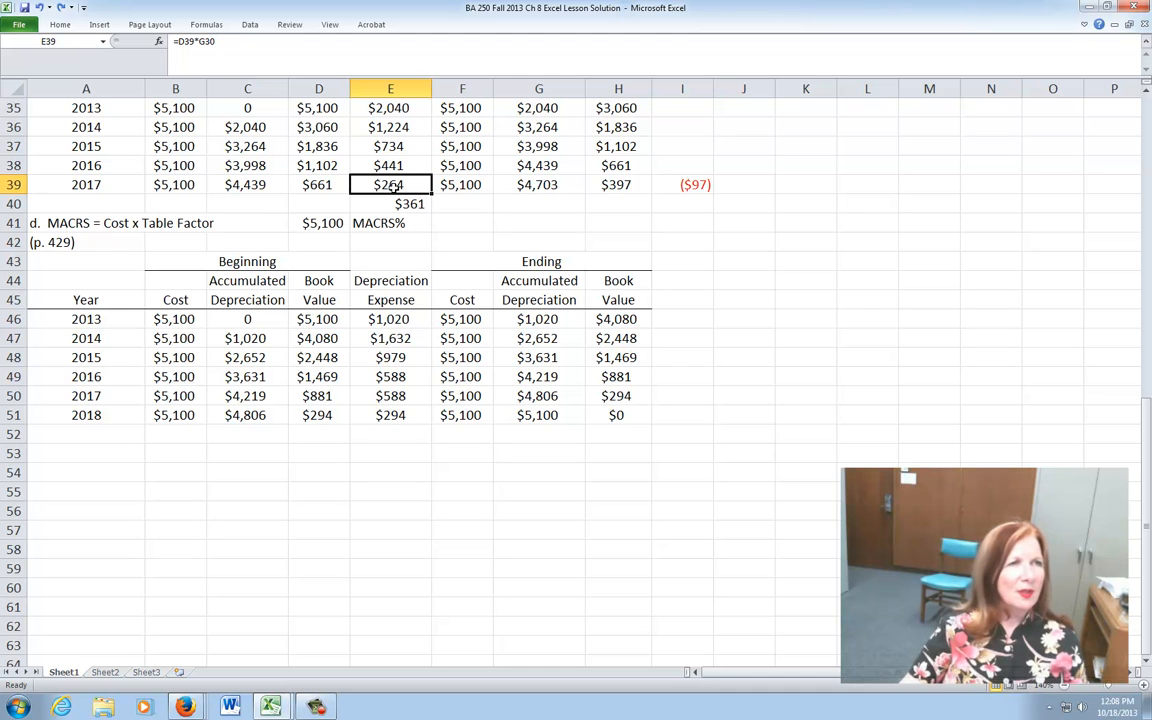
- Try to move the adjusted expense formula from E40 onto E39, replacing its contents, and undo the move
left_click(202, 41)
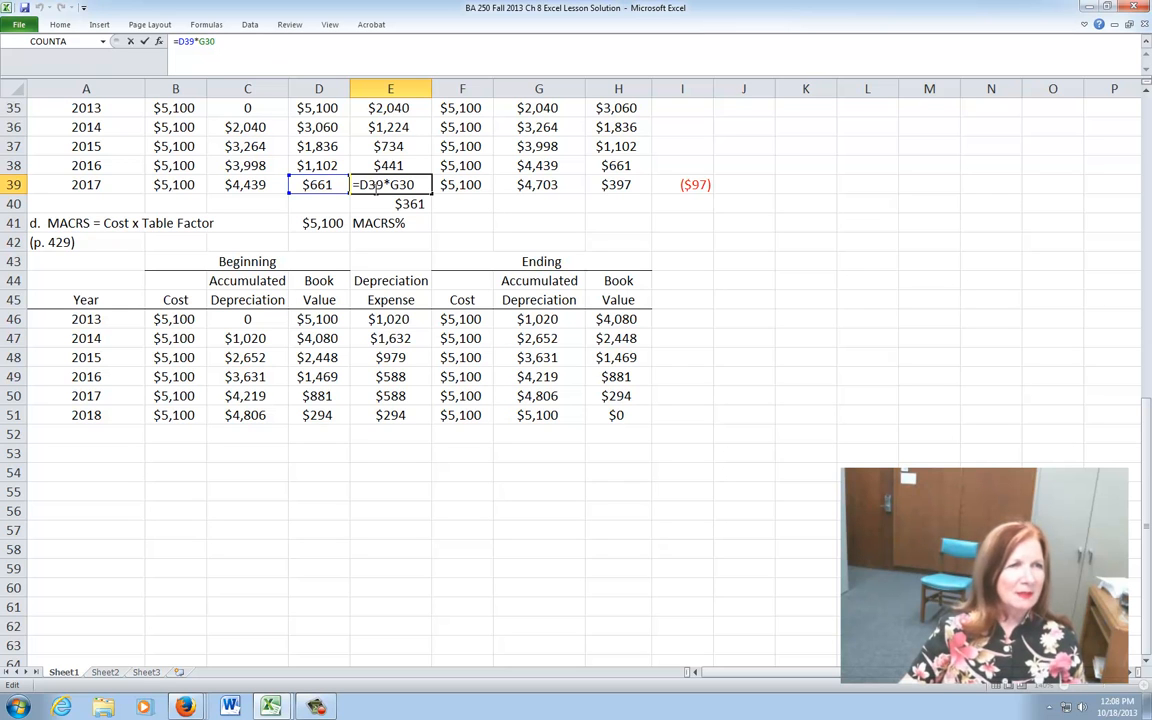
key("Return")
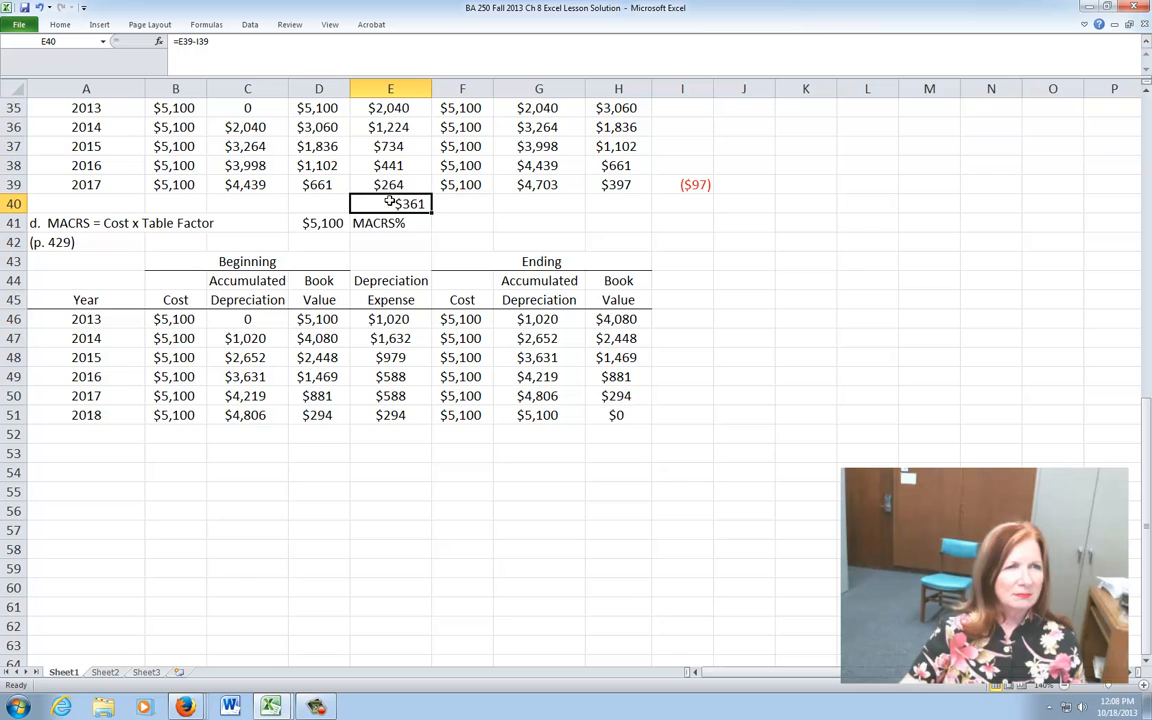
left_click_drag(371, 200, 370, 186)
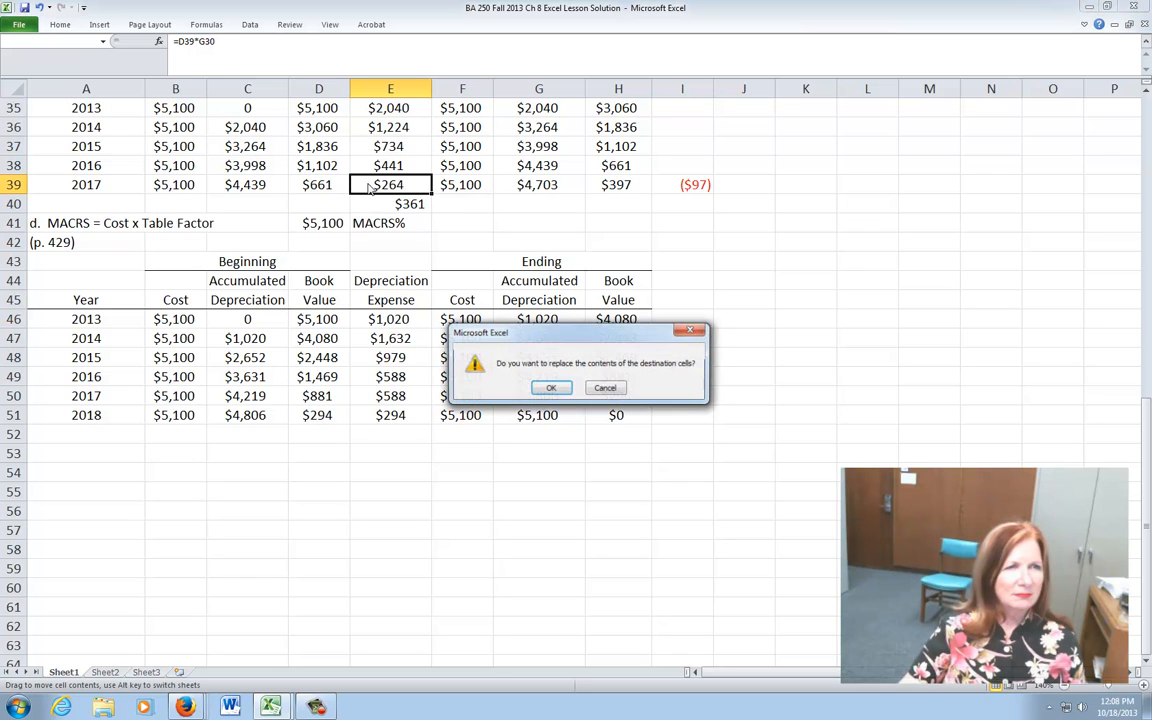
left_click(553, 388)
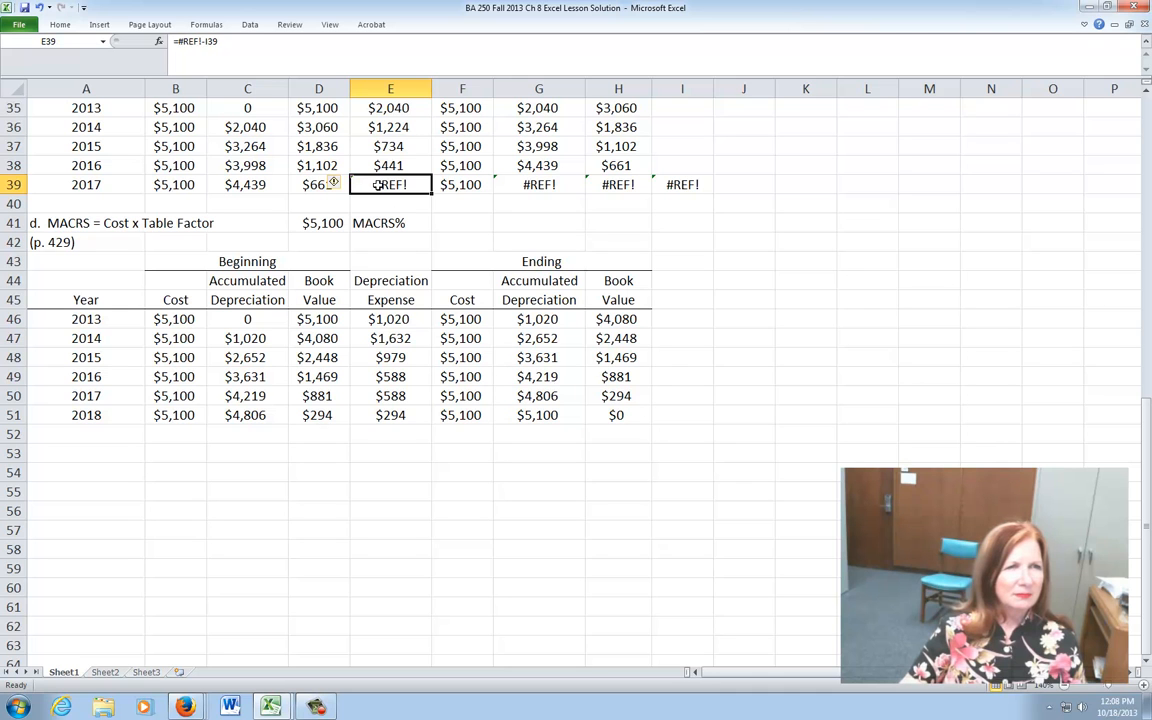
left_click(38, 7)
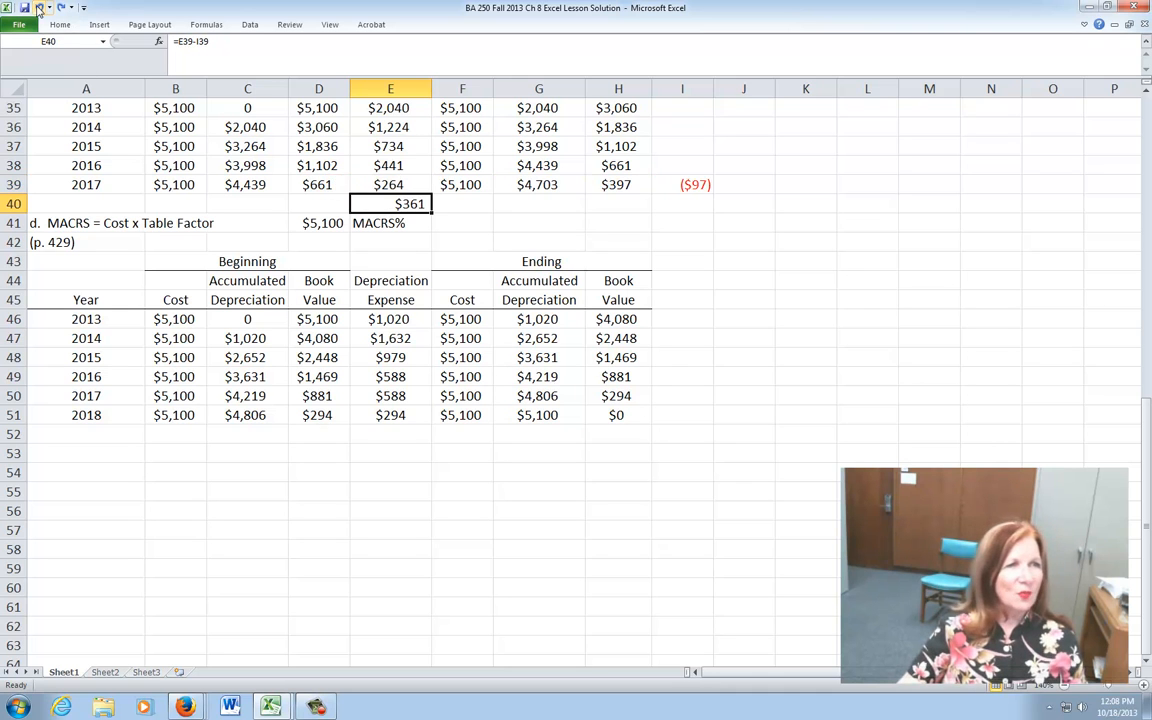
- Clear the 2017 depreciation expense in E39, try moving the E40 formula into the empty cell, and undo the move
left_click(388, 185)
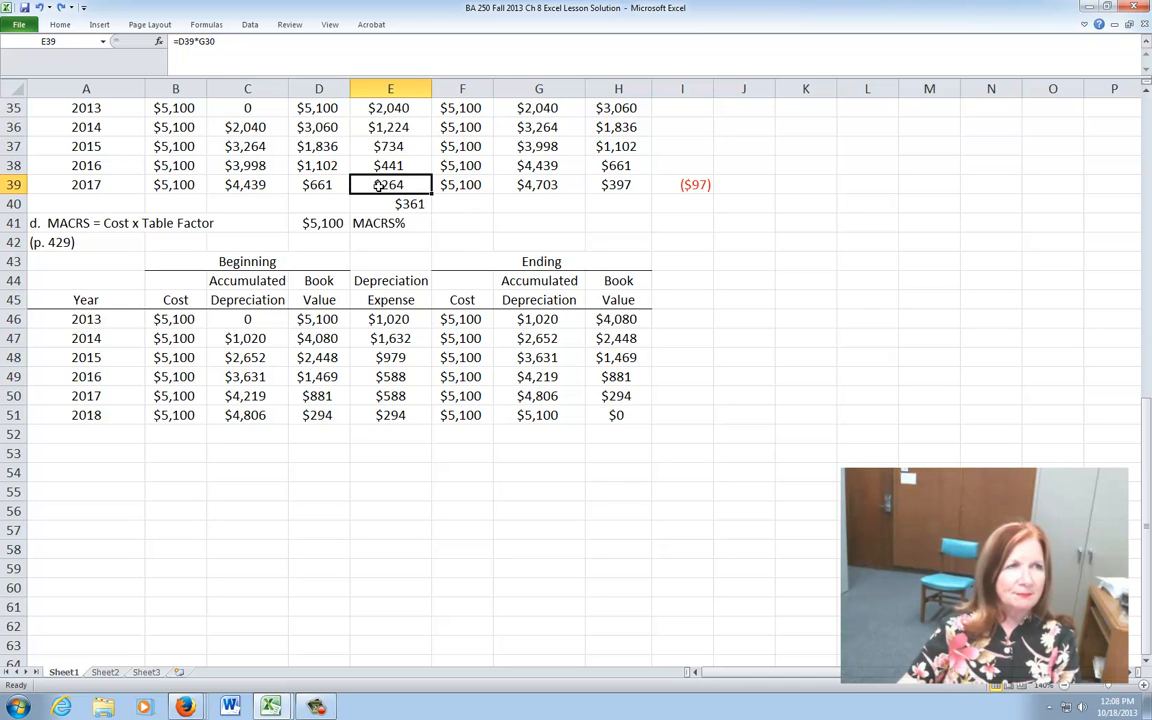
left_click(409, 205)
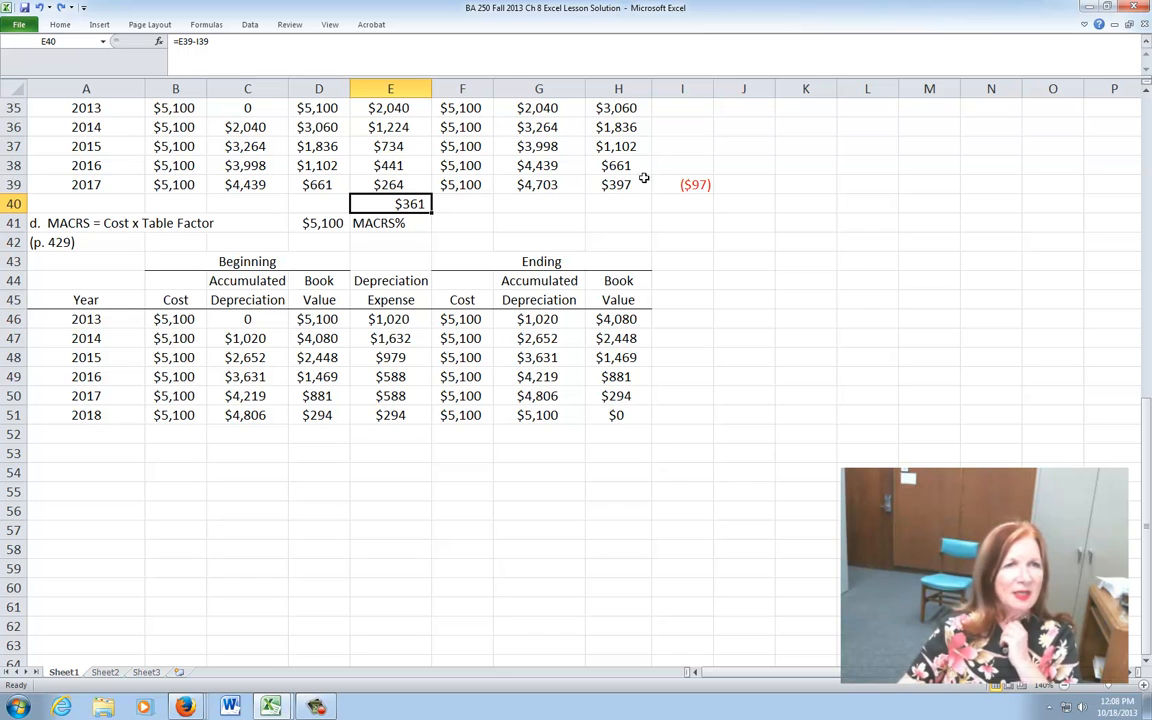
left_click(388, 186)
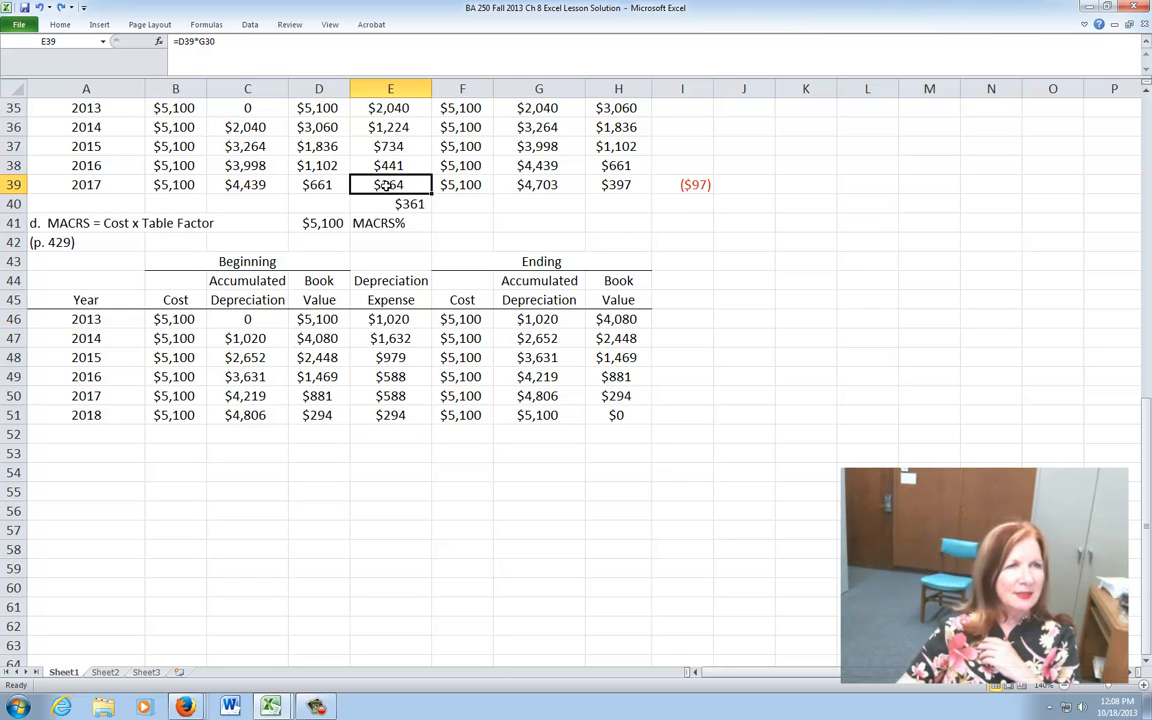
key("Down")
left_click(366, 187)
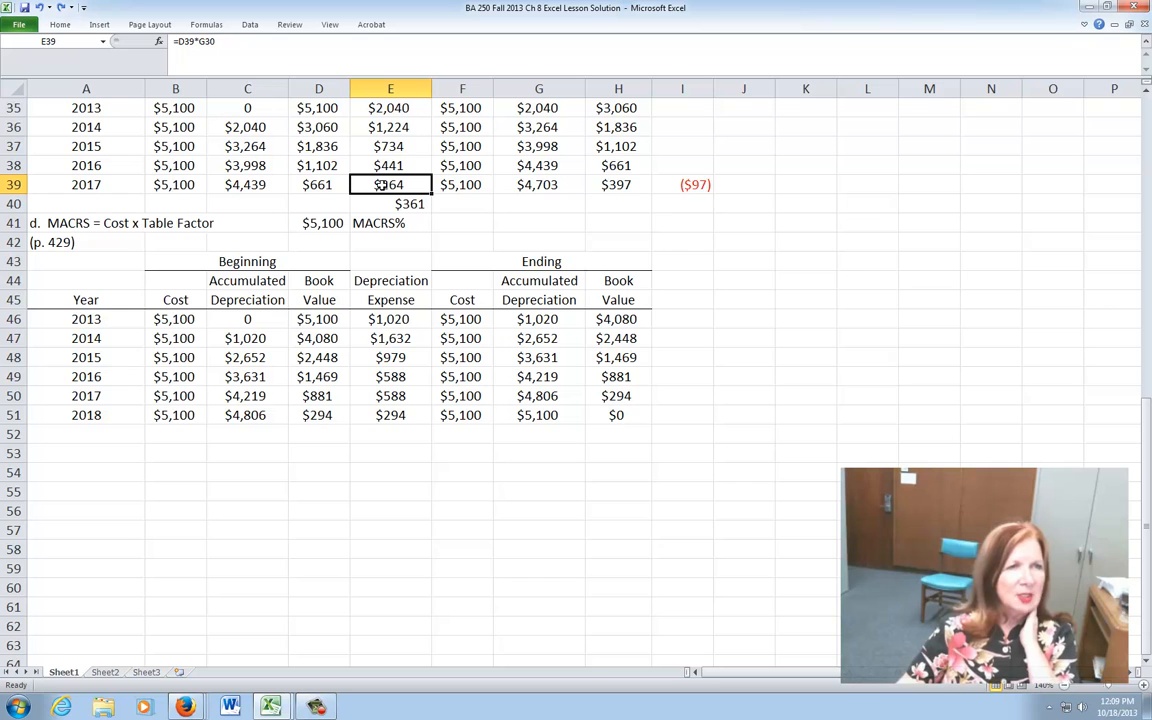
key("Delete")
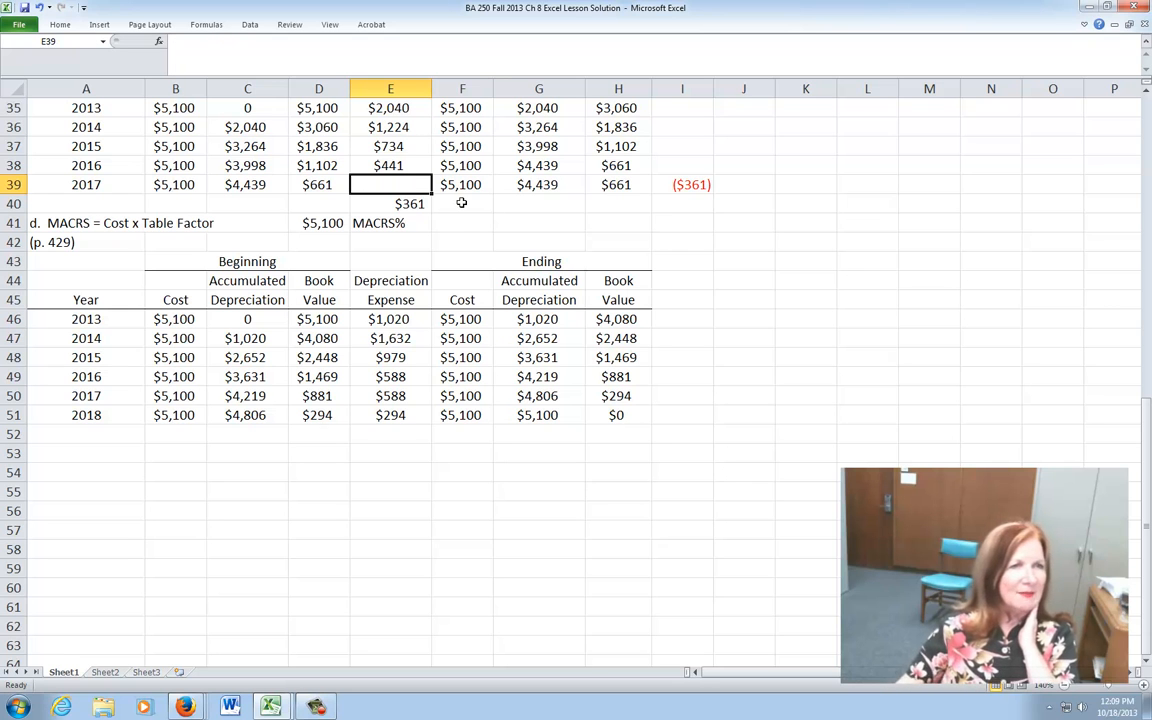
left_click(372, 204)
left_click_drag(374, 198, 378, 180)
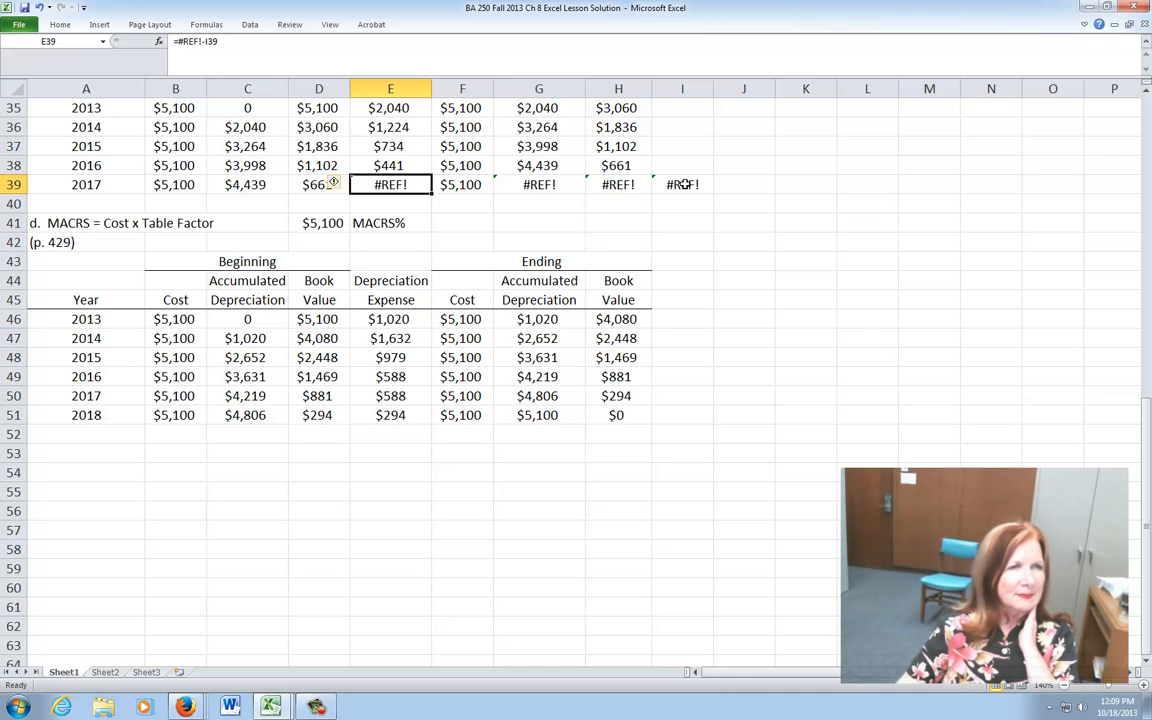
left_click(40, 8)
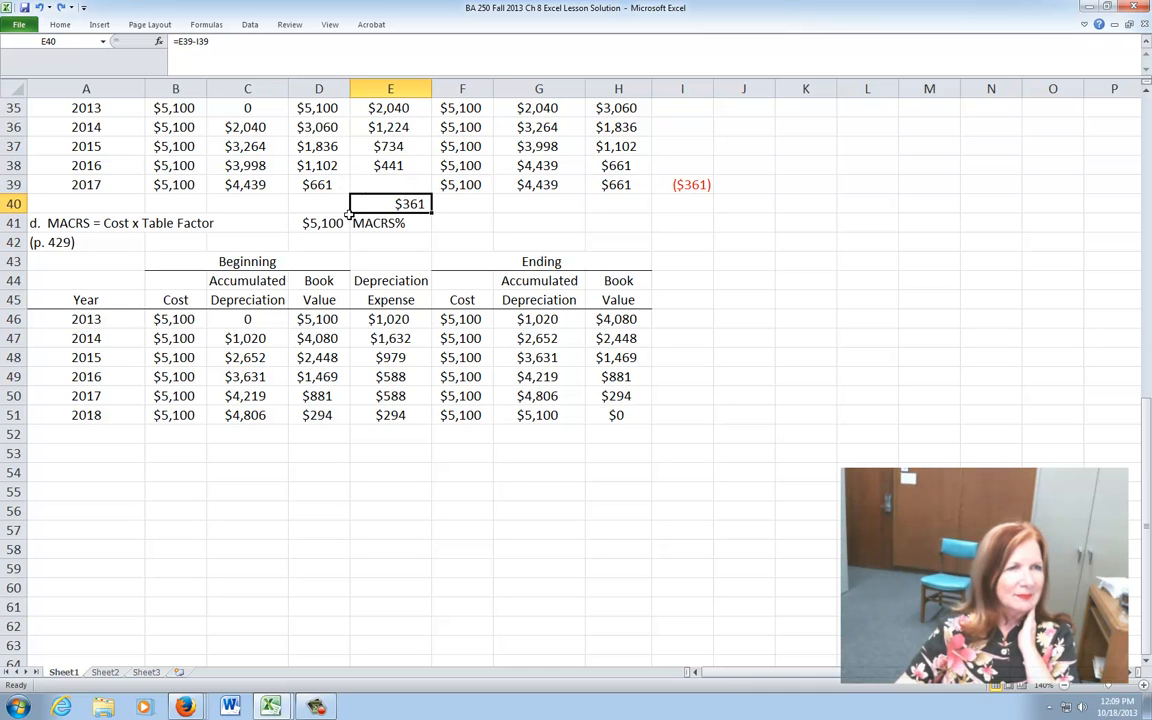
- Enter 361 as a fixed value for the 2017 double declining depreciation expense in E39
left_click(384, 186)
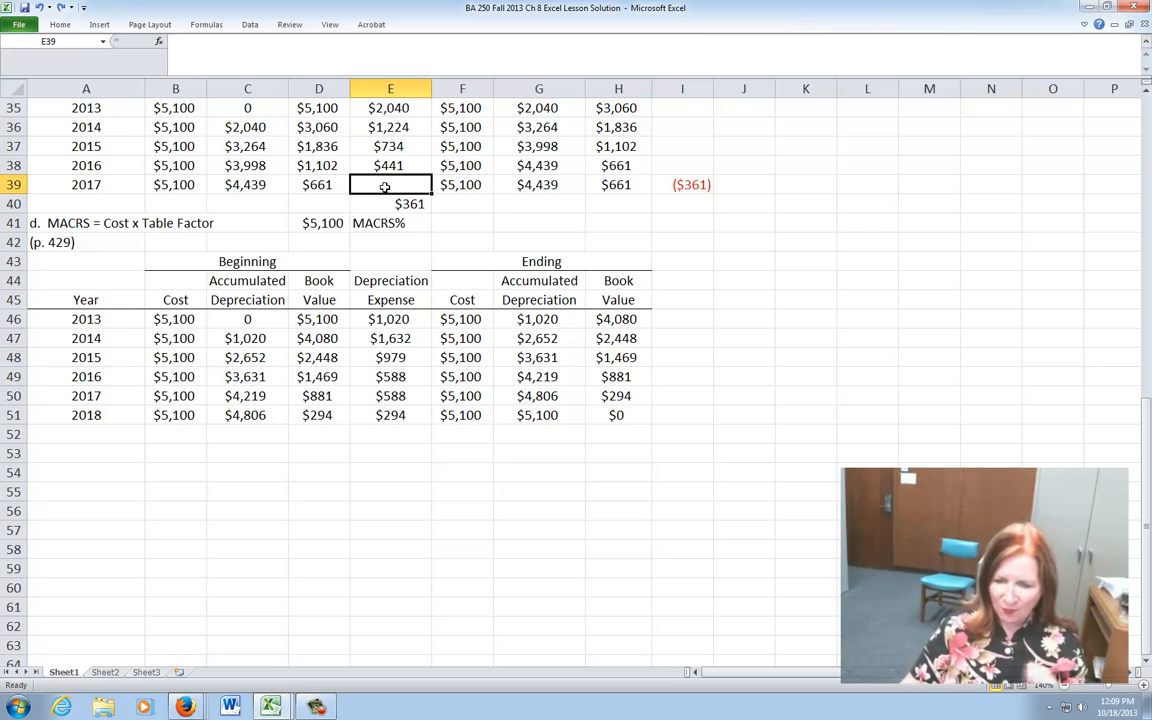
type("361")
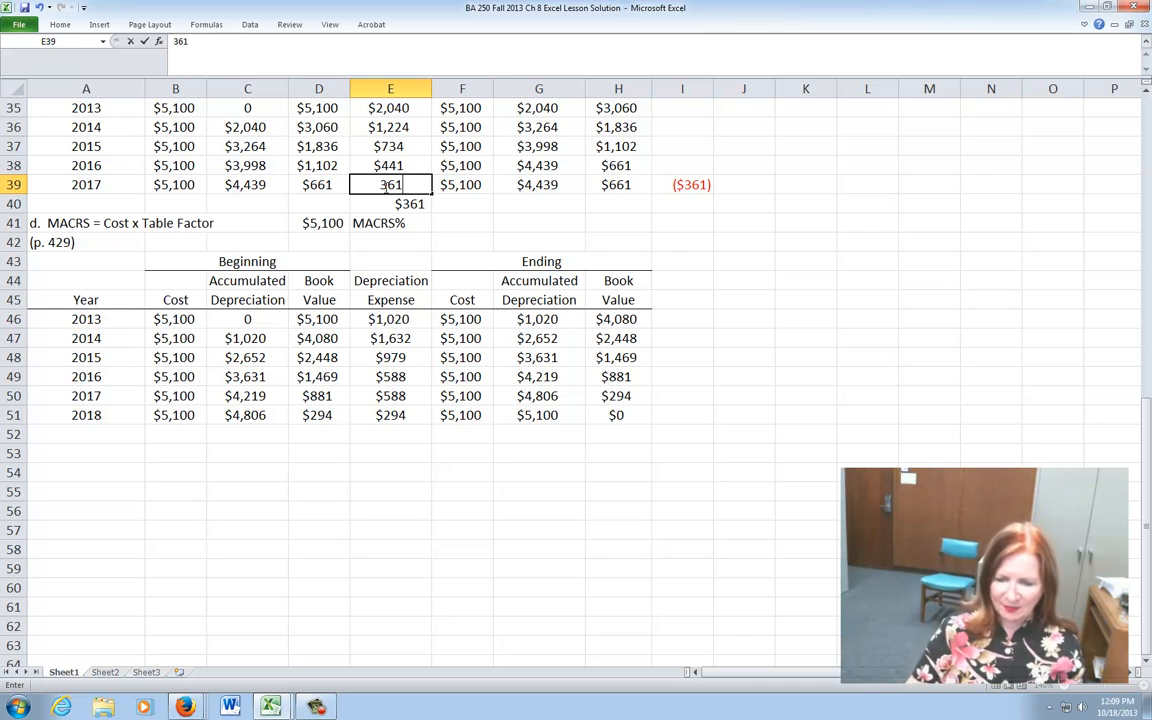
key("Return")
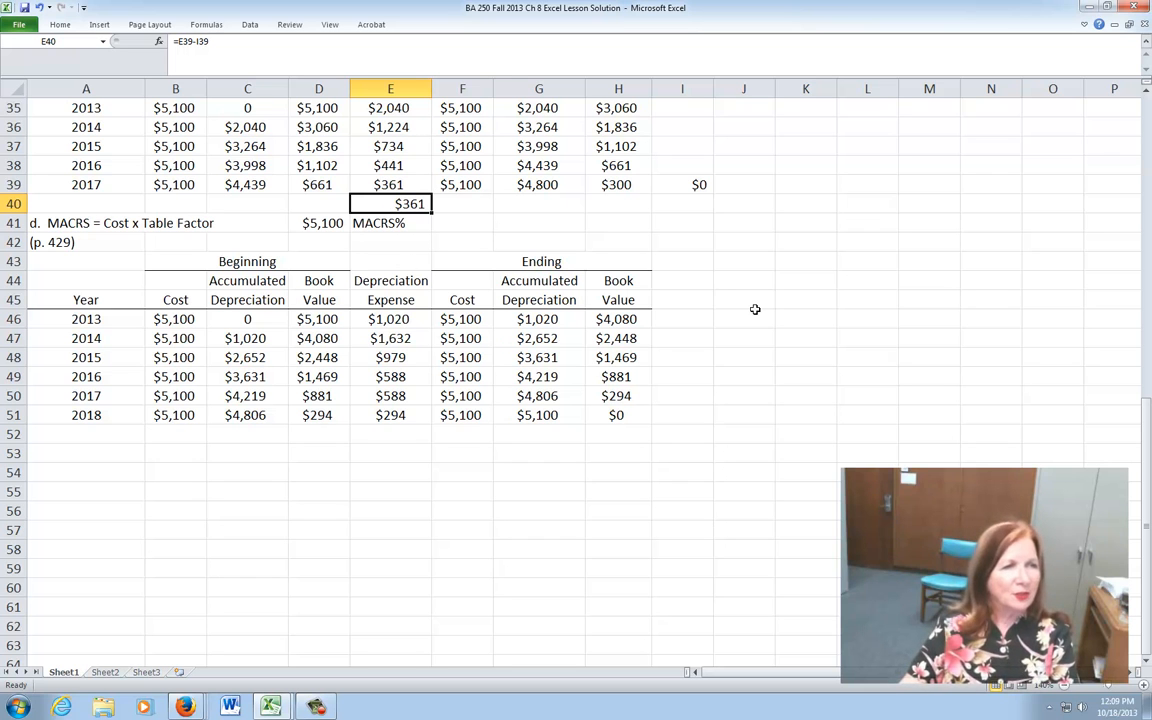
- Format the 2013 to 2018 MACRS rates in L14:L19 as Percentage with 2 decimal places
scroll(755, 309, "down", 2)
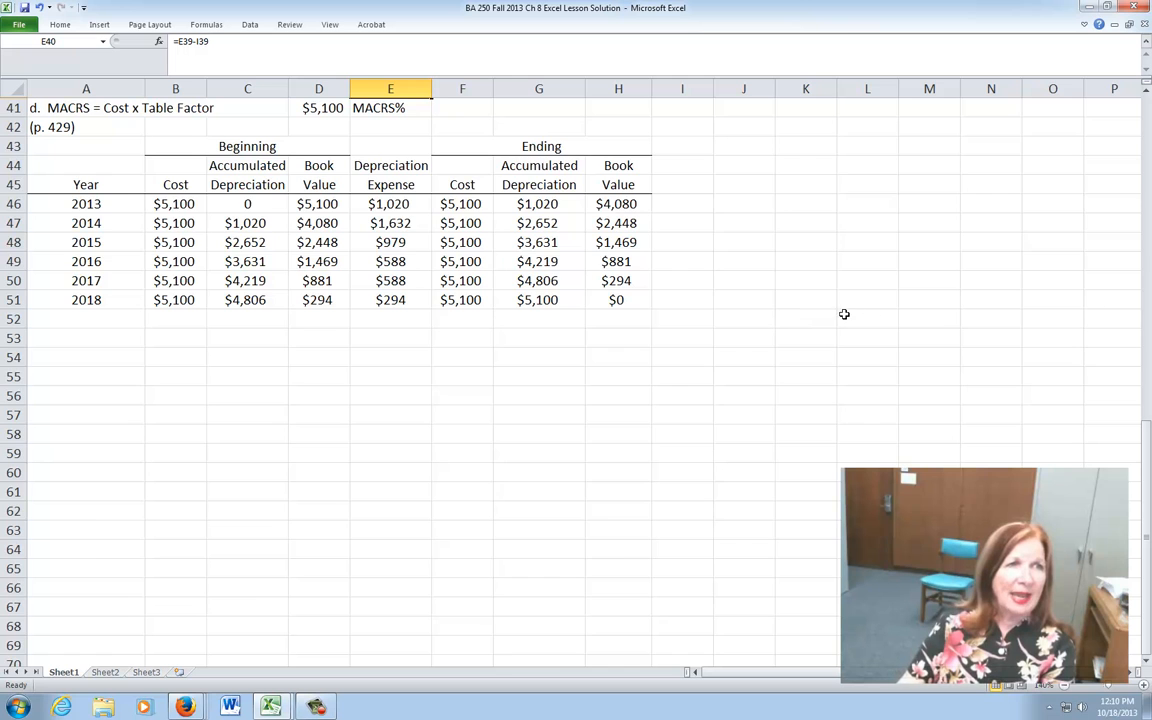
scroll(934, 334, "up", 9)
scroll(934, 334, "up", 4)
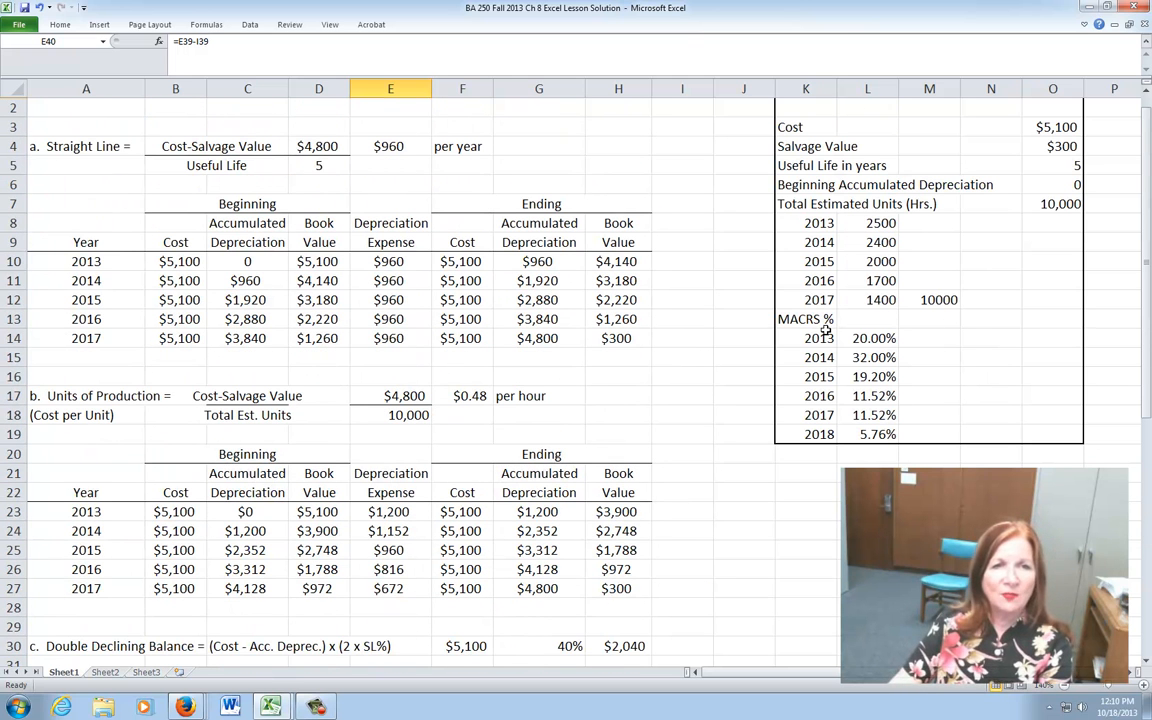
scroll(818, 496, "down", 3)
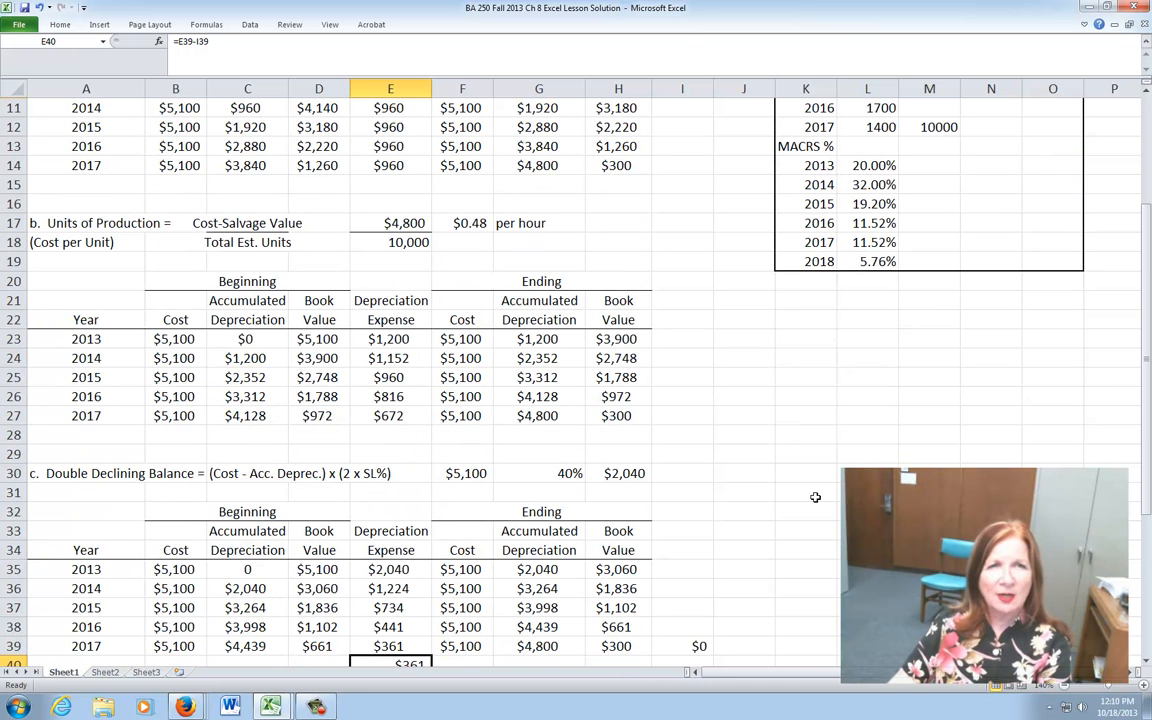
scroll(815, 497, "down", 1)
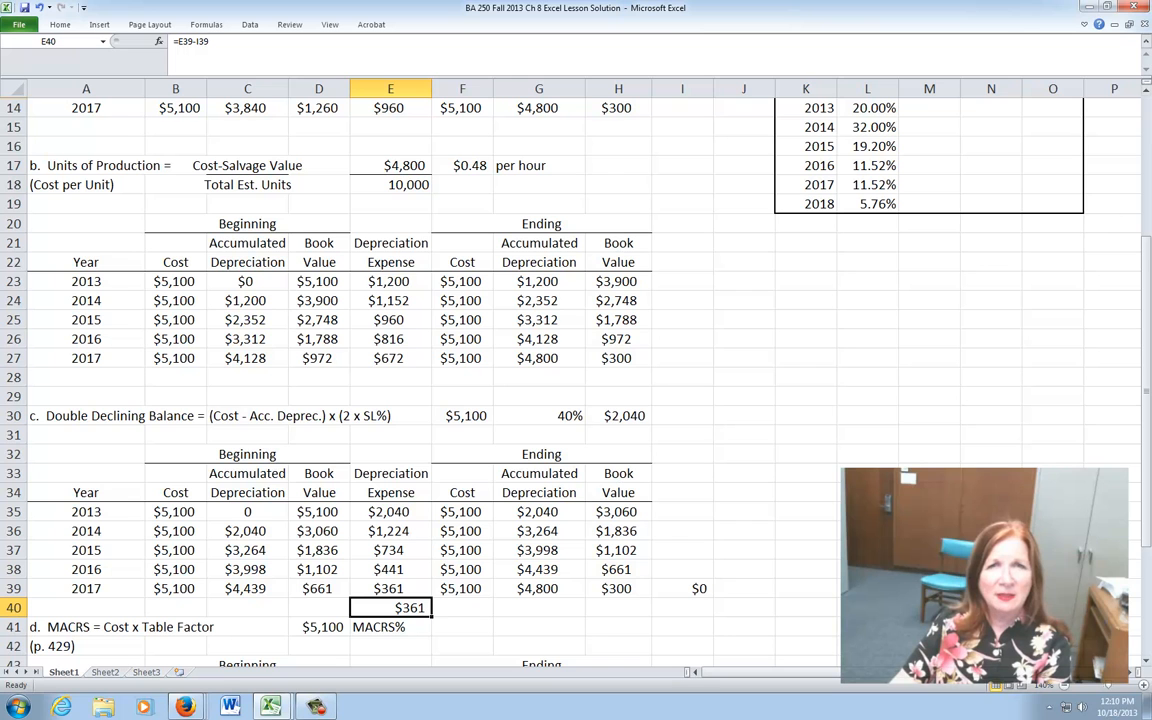
left_click(1146, 93)
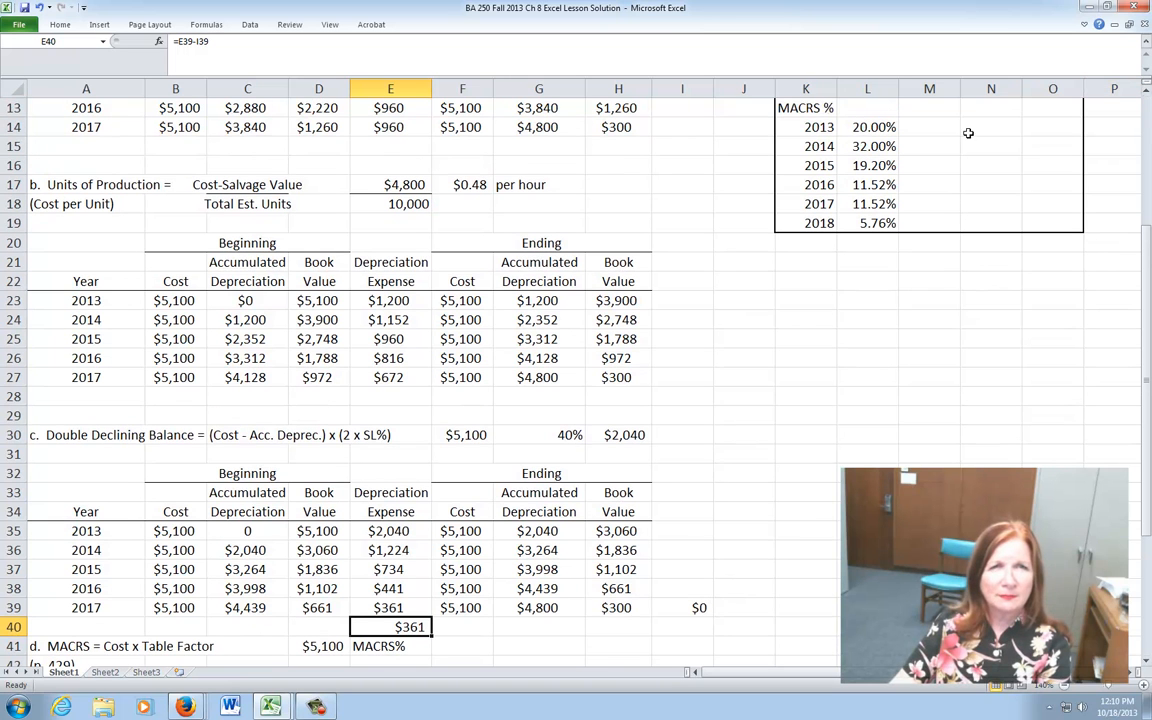
left_click(863, 129)
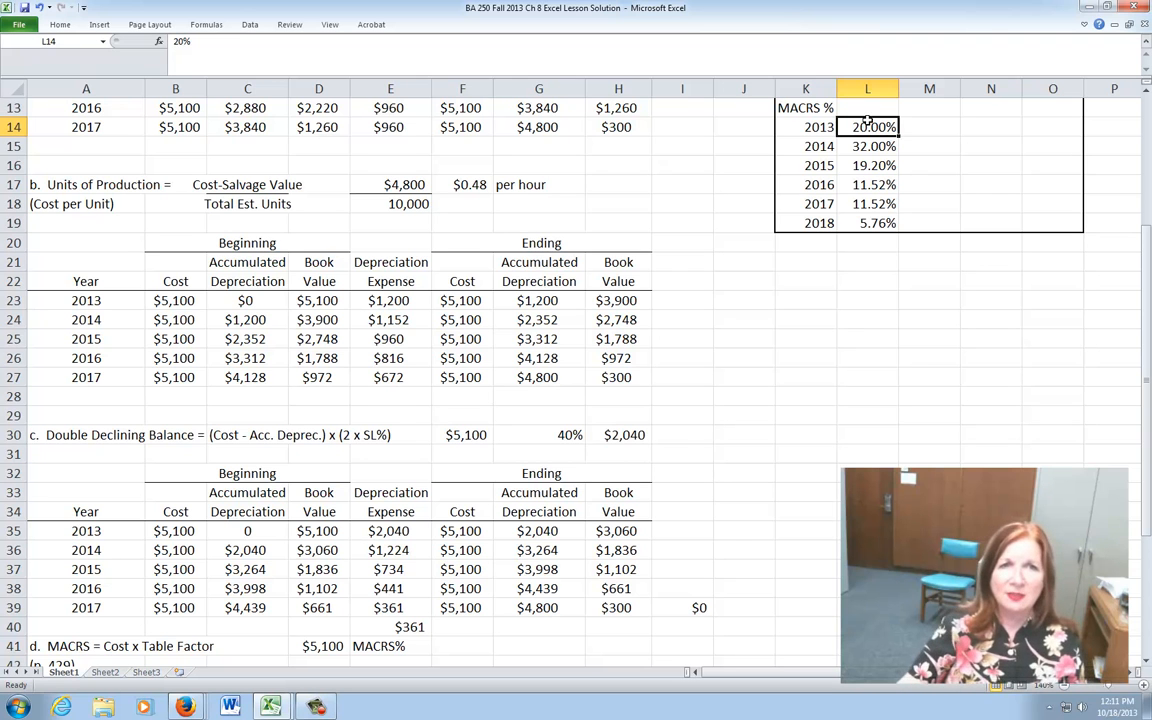
left_click_drag(860, 136, 866, 221)
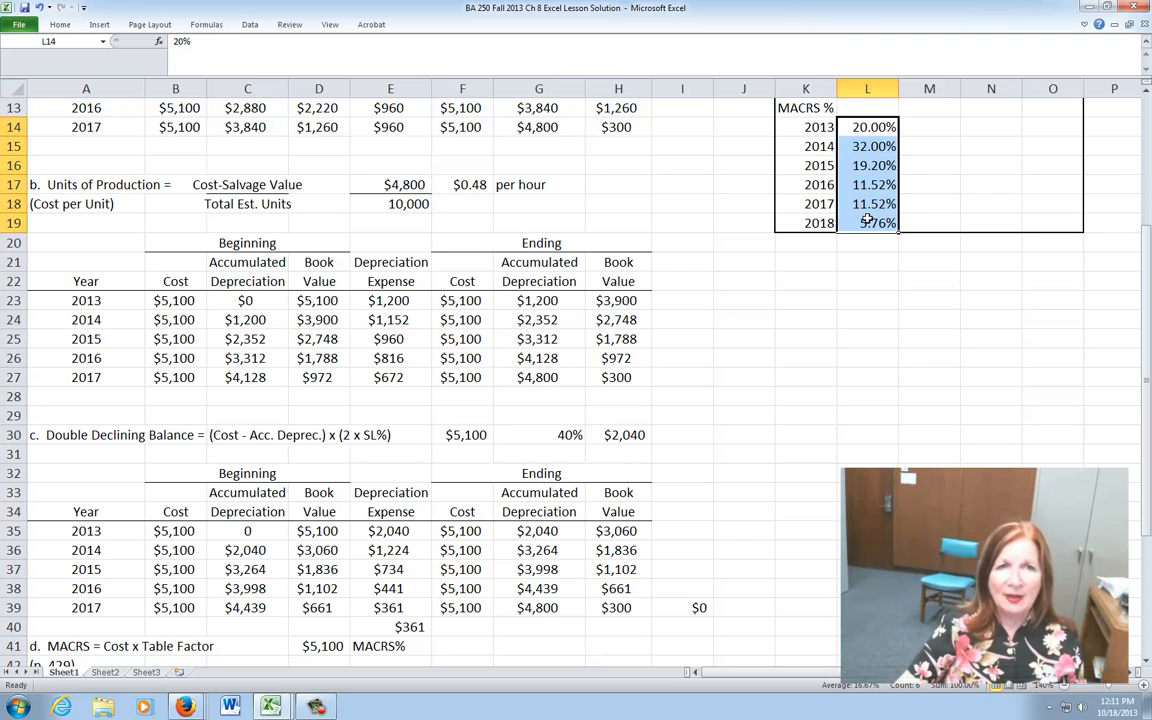
left_click(60, 25)
left_click(993, 58)
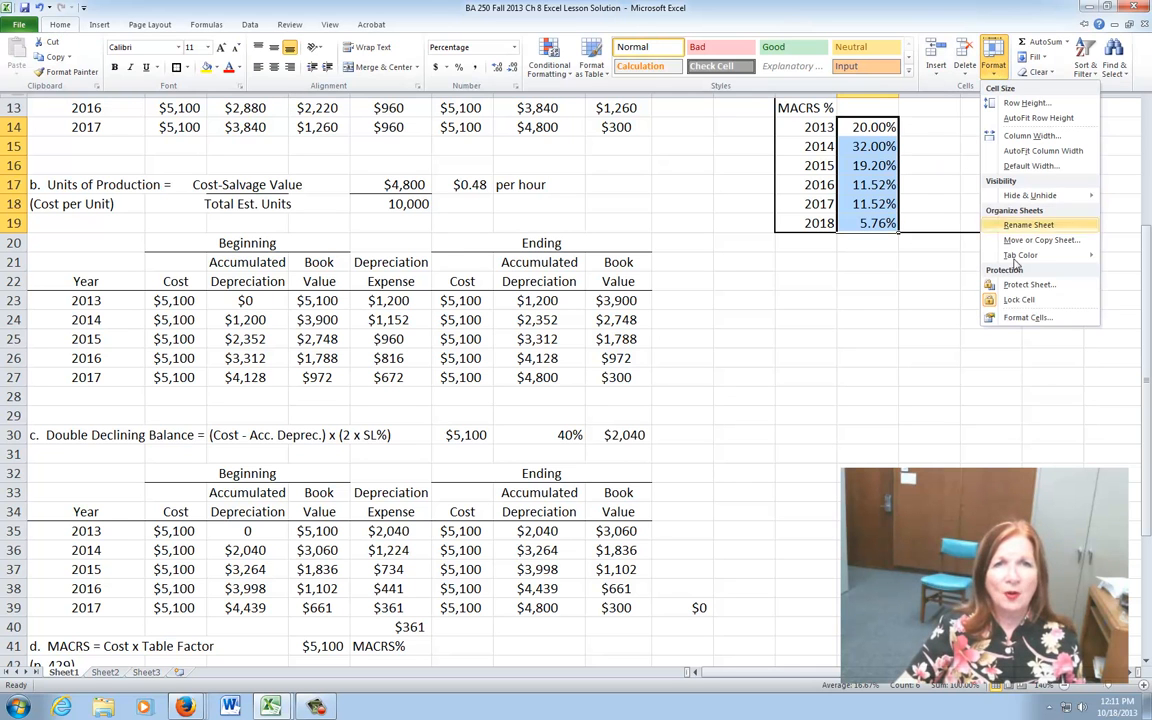
left_click(1022, 317)
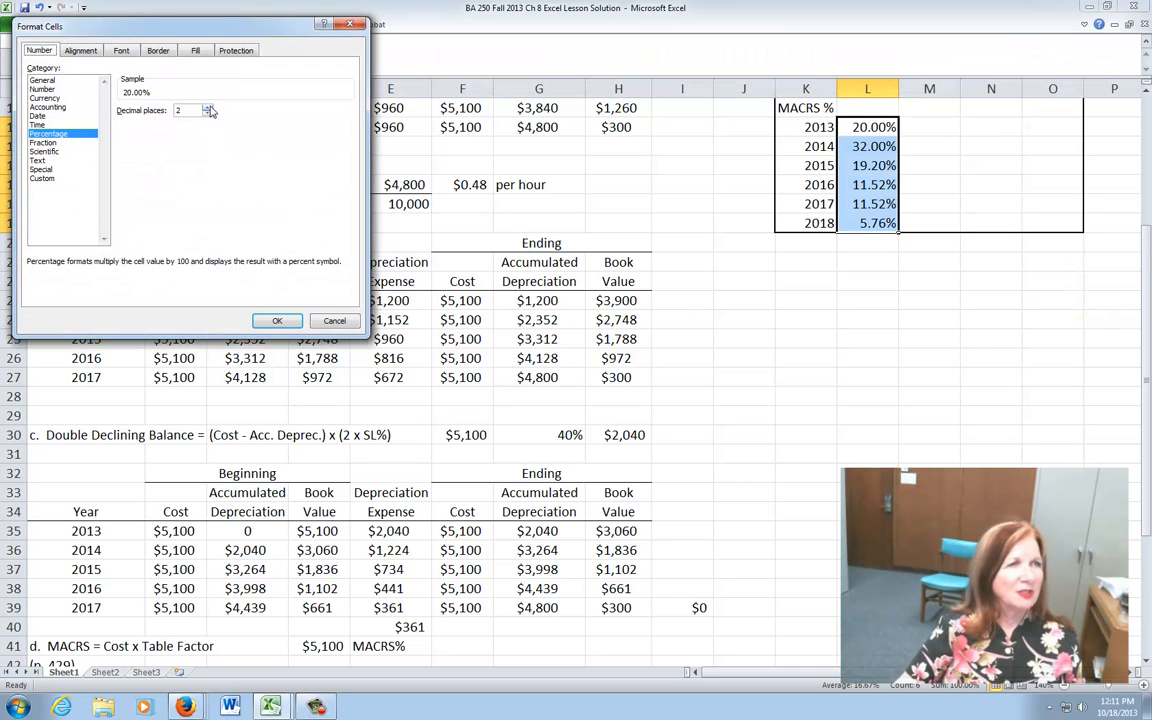
left_click(278, 322)
- Re-enter the 2013 and 2014 MACRS rates as .20 in L14 and .32 in L15
left_click(855, 127)
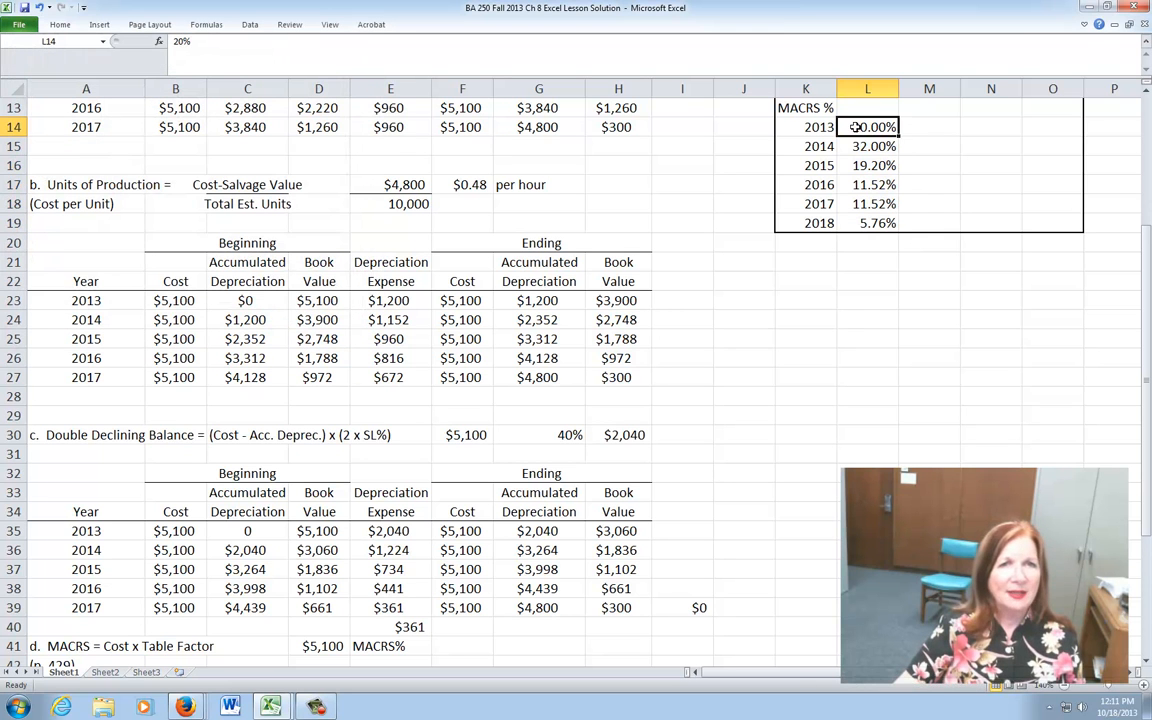
type(".20")
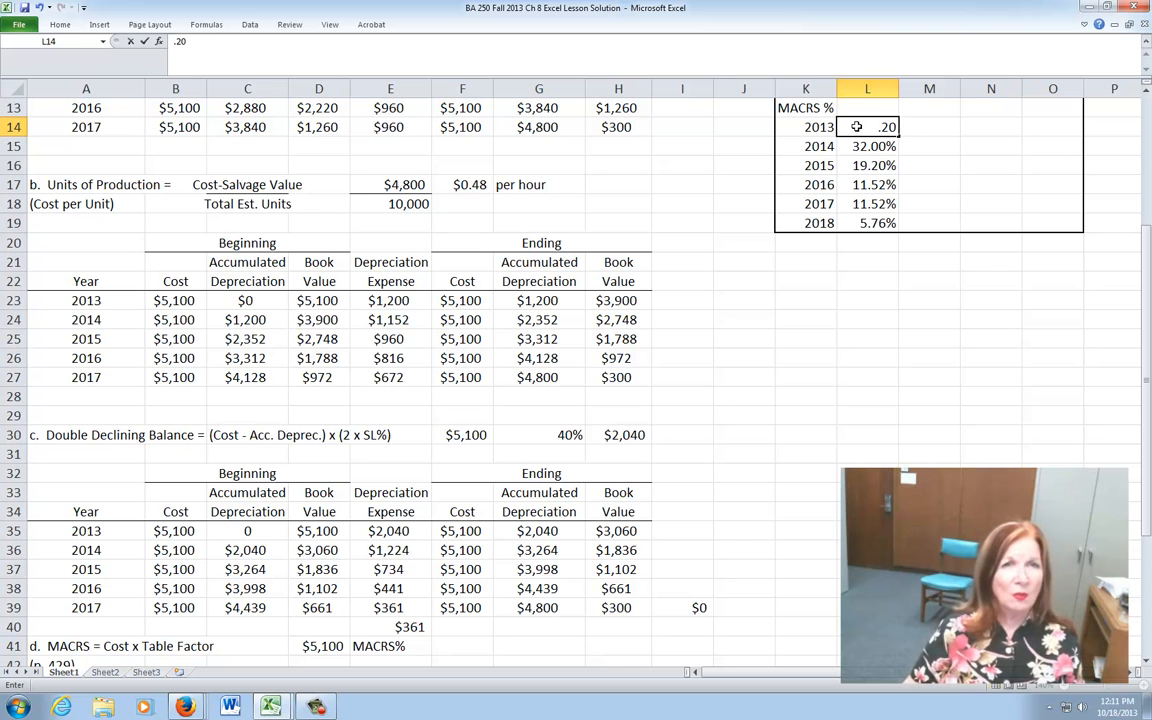
key("Return")
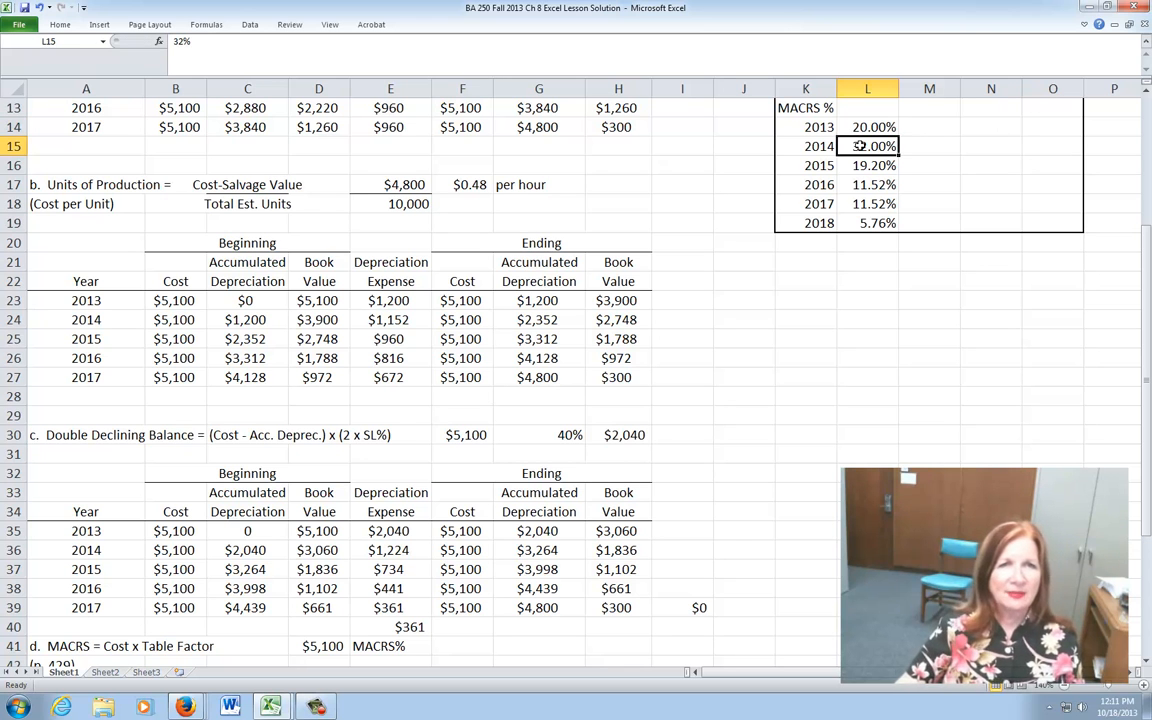
type(".32")
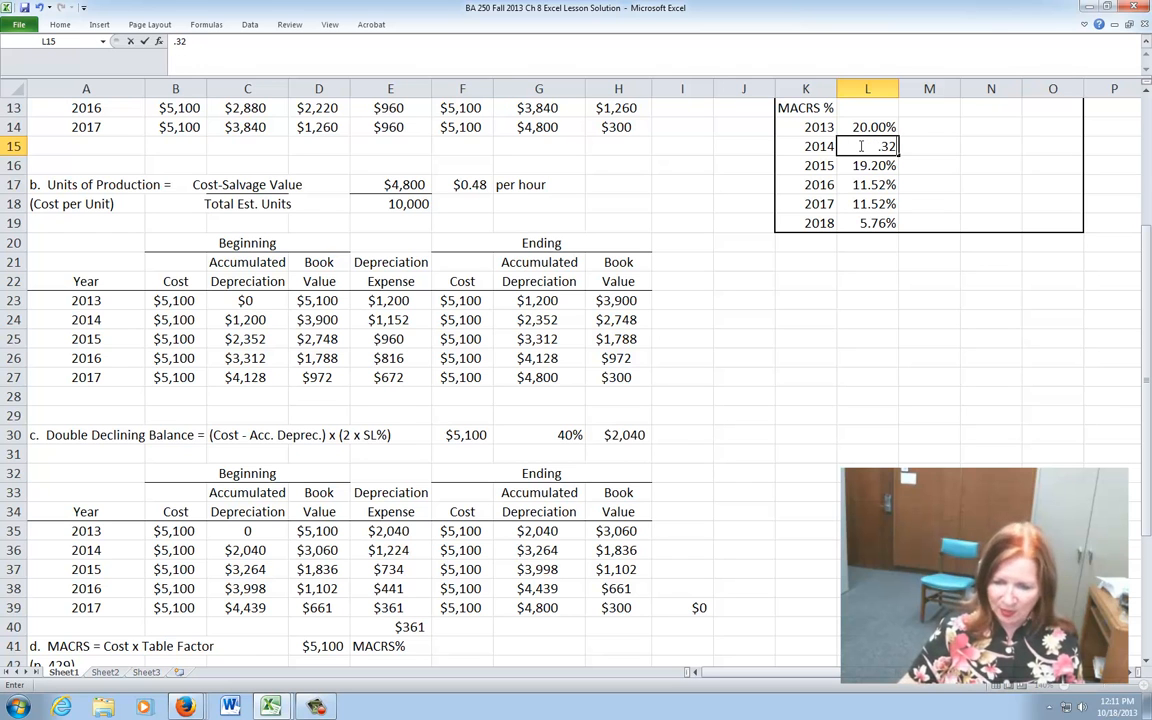
key("Return")
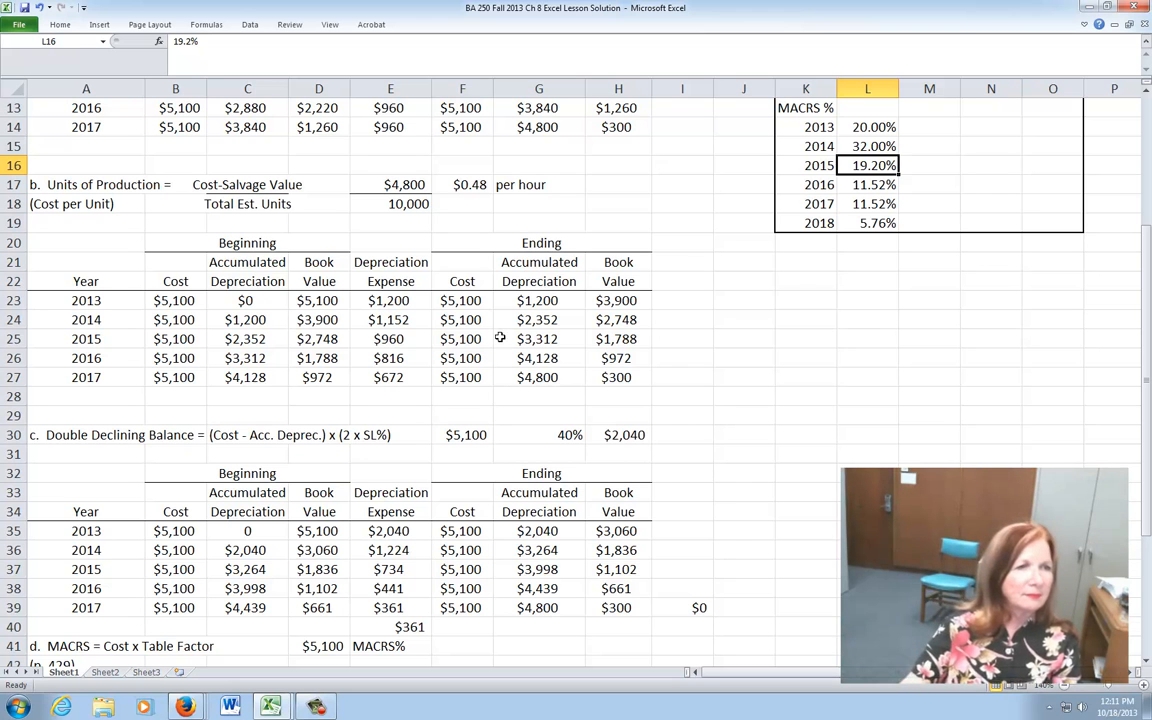
- Examine the MACRS section's cost and table factor line in row 41 and the cost formulas in B46 and B47
scroll(496, 401, "down", 4)
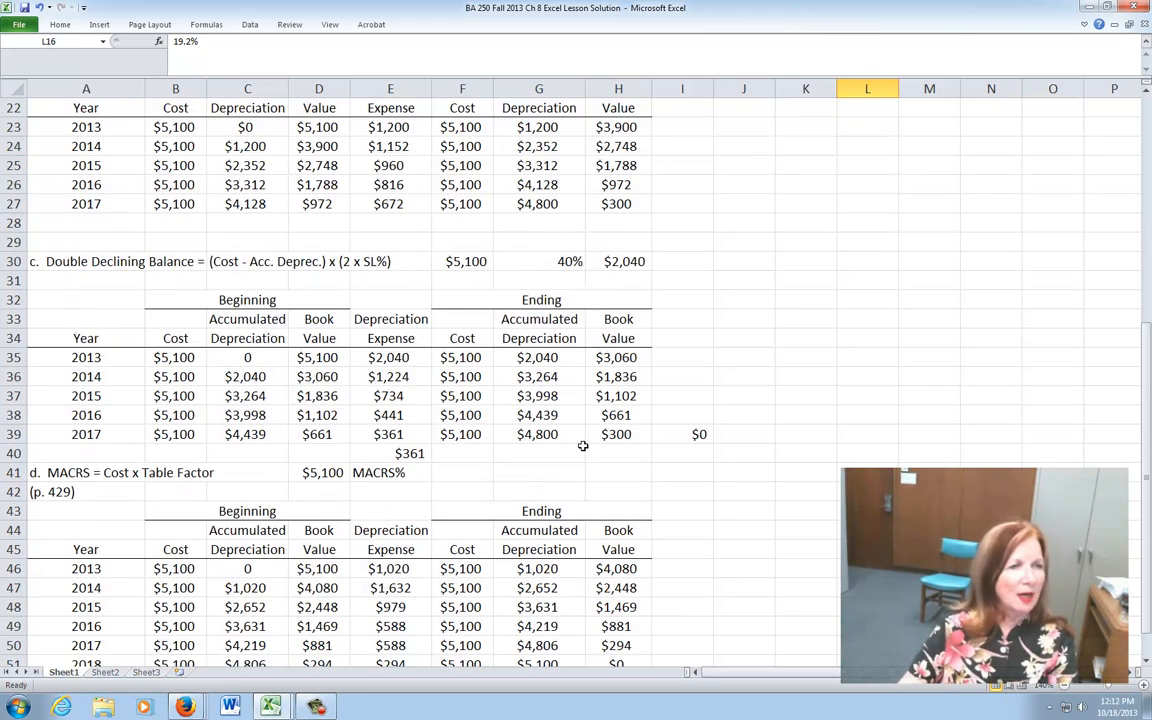
scroll(586, 442, "up", 4)
scroll(923, 432, "up", 2)
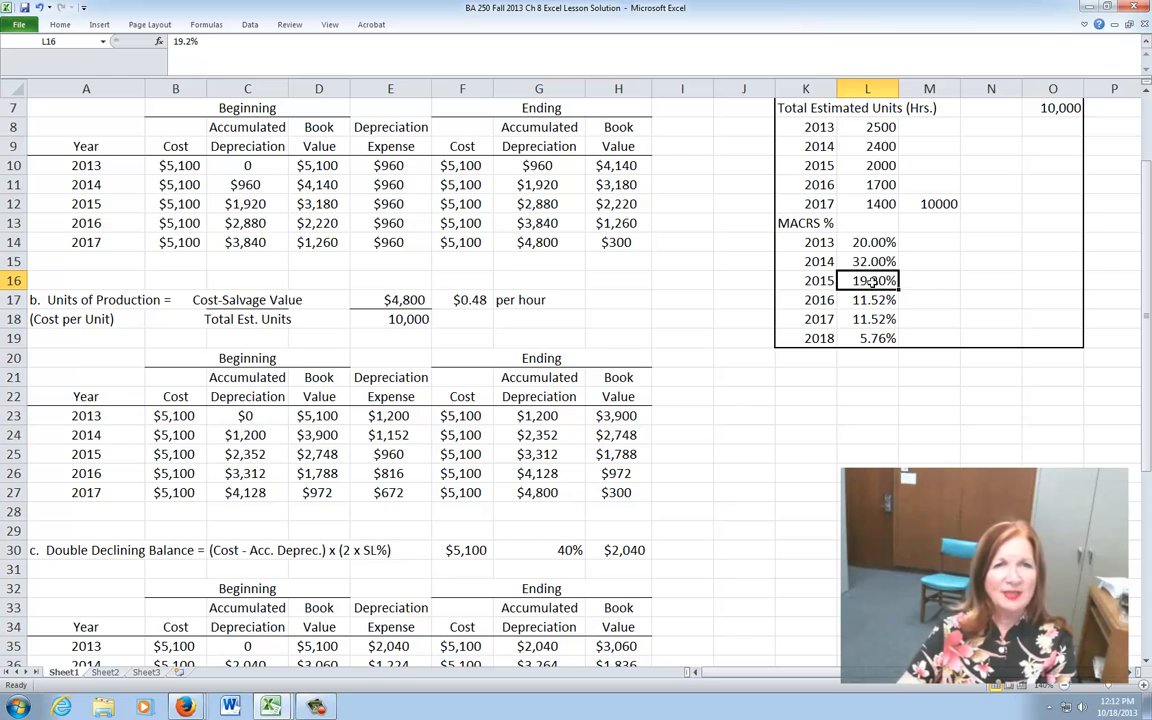
scroll(922, 422, "down", 4)
scroll(922, 422, "down", 8)
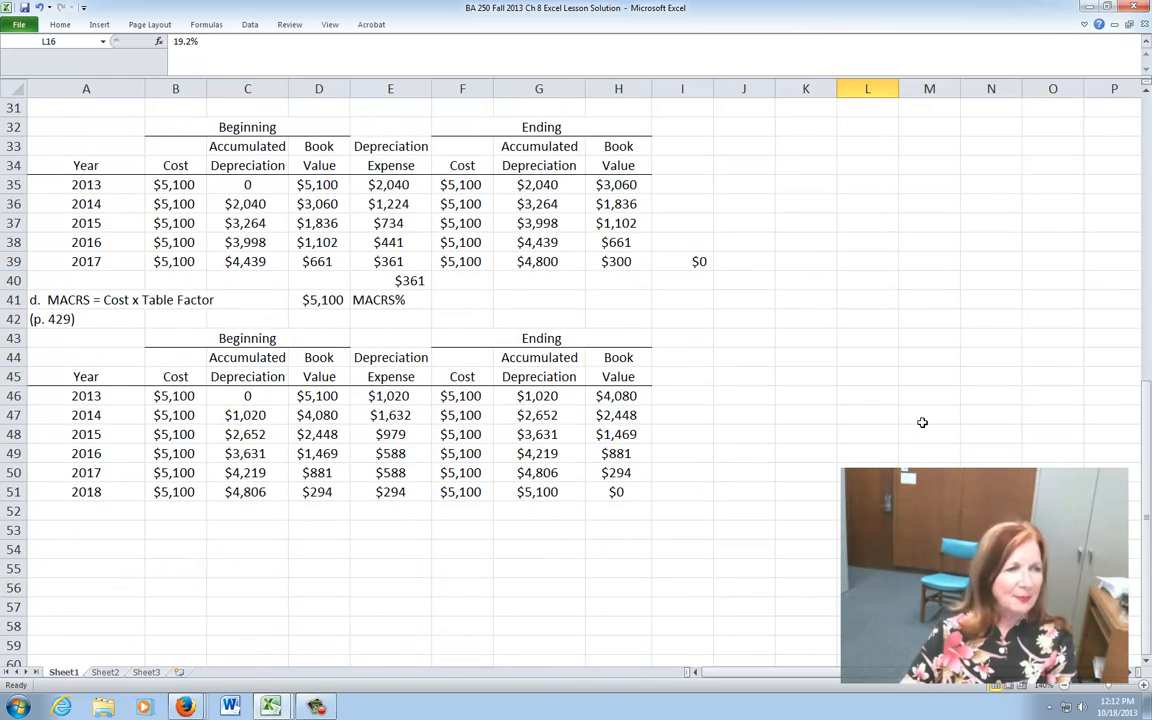
scroll(922, 422, "up", 2)
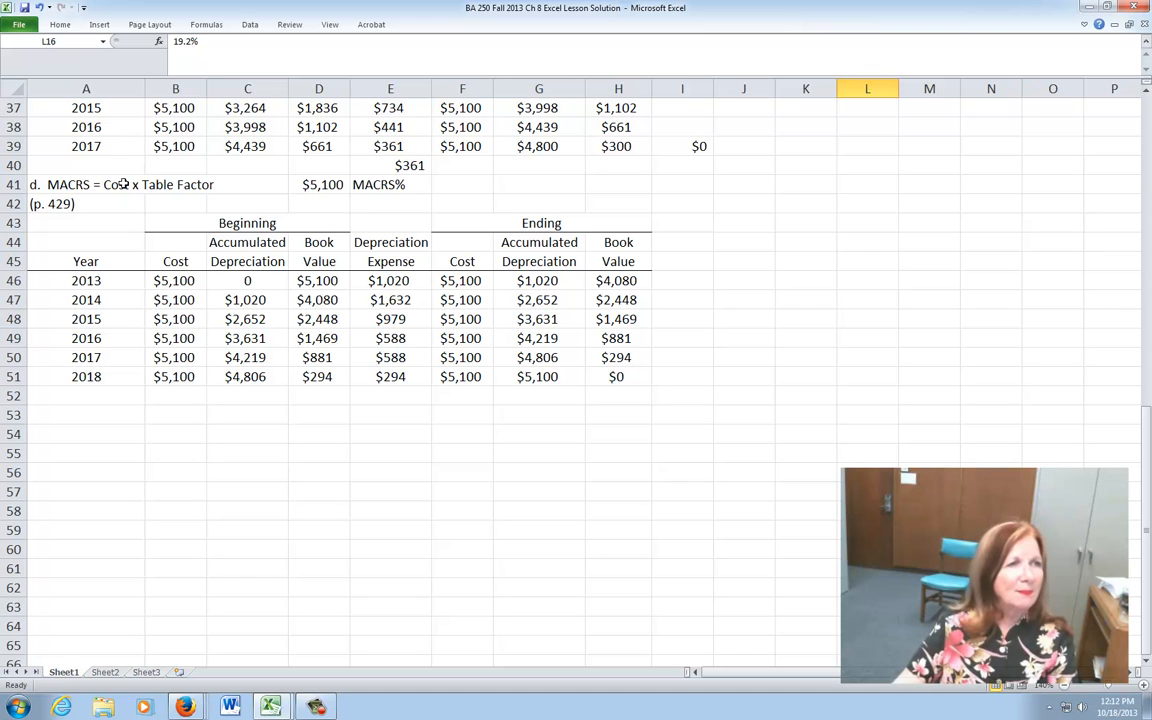
left_click(300, 186)
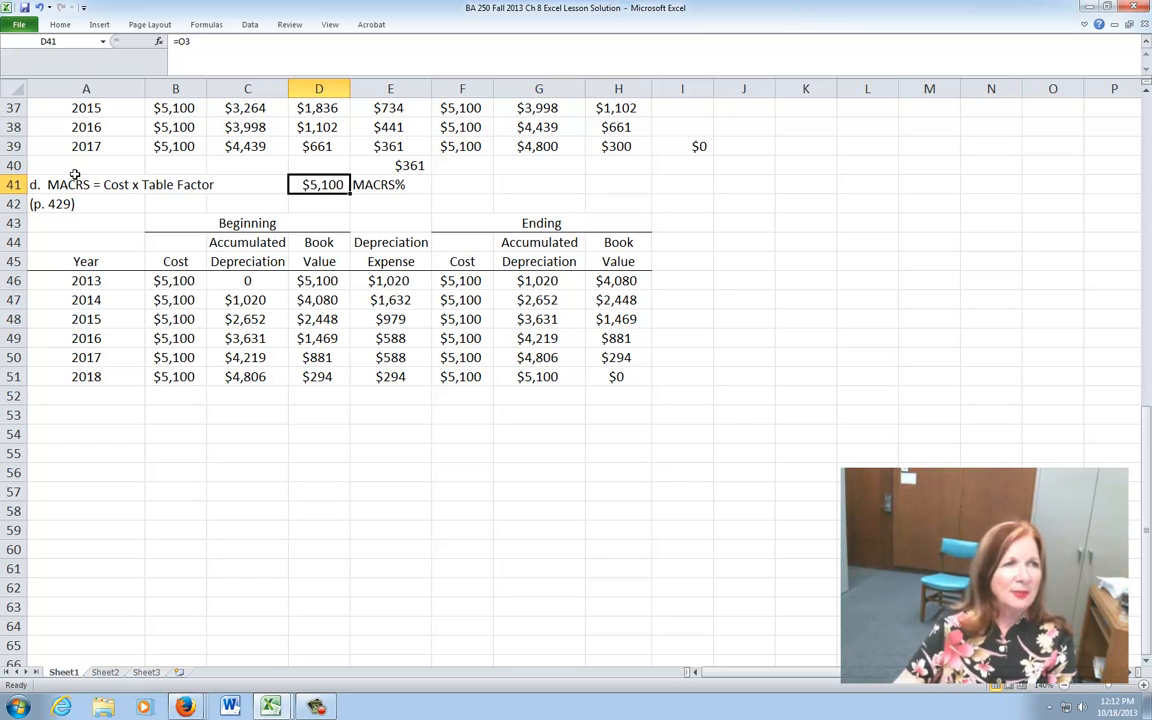
key("Right")
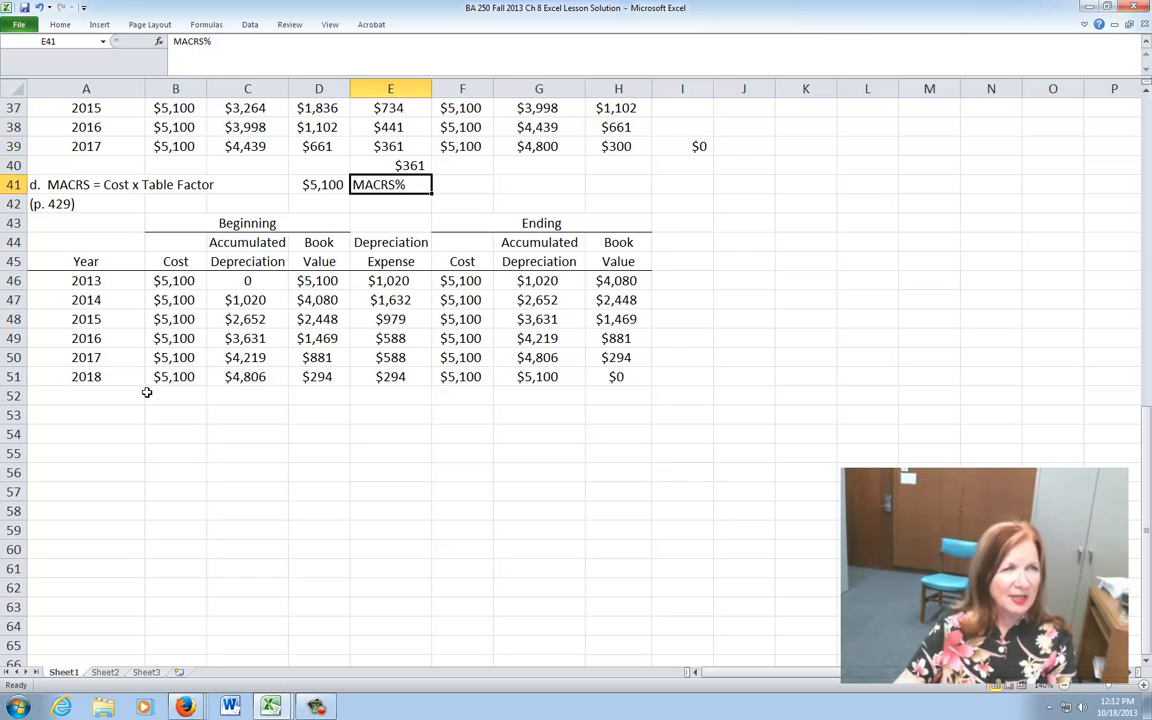
left_click(170, 281)
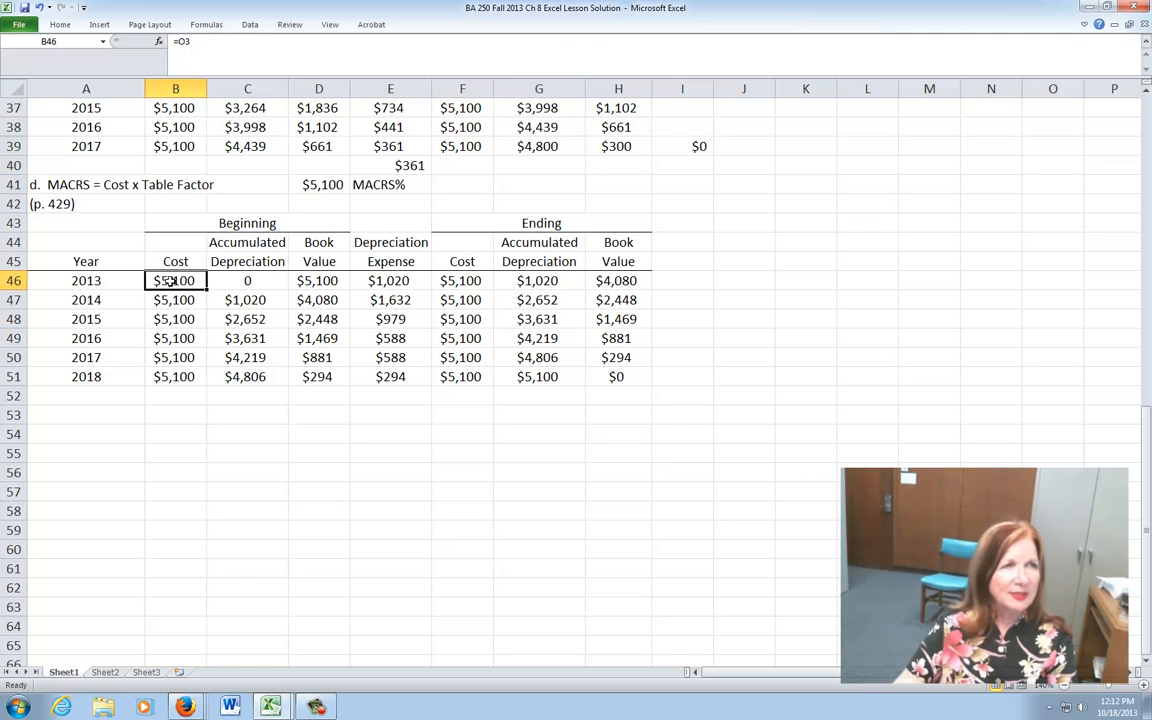
left_click(163, 300)
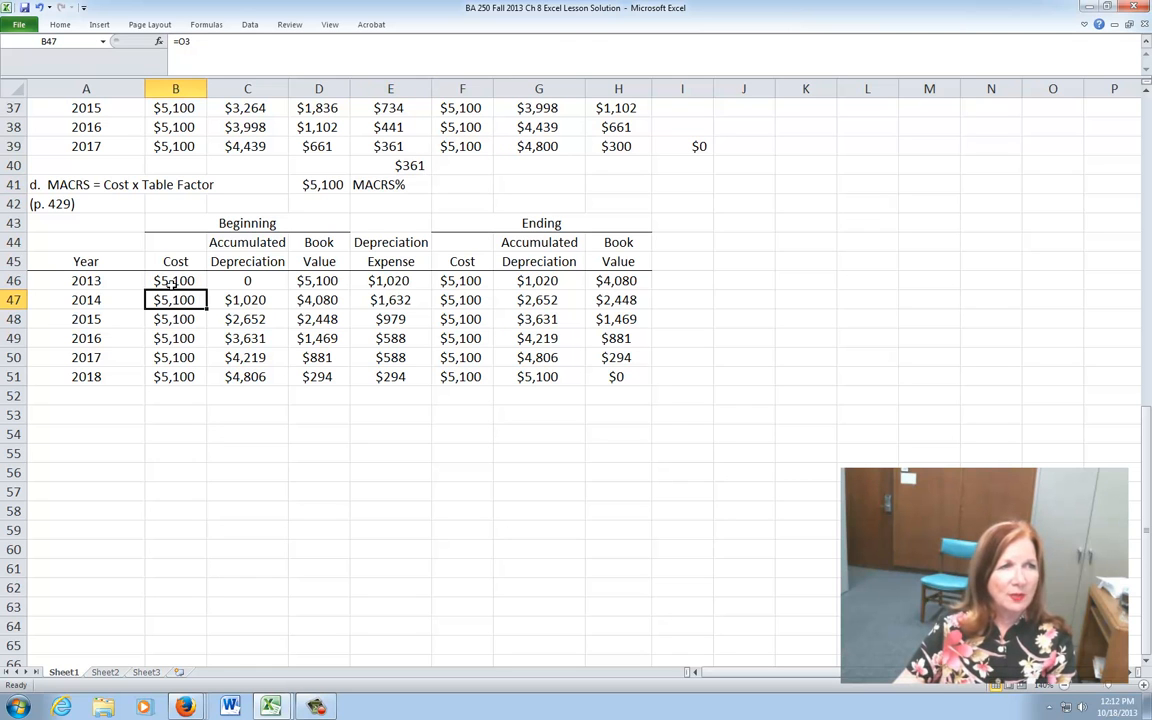
left_click(171, 283)
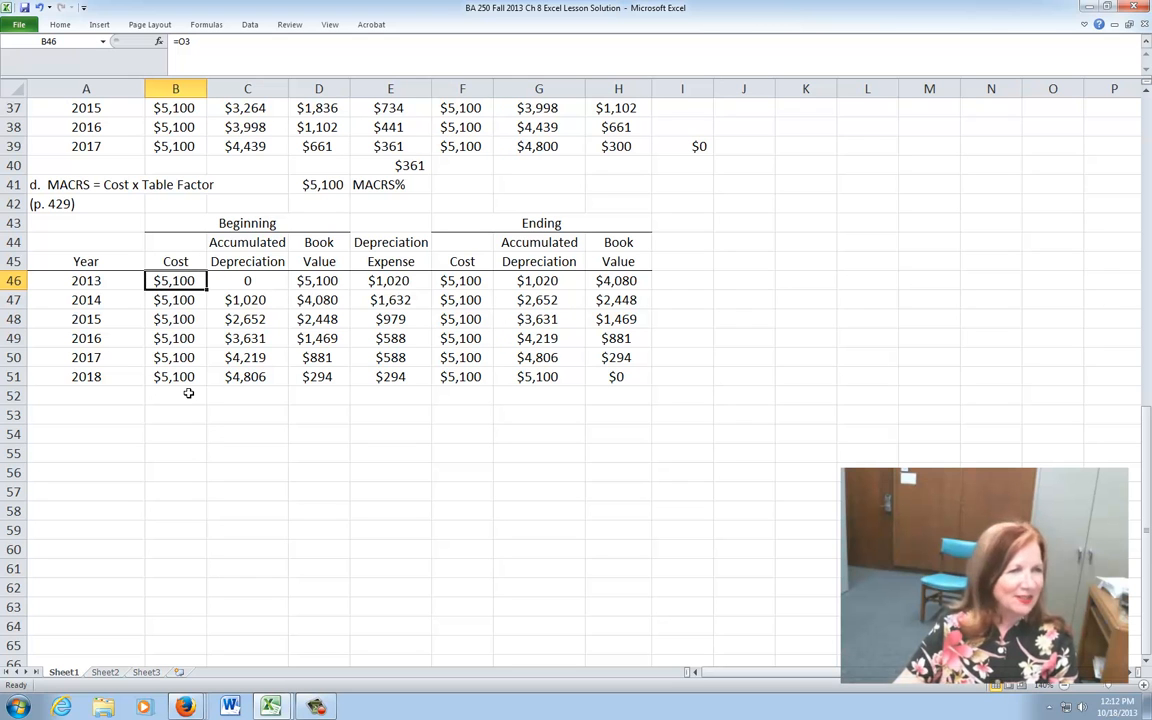
- Link the 2013 MACRS beginning accumulated depreciation in C46 to the data table's beginning accumulated depreciation with =O6
left_click(234, 281)
scroll(790, 385, "up", 7)
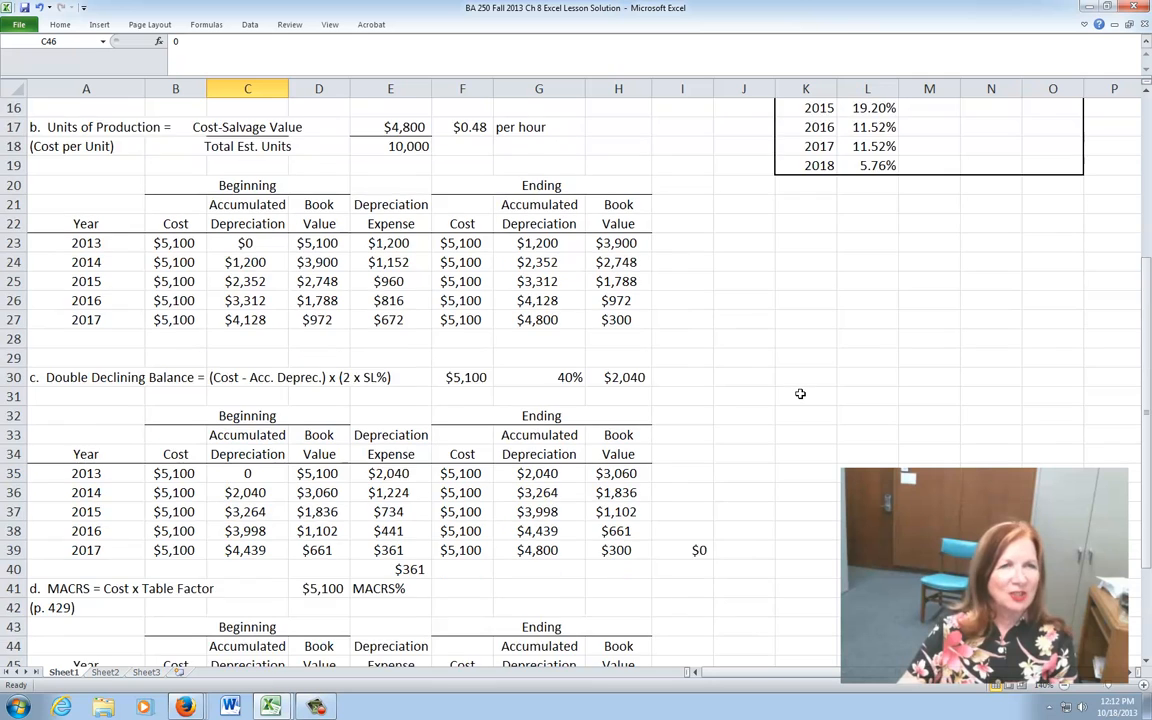
scroll(775, 388, "down", 5)
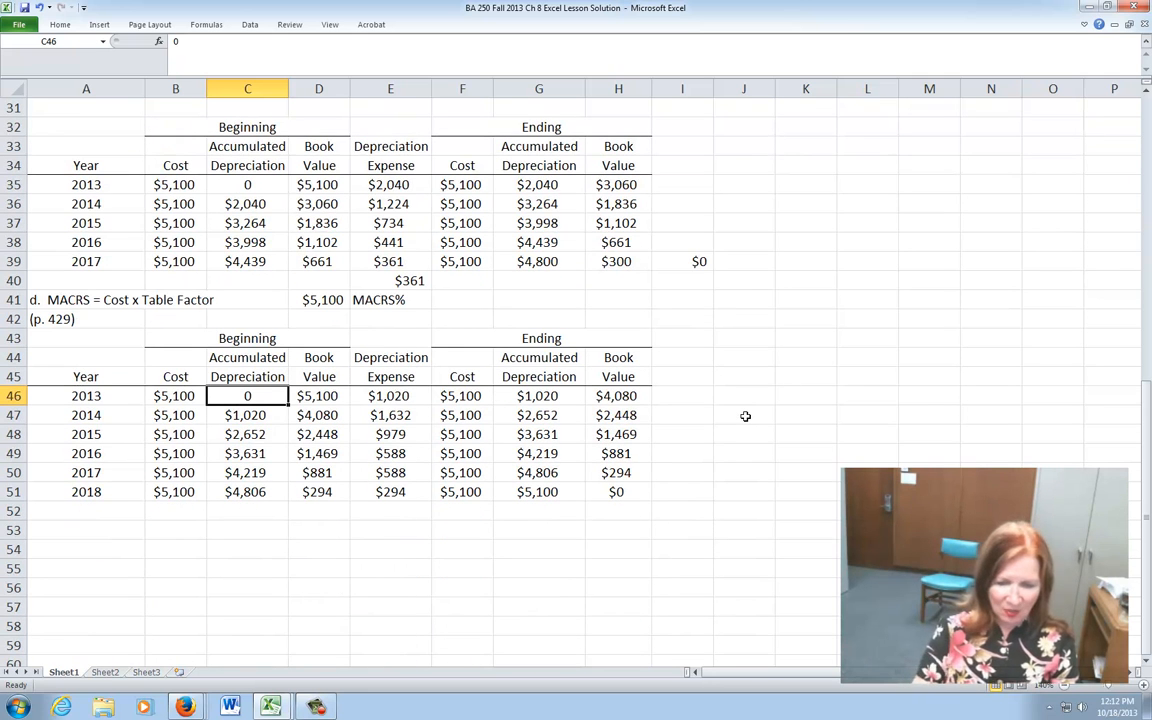
type("=")
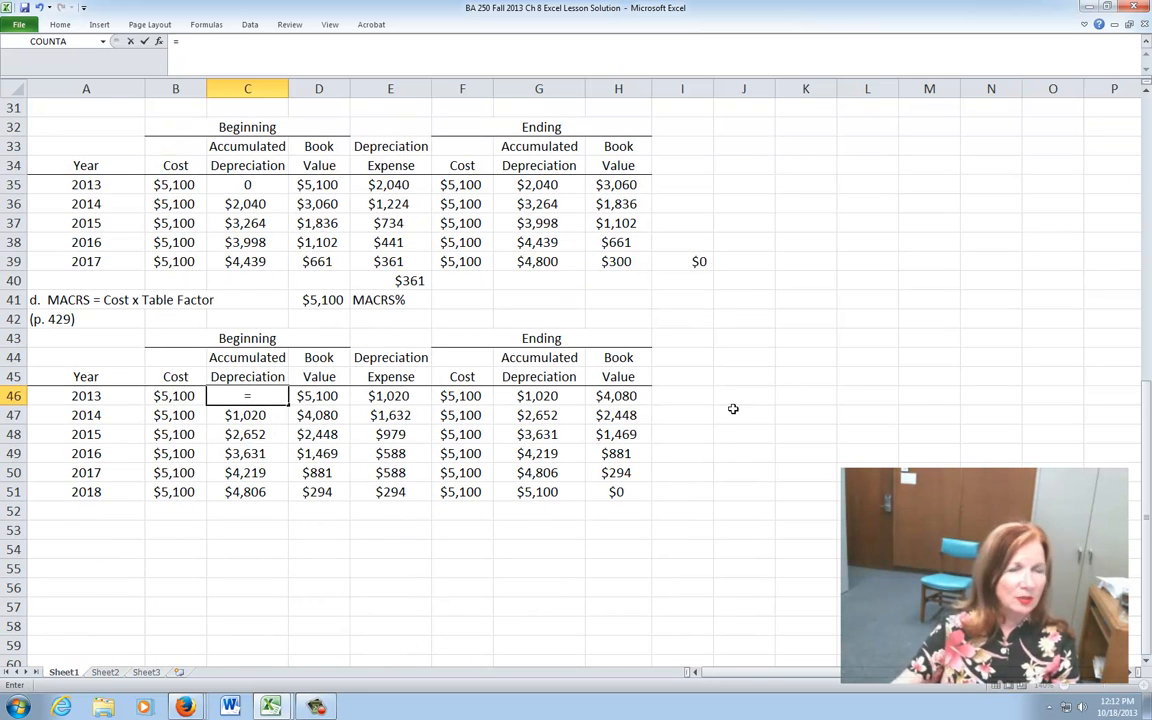
scroll(733, 406, "up", 10)
left_click(1050, 204)
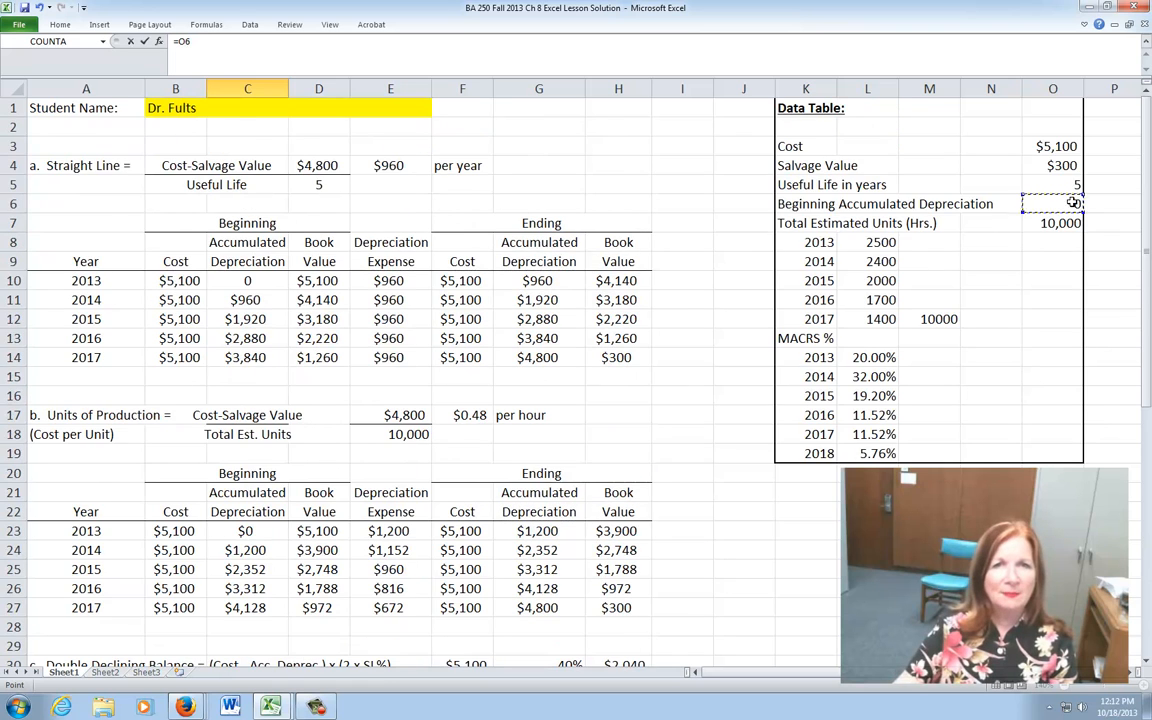
key("Return")
scroll(662, 448, "down", 4)
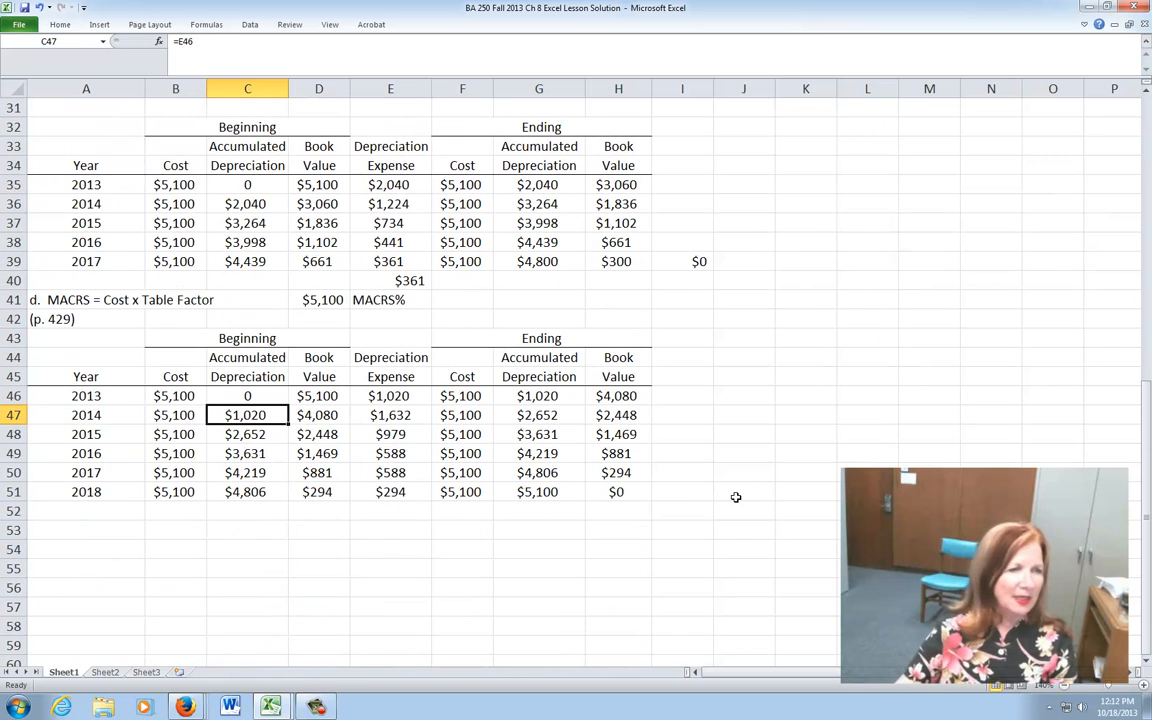
- Check the 2013 MACRS formulas for accumulated depreciation, book value, depreciation expense and cost in row 46
left_click(254, 398)
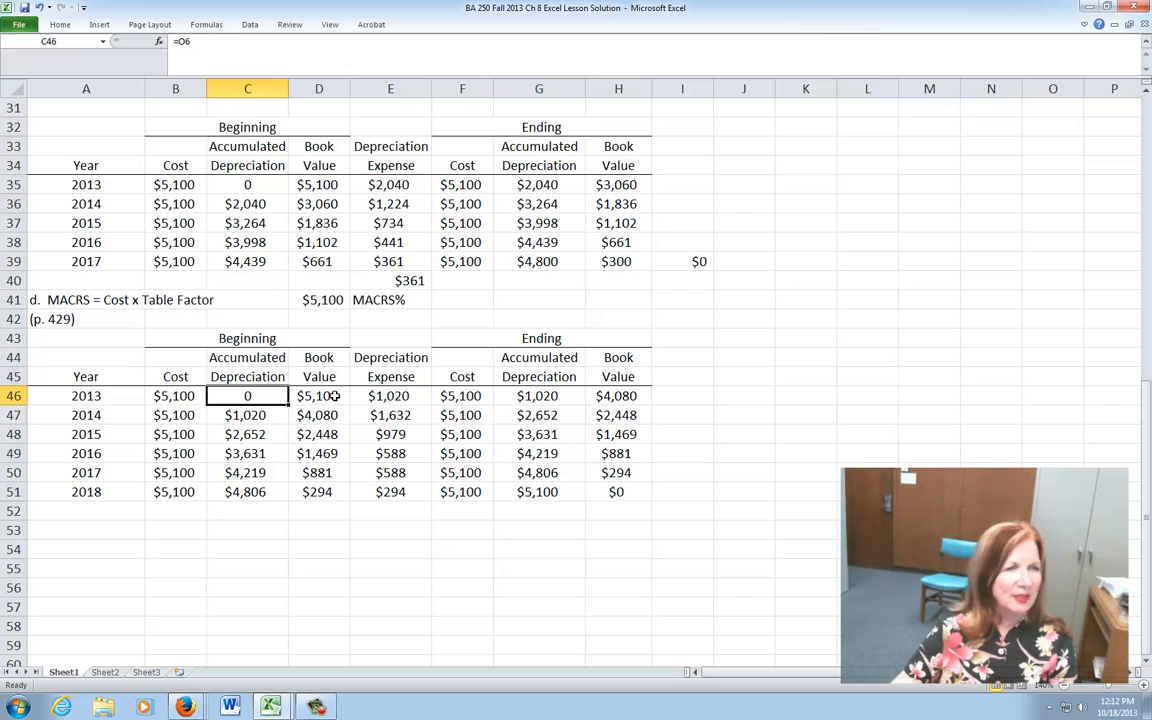
left_click(328, 396)
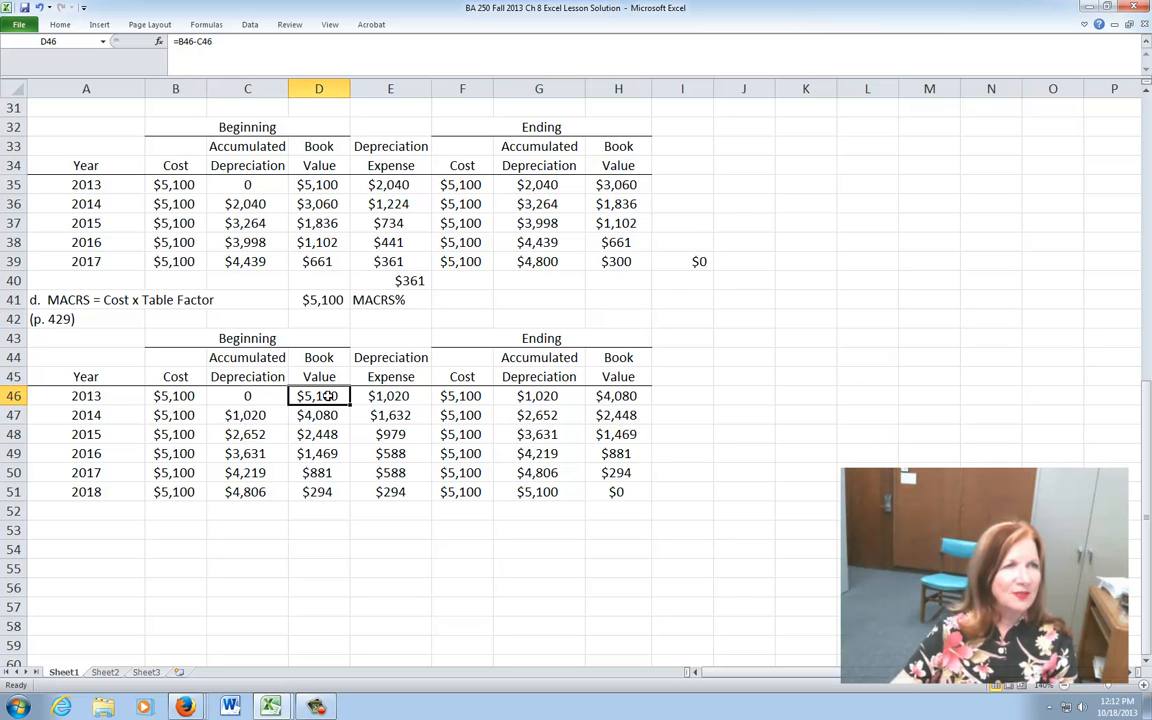
left_click(390, 397)
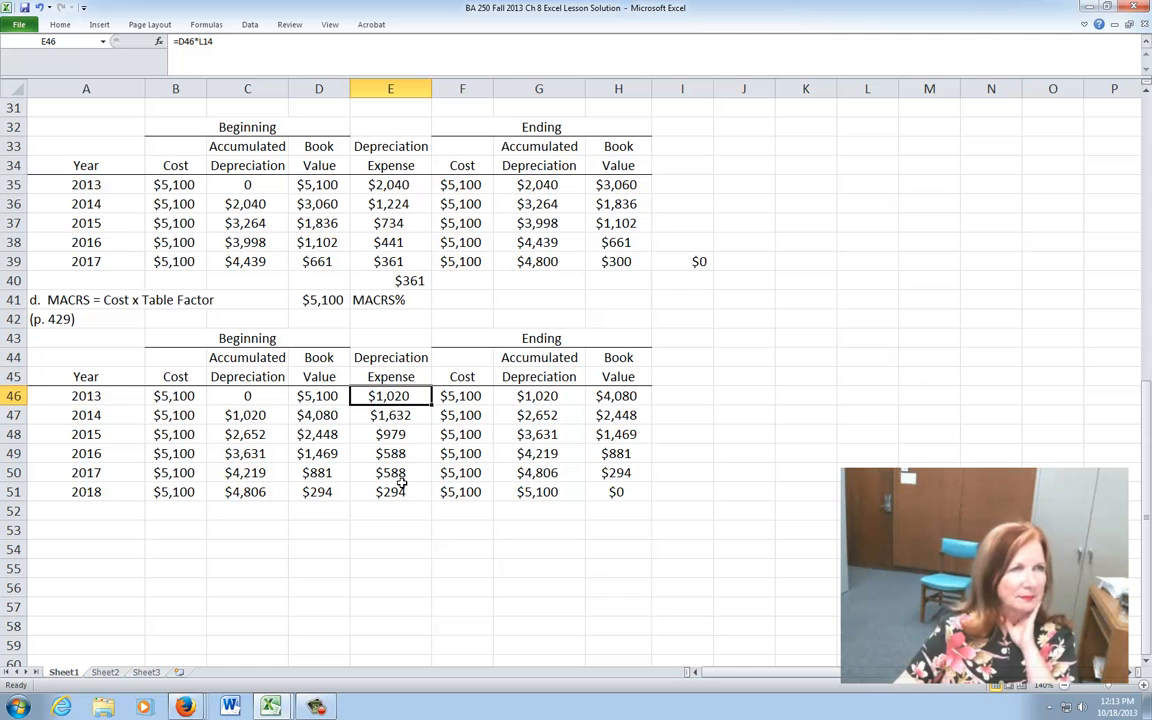
left_click(162, 397)
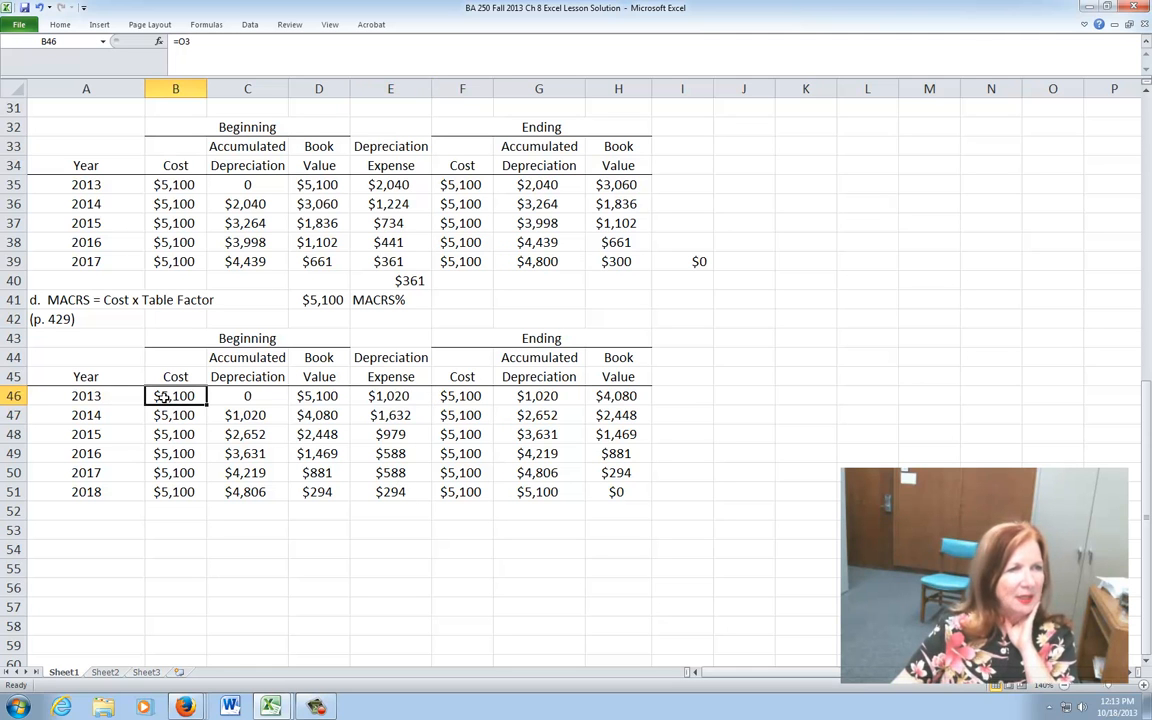
left_click(391, 397)
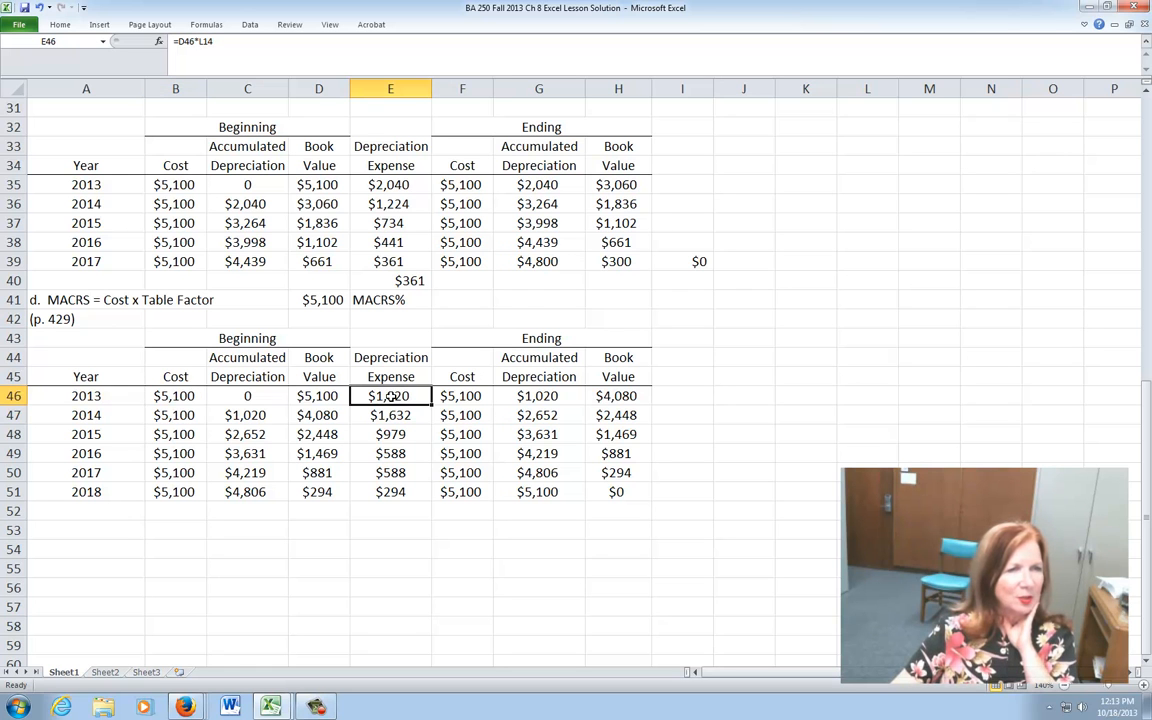
- Try to remove the column letter from the D46 reference in the E46 expense formula, and undo the deletion
left_click(183, 41)
key("BackSpace")
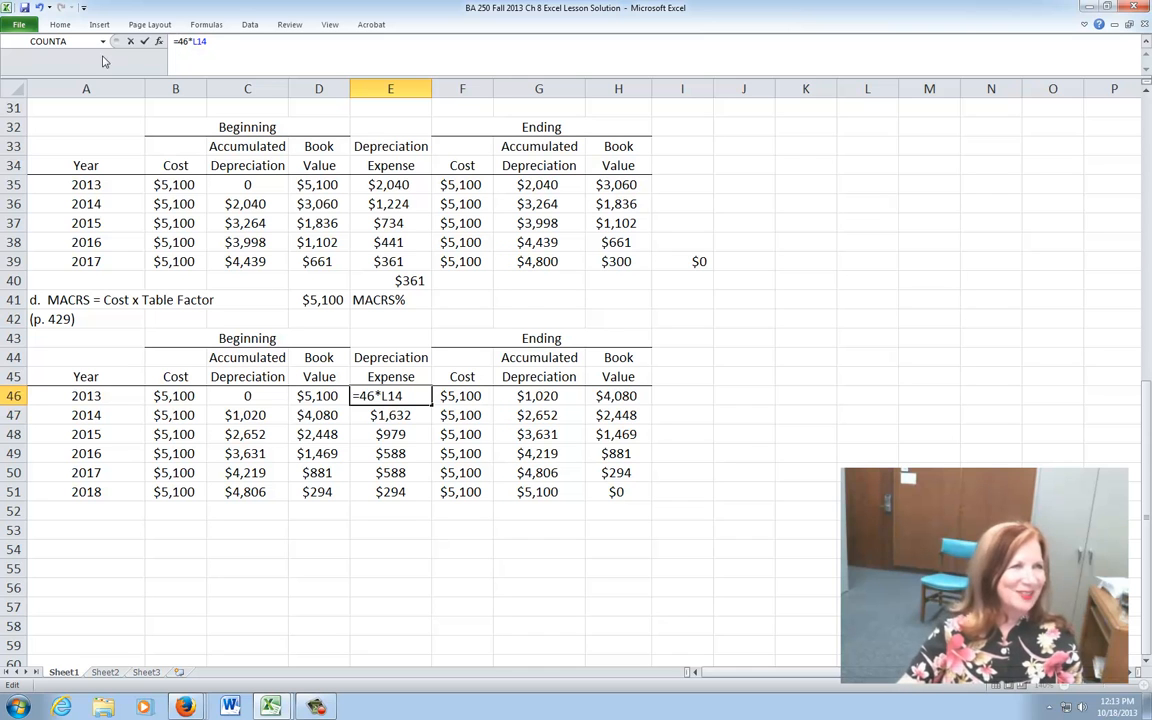
left_click(39, 7)
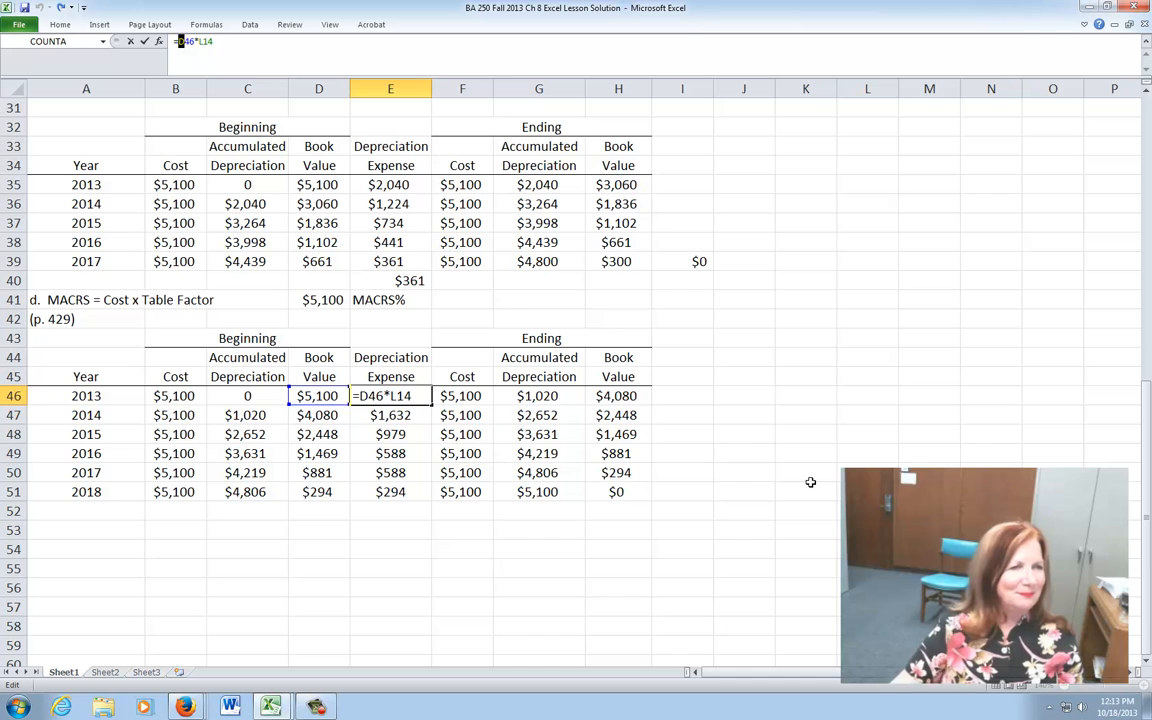
key("Return")
- Compare the 2013 MACRS expense formula in E46 with the 2013 rate in L14 of the data table
left_click(397, 396)
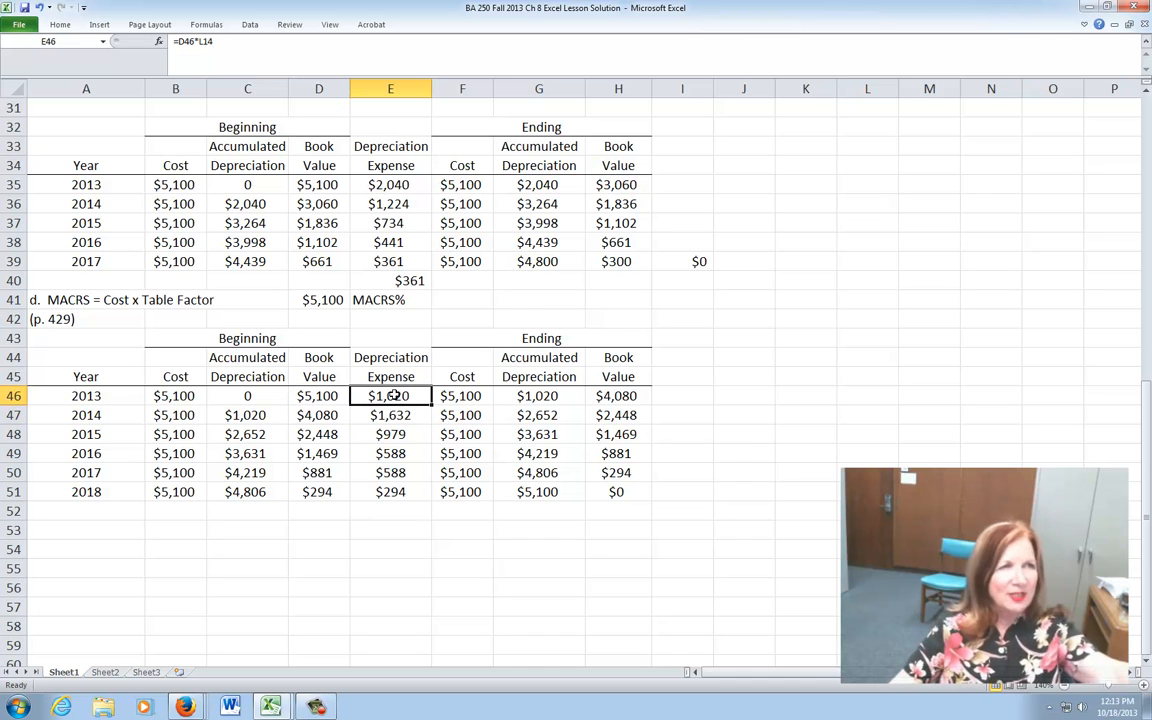
scroll(860, 330, "up", 10)
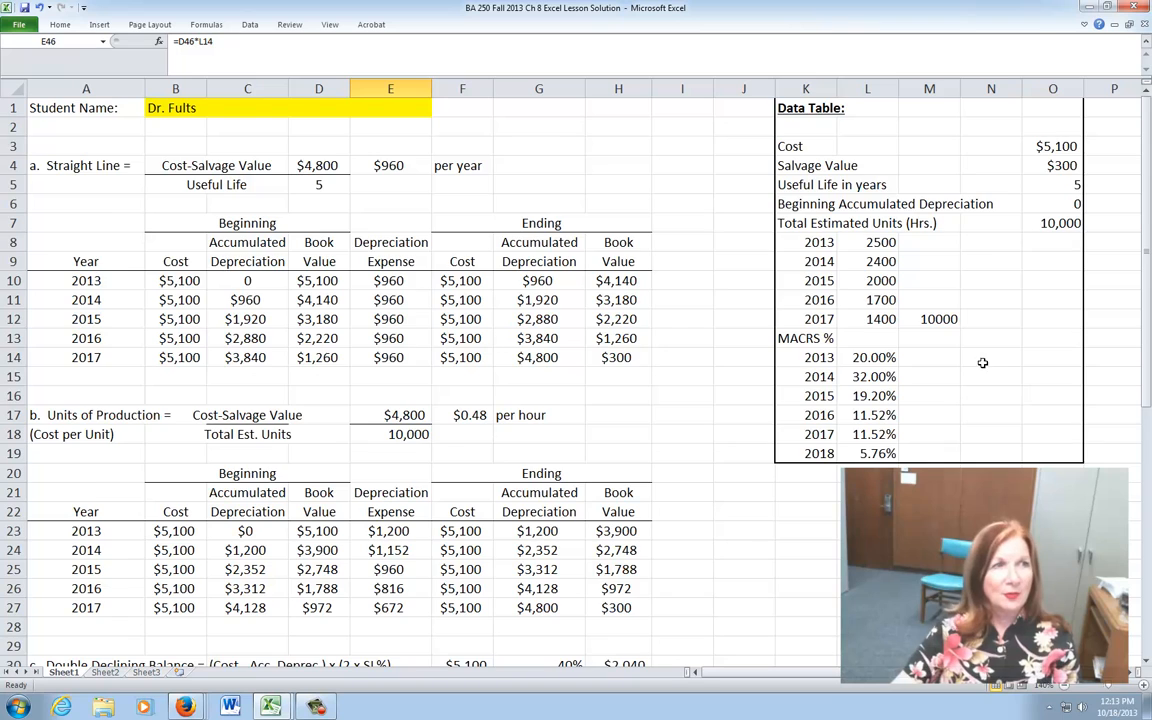
scroll(982, 360, "down", 9)
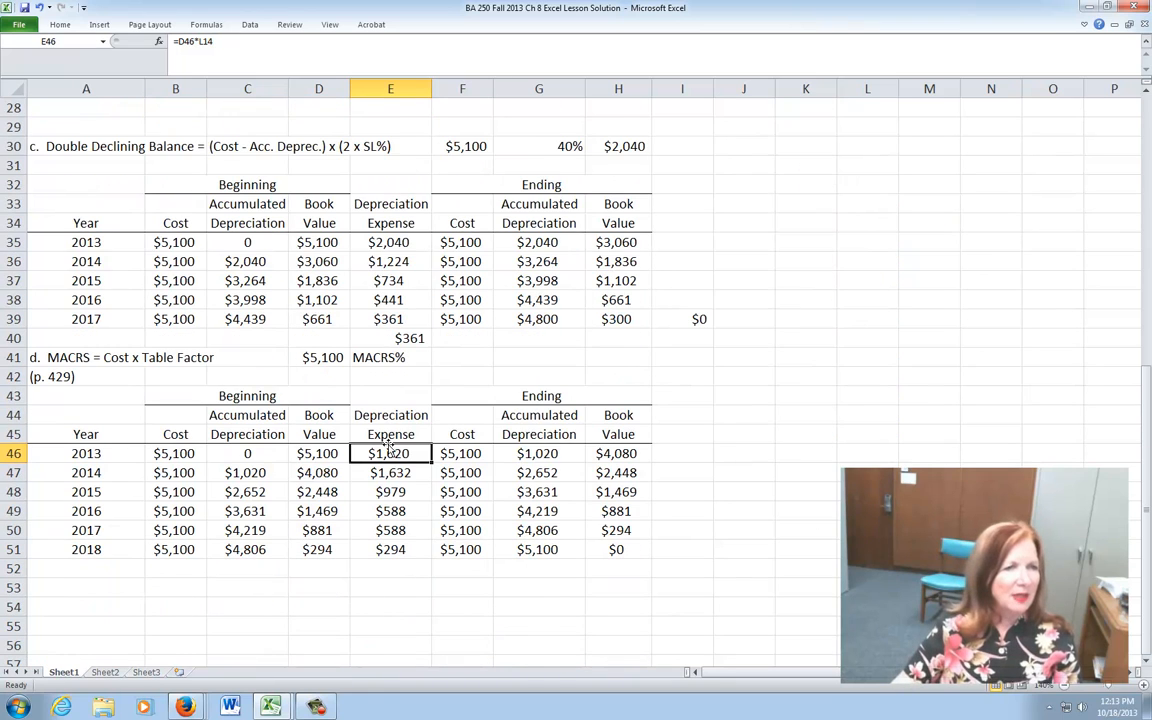
scroll(900, 390, "up", 5)
scroll(935, 394, "up", 4)
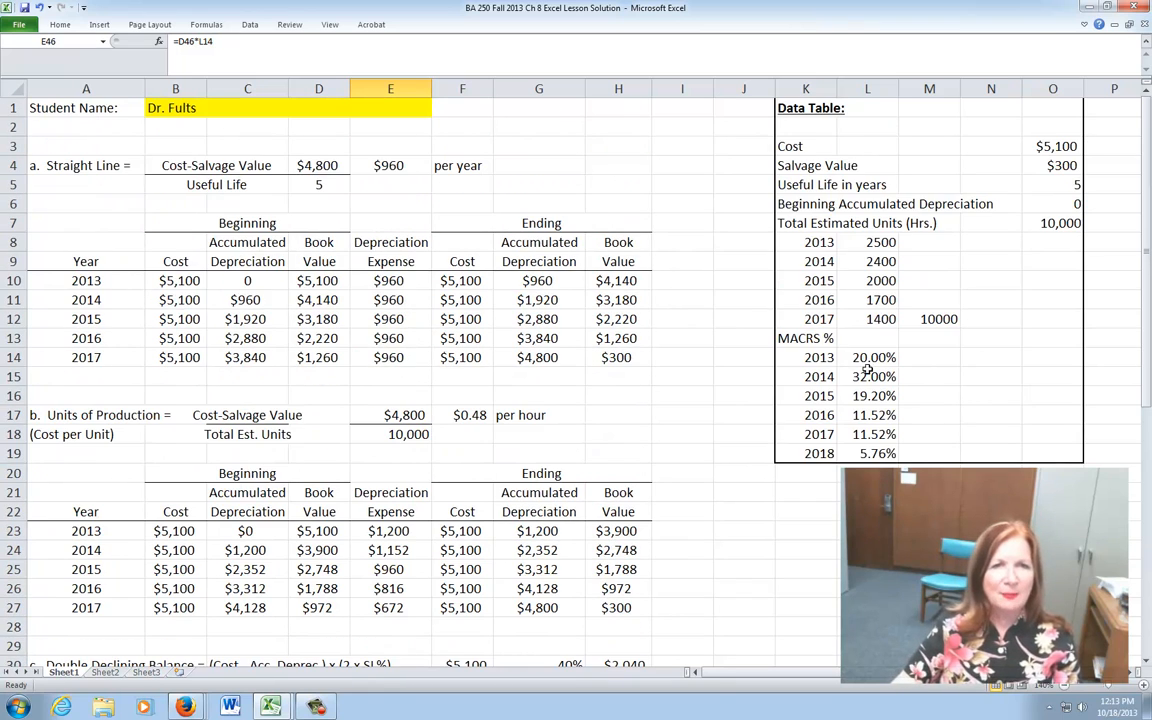
left_click(876, 357)
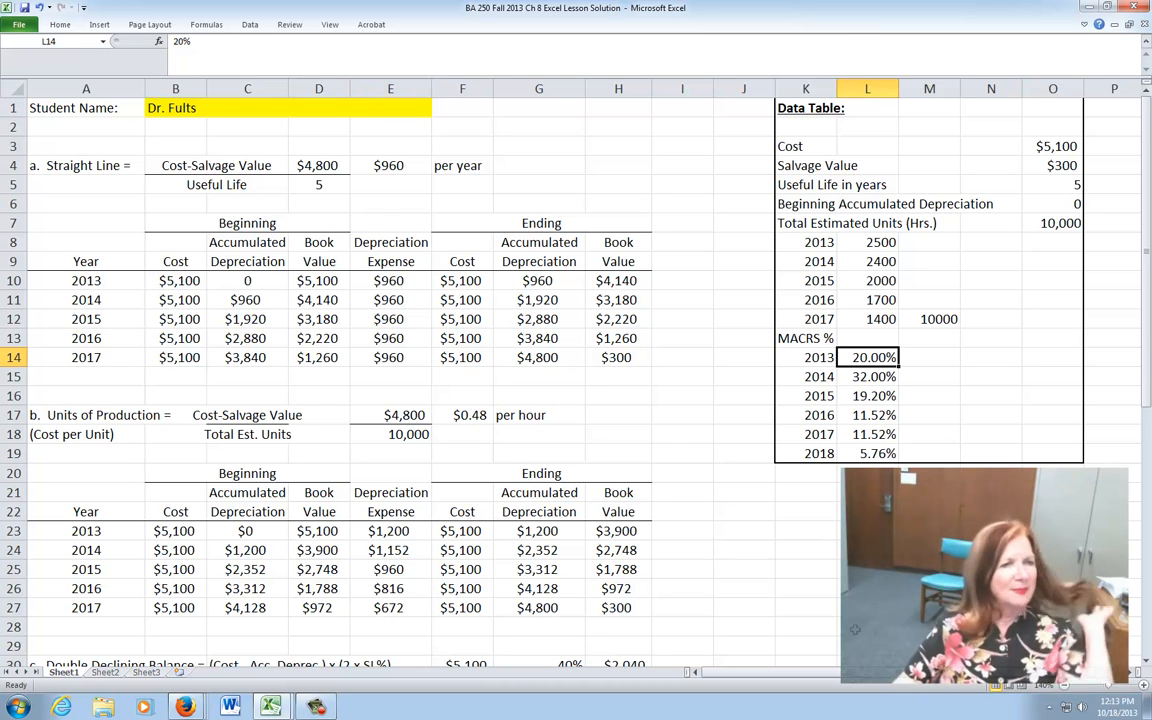
scroll(800, 550, "down", 6)
scroll(755, 560, "down", 3)
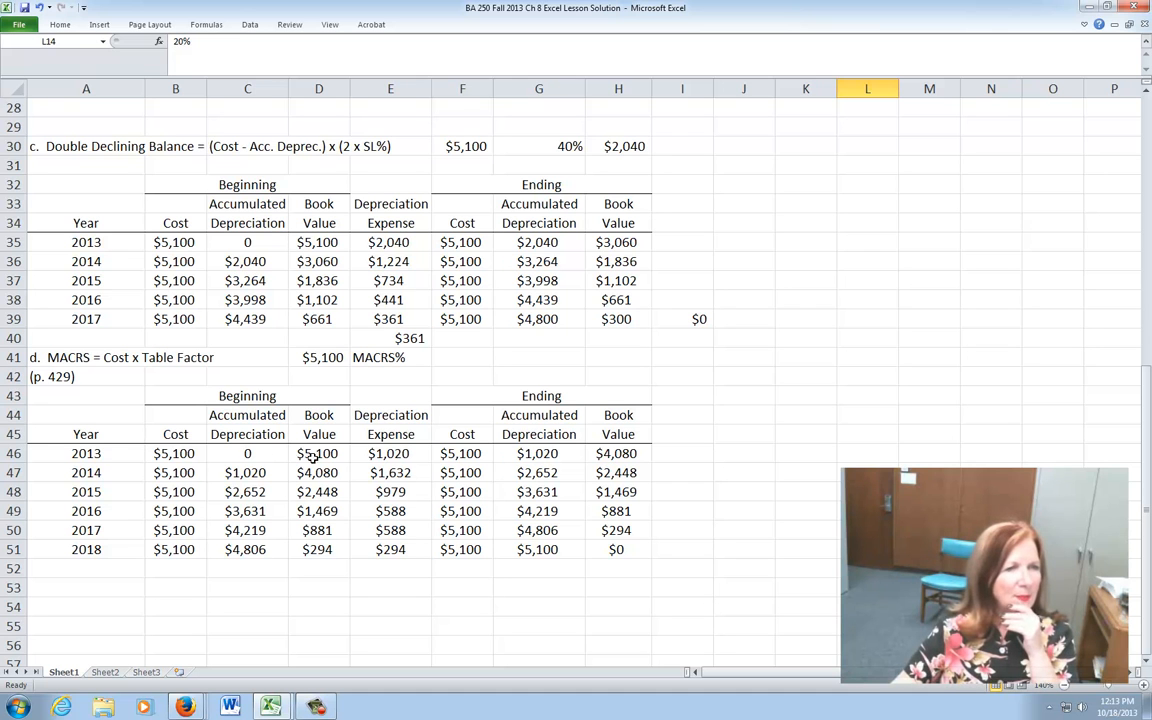
- Replace the 2013 MACRS depreciation expense formula in E46 with =D41*L14, multiplying the cost by the 2013 table rate
left_click(385, 454)
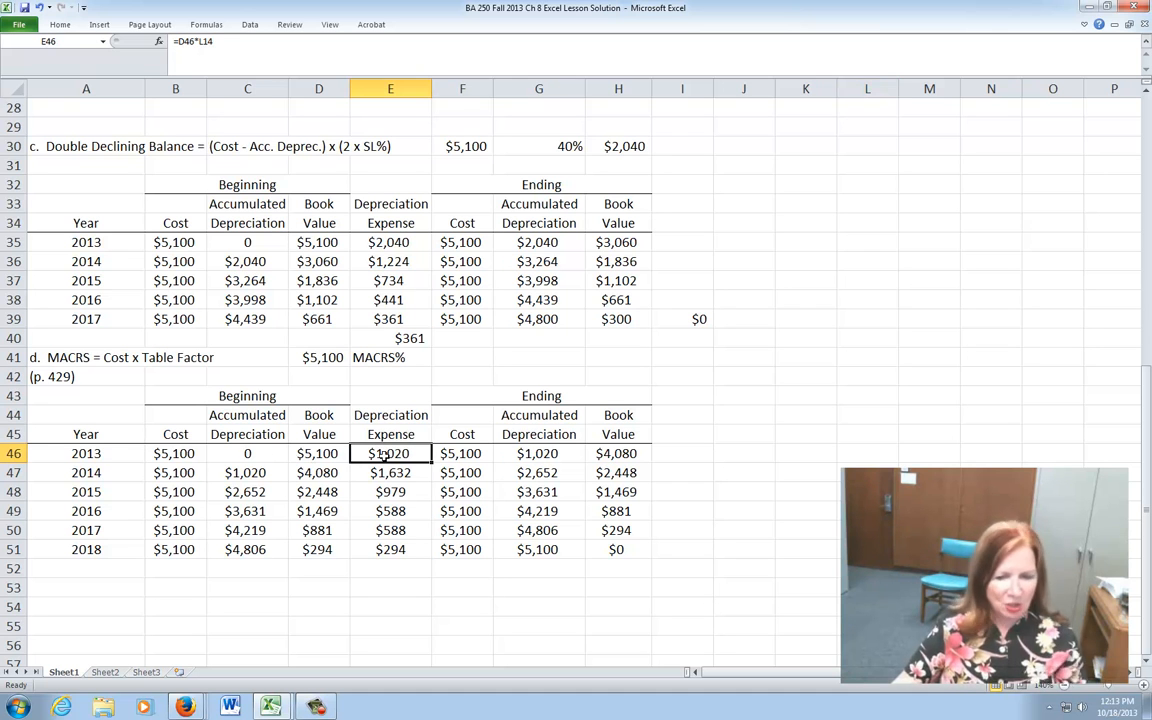
type("=")
scroll(388, 455, "up", 9)
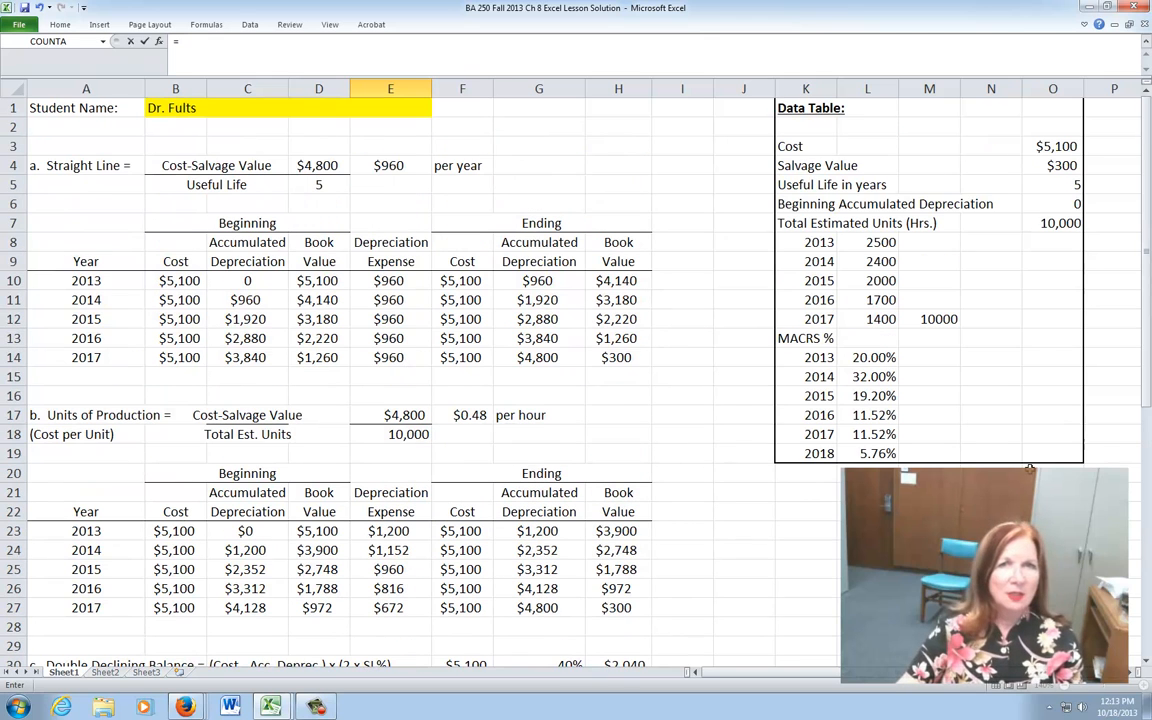
left_click(1050, 146)
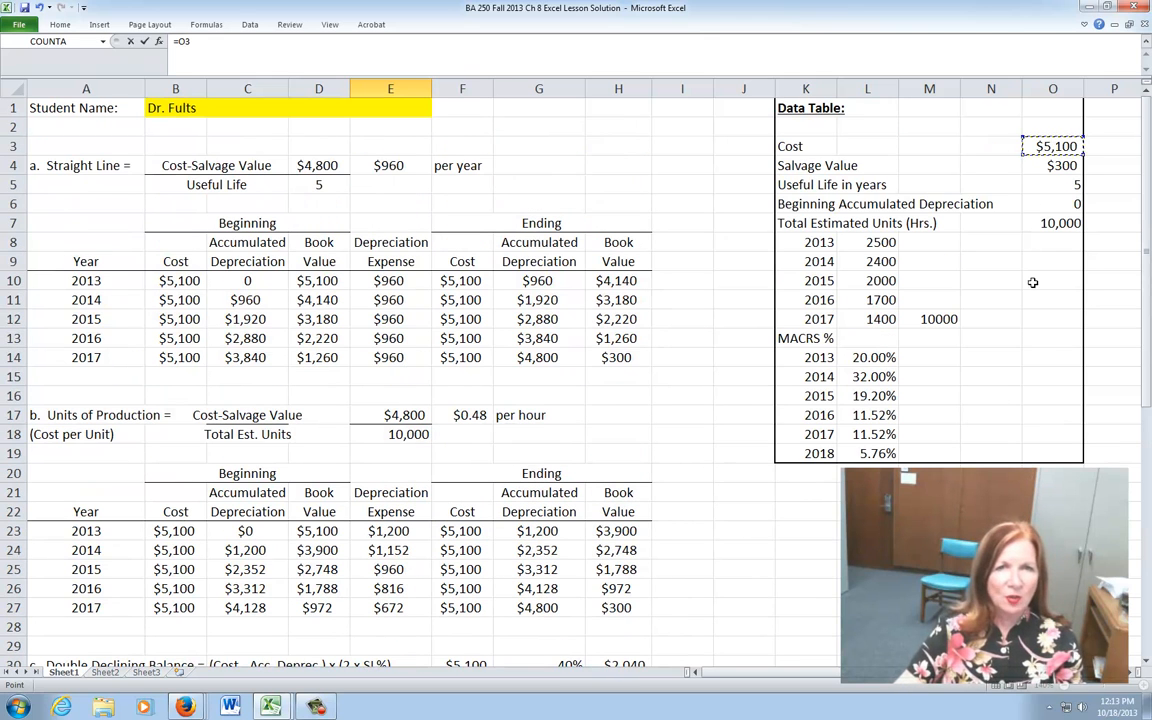
scroll(1031, 283, "down", 8)
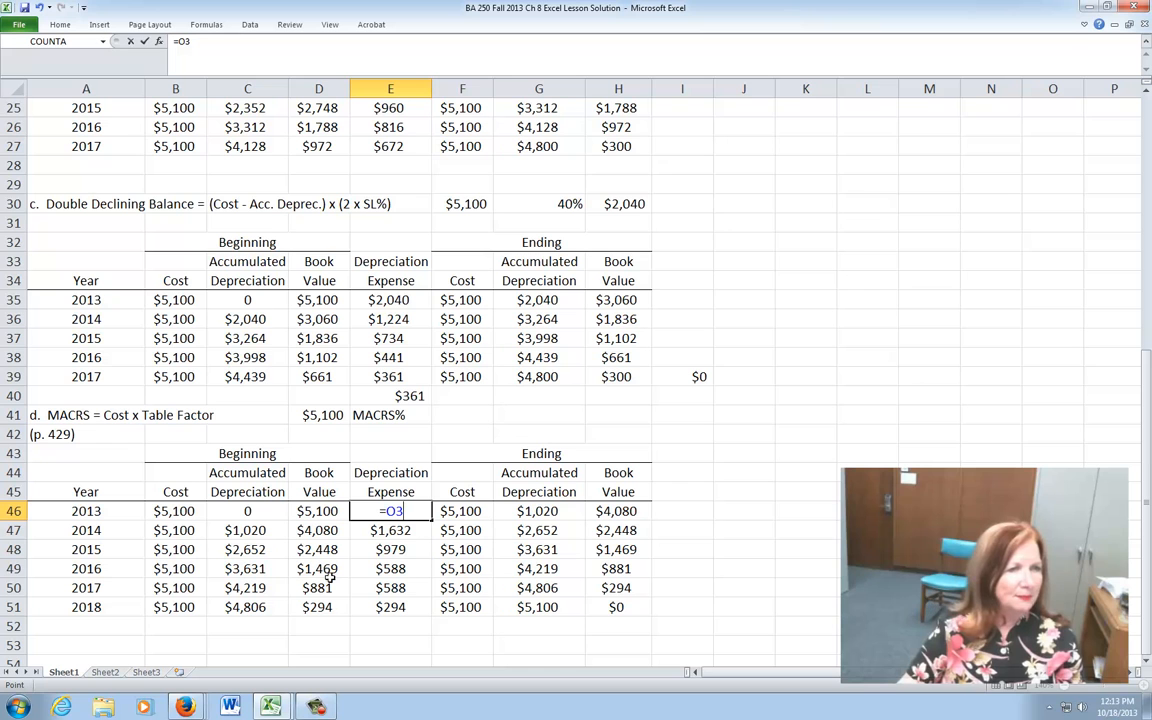
left_click(307, 415)
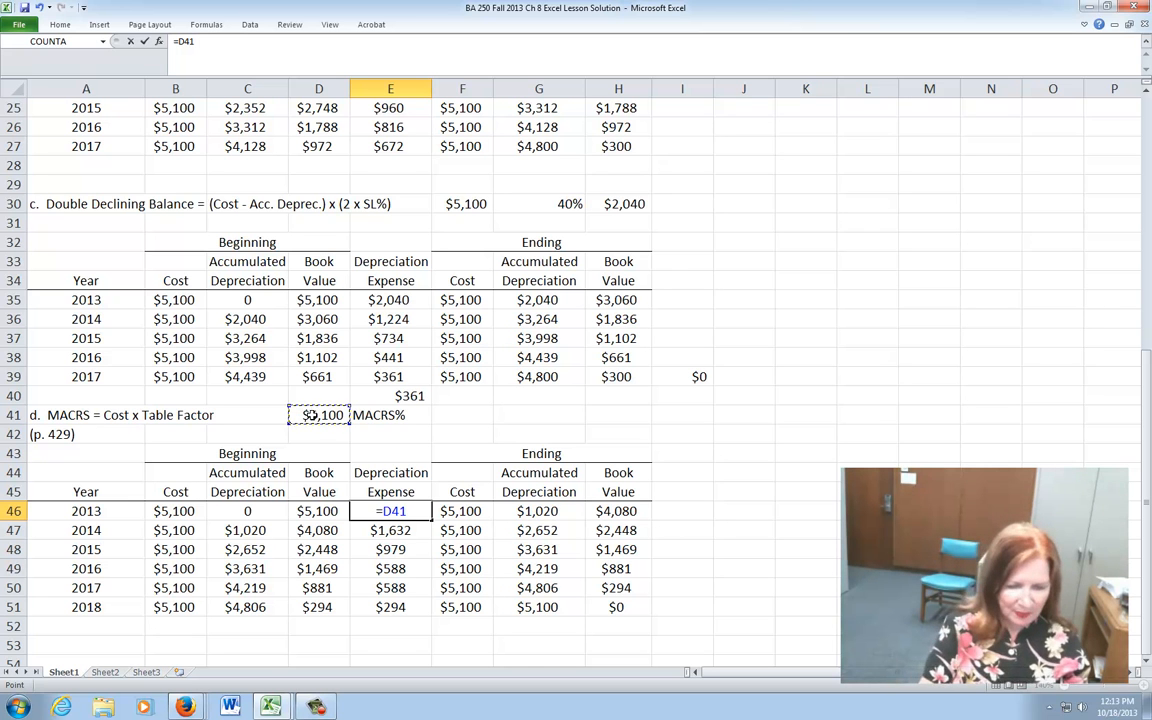
type("*")
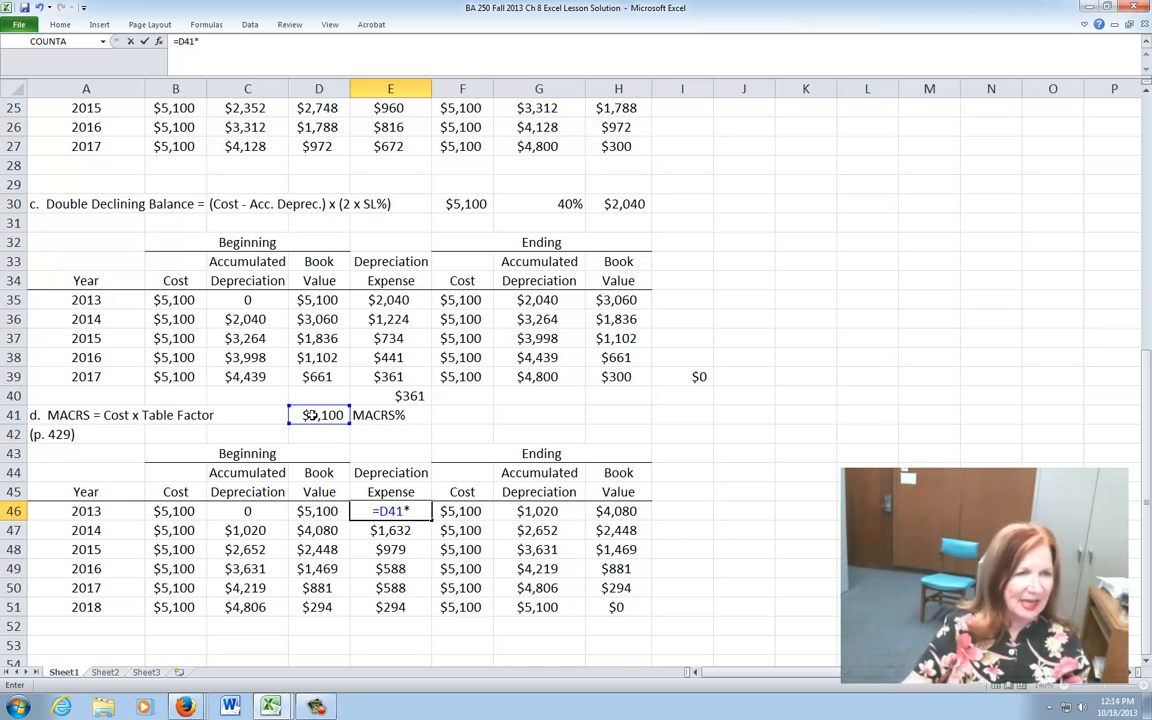
scroll(853, 333, "up", 5)
left_click(872, 185)
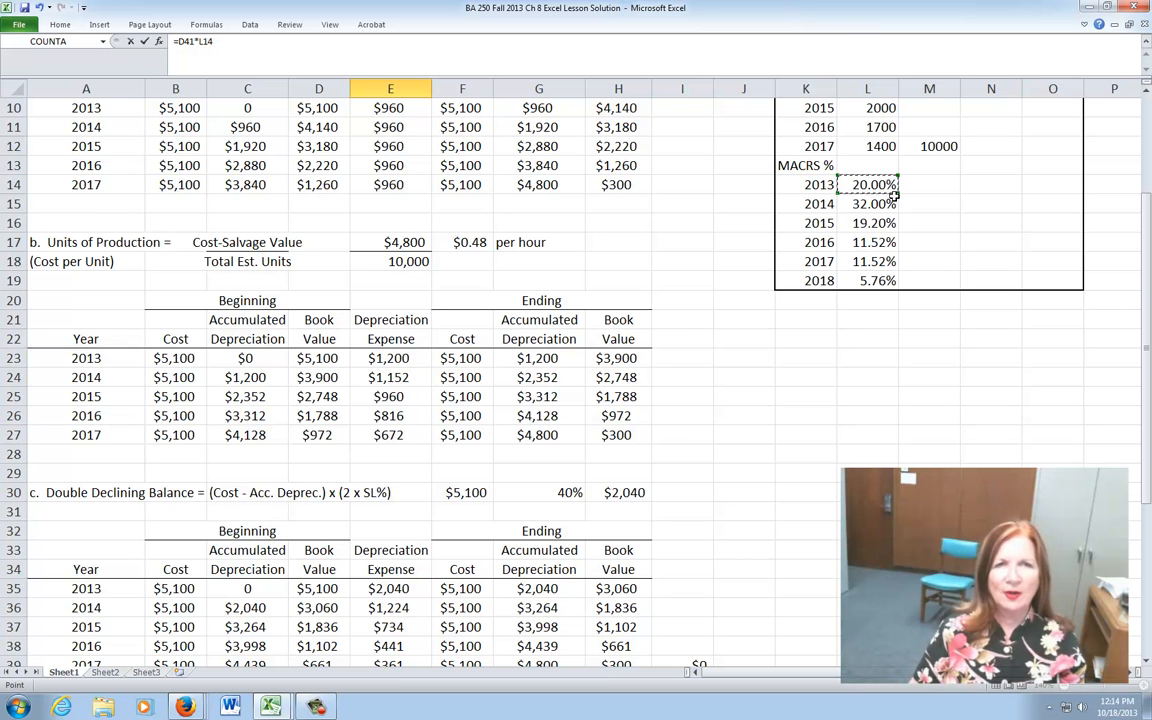
key("Return")
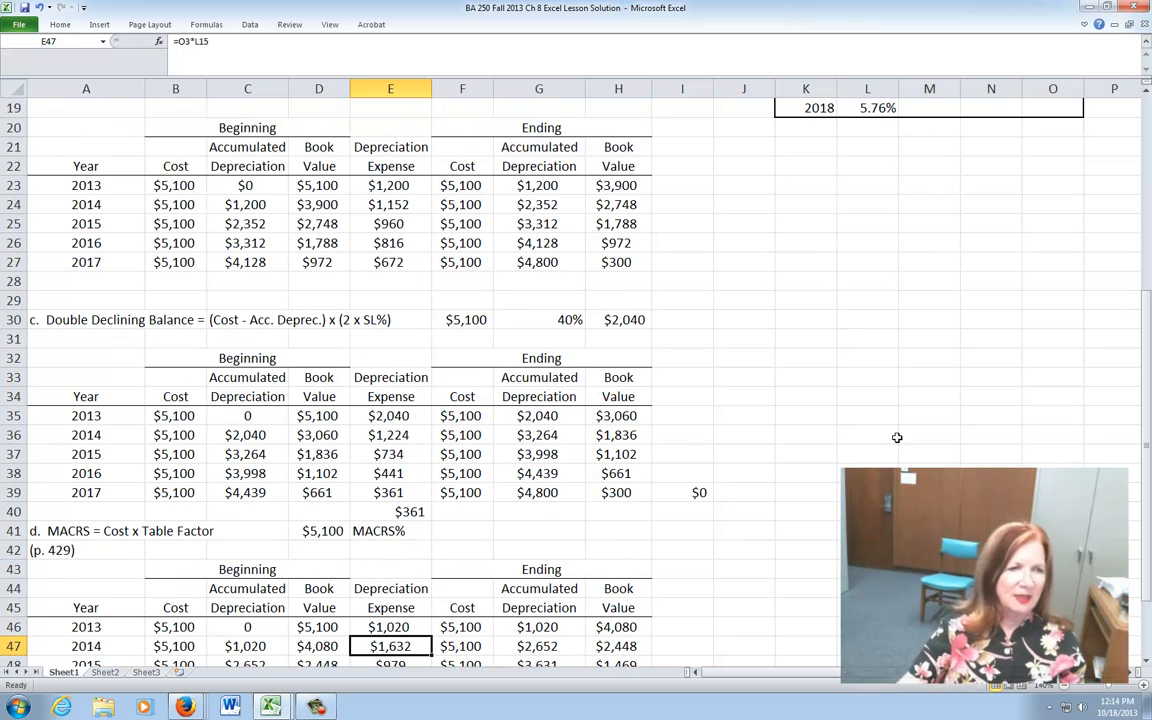
- Check the 2013 MACRS formulas in row 46 for depreciation expense and ending cost, accumulated depreciation and book value
scroll(808, 400, "down", 4)
left_click(376, 396)
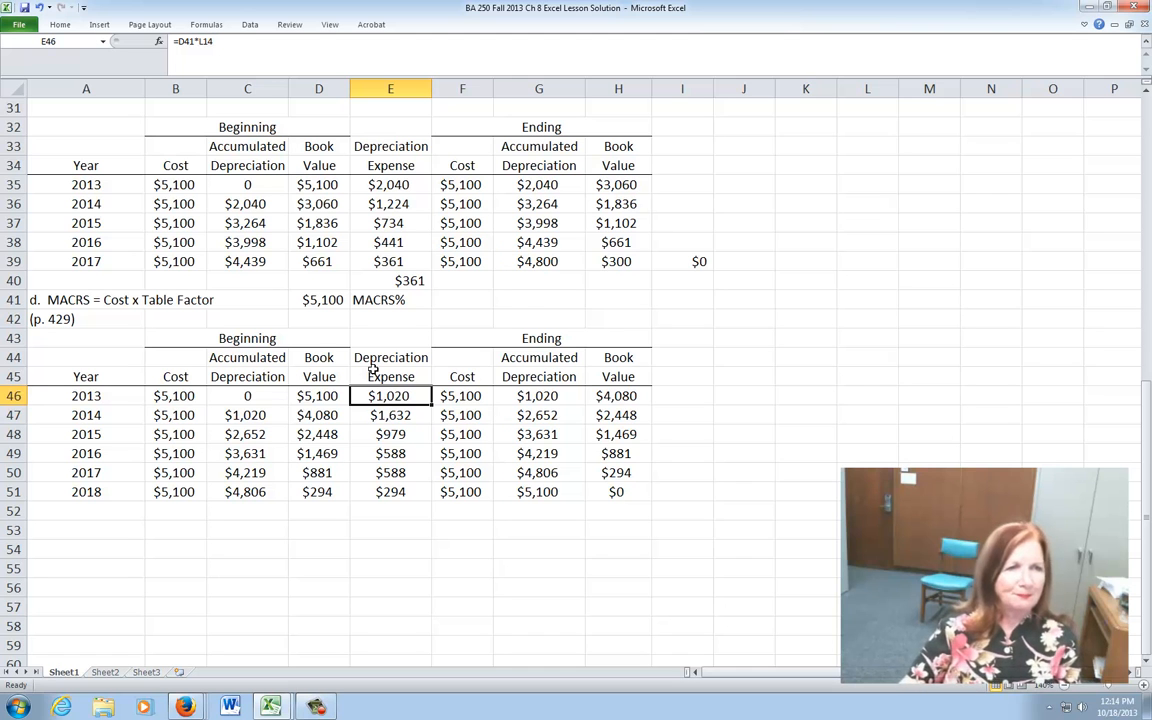
left_click(467, 397)
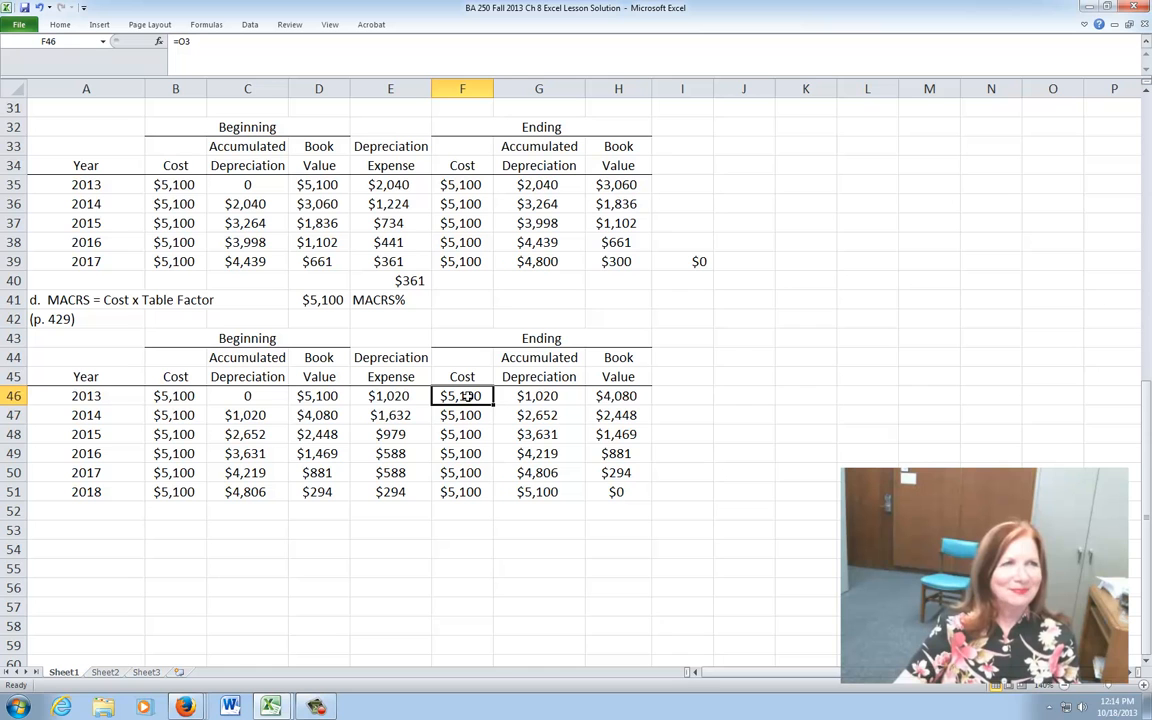
left_click(540, 397)
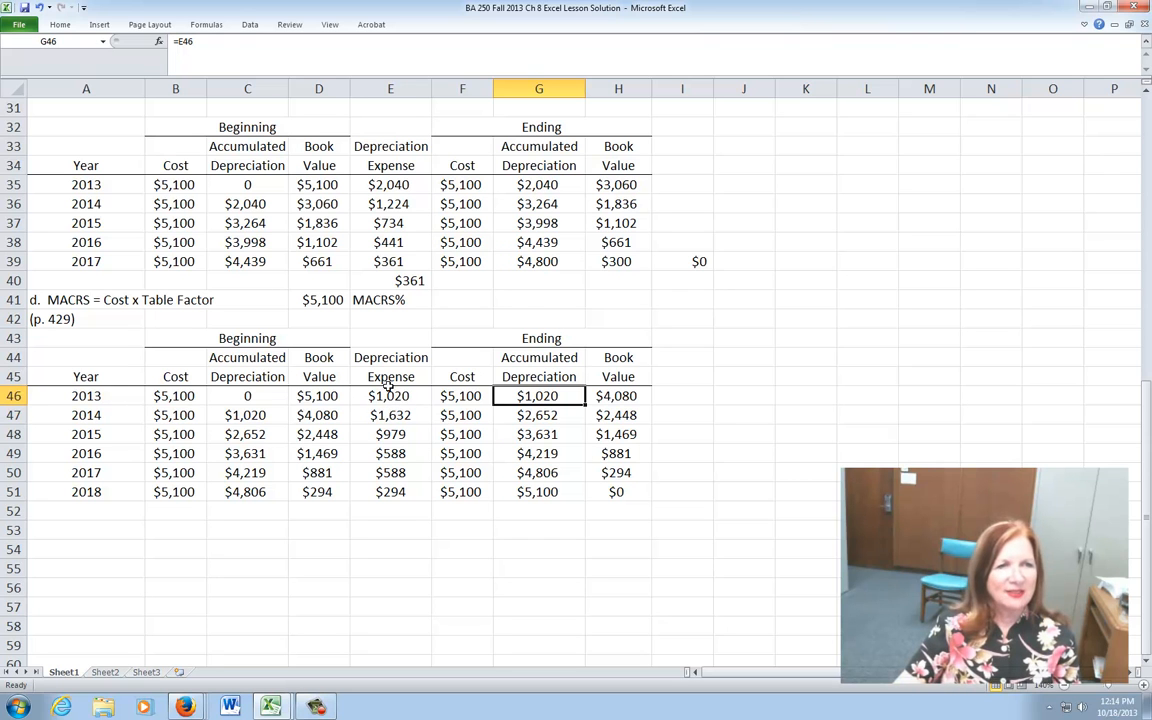
left_click(624, 396)
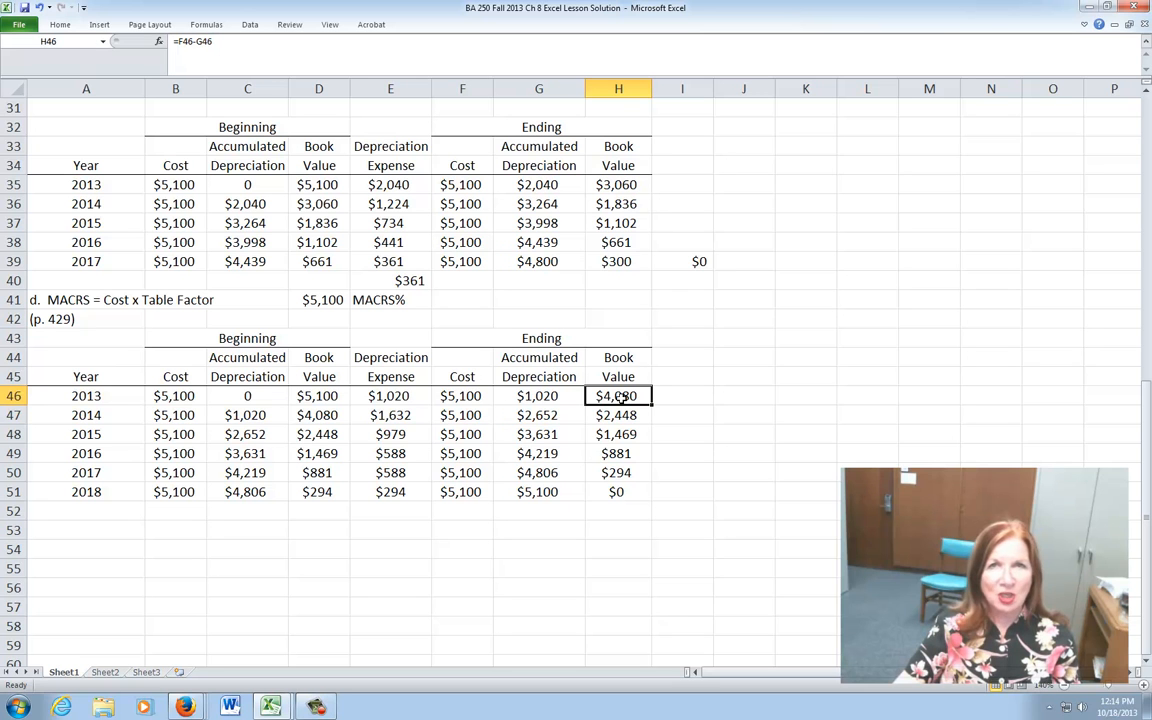
- Check the 2014 MACRS beginning formulas for cost, accumulated depreciation and book value in row 47
left_click(175, 415)
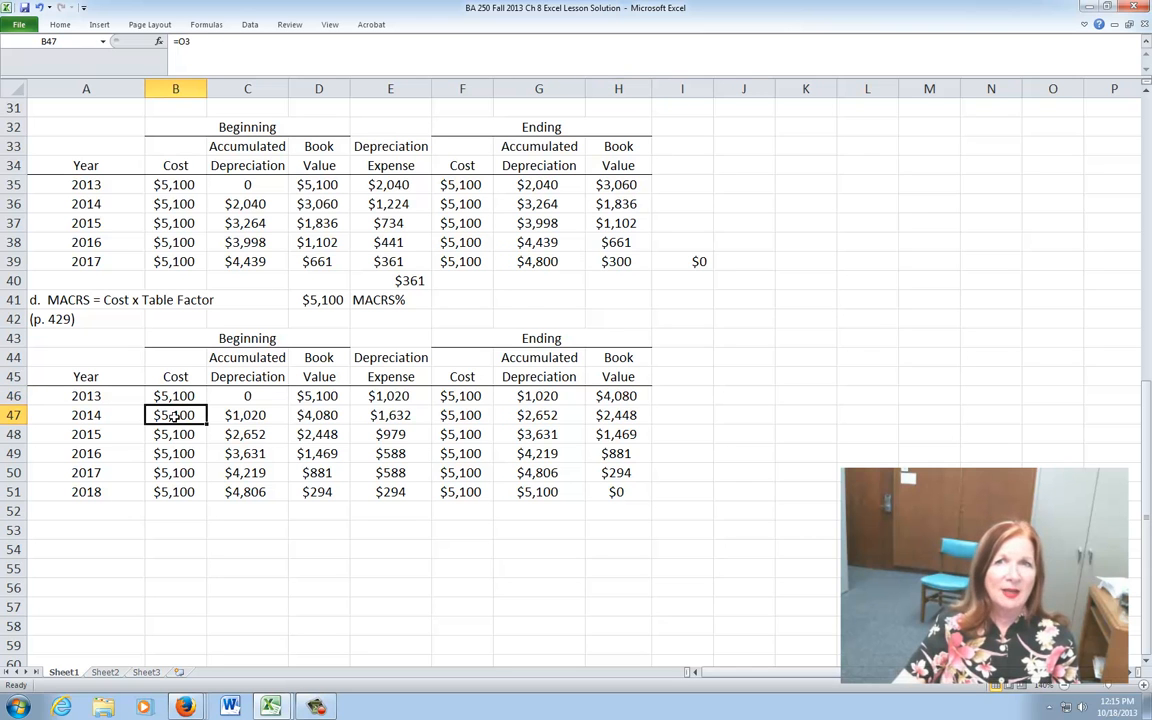
left_click(250, 420)
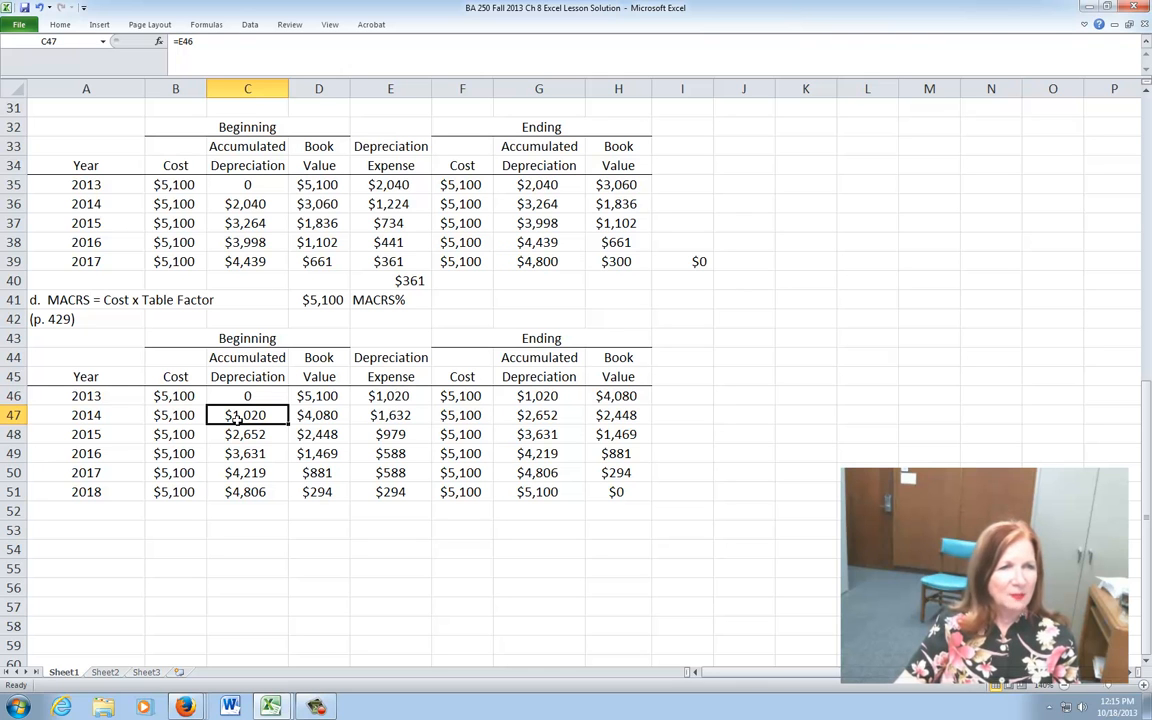
left_click(327, 416)
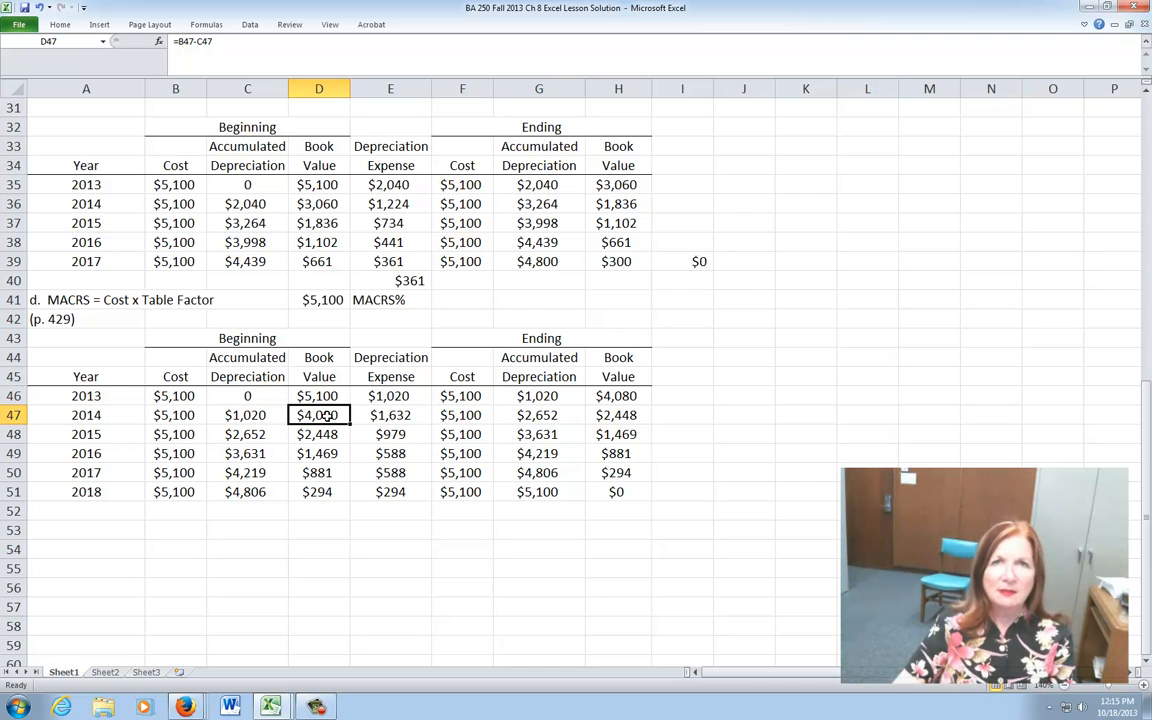
- Compare the 2014 MACRS expense formula in E47 with the rate in L15, and check the ending formulas in G47 and H47
left_click(394, 415)
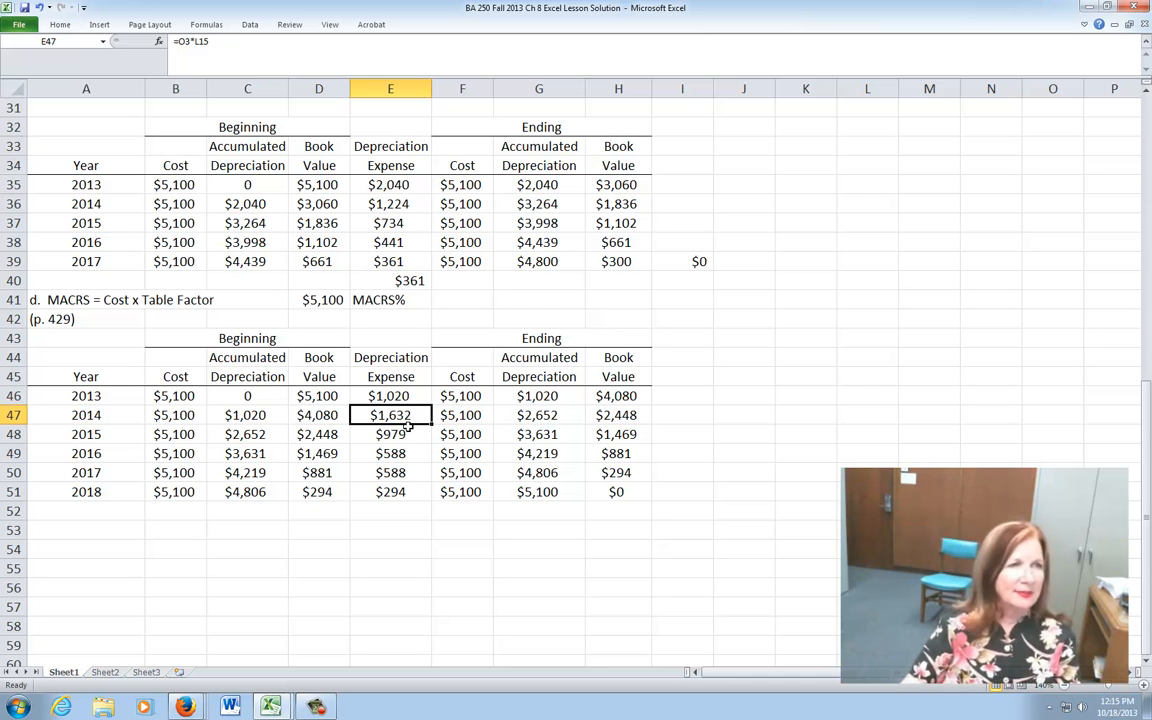
scroll(862, 350, "up", 8)
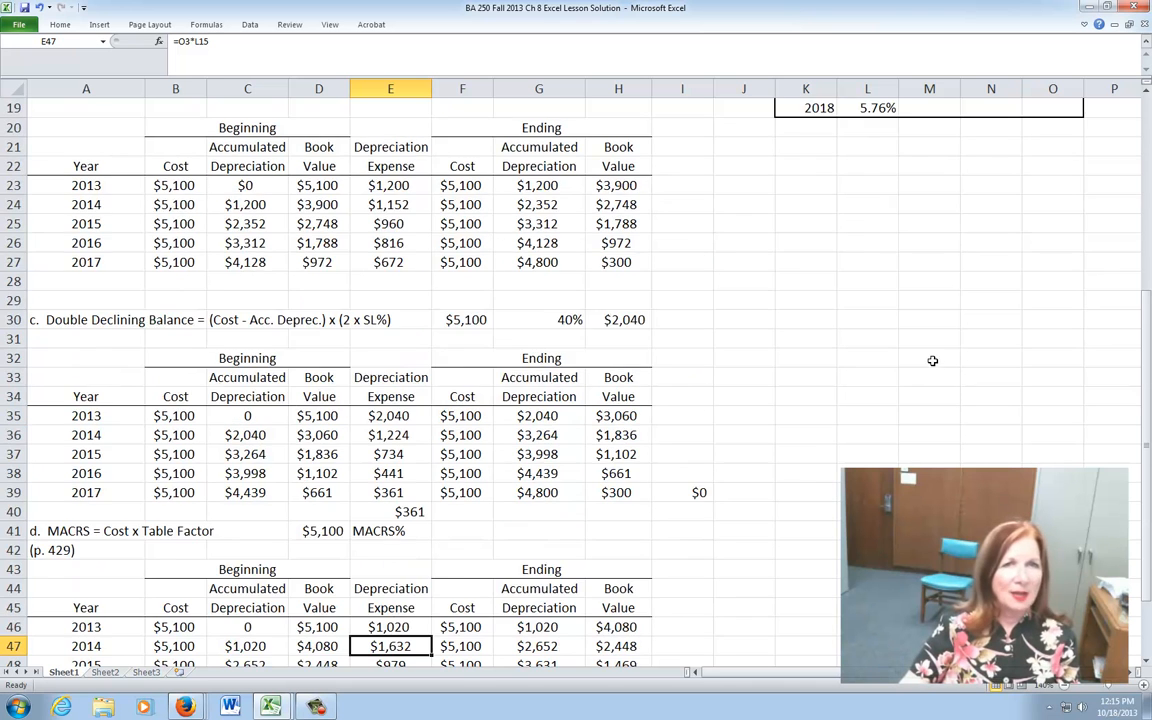
left_click(862, 260)
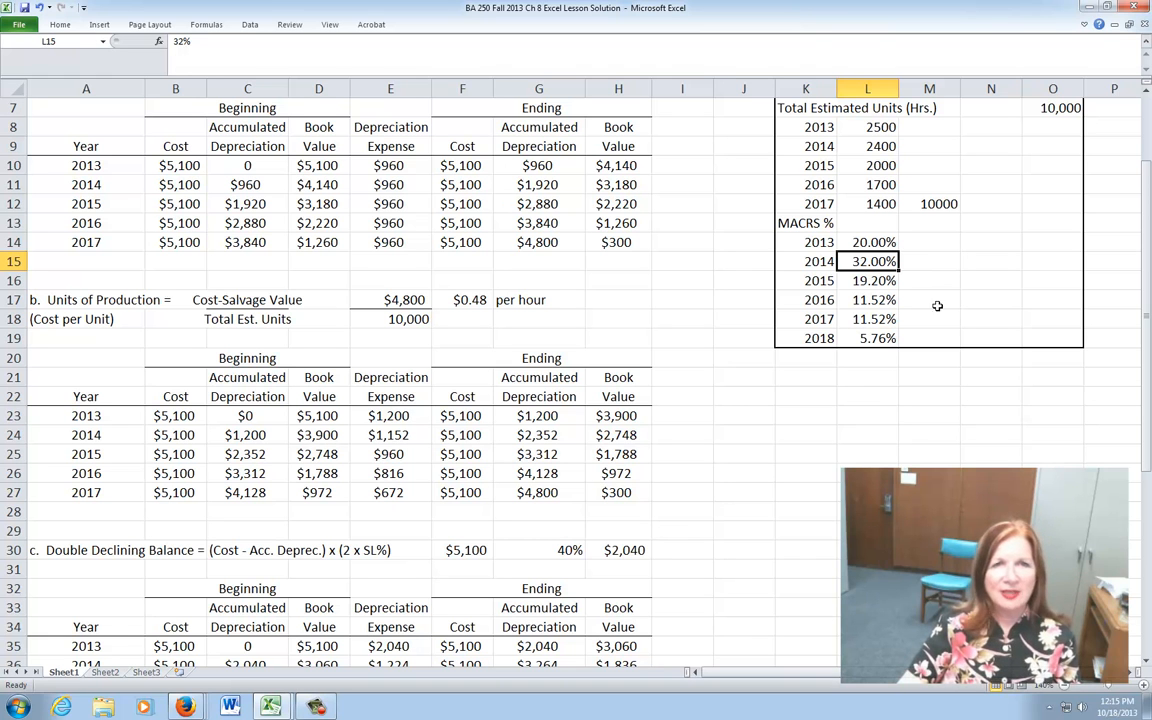
scroll(866, 301, "down", 1)
scroll(922, 496, "down", 5)
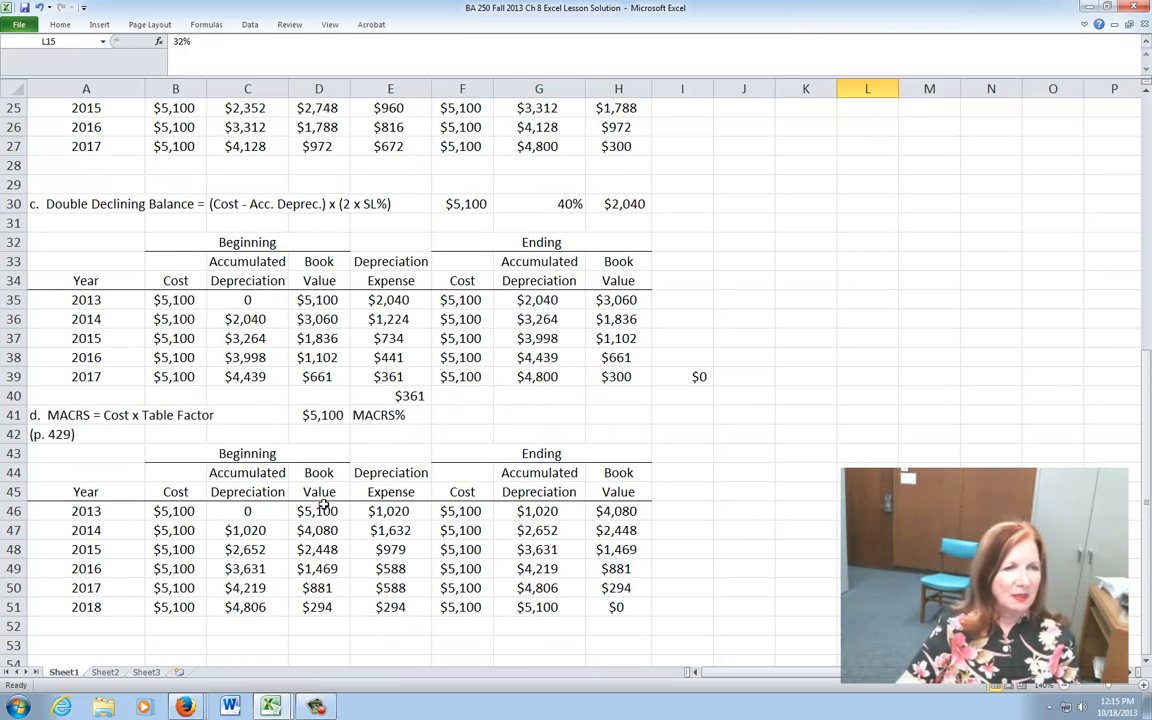
left_click(391, 530)
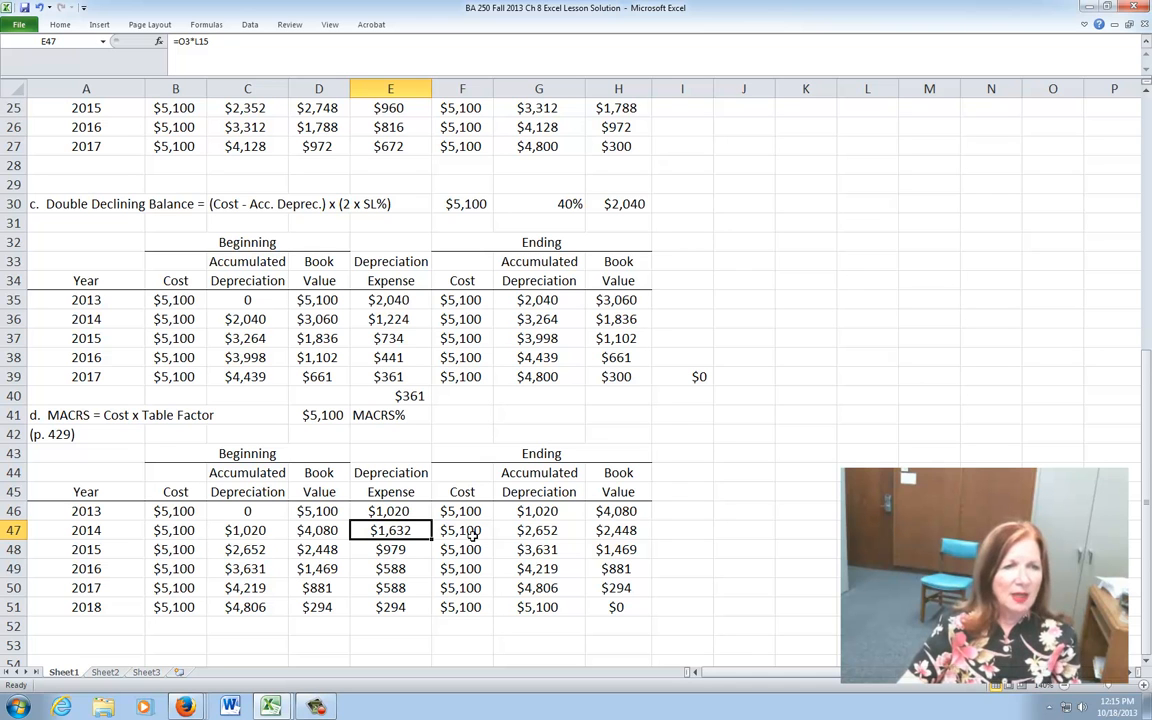
left_click(543, 534)
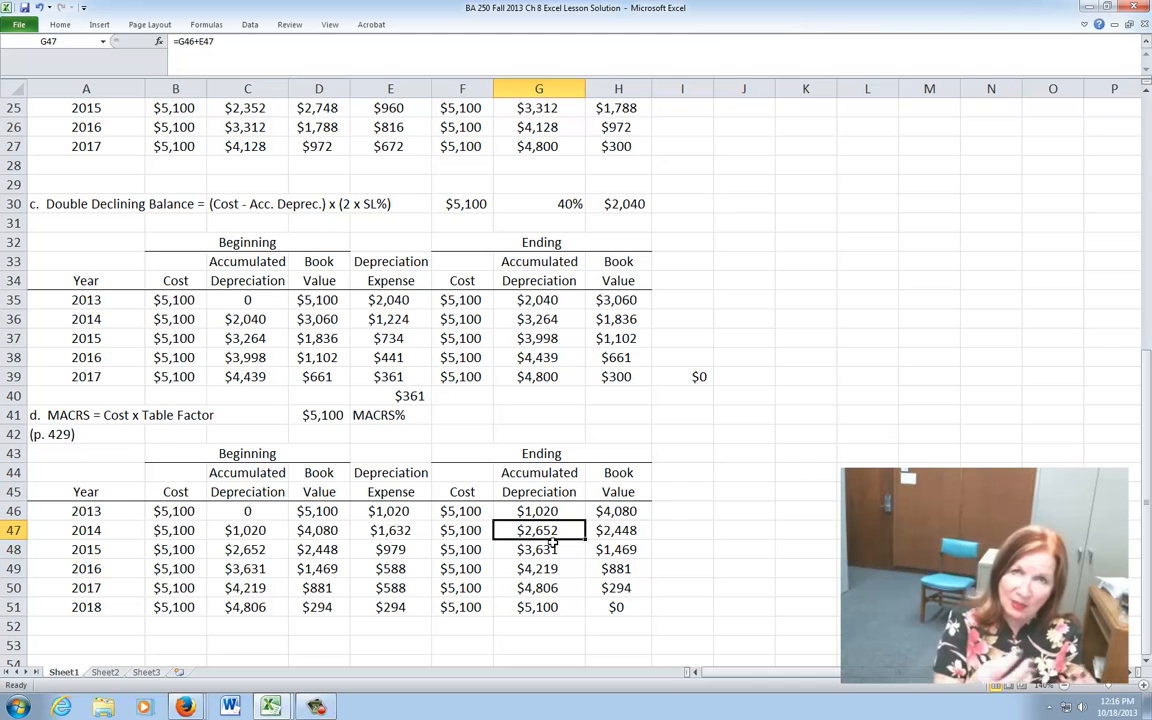
left_click(617, 531)
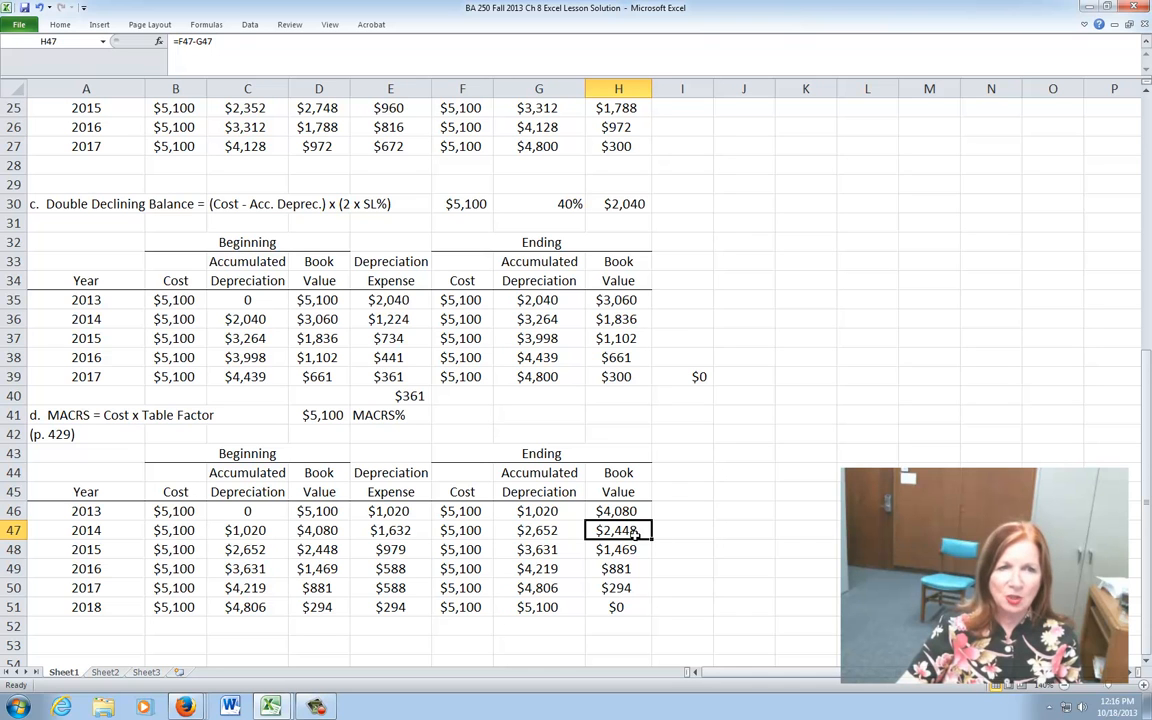
- Check the 2015 MACRS beginning formulas in row 48 and compare the E48 expense formula with the data table's rates
left_click(171, 551)
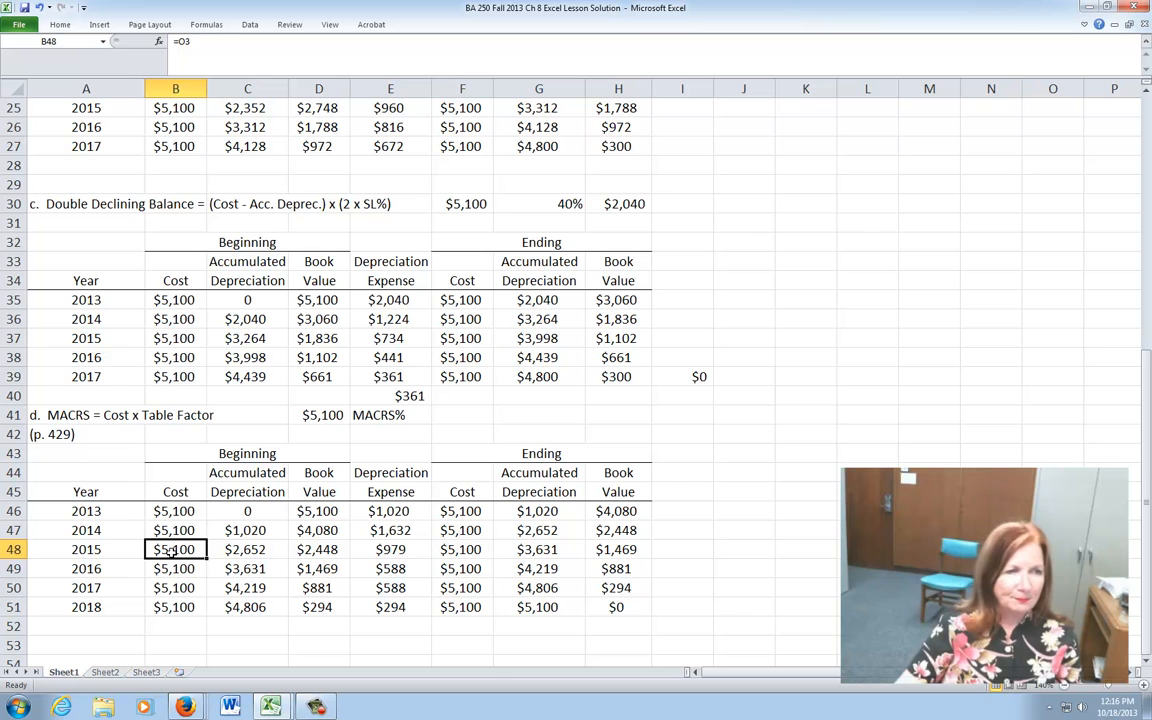
left_click(231, 551)
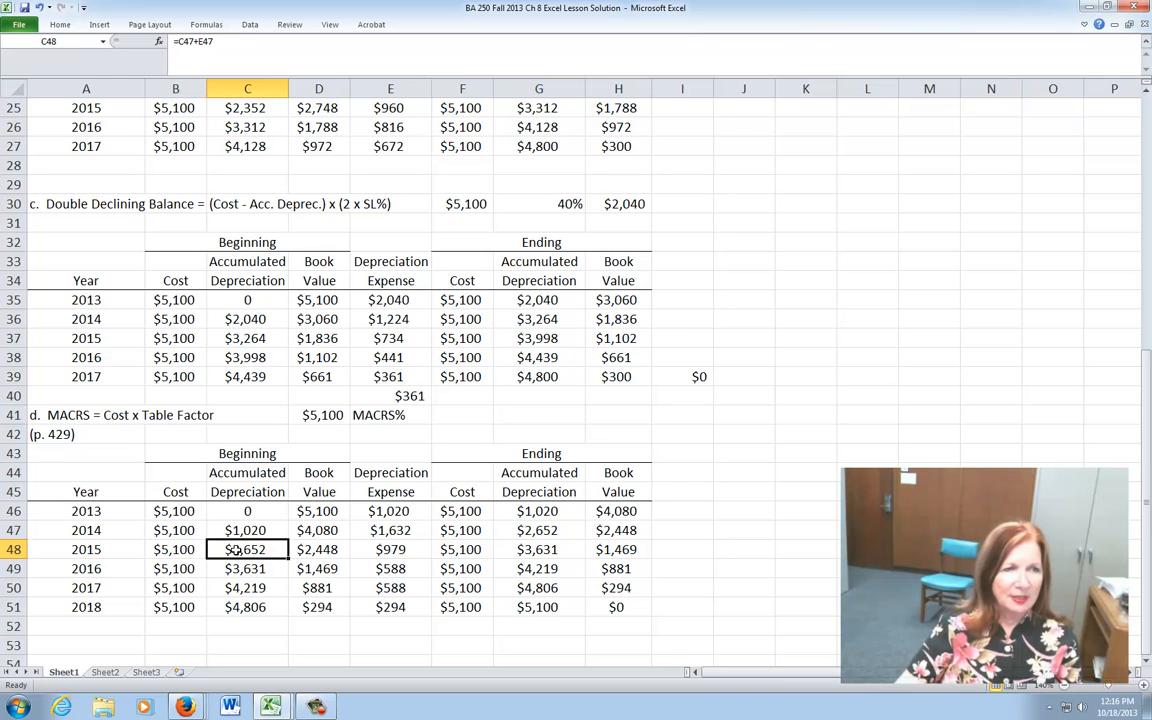
left_click(330, 549)
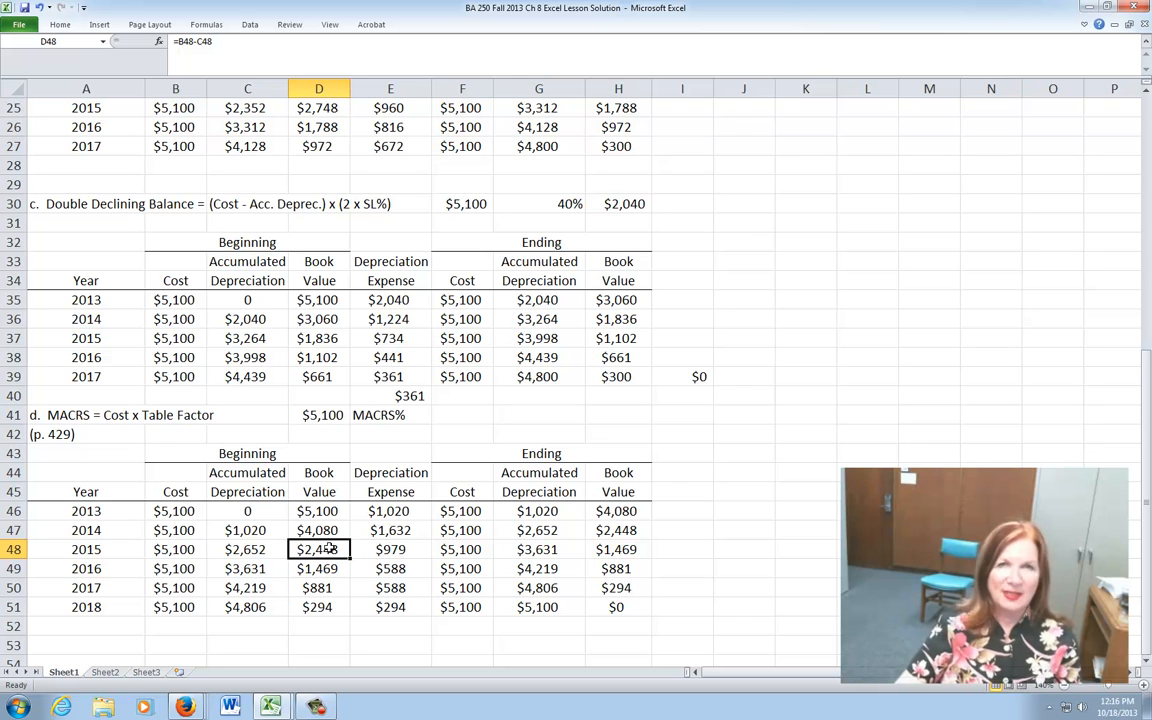
left_click(395, 550)
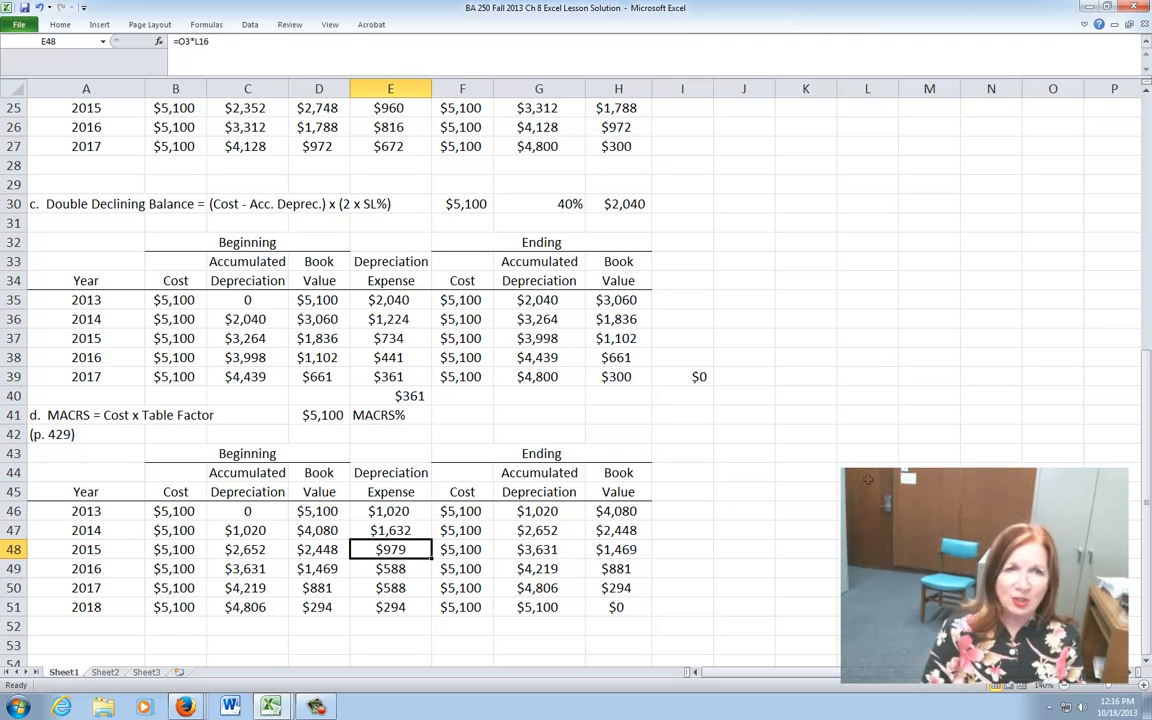
scroll(768, 470, "up", 6)
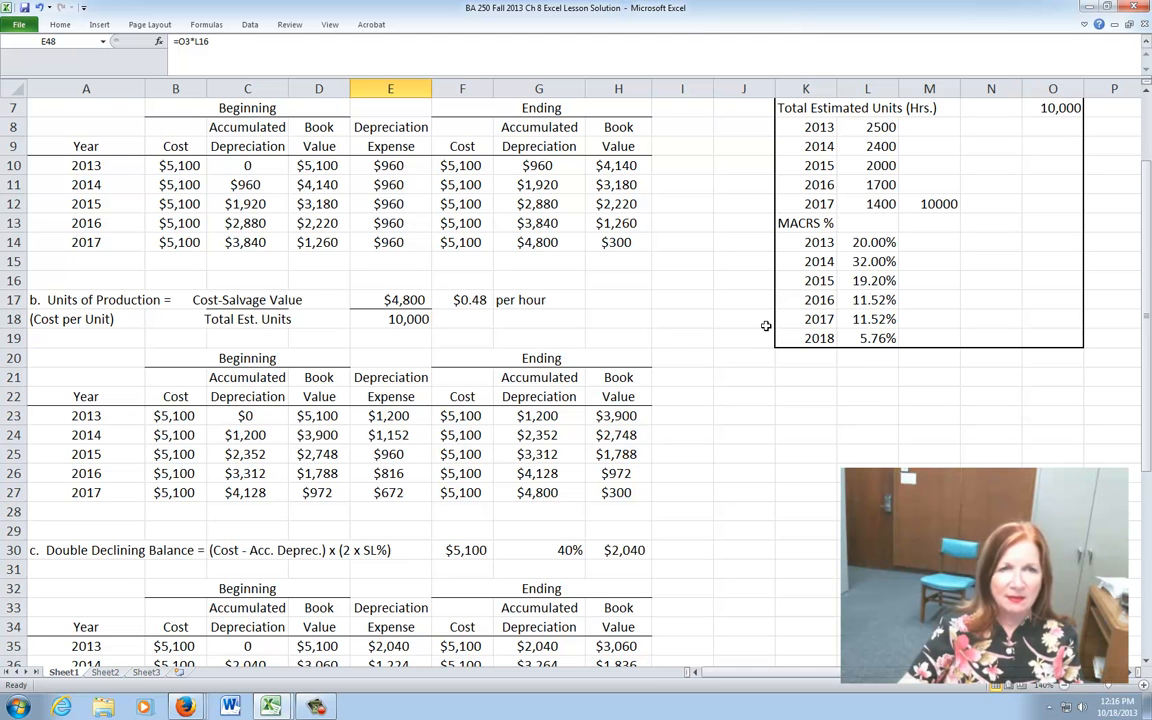
scroll(654, 641, "down", 7)
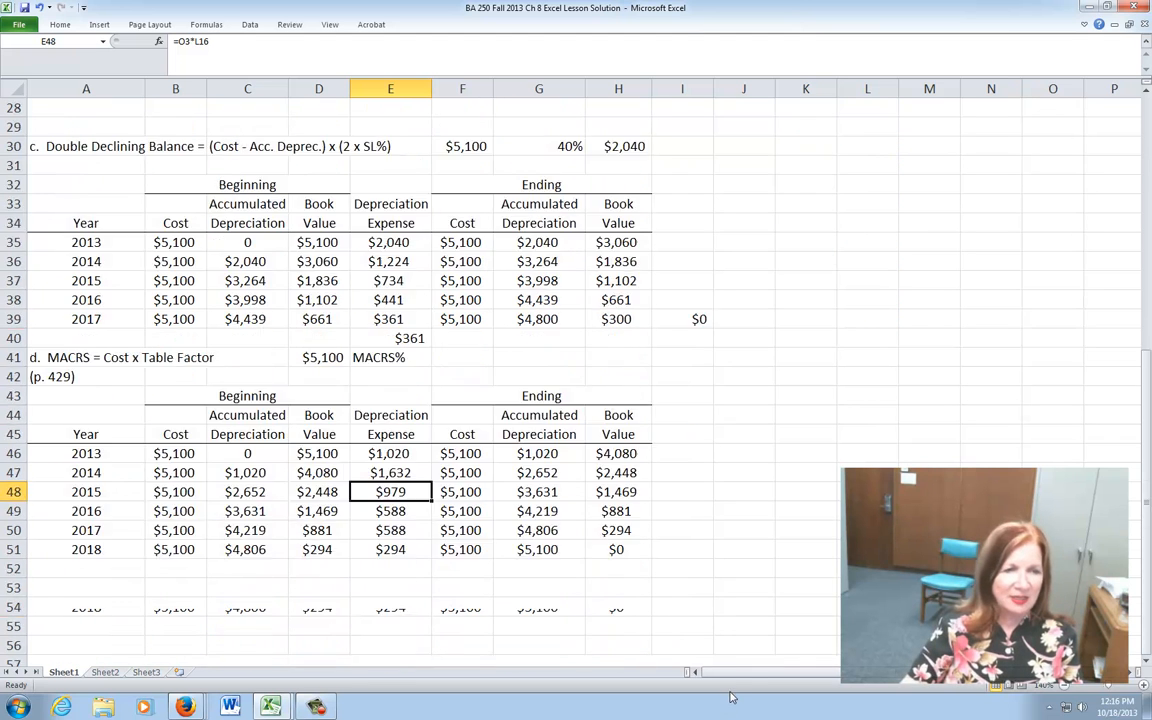
scroll(730, 697, "down", 3)
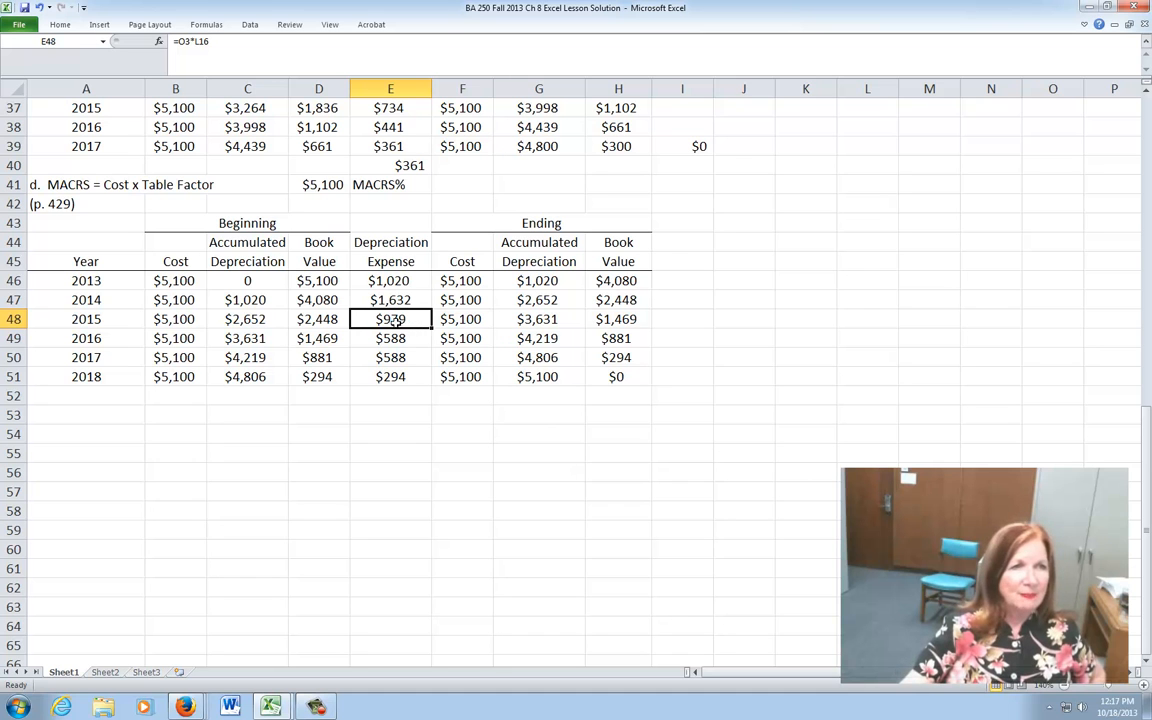
- Check the 2015 ending formulas in row 48 and the MACRS ending book values for 2018 and 2017 in H51 and H50
key("Right")
key("Right")
left_click(621, 322)
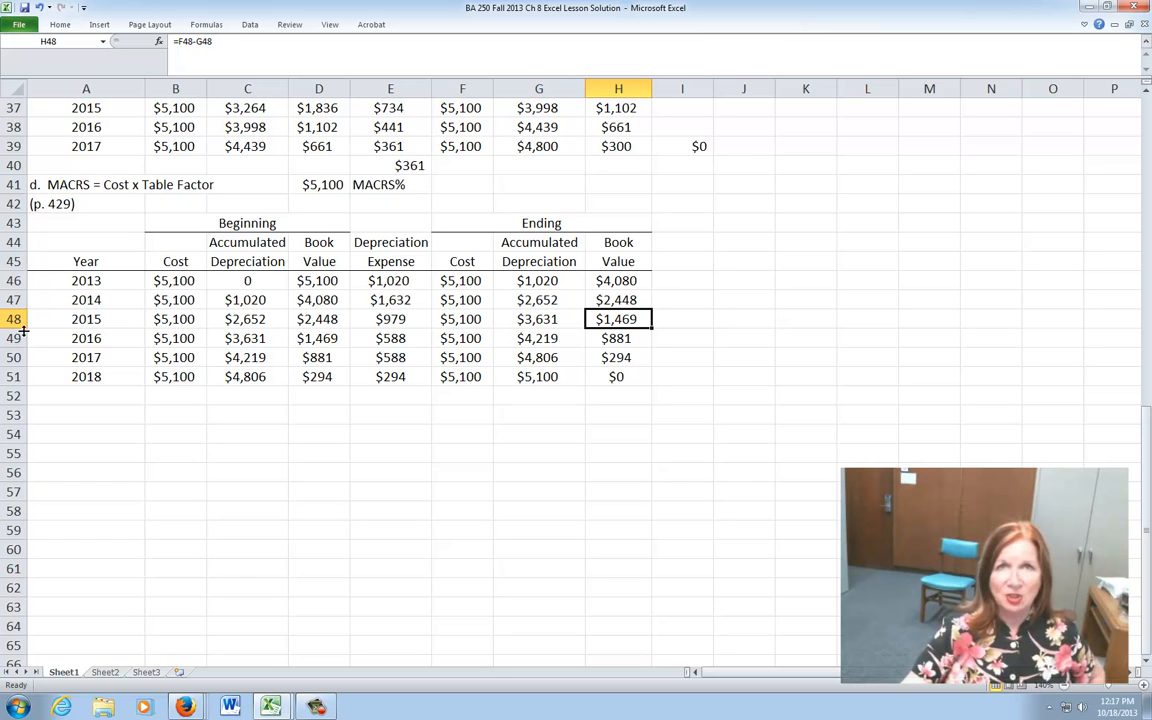
left_click(641, 376)
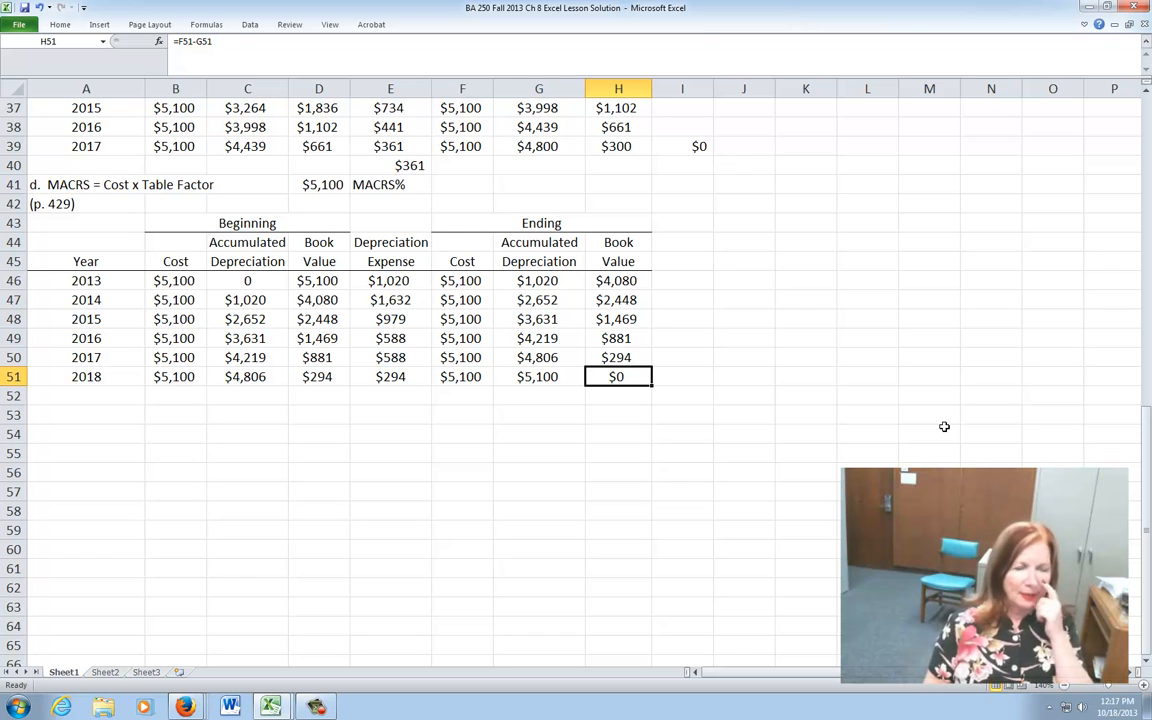
left_click(611, 357)
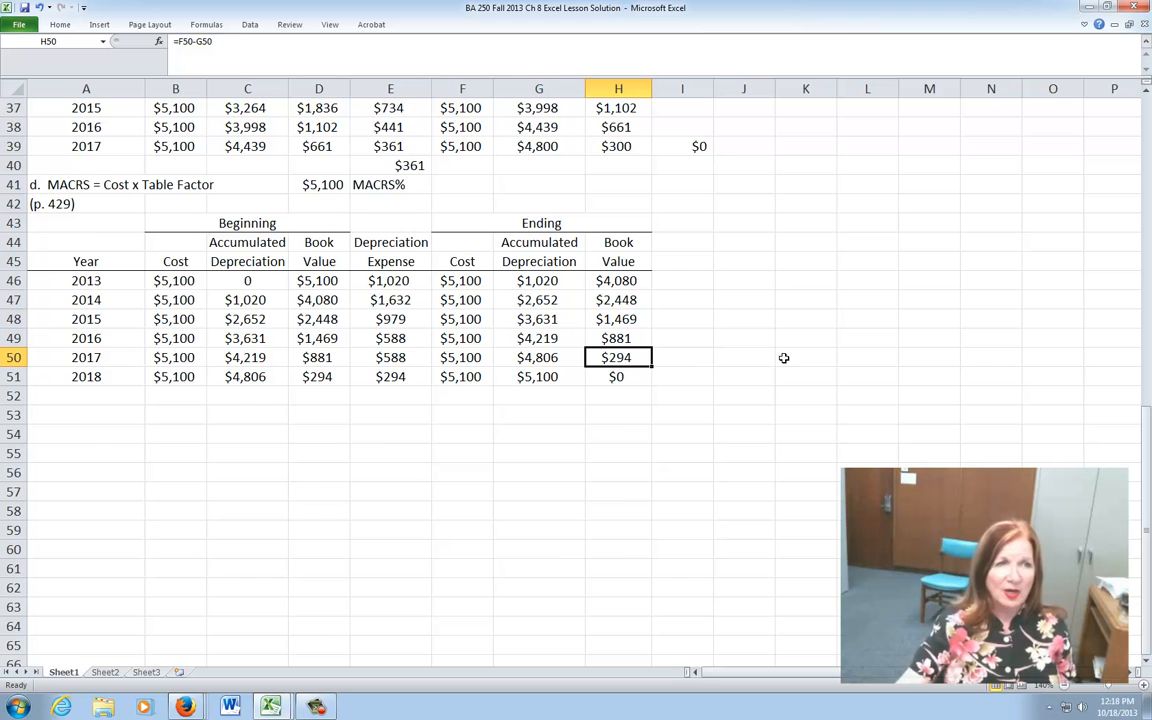
scroll(982, 306, "up", 3)
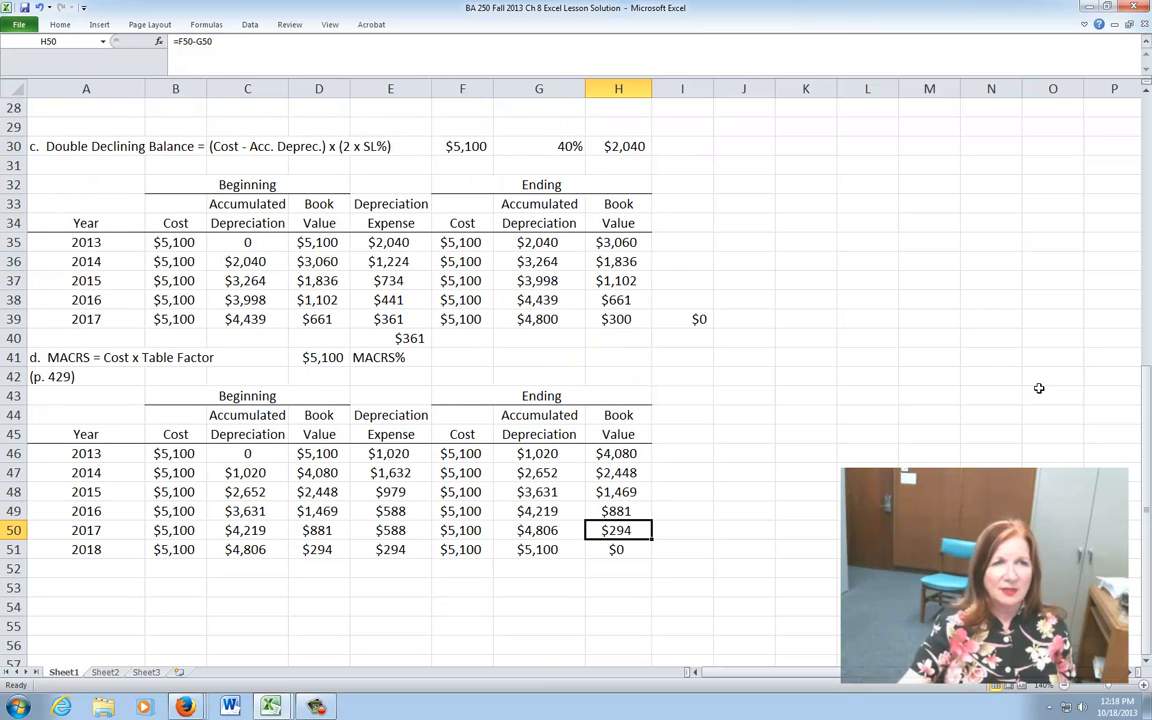
scroll(1054, 416, "down", 3)
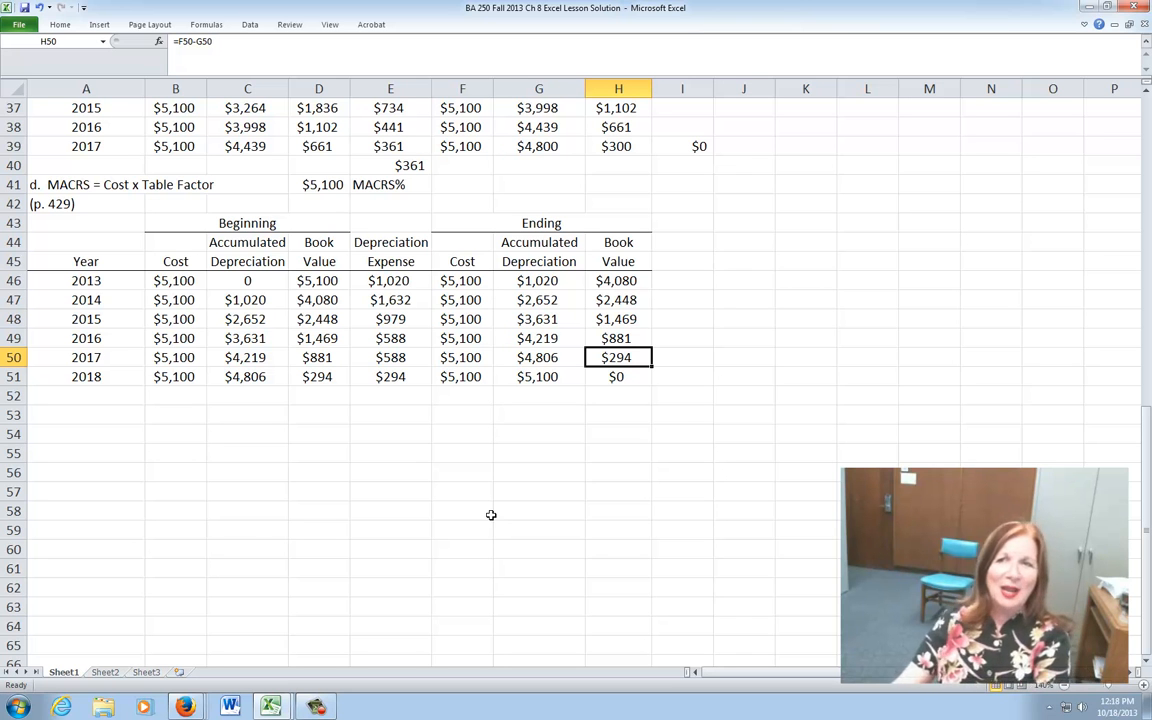
scroll(495, 515, "up", 12)
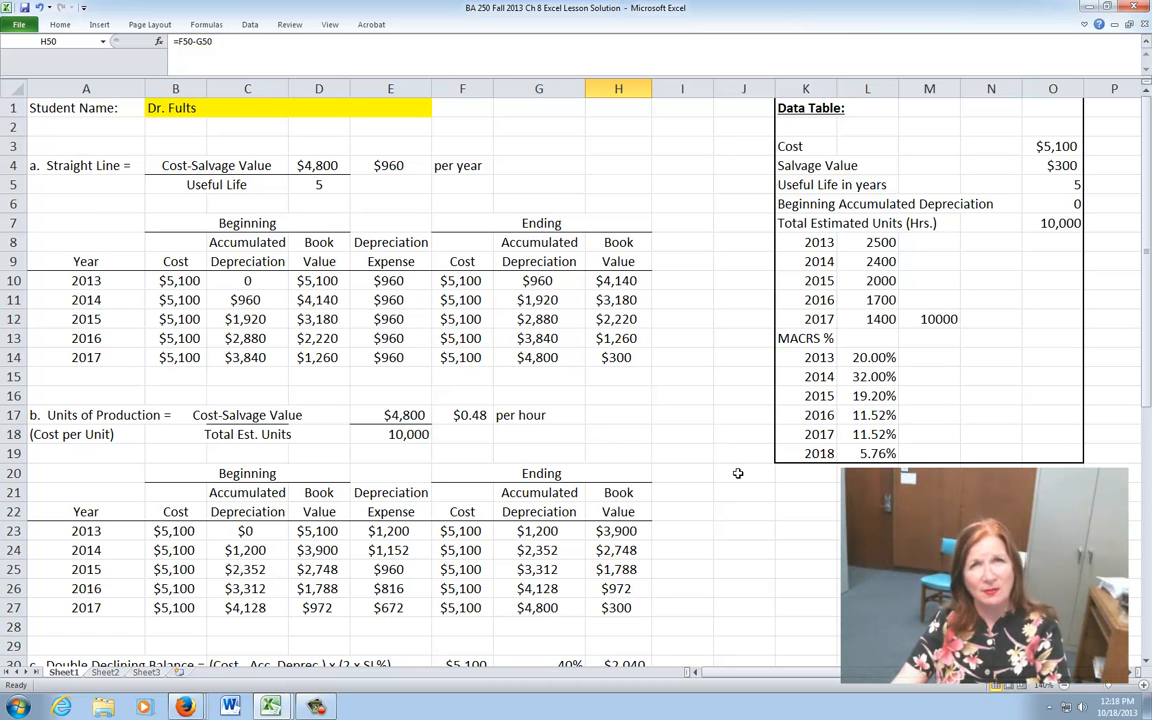
scroll(738, 472, "down", 4)
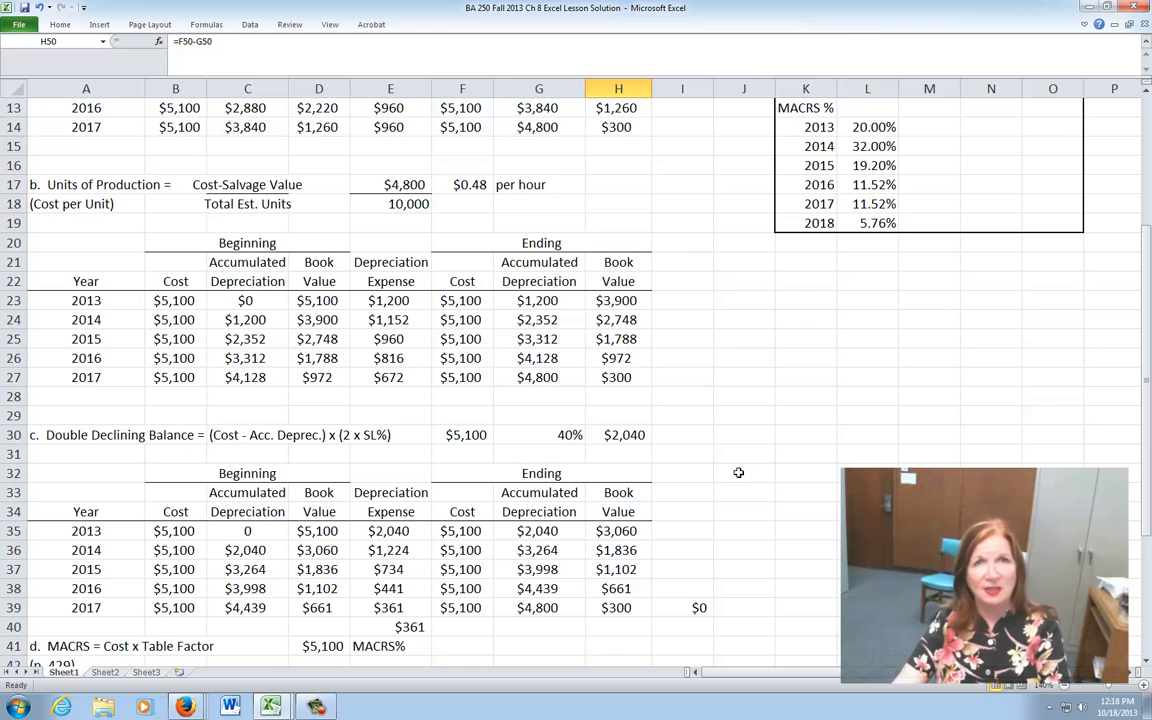
scroll(738, 472, "down", 6)
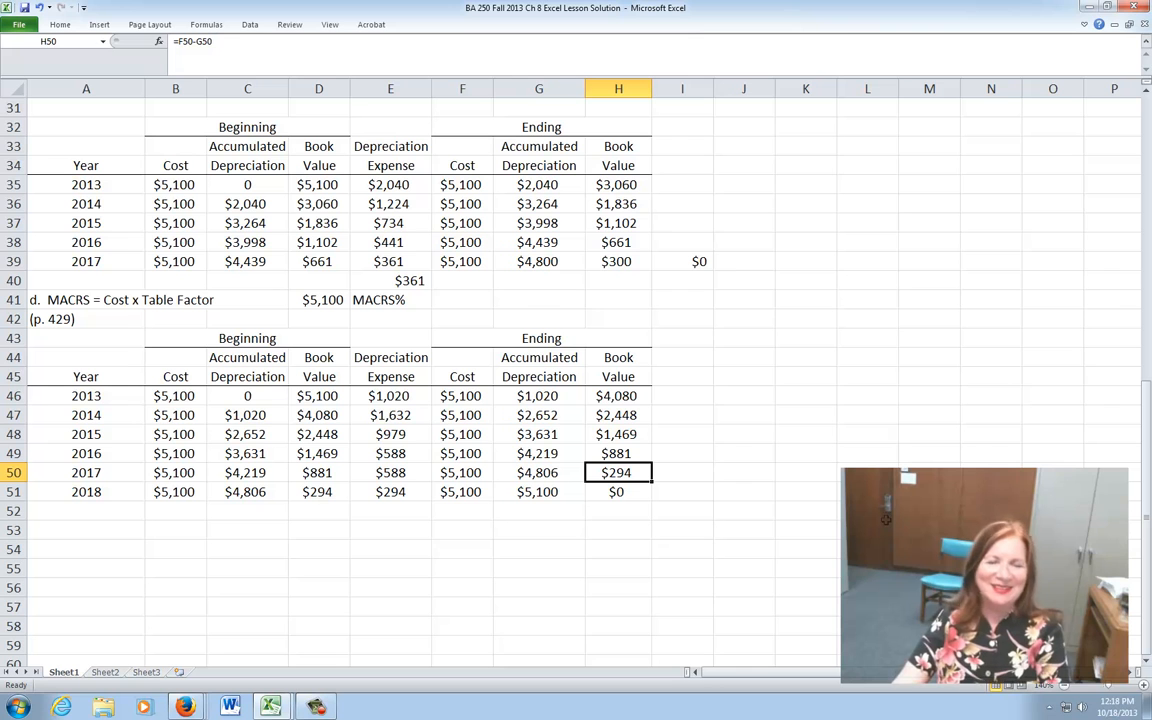
scroll(798, 468, "up", 10)
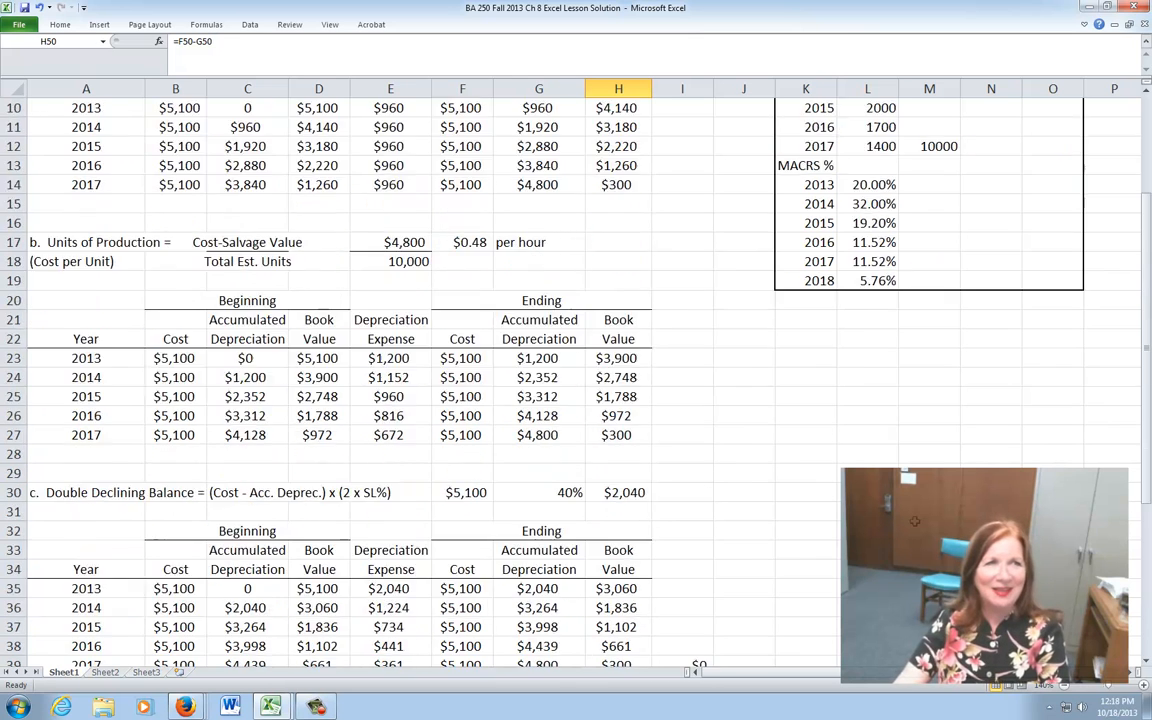